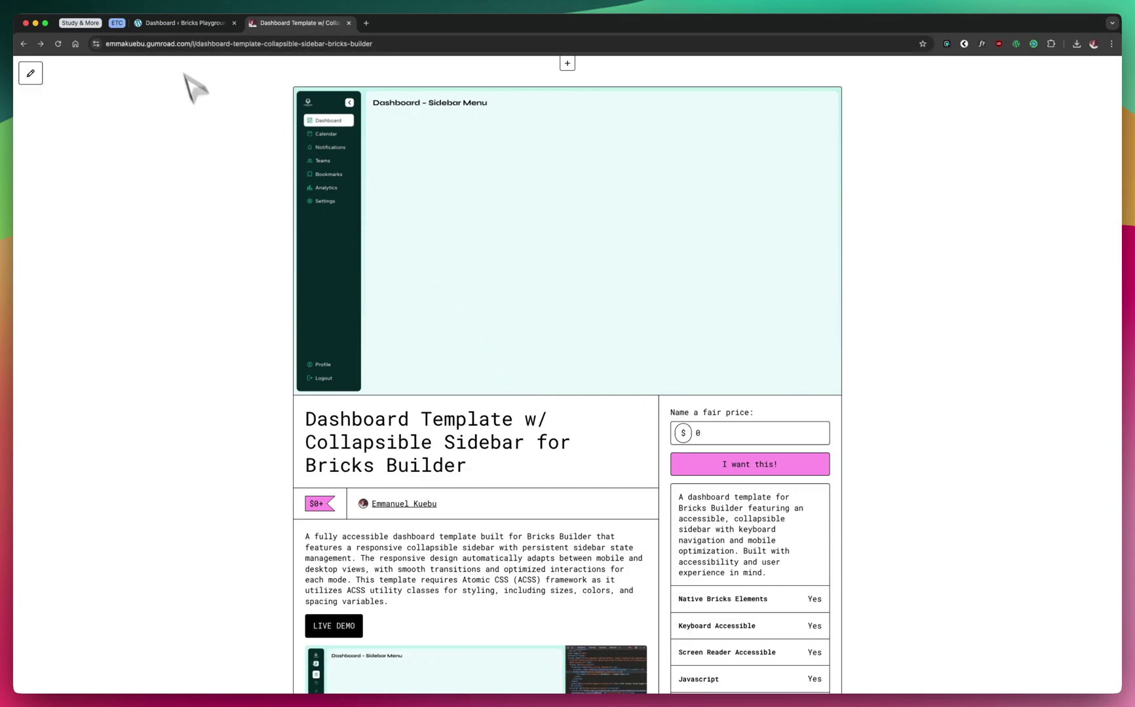
- Review the dashboard template's product page, including its description, key features, and the Bricks Builder and ACSS plugin requirements
scroll(242, 198, "down", 1)
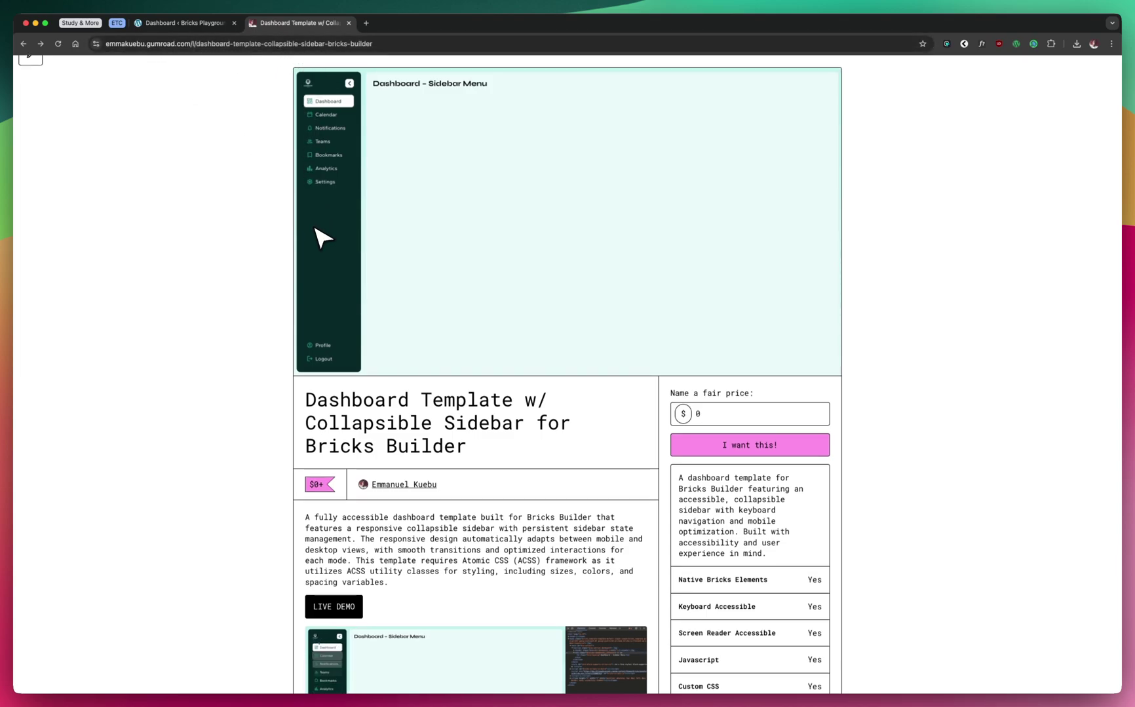
scroll(323, 238, "down", 5)
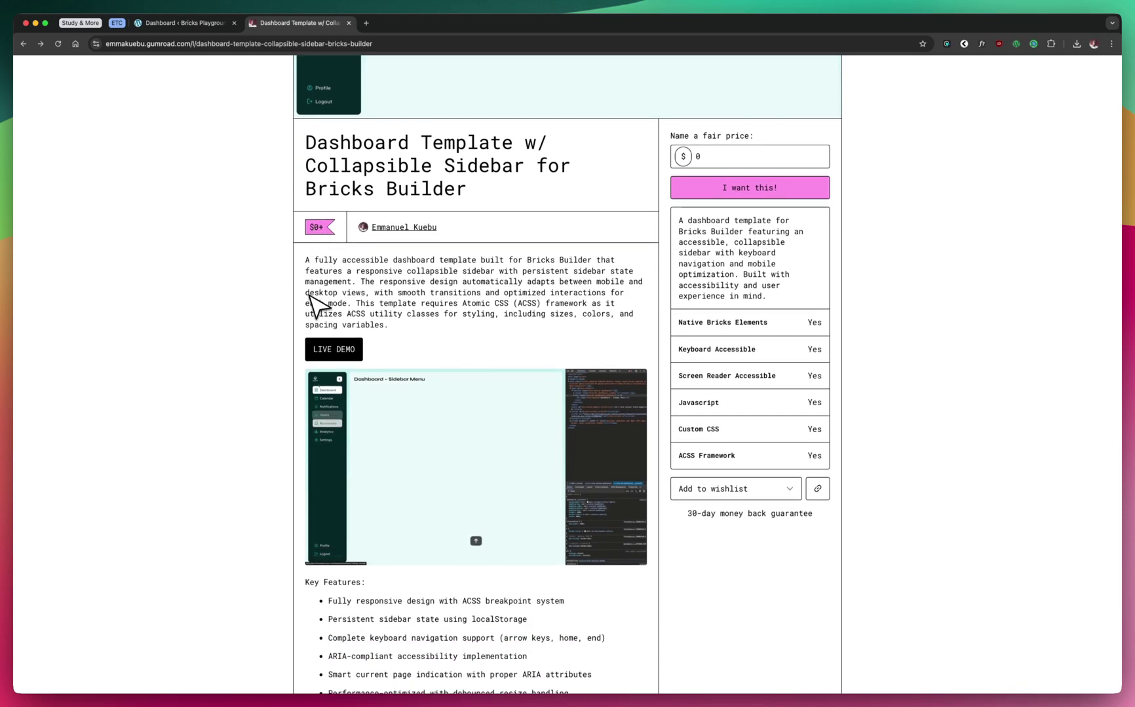
scroll(353, 328, "down", 5)
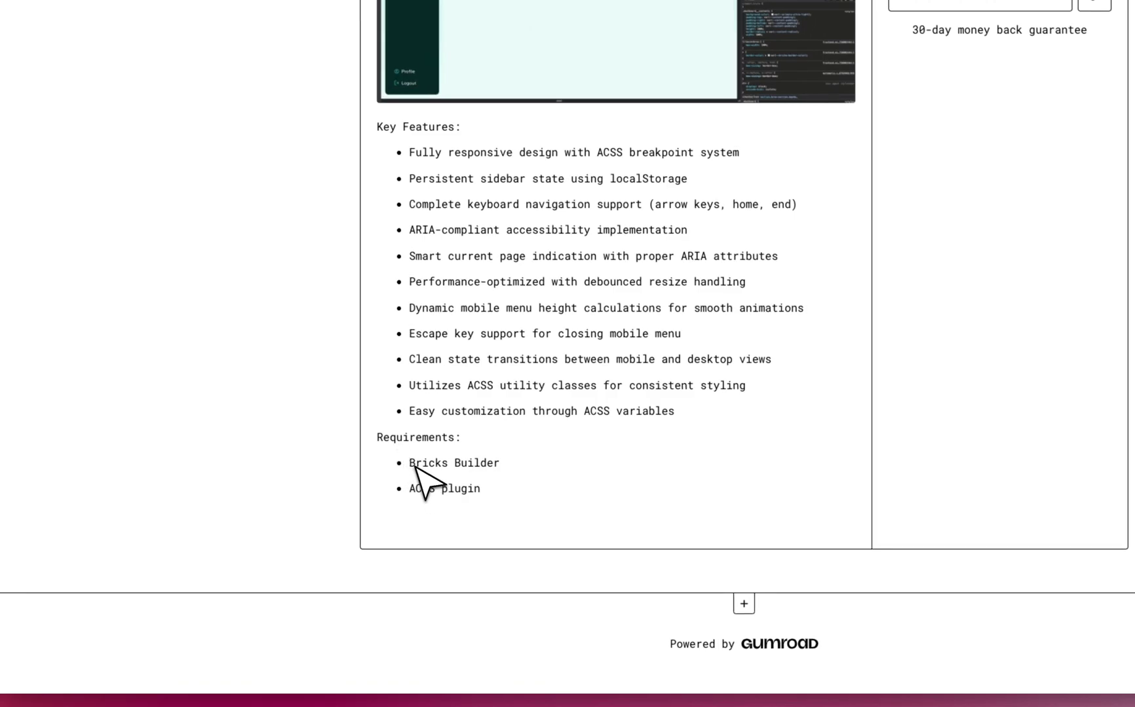
left_click_drag(410, 464, 493, 465)
left_click(495, 499)
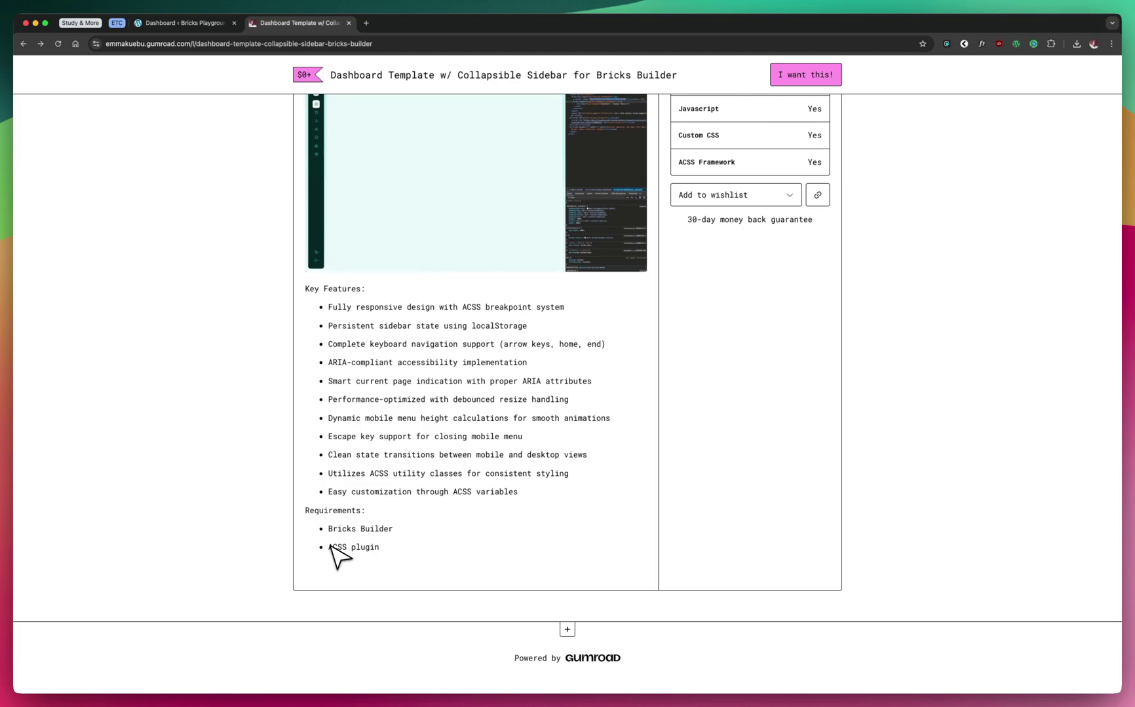
left_click_drag(333, 550, 406, 549)
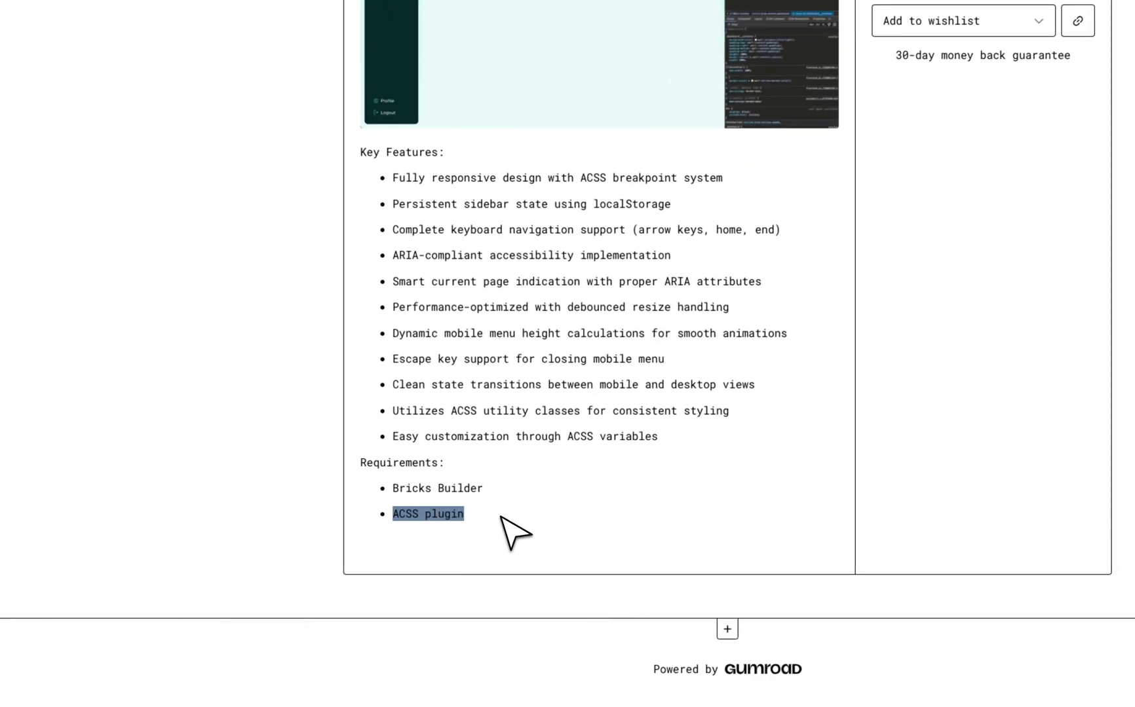
scroll(514, 374, "up", 10)
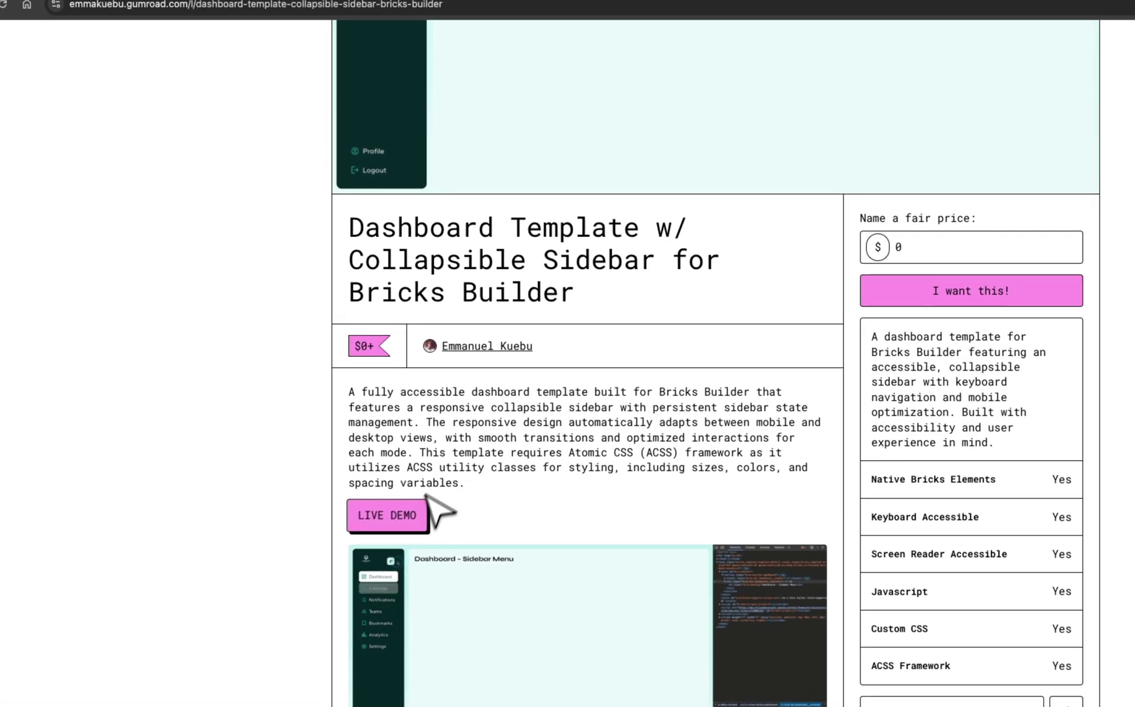
- Preview the template's live demo, toggle its collapsible sidebar, and close the demo
left_click(347, 411)
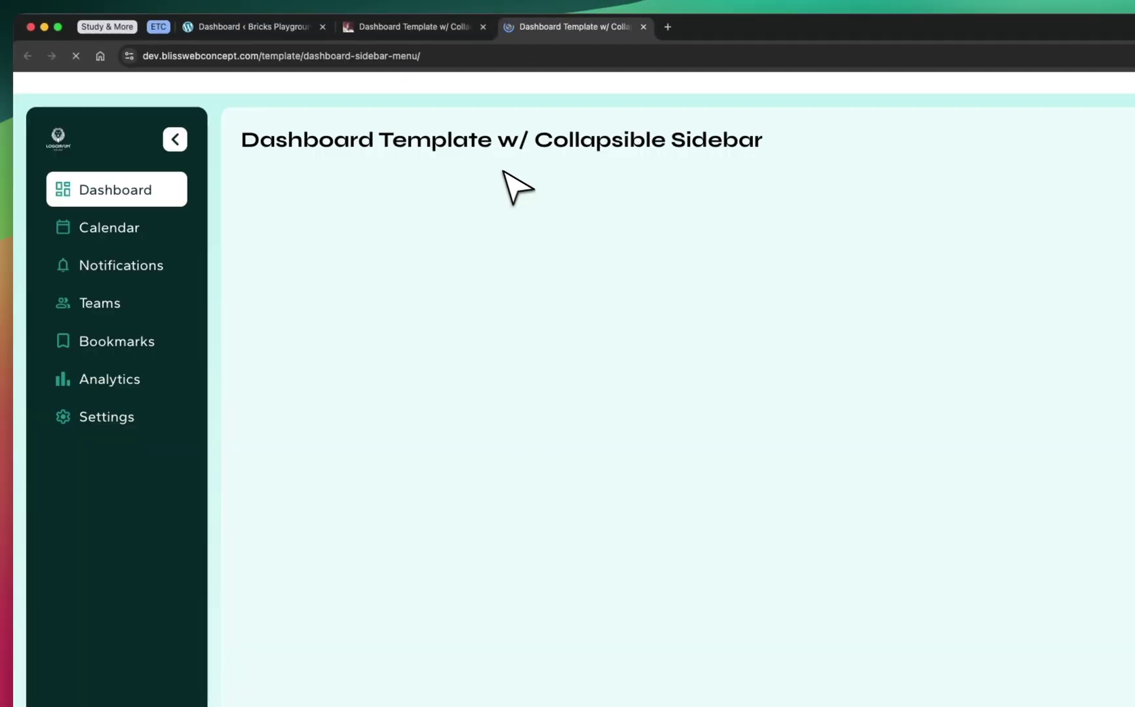
left_click(61, 175)
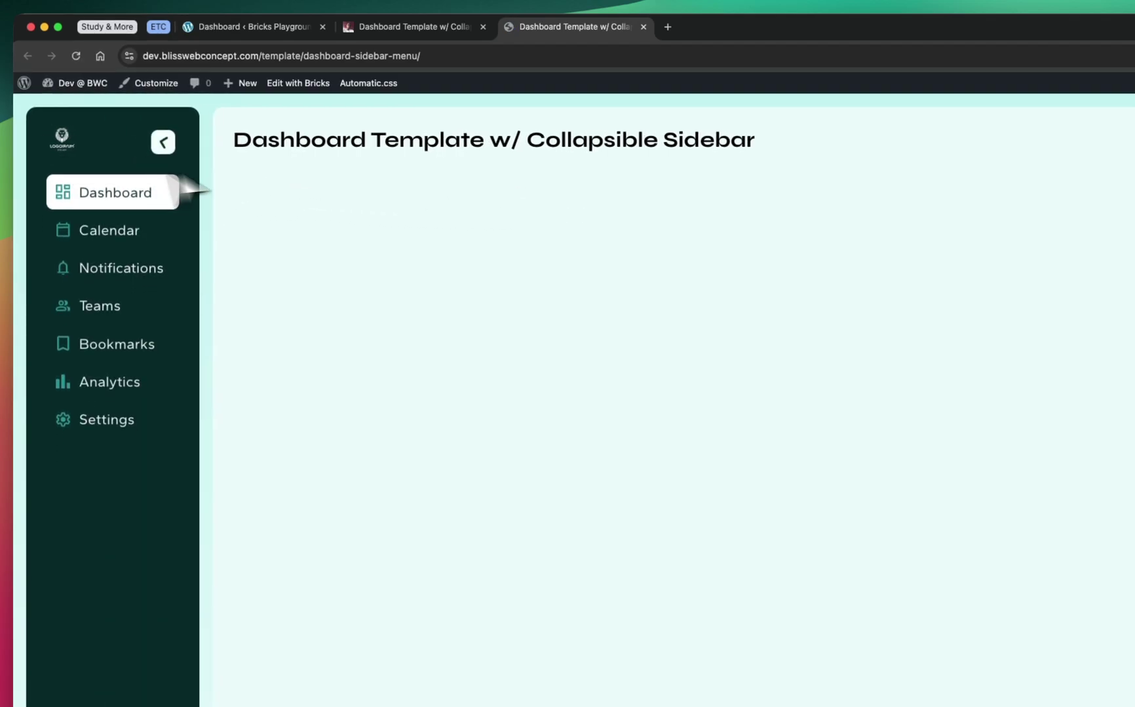
left_click(176, 140)
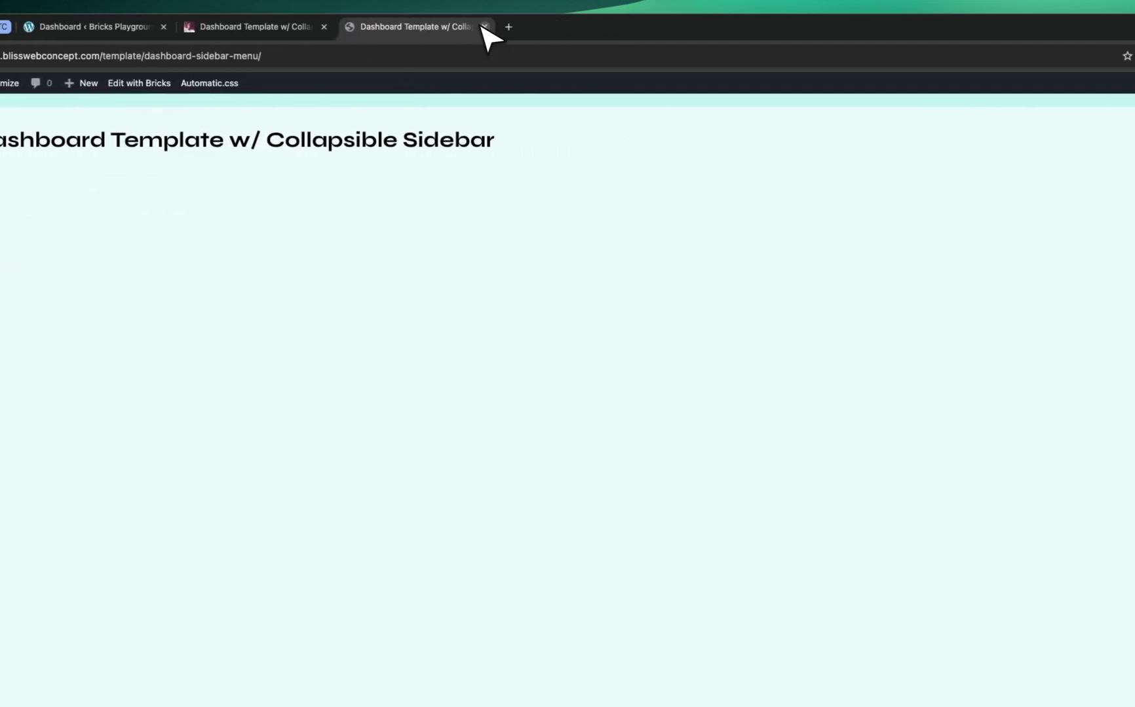
left_click(484, 27)
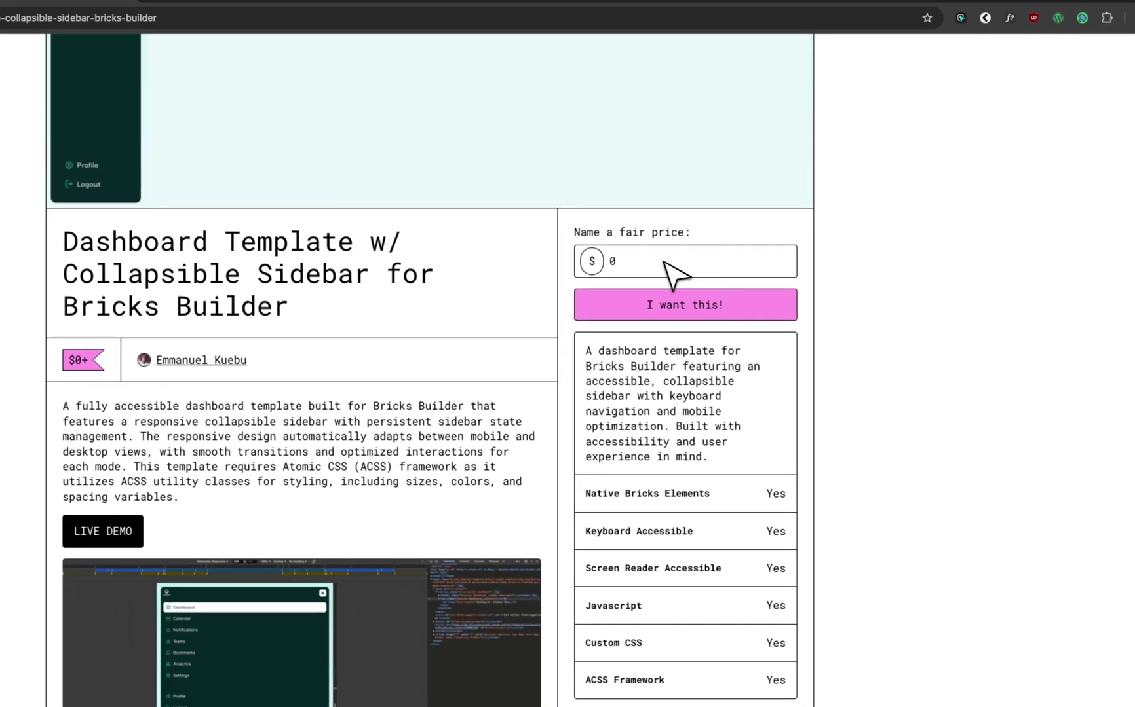
- Set the template's price to $0 and proceed to checkout
left_click(840, 295)
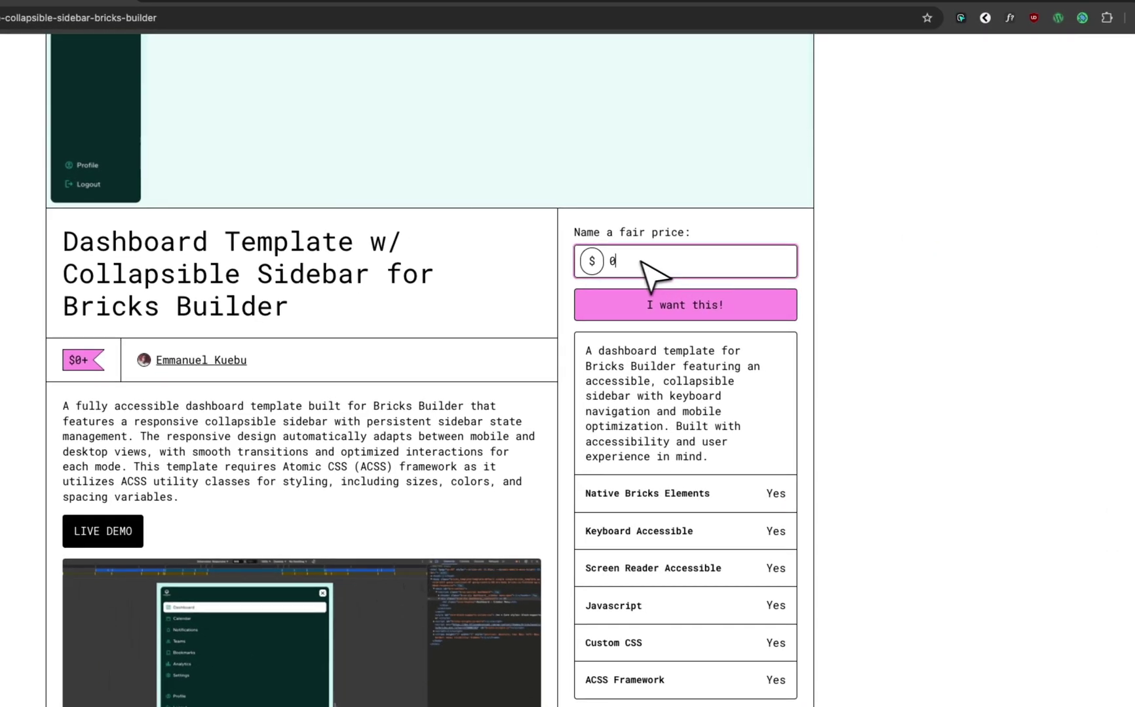
key("BackSpace")
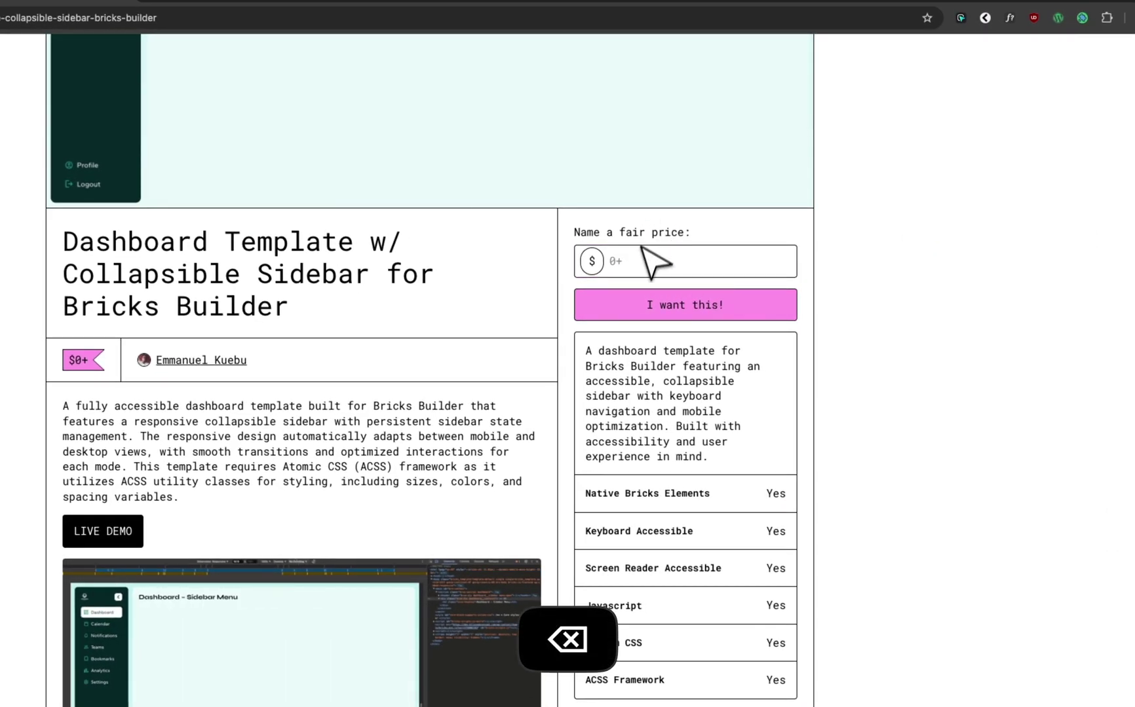
left_click(625, 262)
type("0")
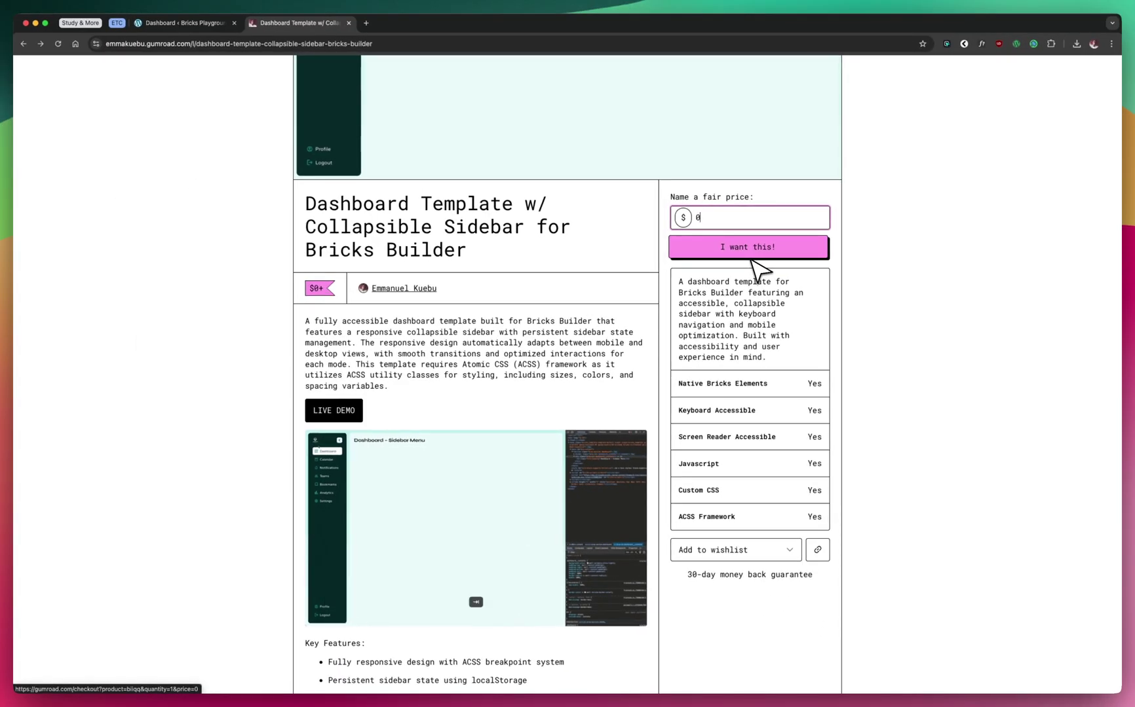
left_click(752, 257)
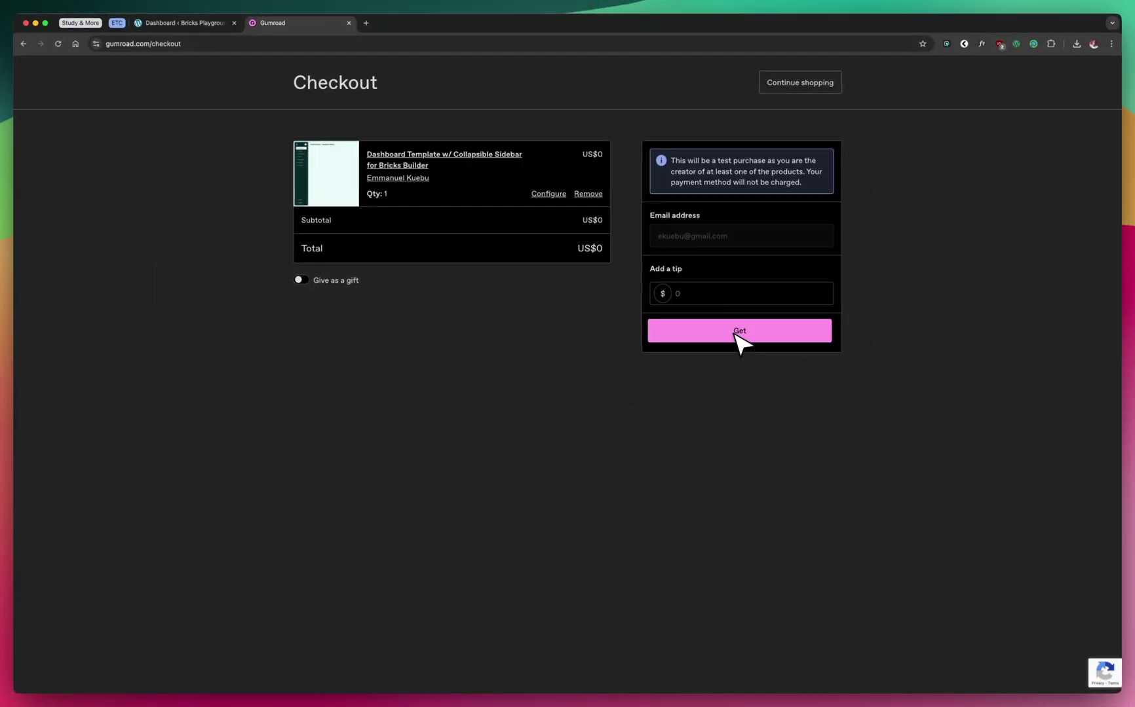
- Set the tip to 0 and complete the free checkout of the dashboard template
left_click_drag(671, 162, 787, 189)
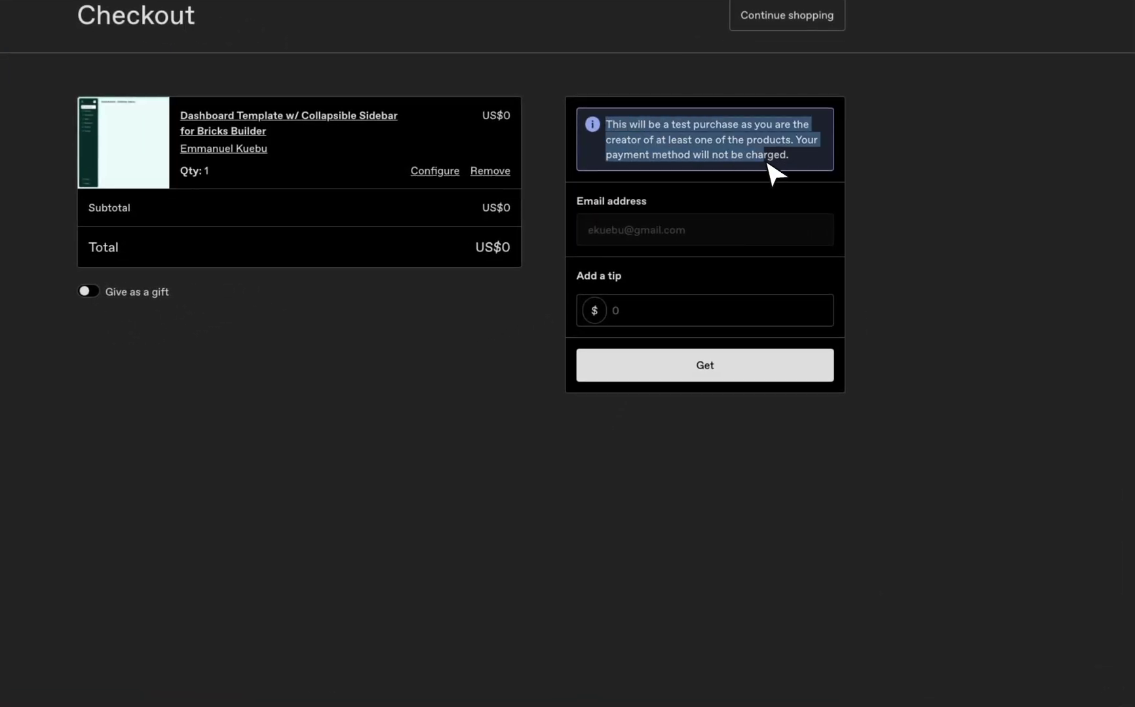
left_click(810, 169)
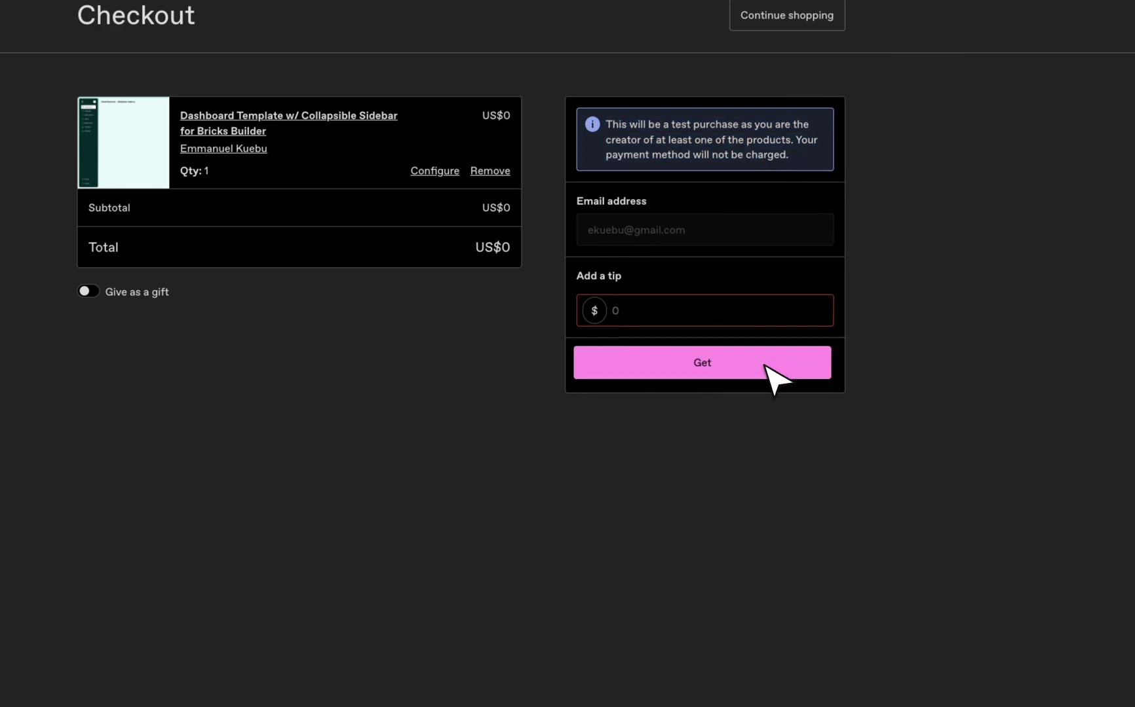
left_click(767, 364)
left_click(696, 310)
type("0")
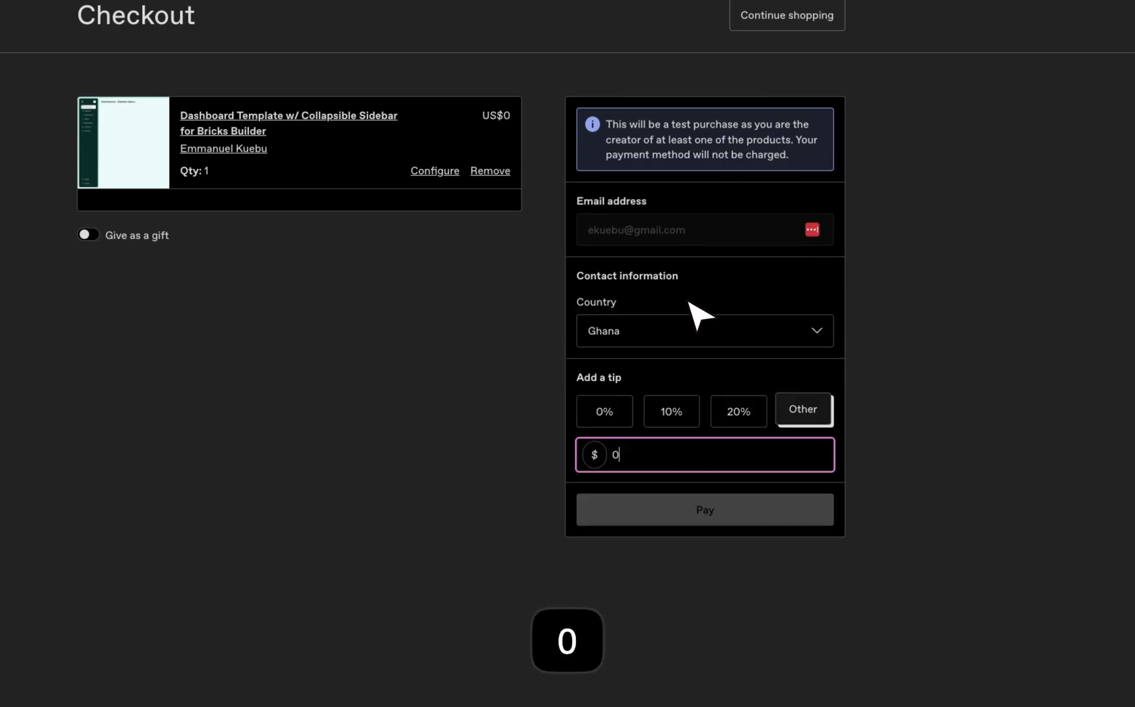
left_click(747, 374)
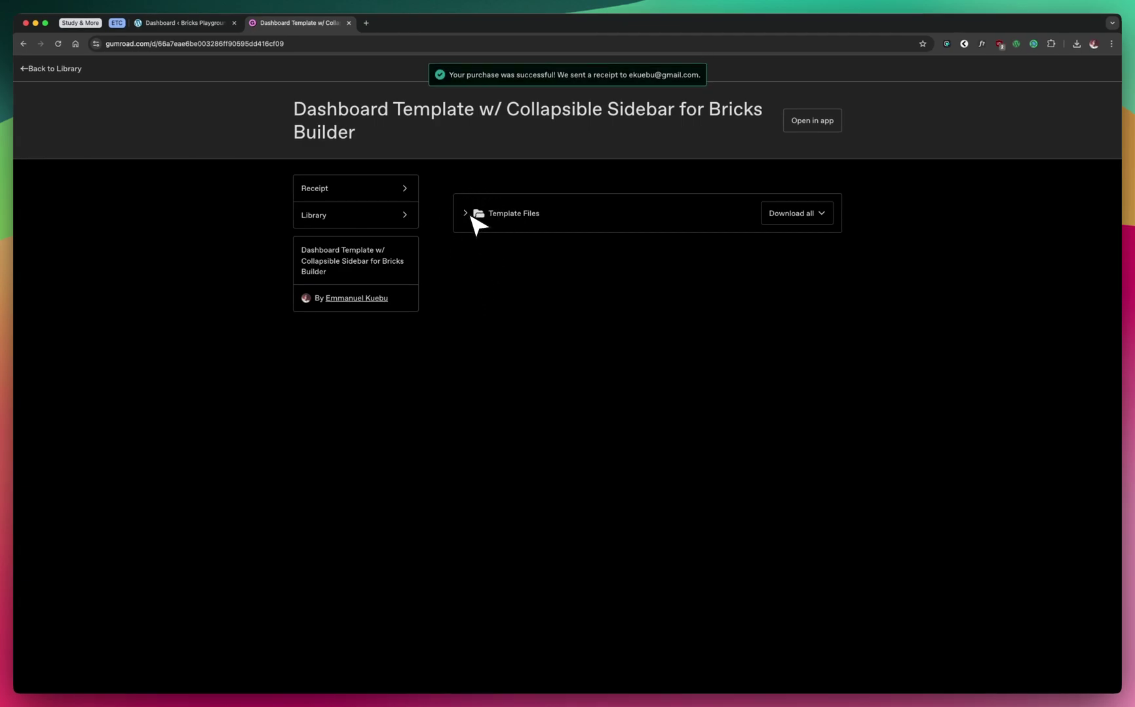
- Expand the Template Files folder and download the Dashboard Template JSON and the Dashboard JS file
left_click(469, 216)
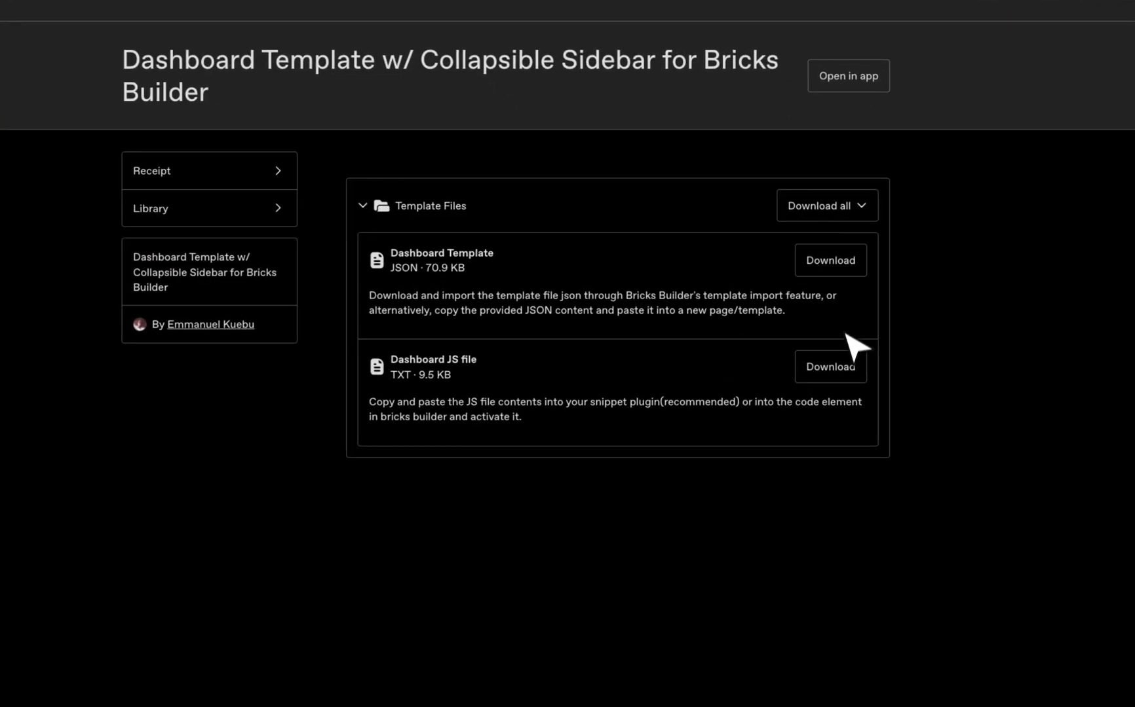
left_click(843, 357)
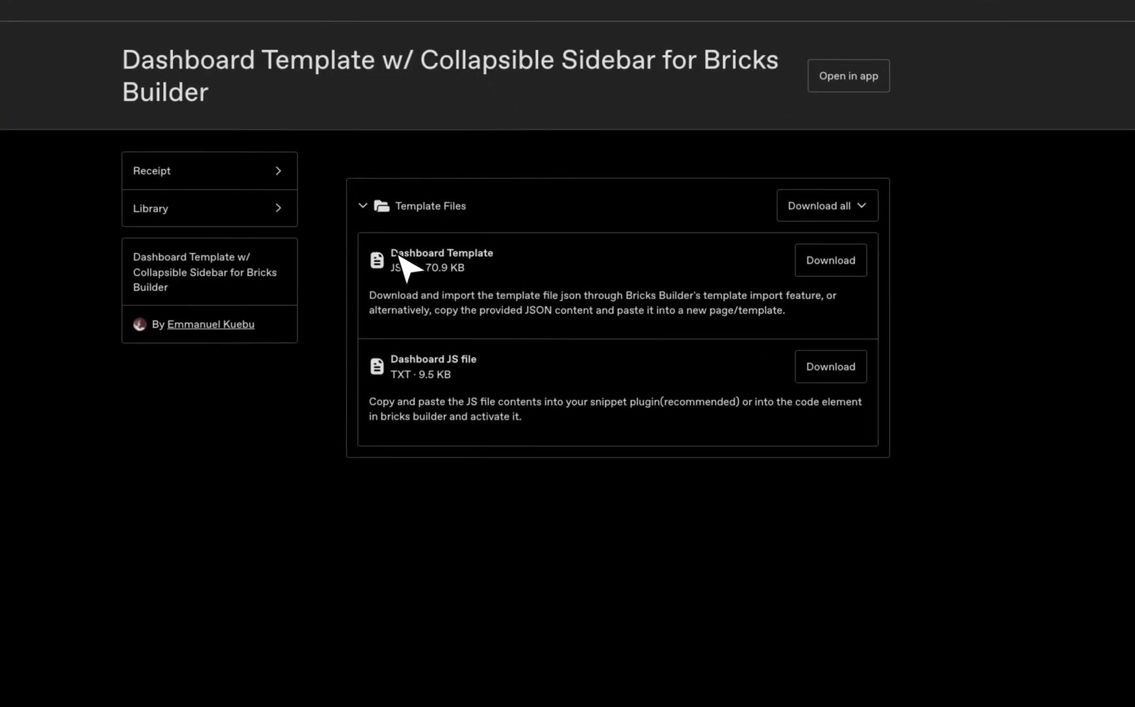
left_click_drag(397, 255, 466, 258)
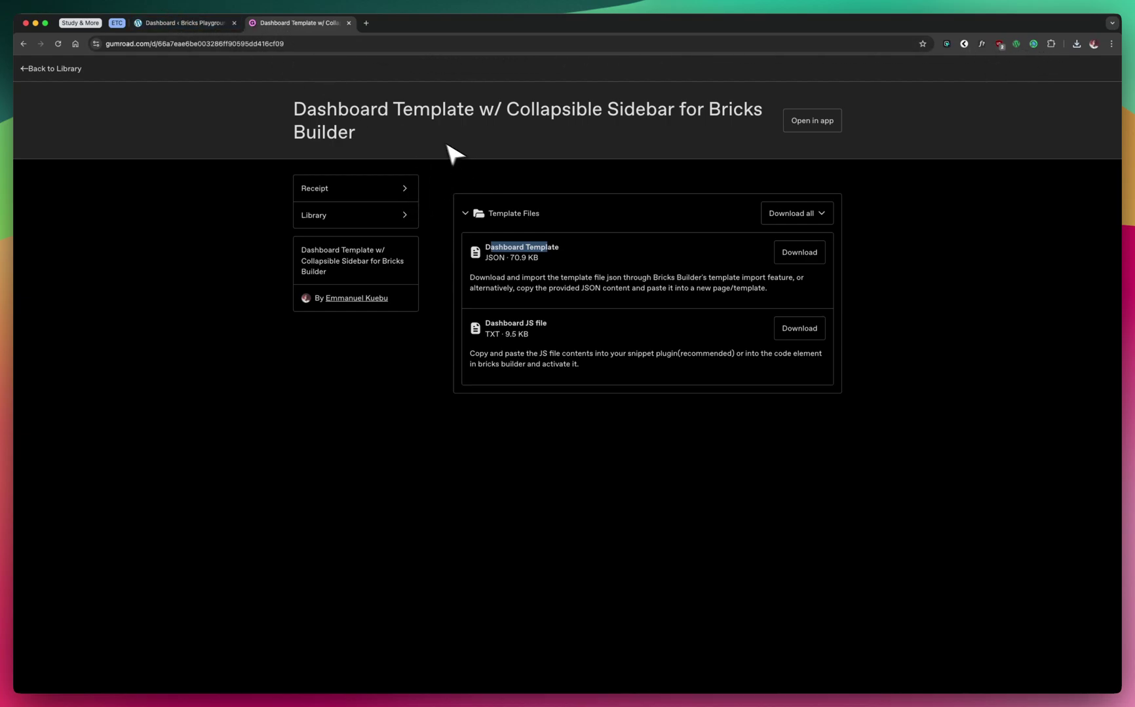
- Check in the WordPress site's installed plugins that Automatic.css and Fluent Snippets are active
left_click(216, 25)
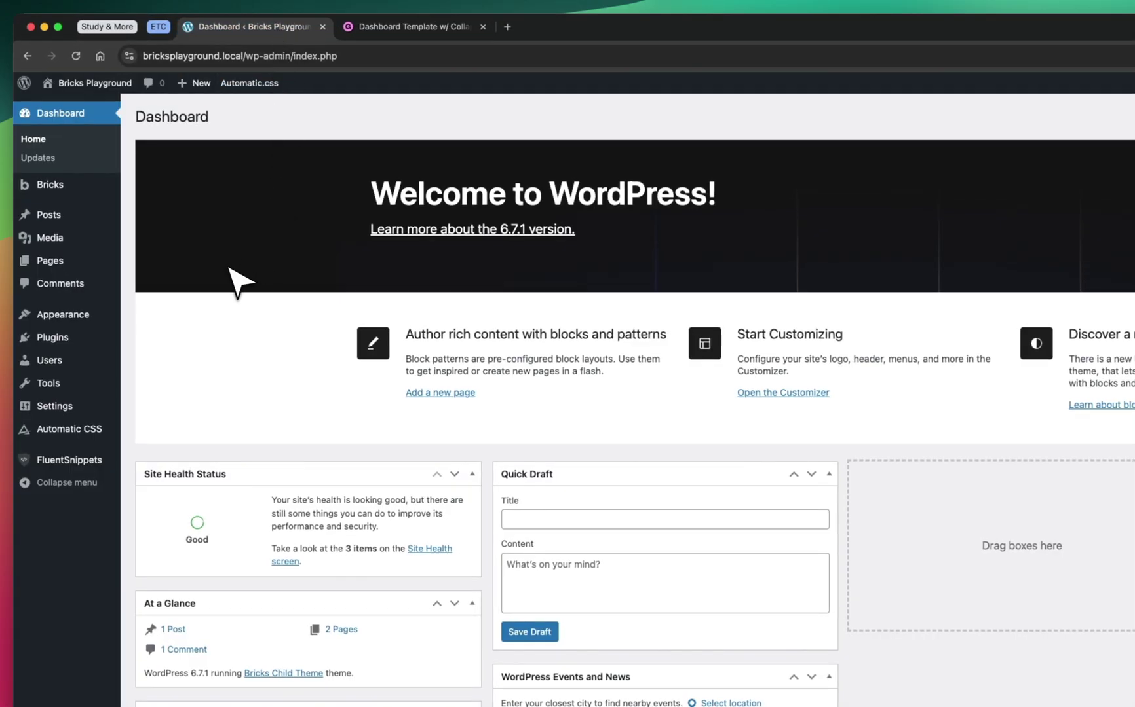
mouse_move(85, 342)
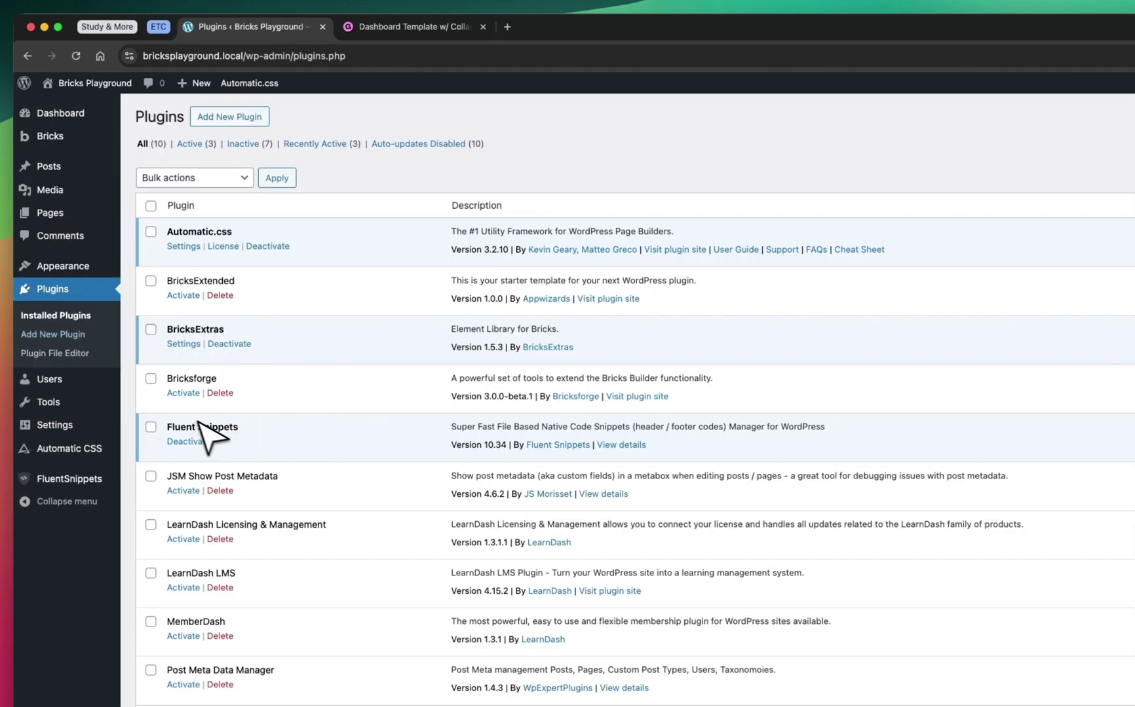
double_click(194, 232)
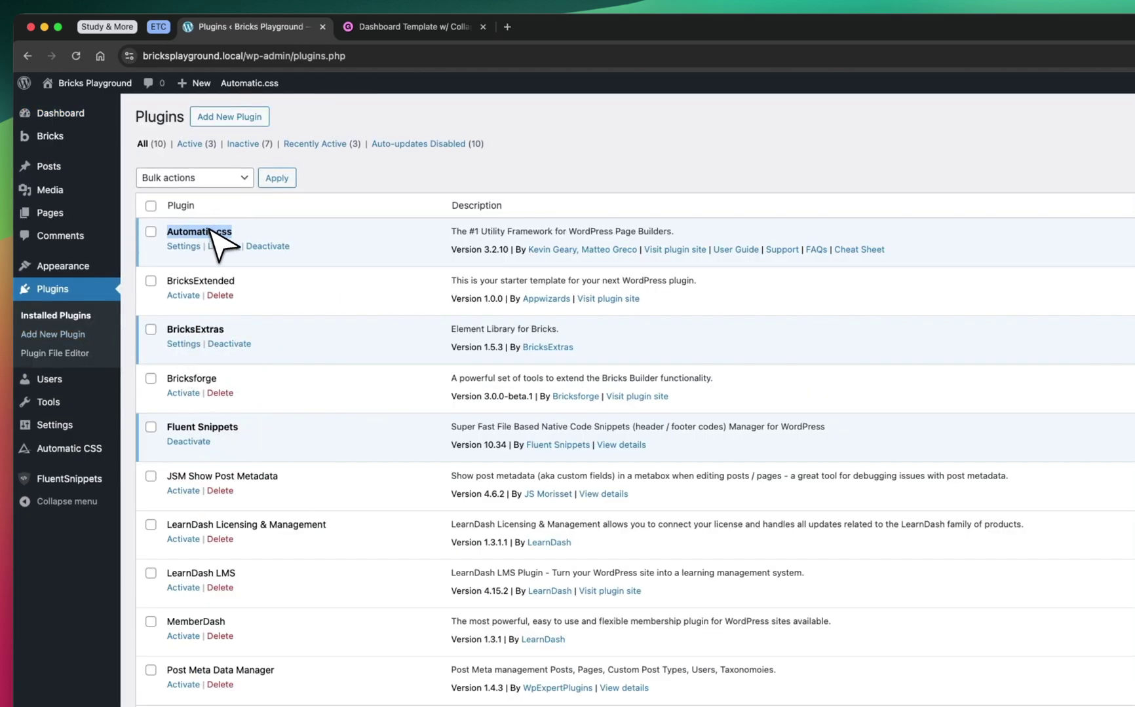
left_click_drag(167, 427, 239, 429)
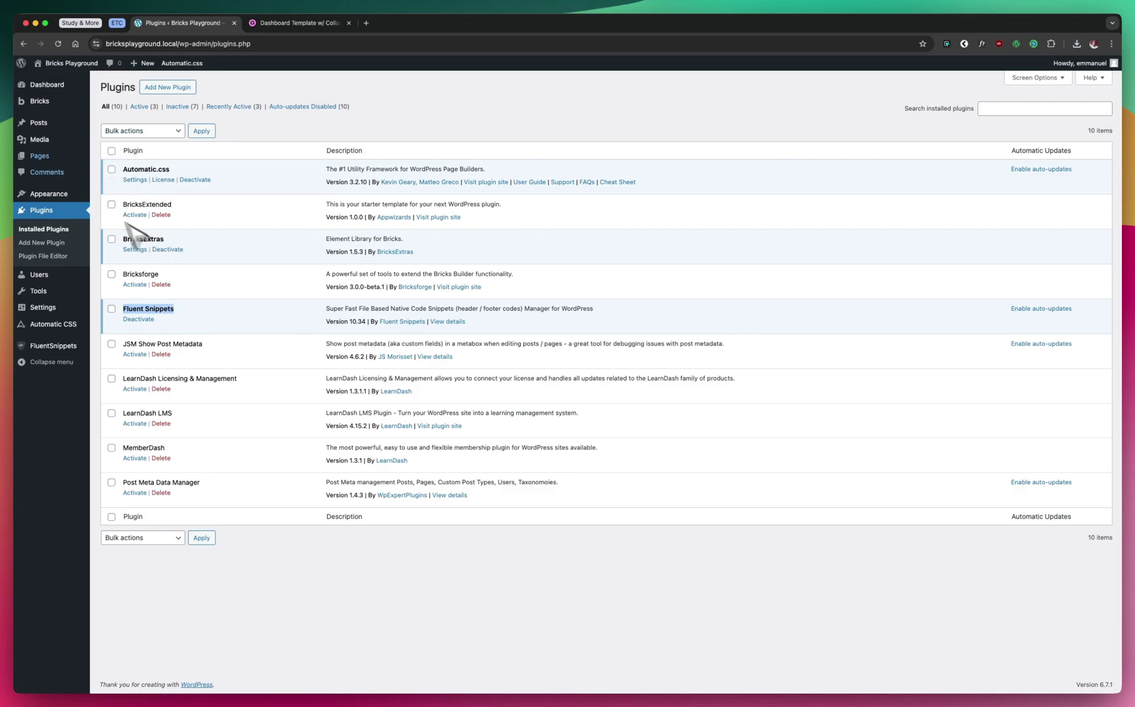
- Create a new WordPress page titled "Dashboard"
mouse_move(46, 108)
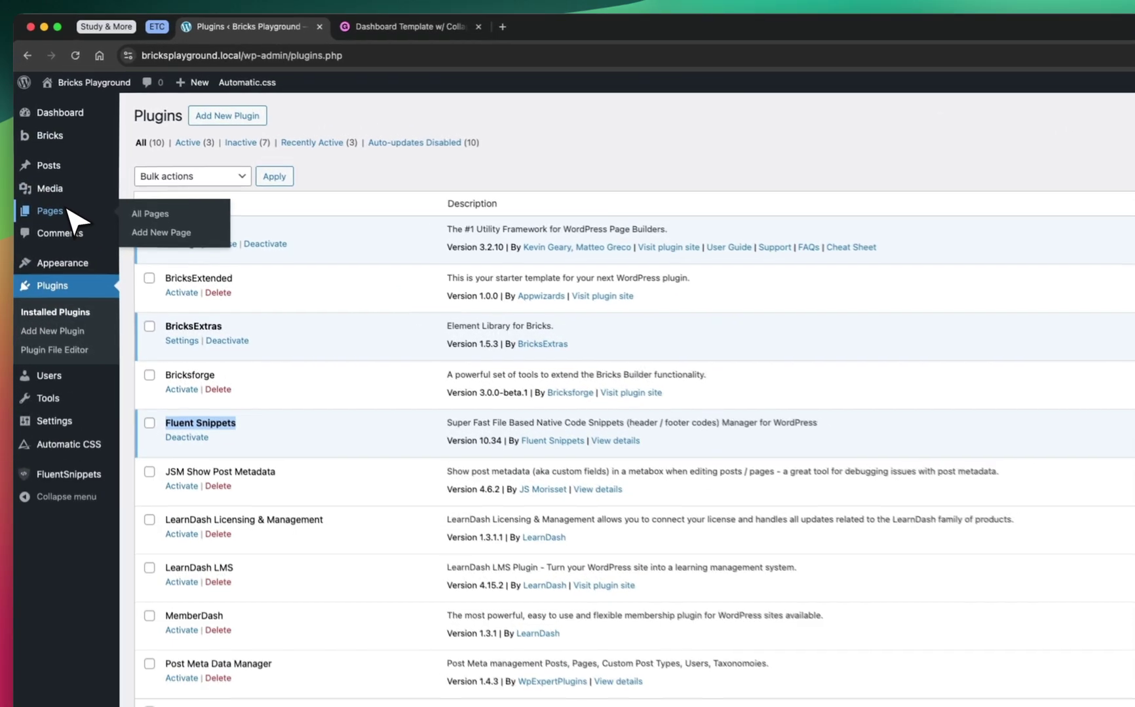
left_click(39, 156)
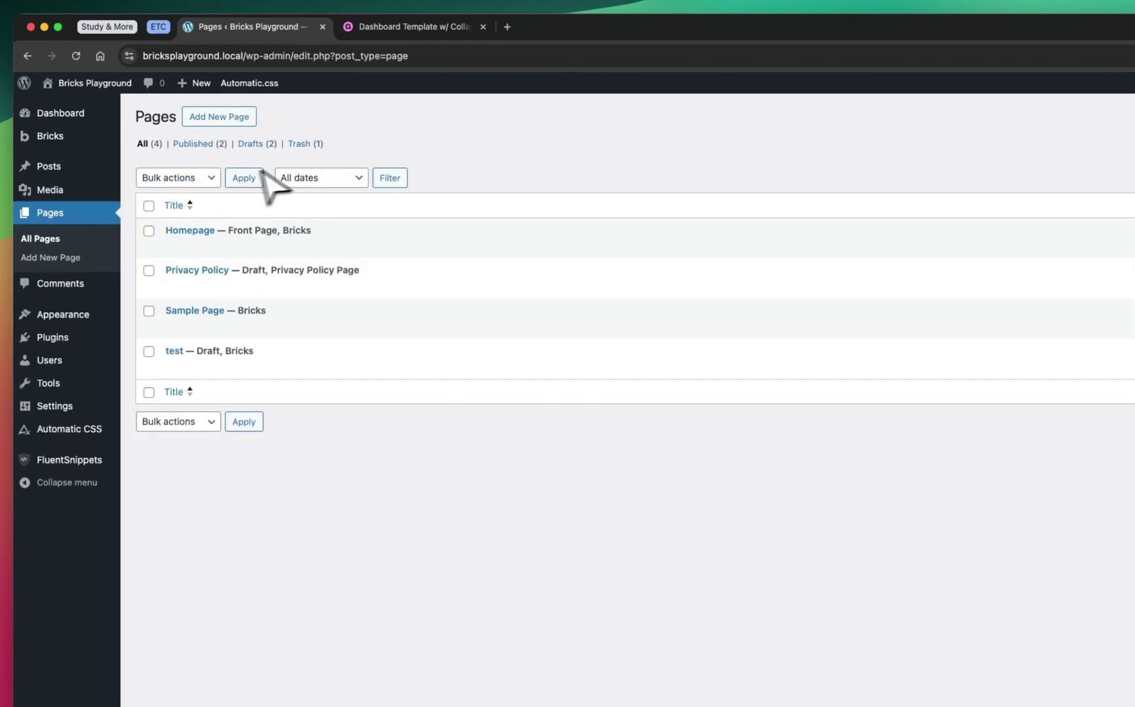
left_click(407, 27)
left_click(298, 28)
left_click(240, 118)
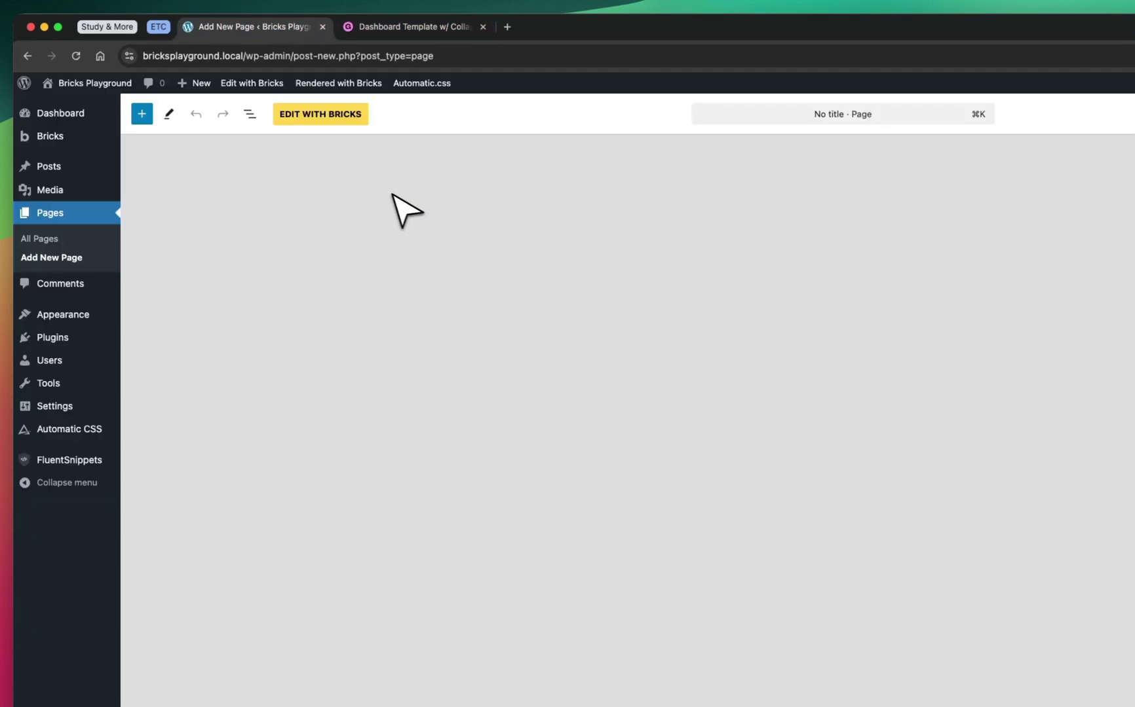
type("Dashbaord")
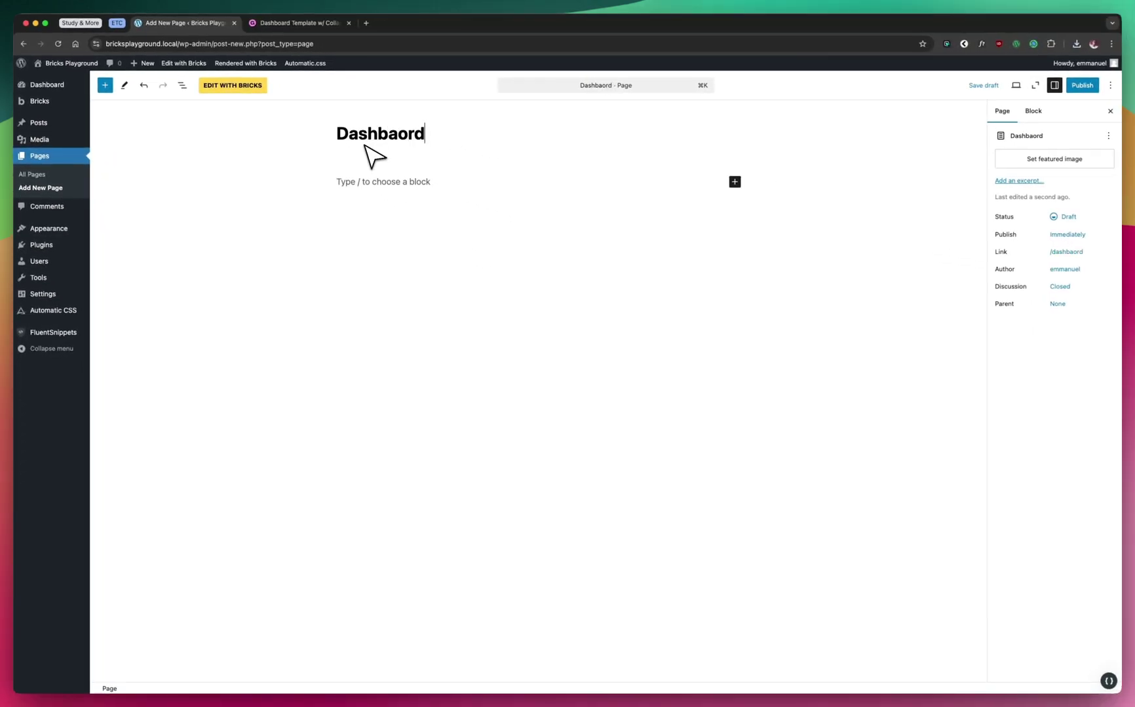
key("Up")
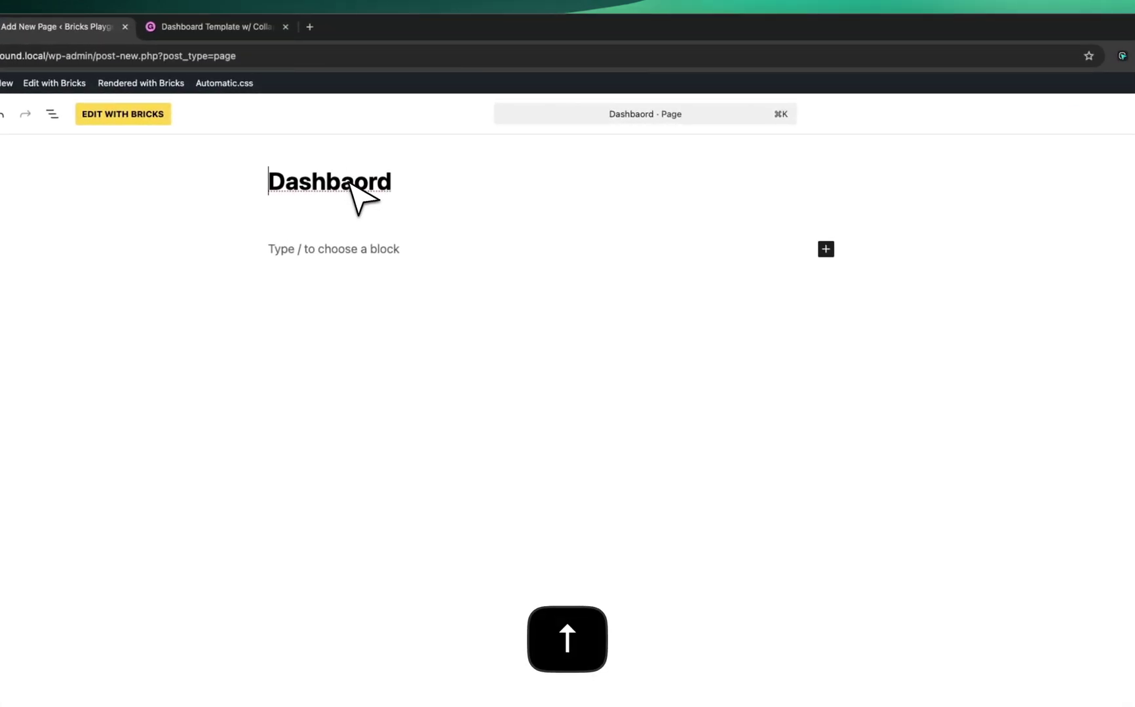
left_click(354, 184)
key("BackSpace")
key("Right")
type("a")
- Publish the Dashboard page and open it for editing with Bricks
left_click(1075, 113)
left_click(1075, 113)
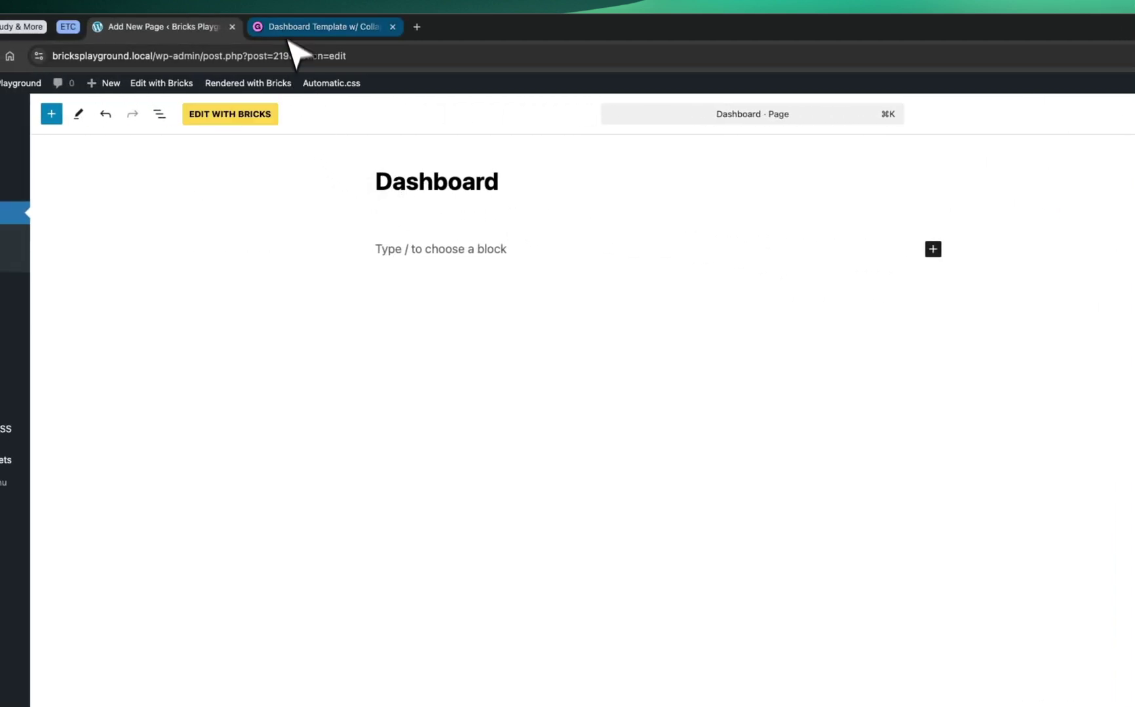
left_click(255, 116)
- Open the downloaded Collapsible Sidebar Dashboard Template.json in the browser and copy its entire contents
left_click(321, 27)
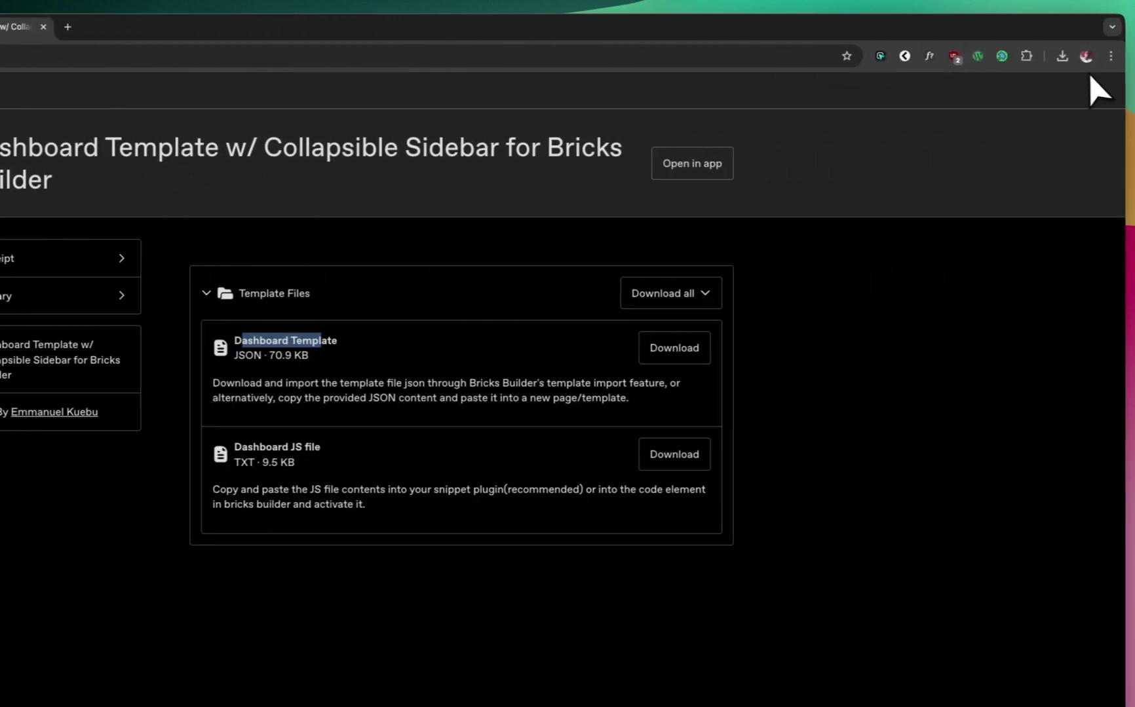
left_click(1057, 56)
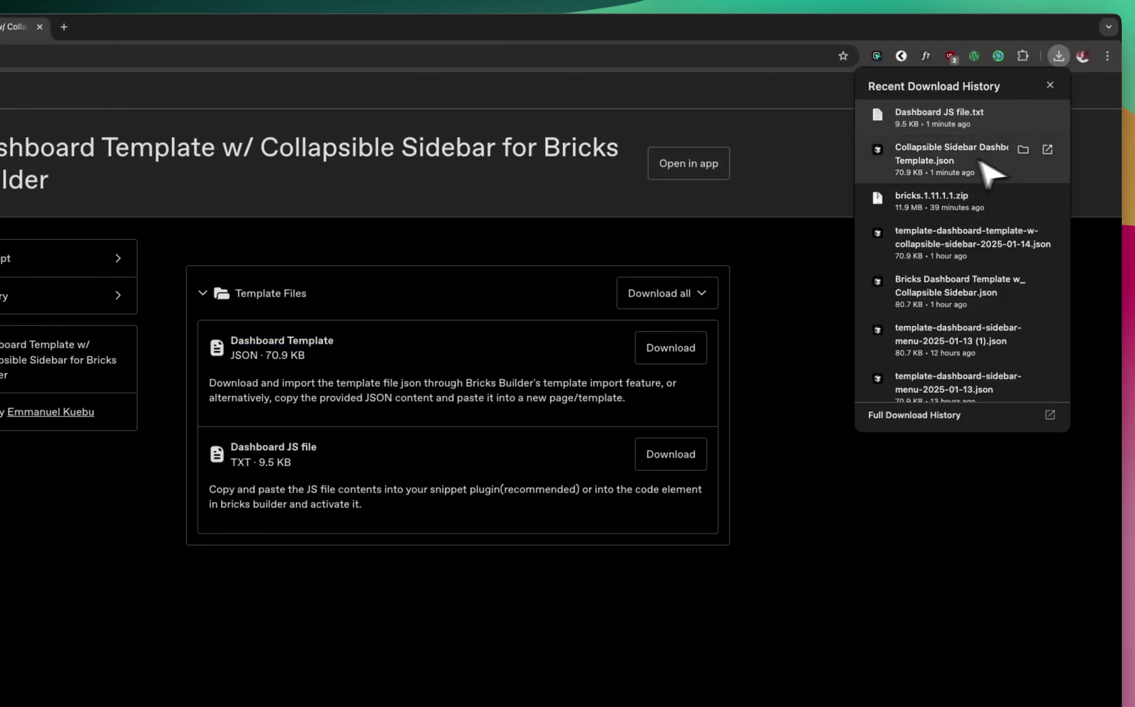
left_click_drag(1121, 114, 352, 44)
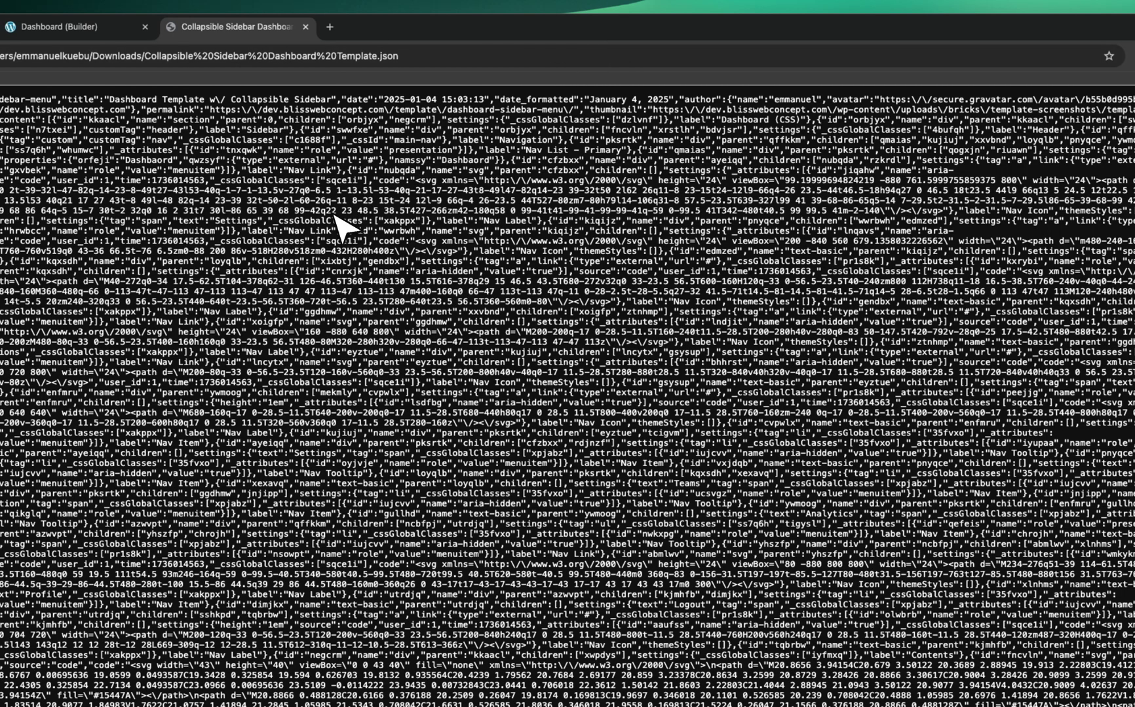
key("super+a")
key("super+c")
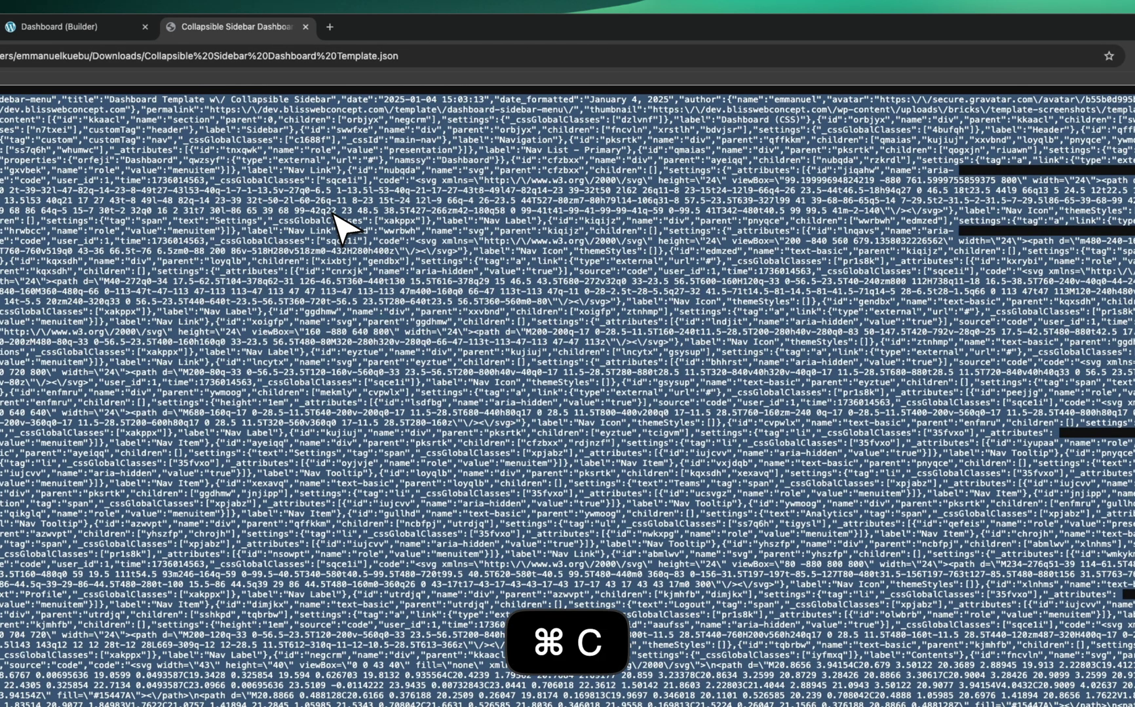
- Copy the selected template JSON and try to paste it into the empty Dashboard page in the Bricks builder
right_click(343, 253)
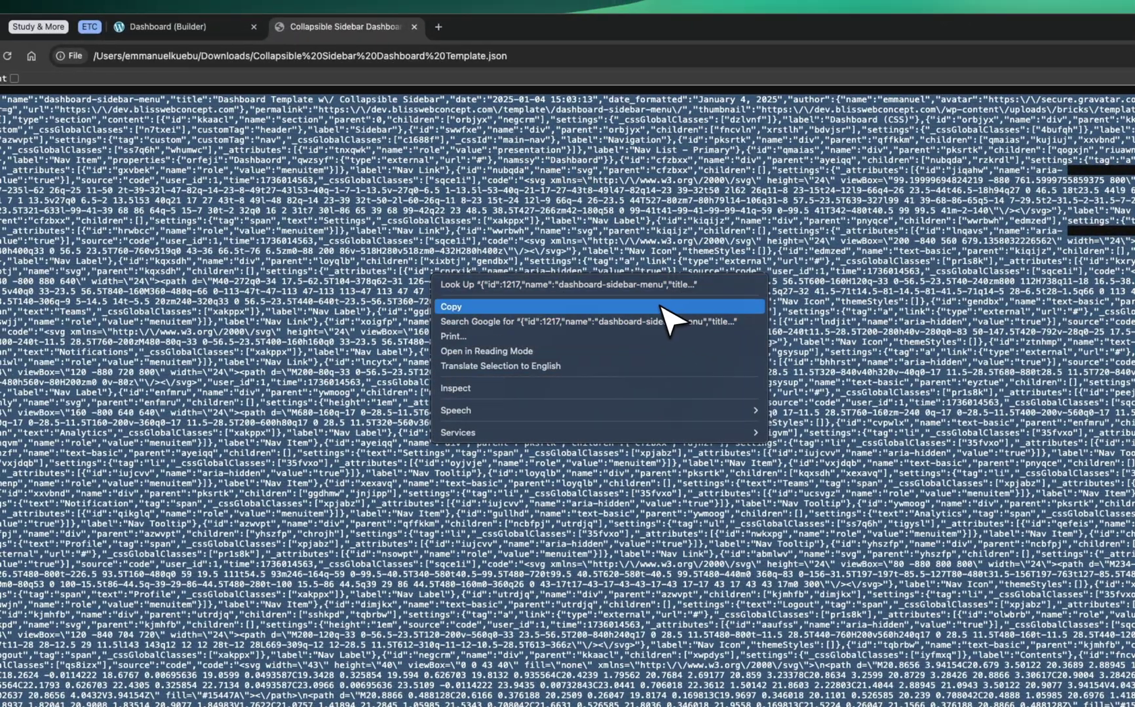
left_click(661, 307)
left_click(200, 26)
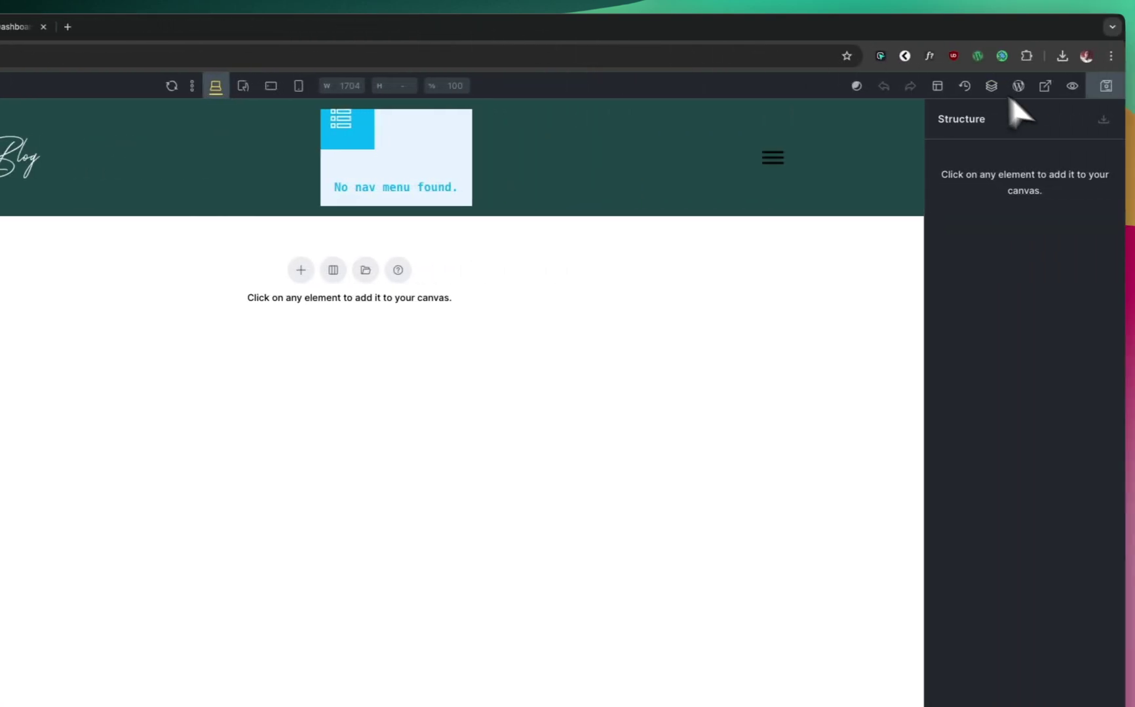
key("super+v")
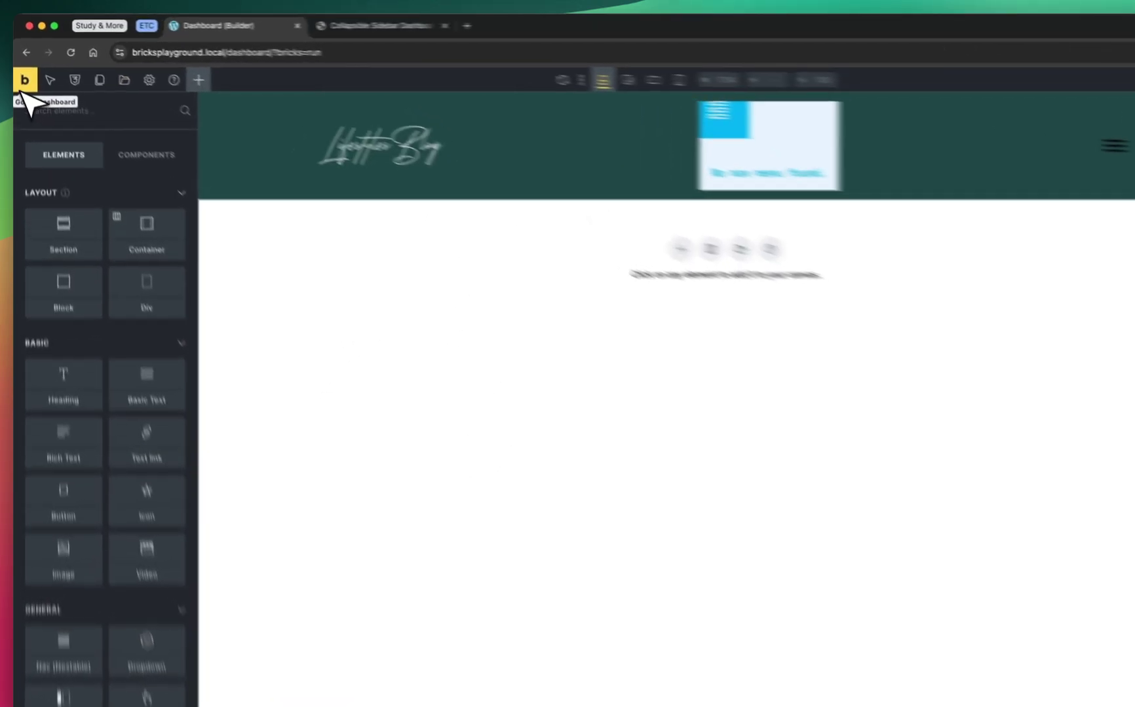
- Import the downloaded Collapsible Sidebar Dashboard Template.json into the site's Bricks templates
left_click(21, 65)
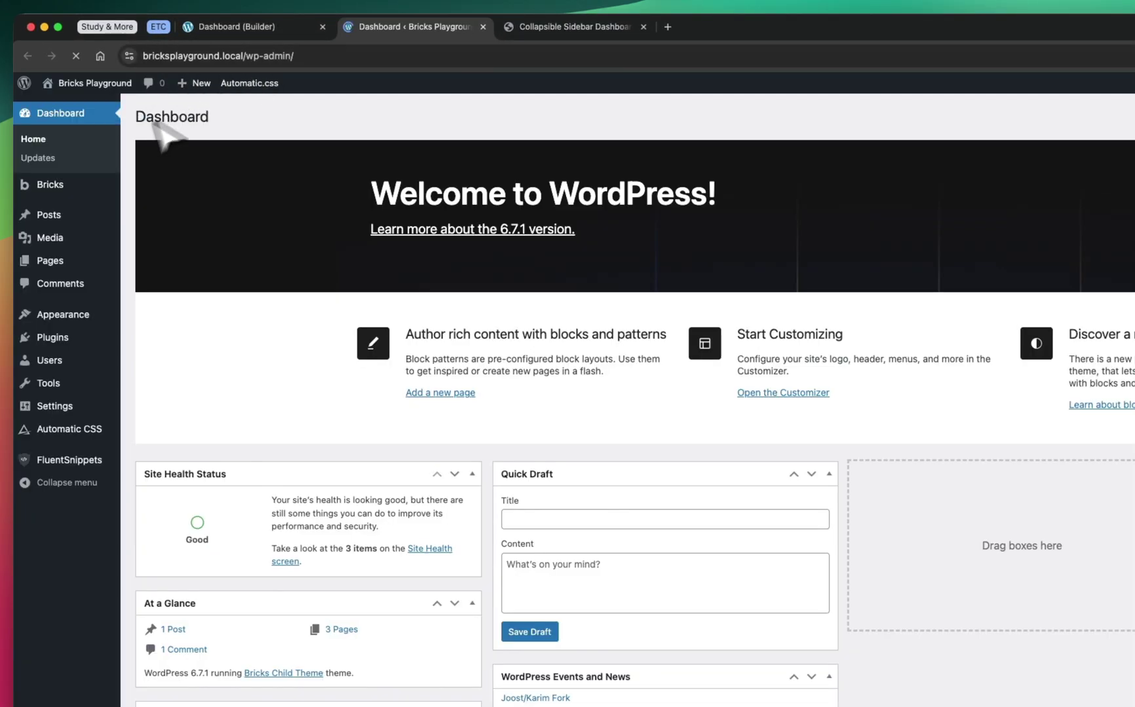
mouse_move(105, 190)
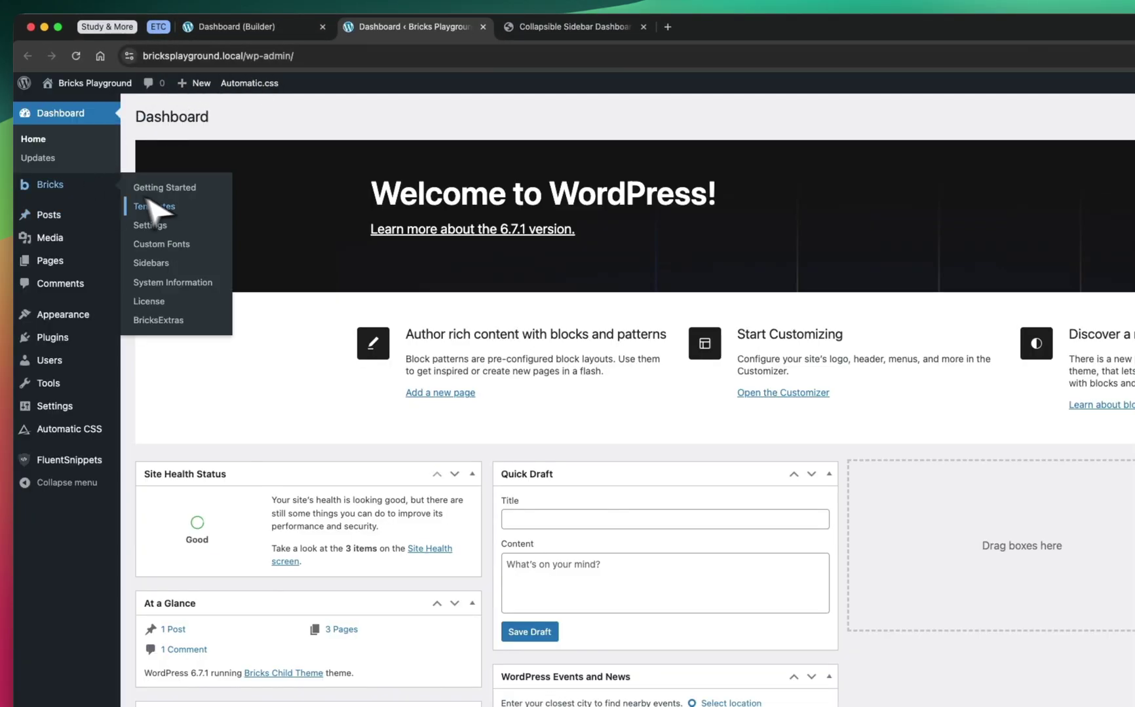
left_click(187, 206)
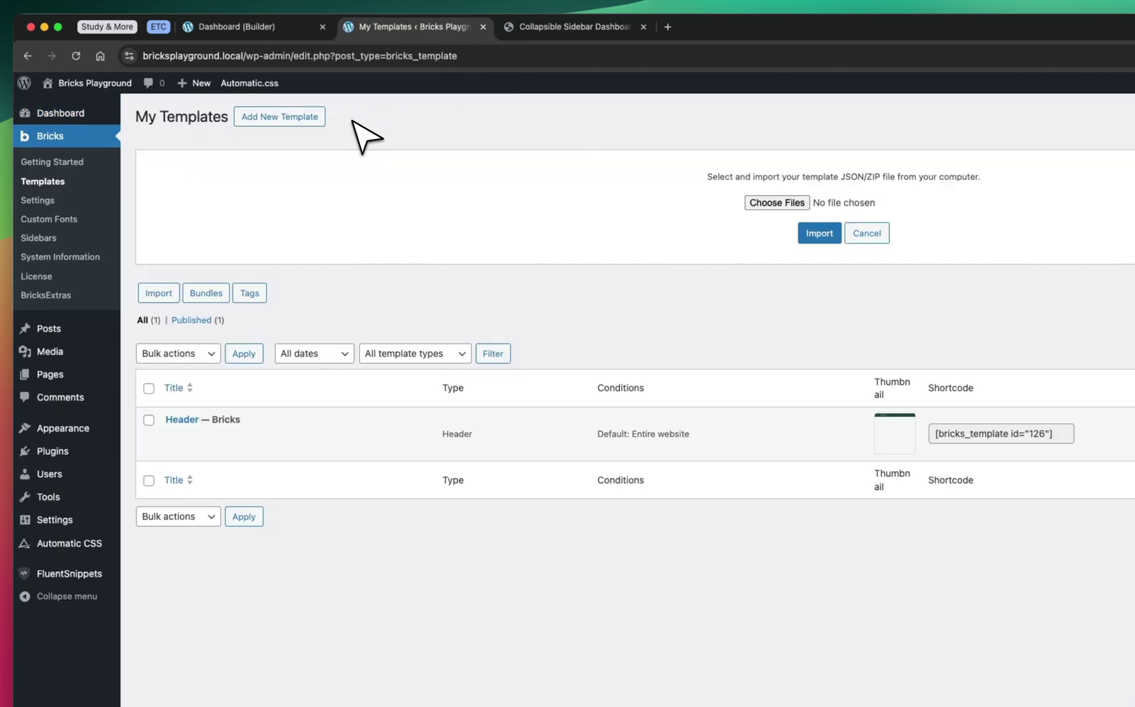
left_click(1058, 56)
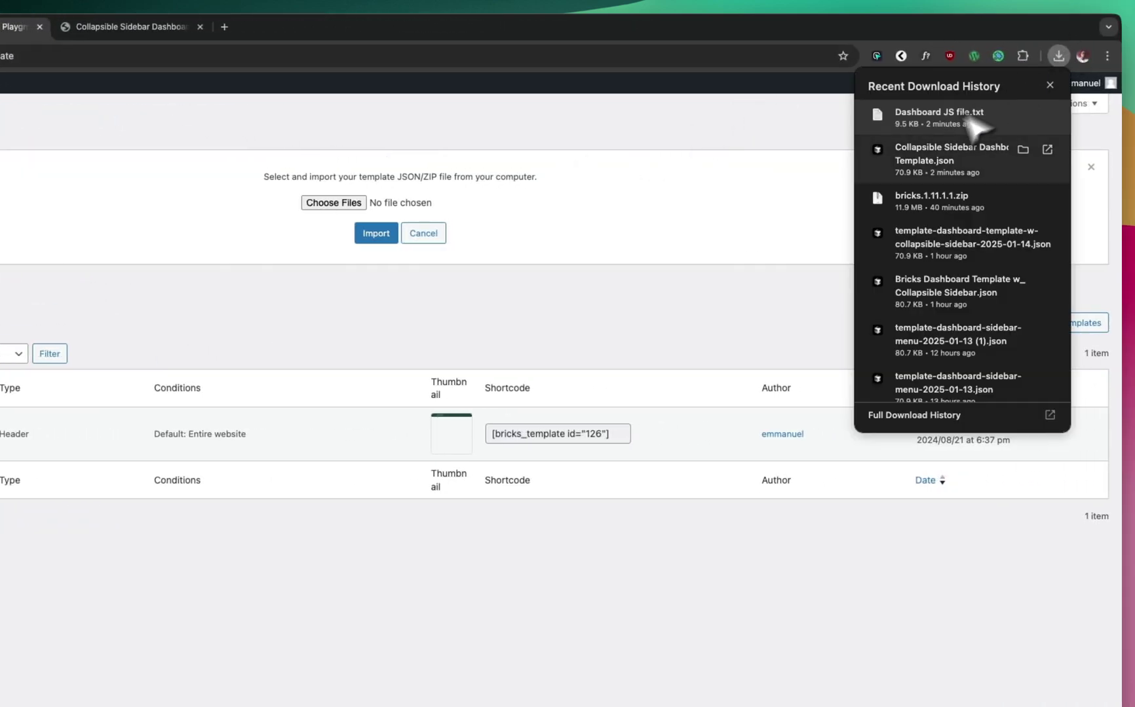
left_click_drag(943, 158, 341, 205)
left_click_drag(614, 206, 615, 208)
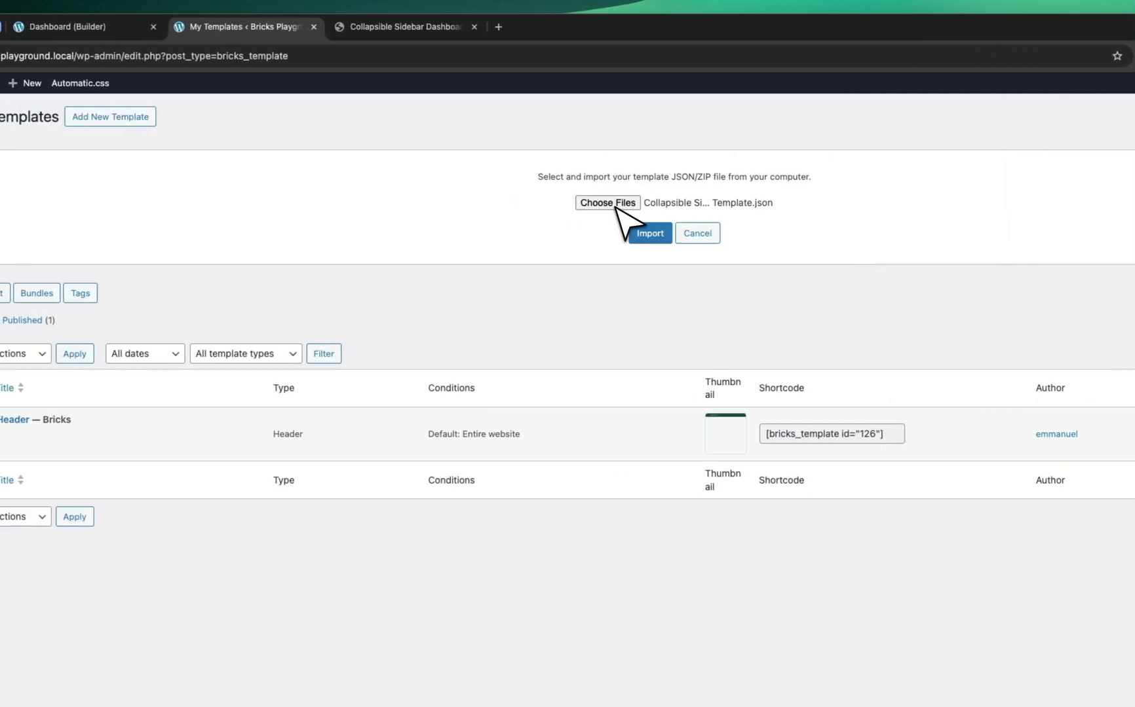
left_click(649, 234)
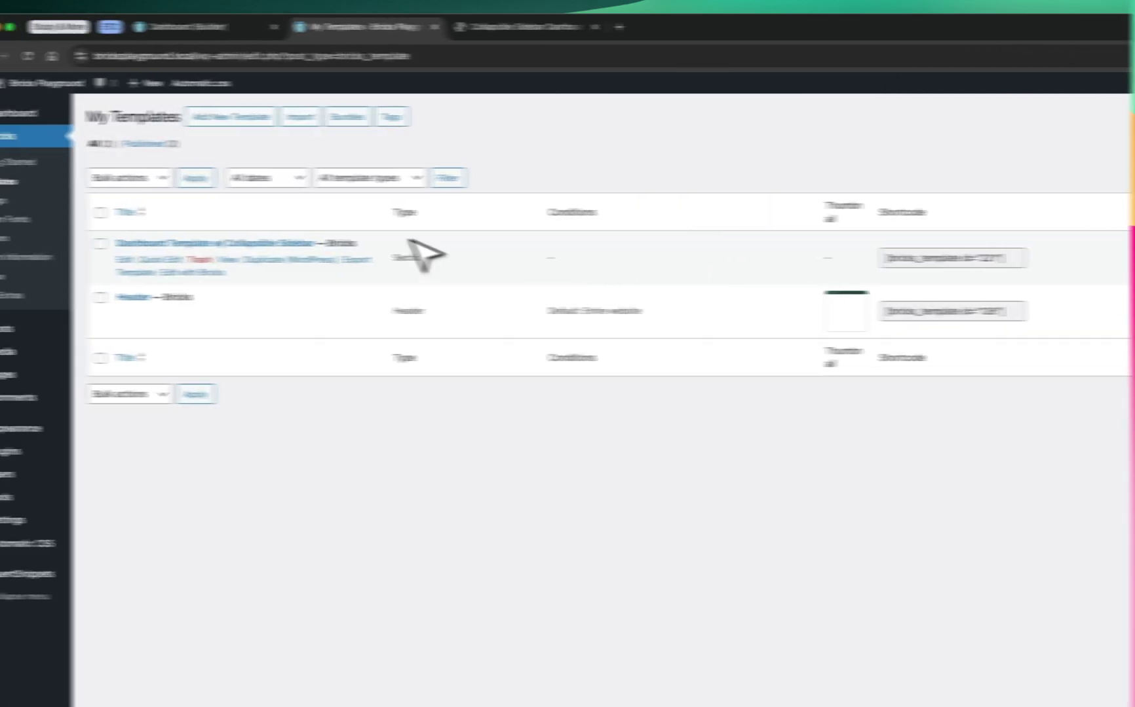
- Open the imported "Dashboard Template w/ Collapsible Sidebar" in the Bricks builder and review the Logo Icon's SVG code
left_click(278, 260)
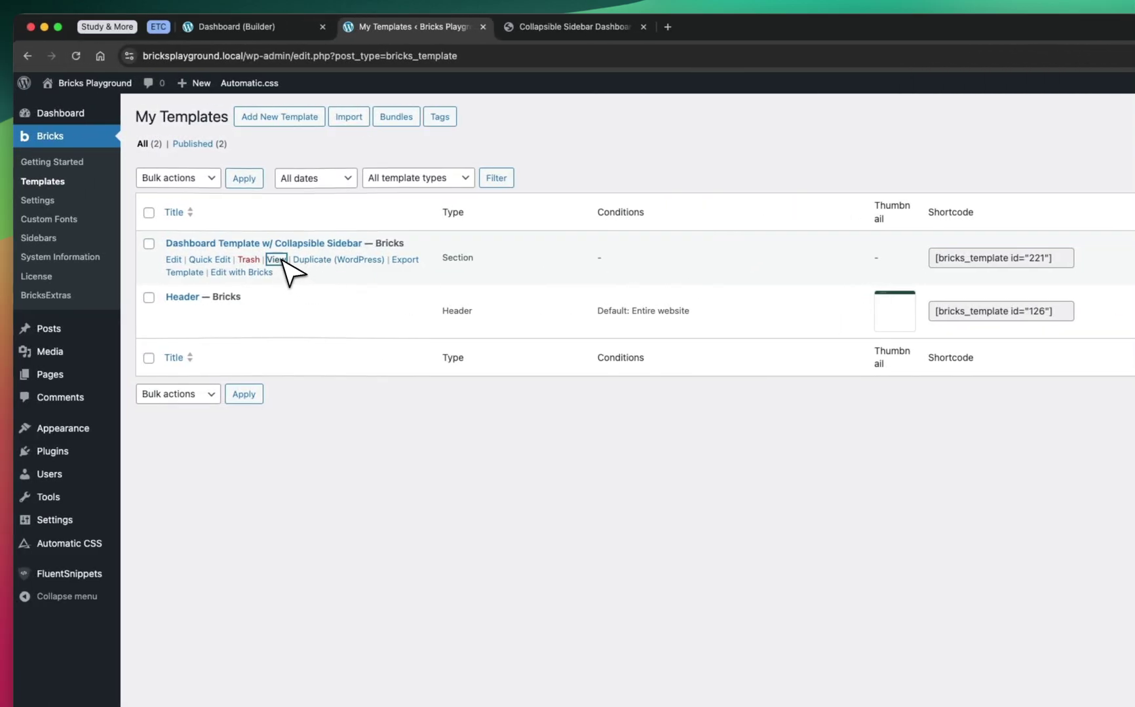
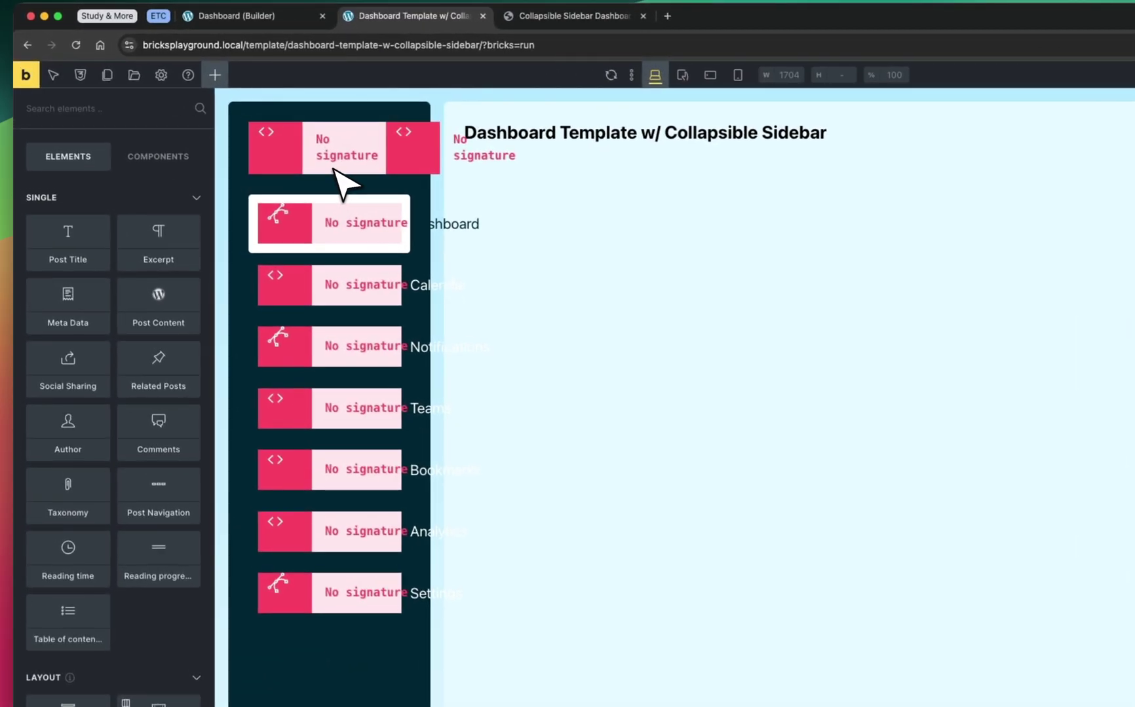
left_click(269, 131)
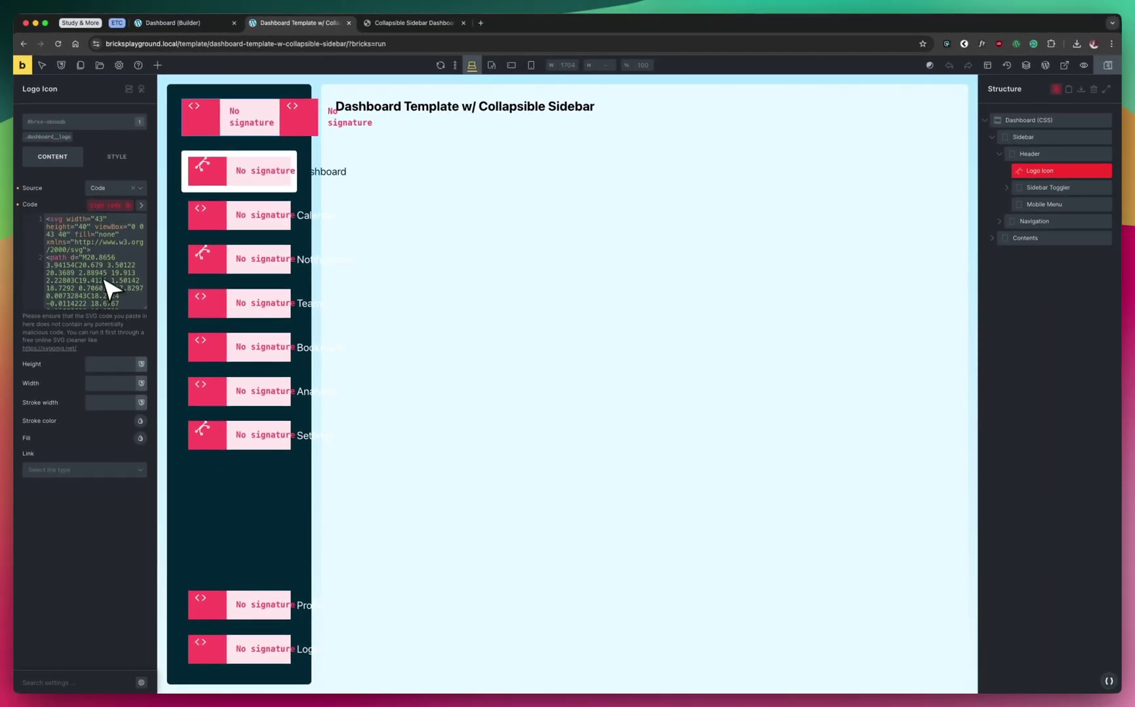
scroll(112, 285, "down", 10)
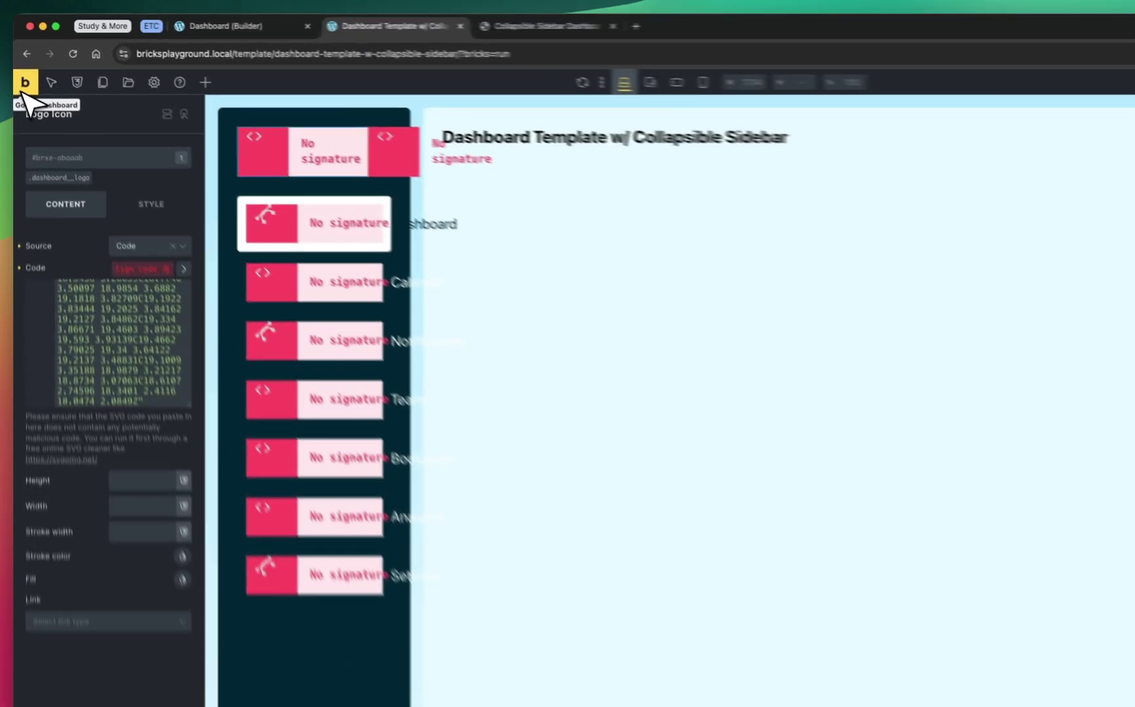
- Check in the Bricks custom code settings that code execution is enabled for administrators
left_click(22, 65)
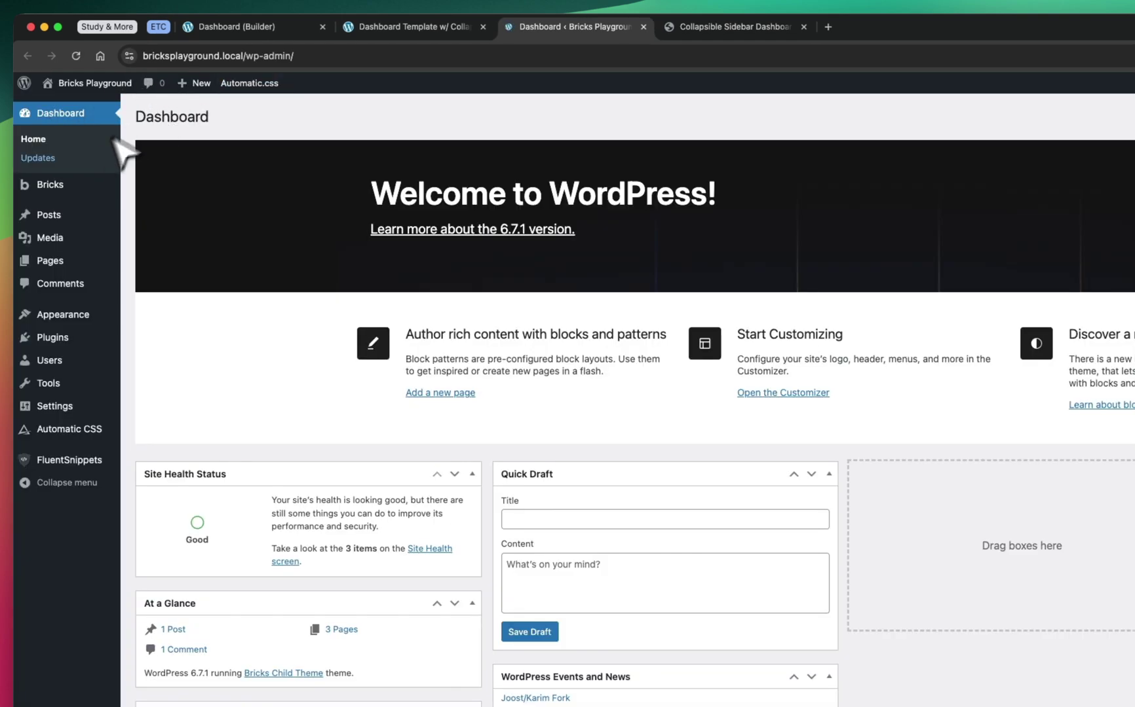
mouse_move(79, 184)
left_click(171, 222)
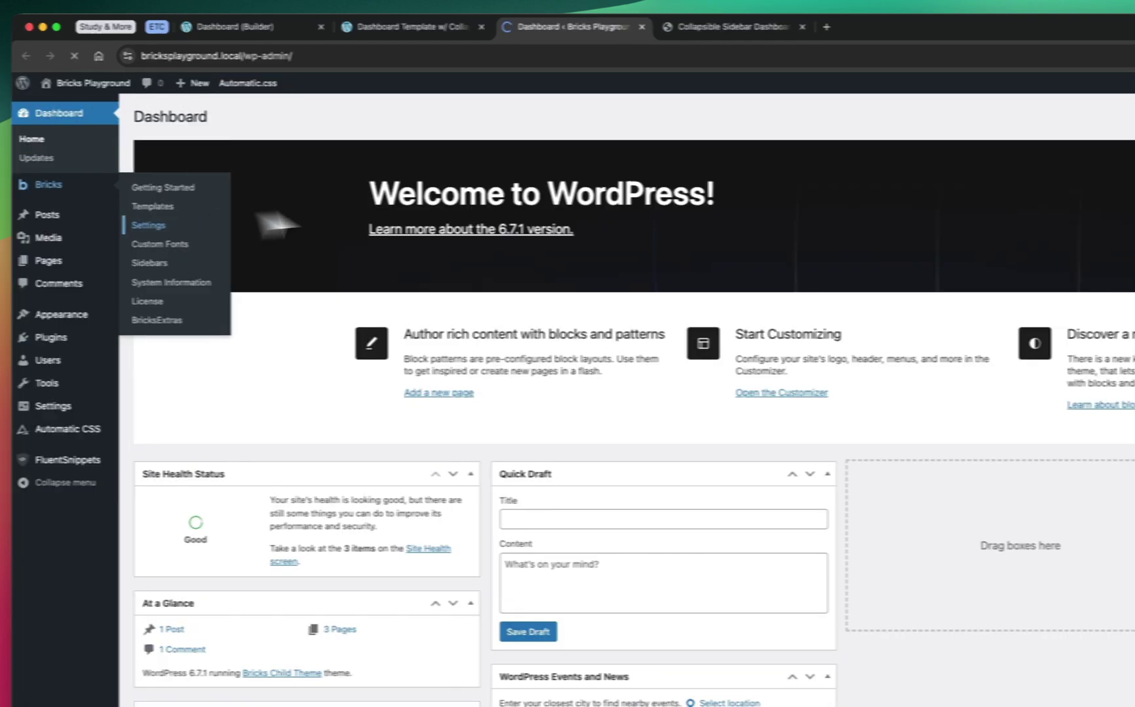
left_click(681, 157)
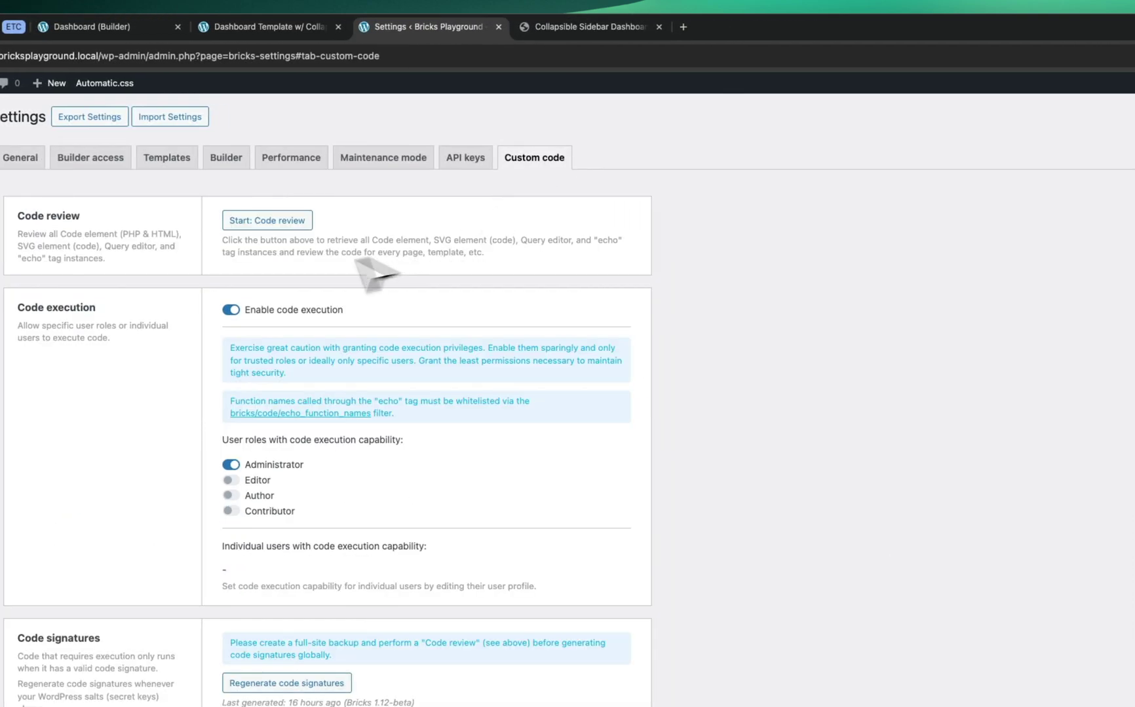
left_click(281, 26)
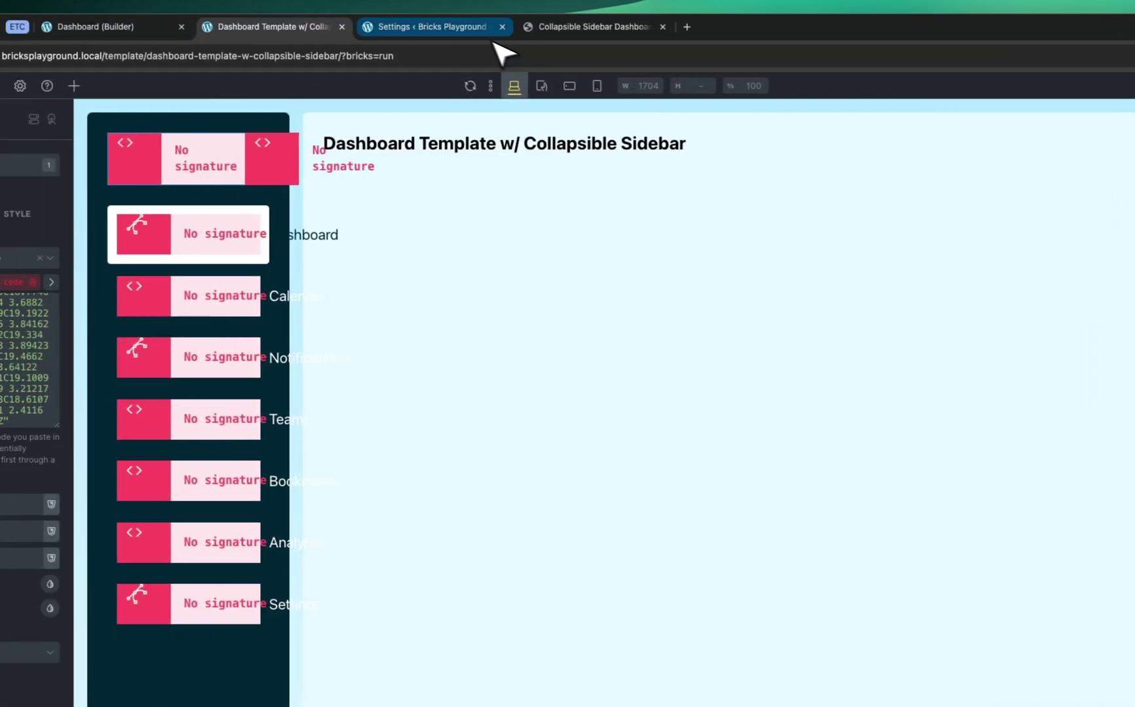
left_click(492, 31)
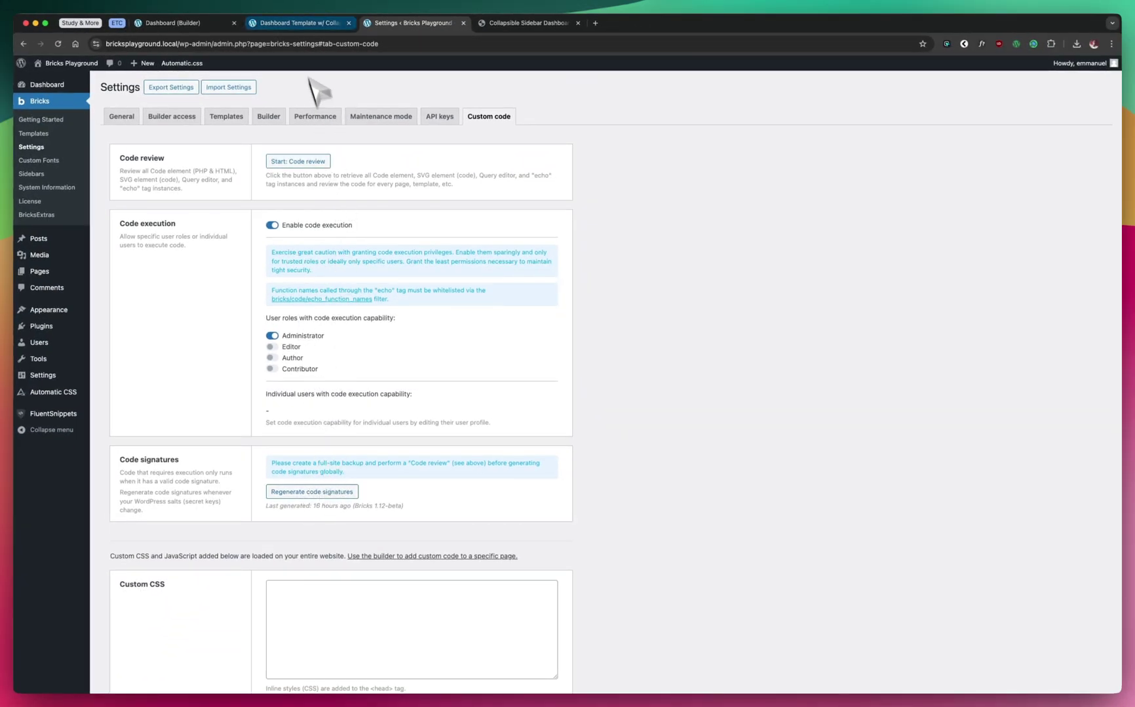
- Return to the template in the builder, review its unsigned code elements and sign them all at once
left_click(298, 22)
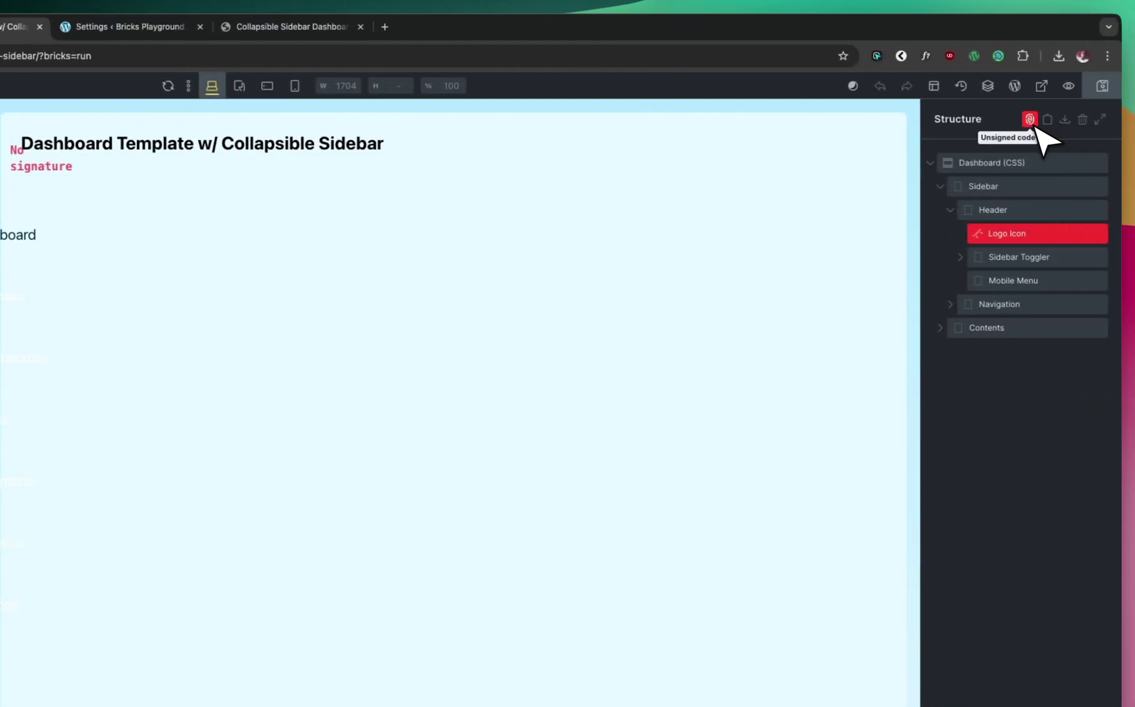
left_click(1030, 121)
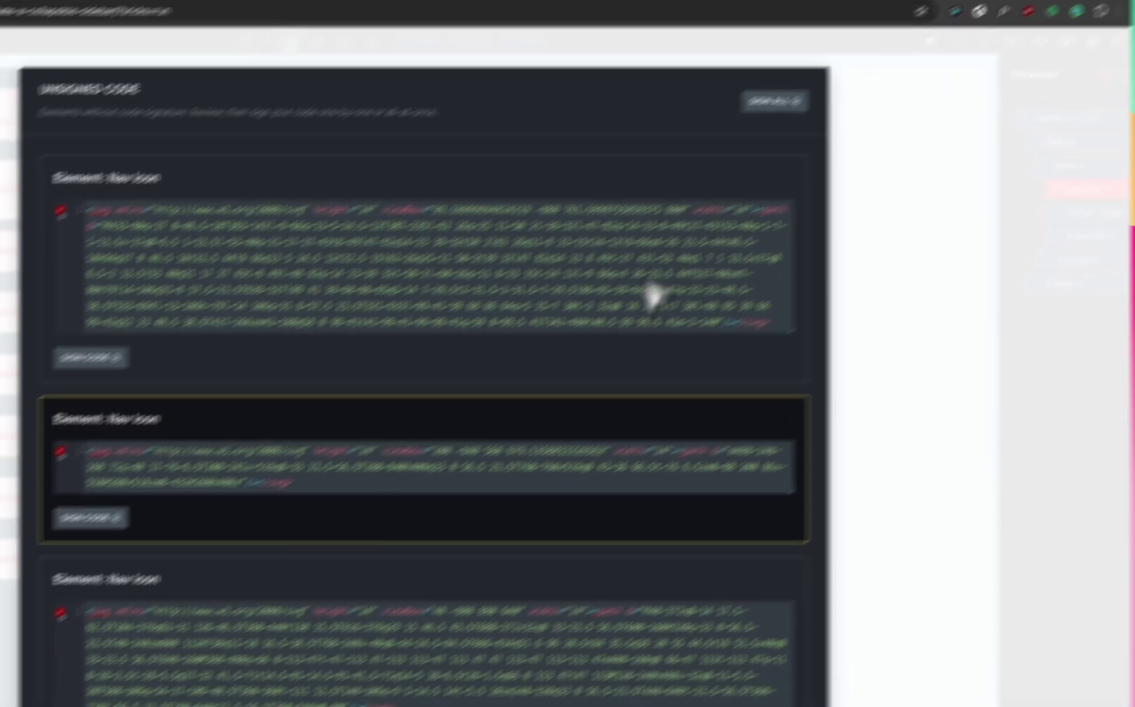
scroll(569, 328, "down", 15)
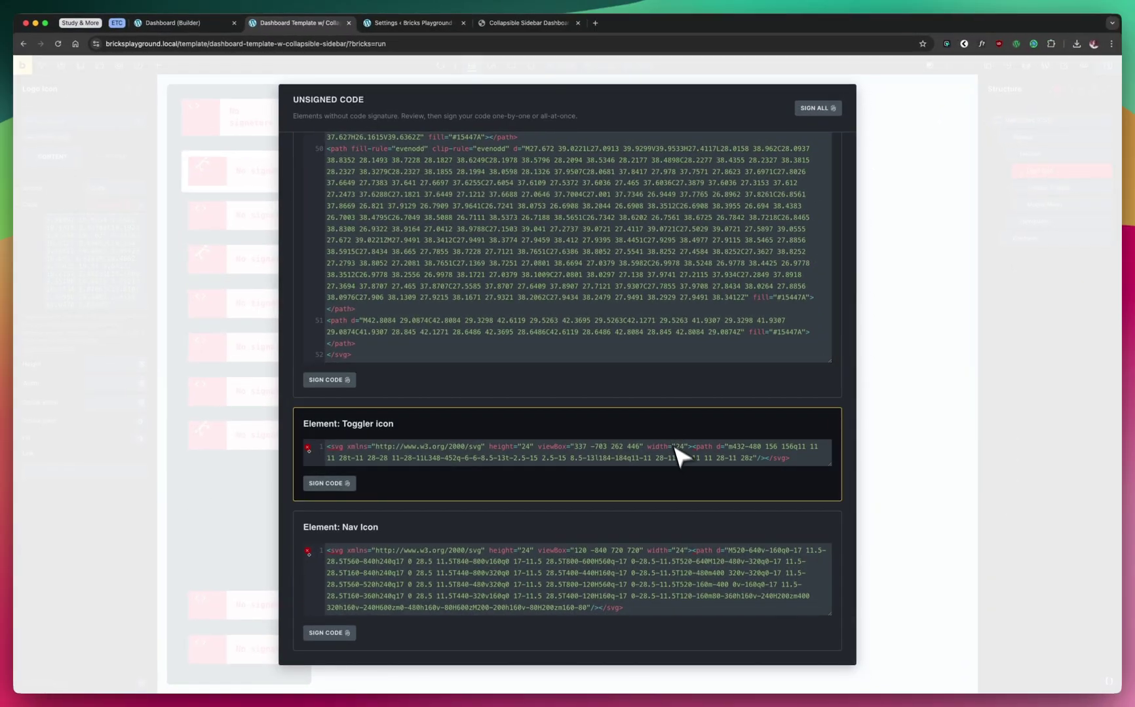
scroll(653, 288, "up", 15)
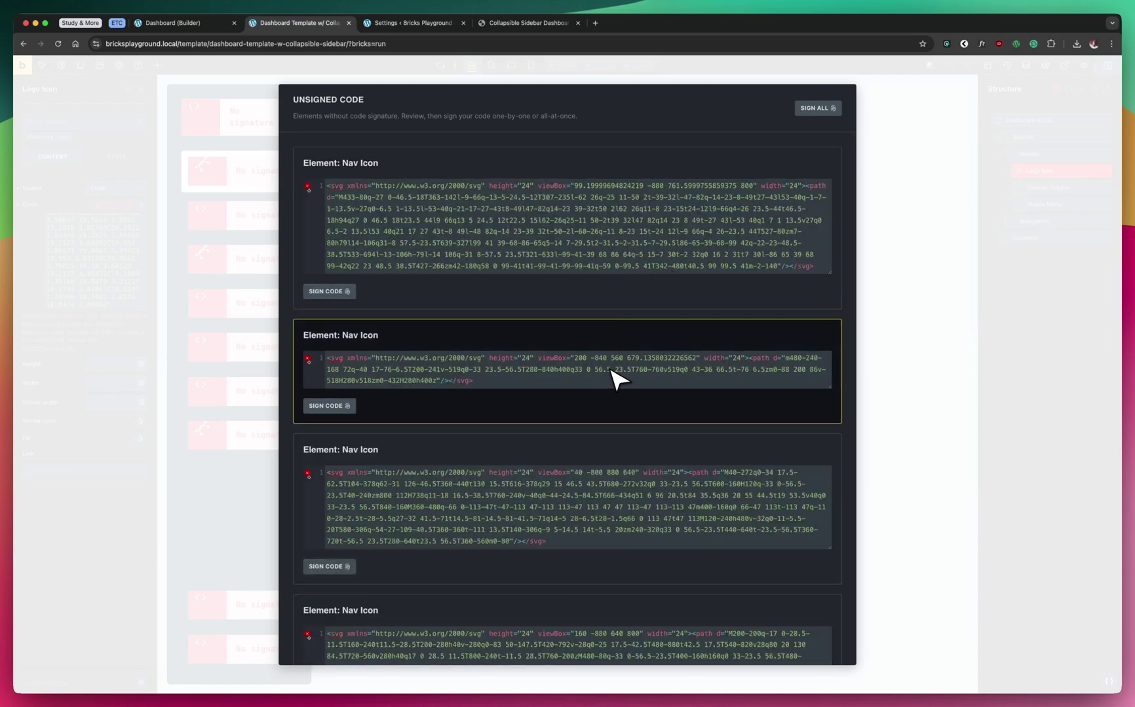
left_click(817, 109)
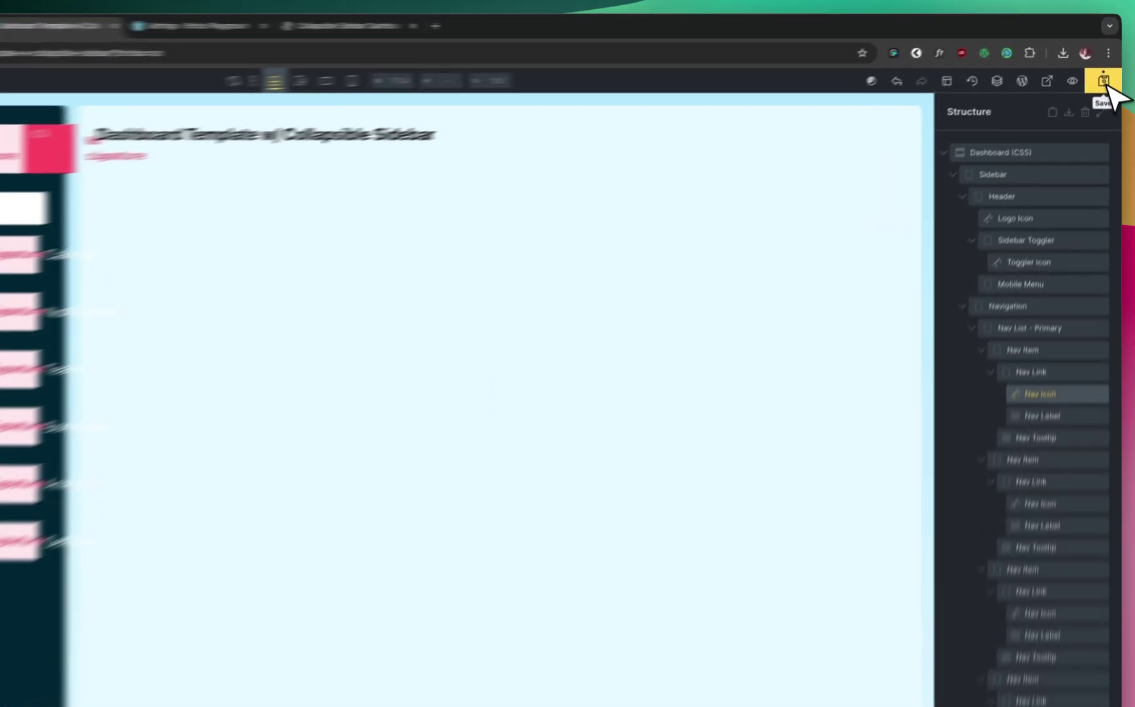
- Save the signed template, reload the builder and view the template on the frontend
left_click(1107, 65)
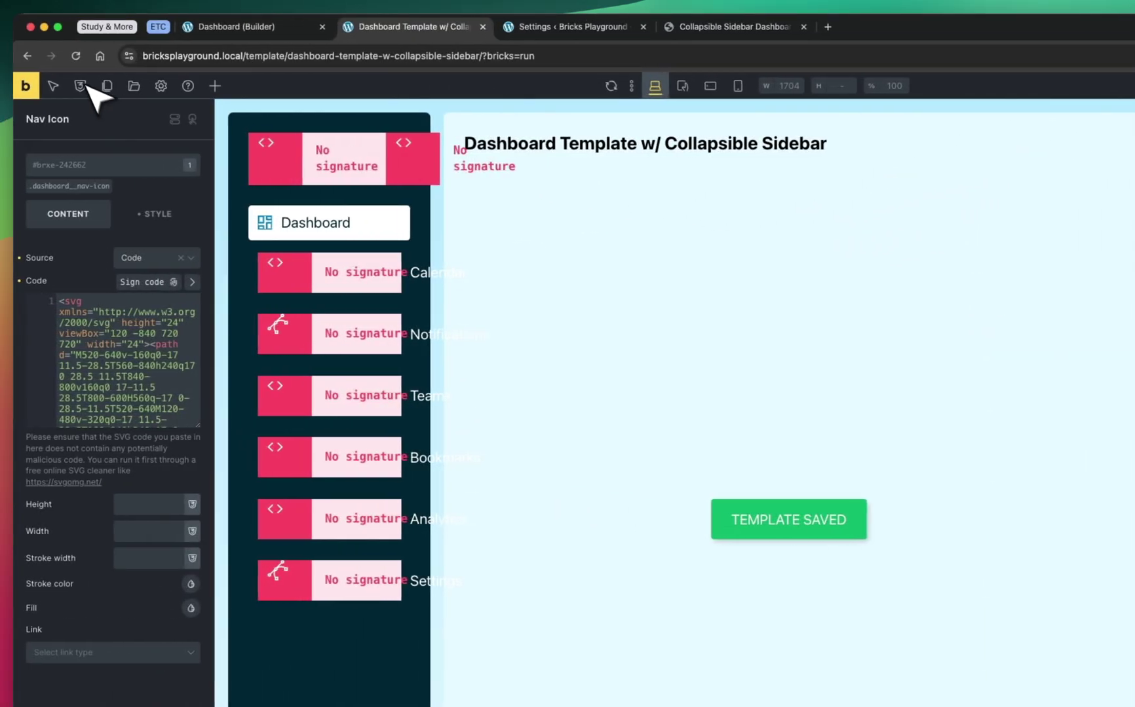
left_click(76, 56)
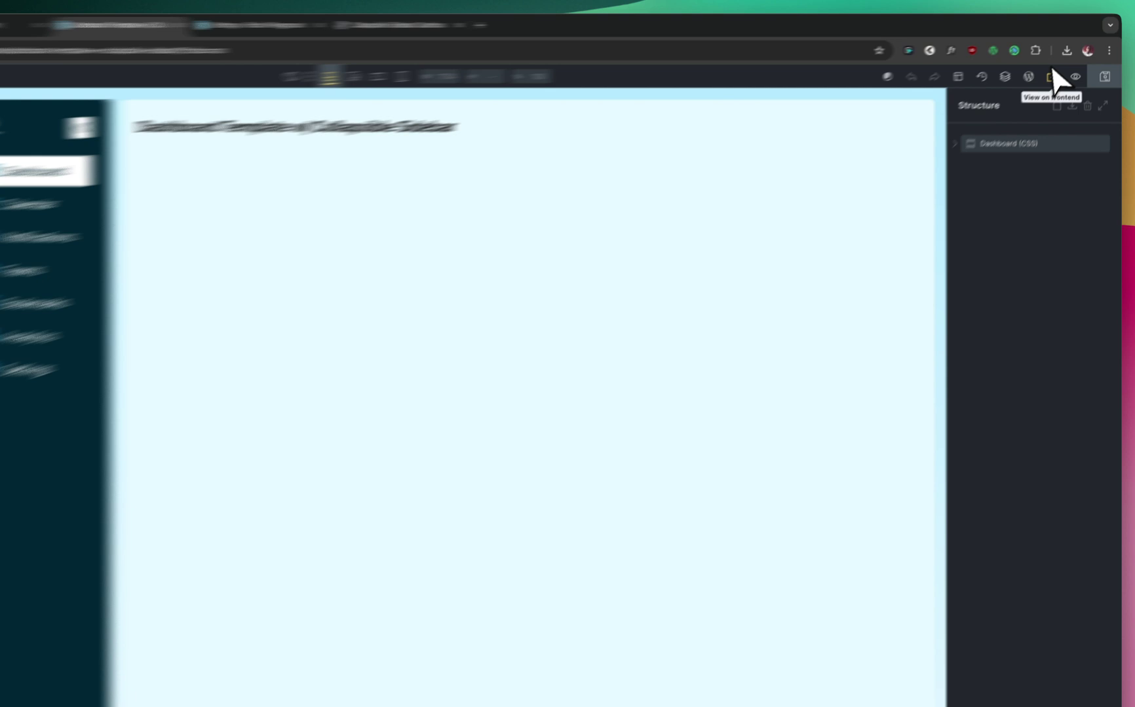
left_click(1064, 65)
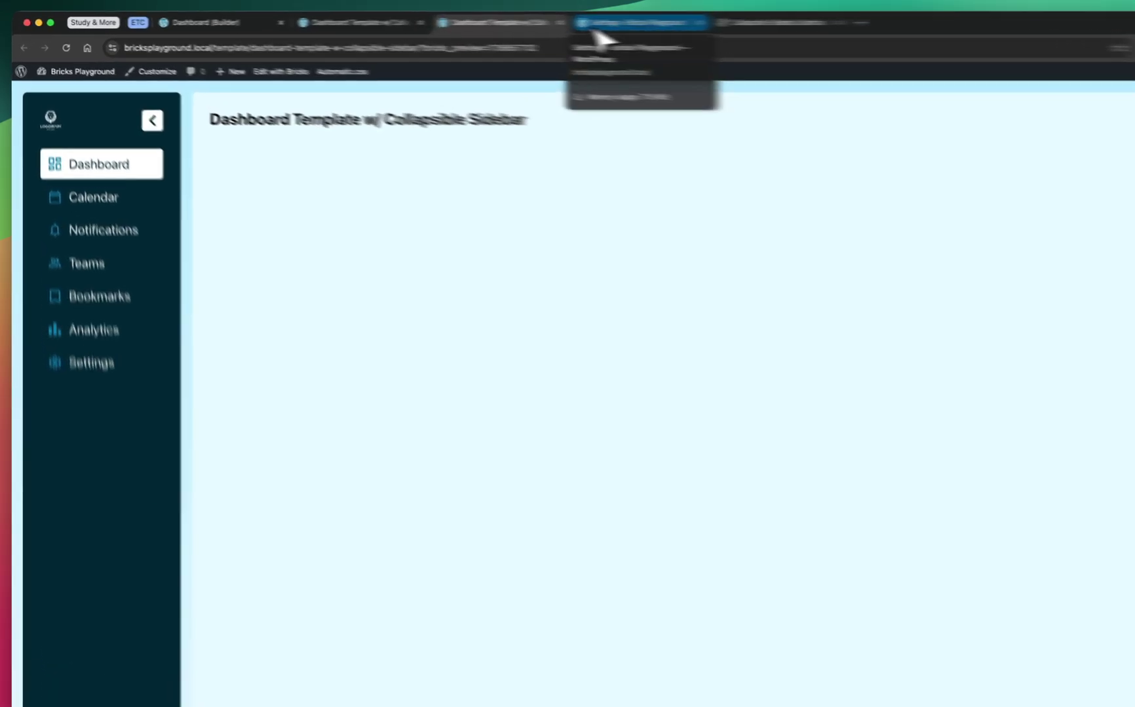
- Start a new code snippet in FluentSnippets and name it "Dashboard snippet"
left_click(493, 25)
left_click(69, 523)
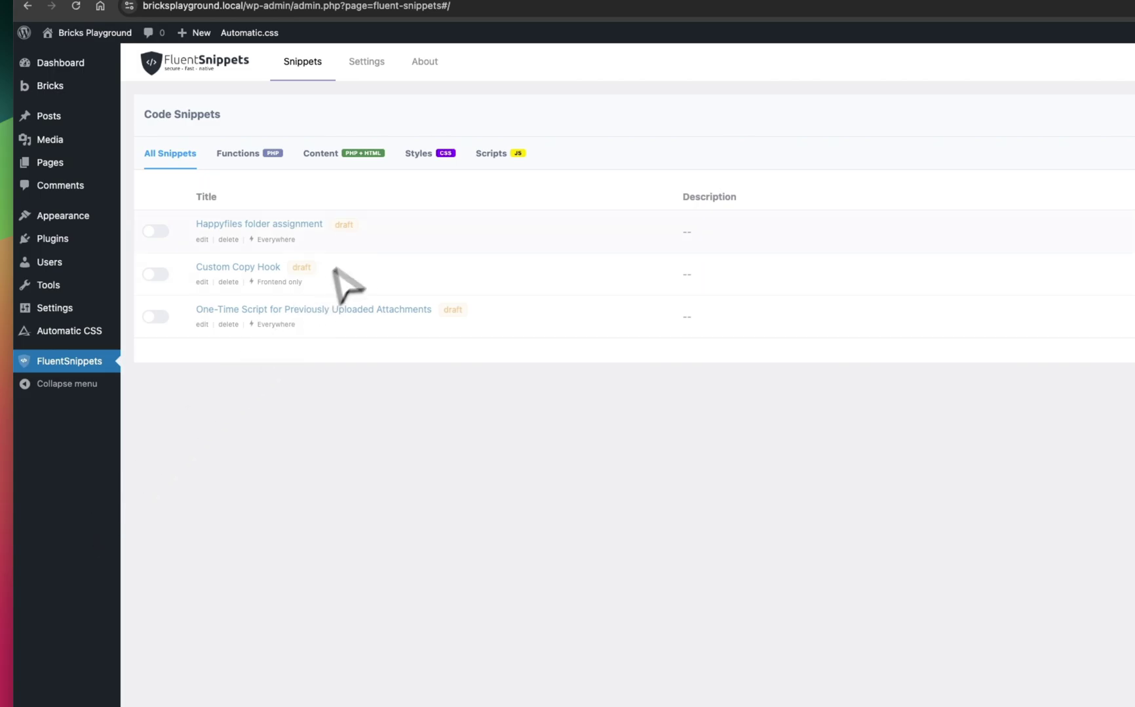
left_click(1061, 167)
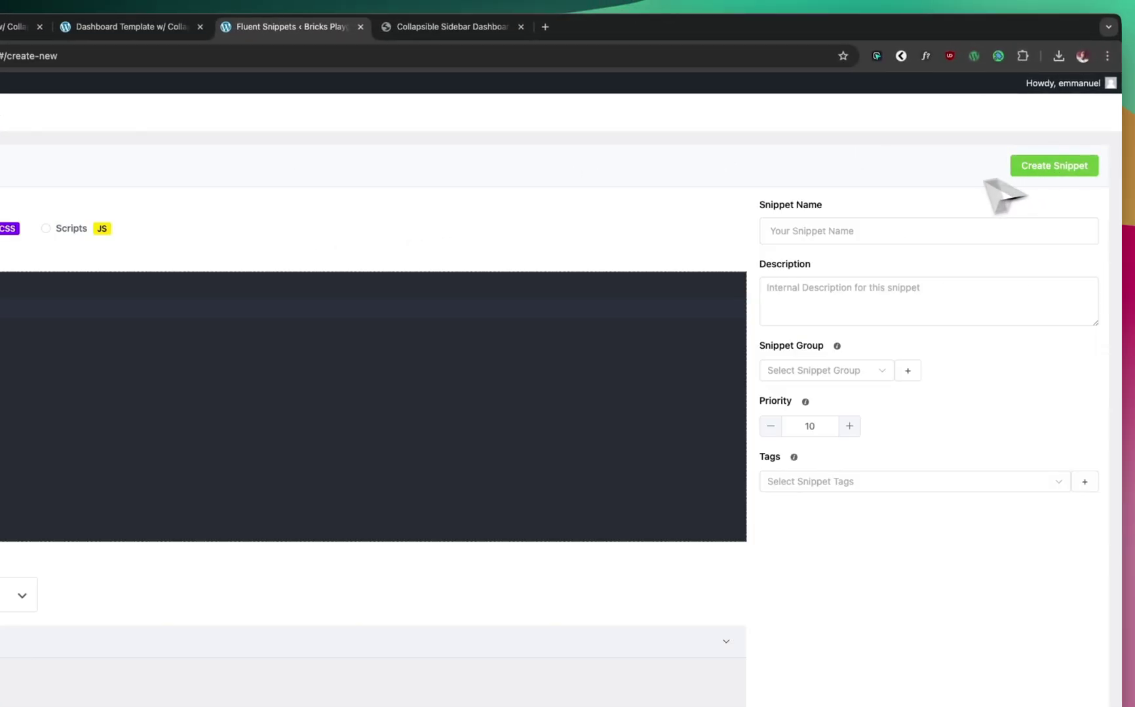
left_click(855, 230)
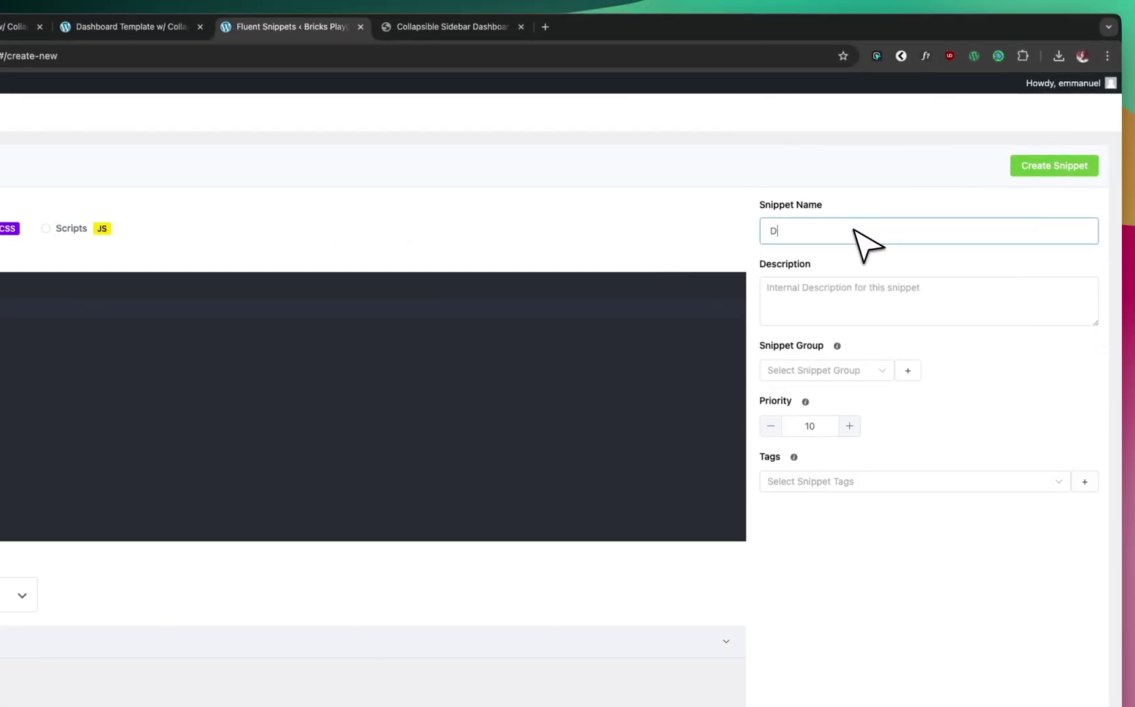
type("Dashbao")
key("BackSpace")
key("BackSpace")
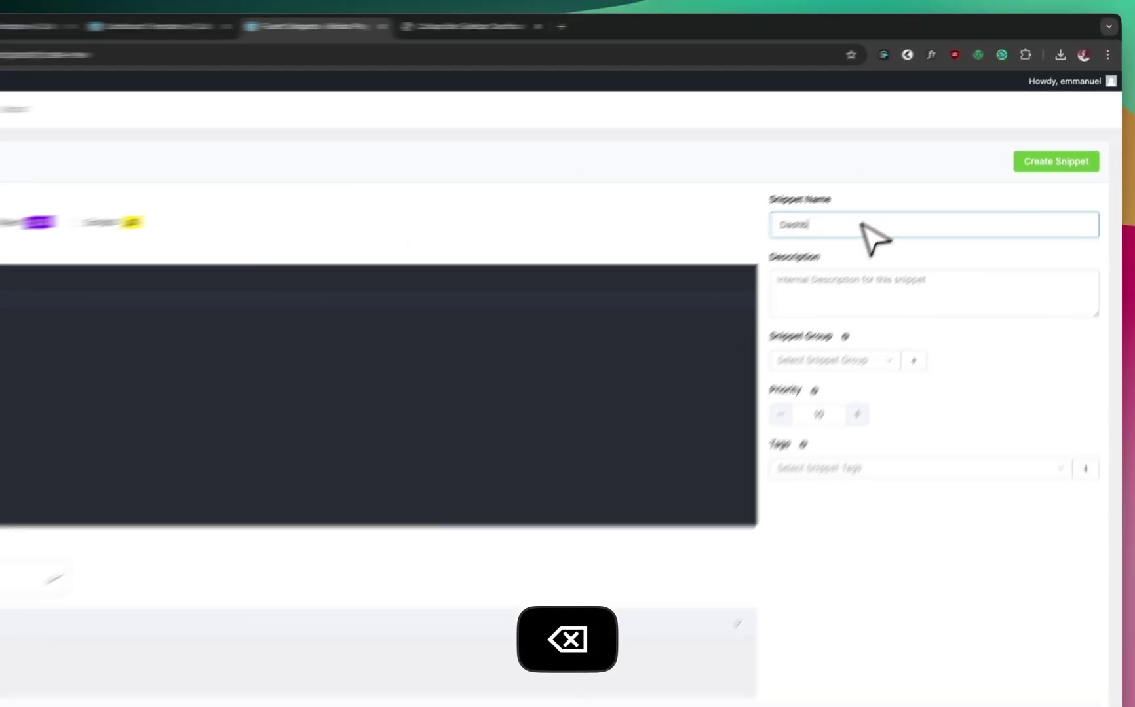
type("oard snippet")
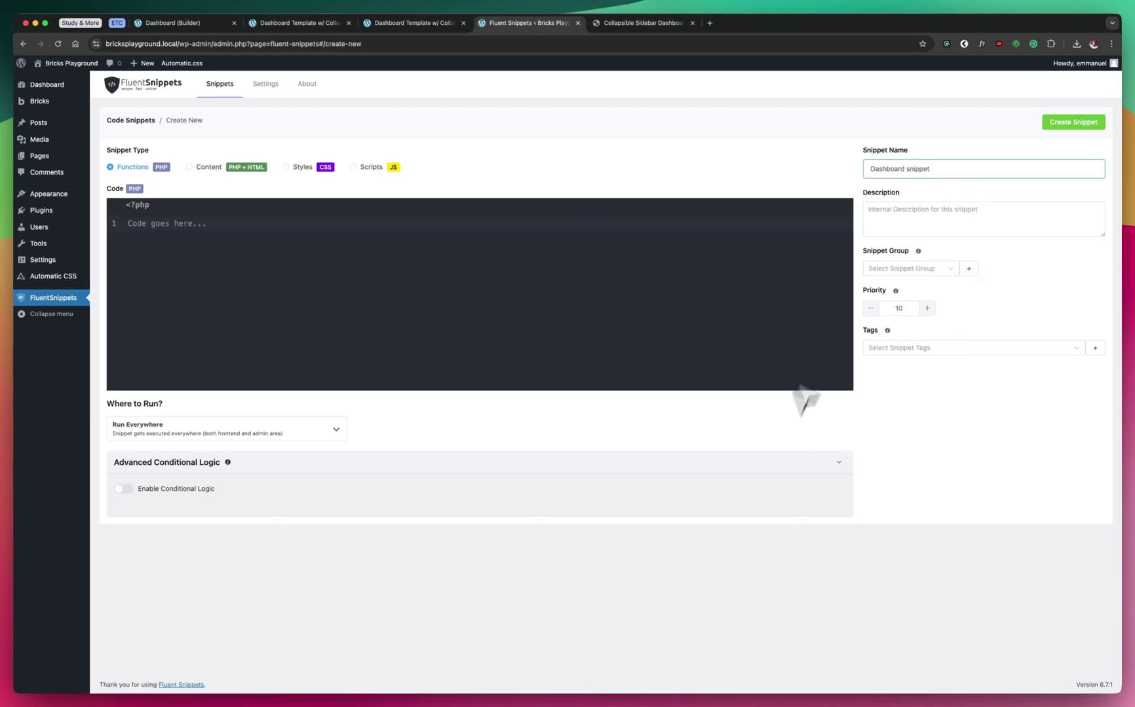
- Open the downloaded Dashboard JS file.txt, copy its entire code and return to the new snippet's code editor
left_click(1075, 44)
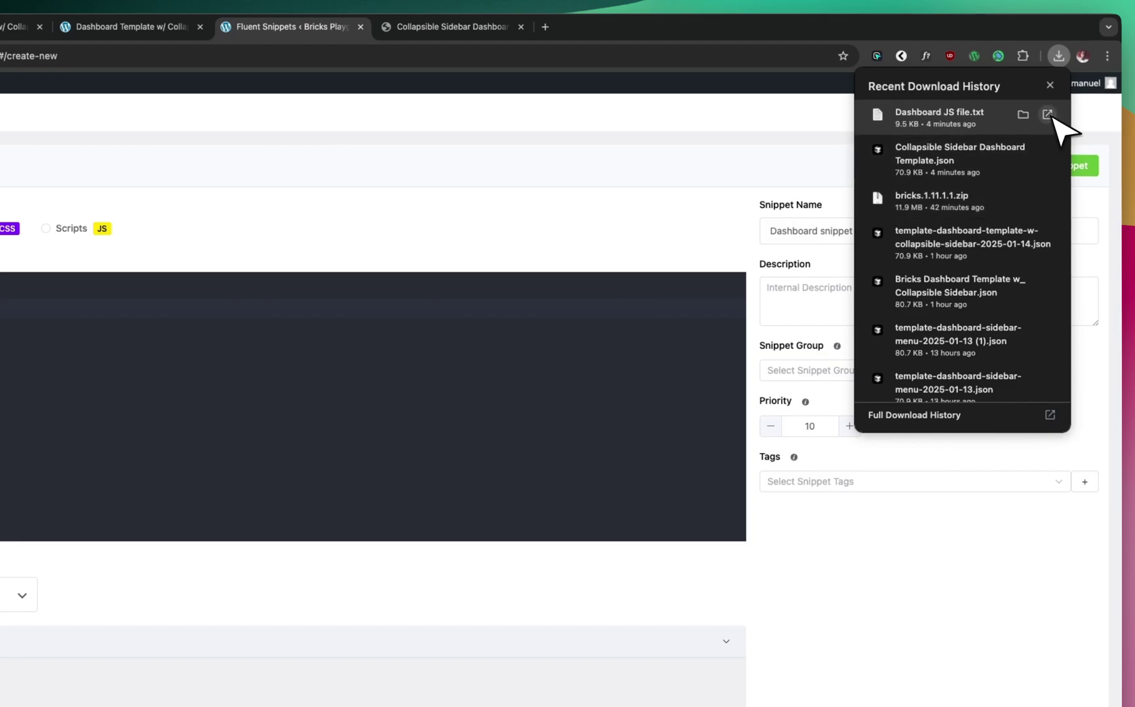
left_click(1046, 115)
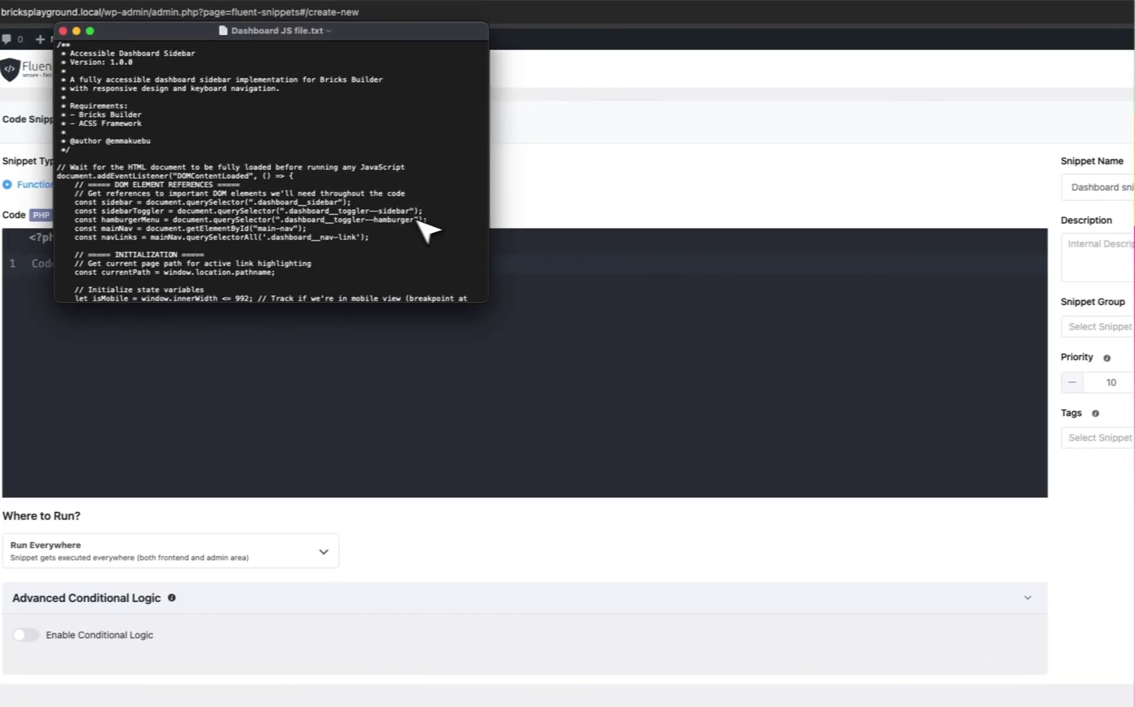
key("super+a")
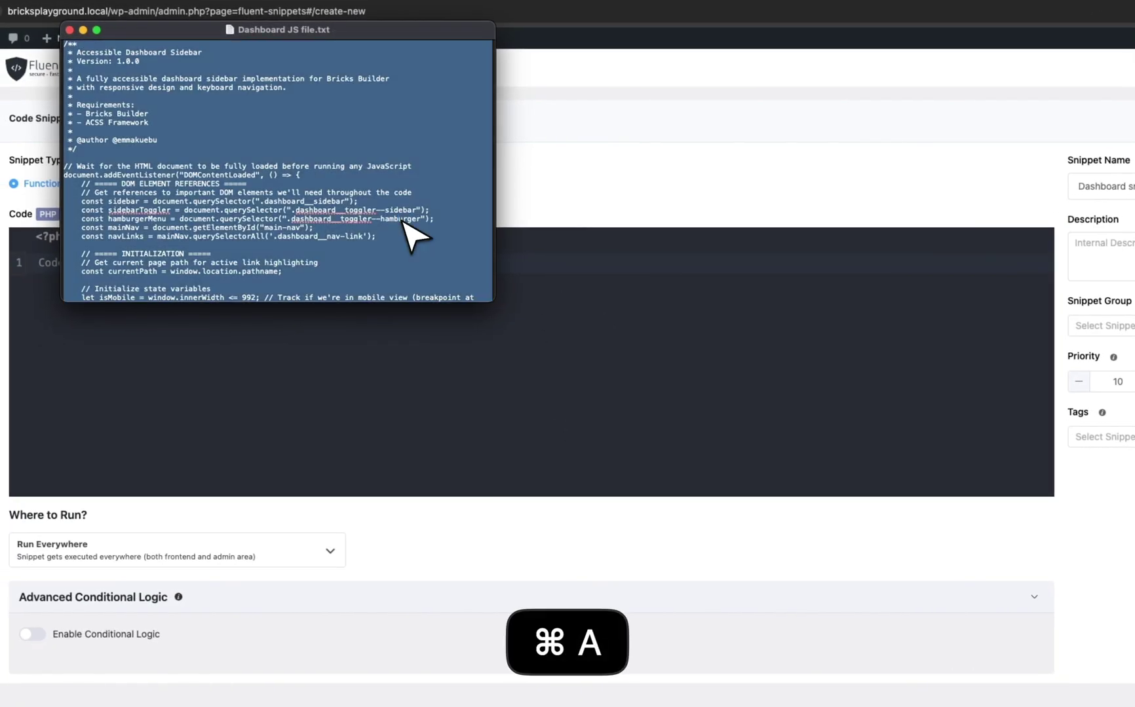
key("super+c")
left_click(341, 375)
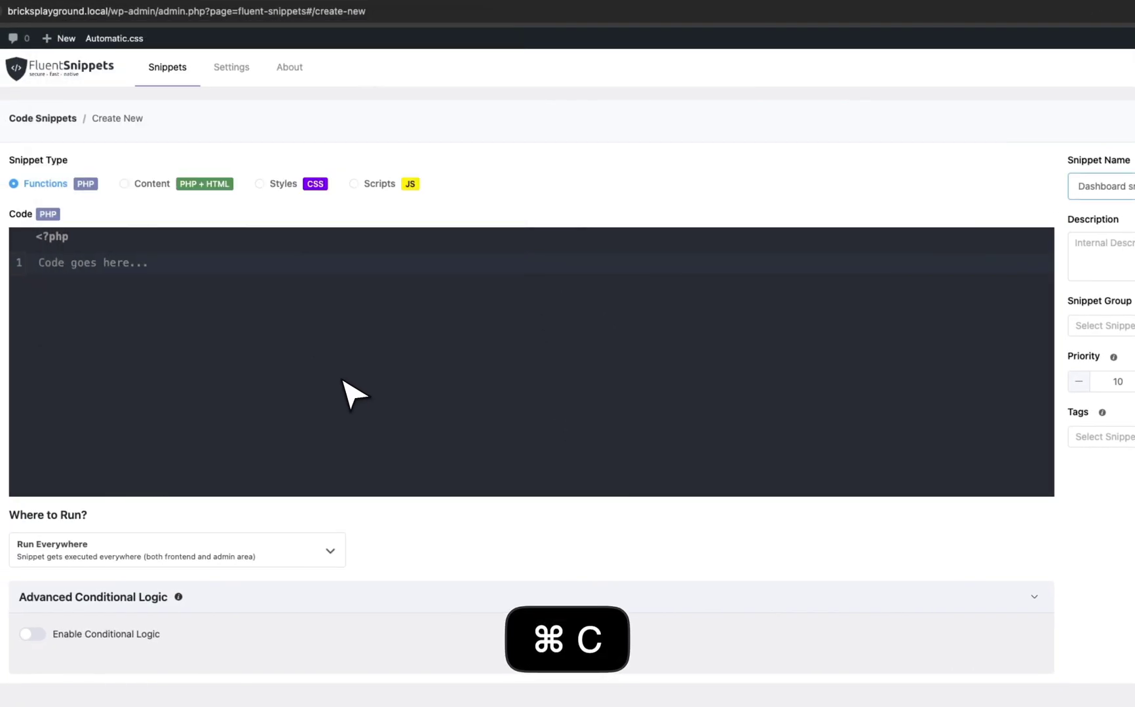
- Paste the copied dashboard JavaScript into the new snippet's code editor and look through the pasted code
left_click(251, 274)
key("super+v")
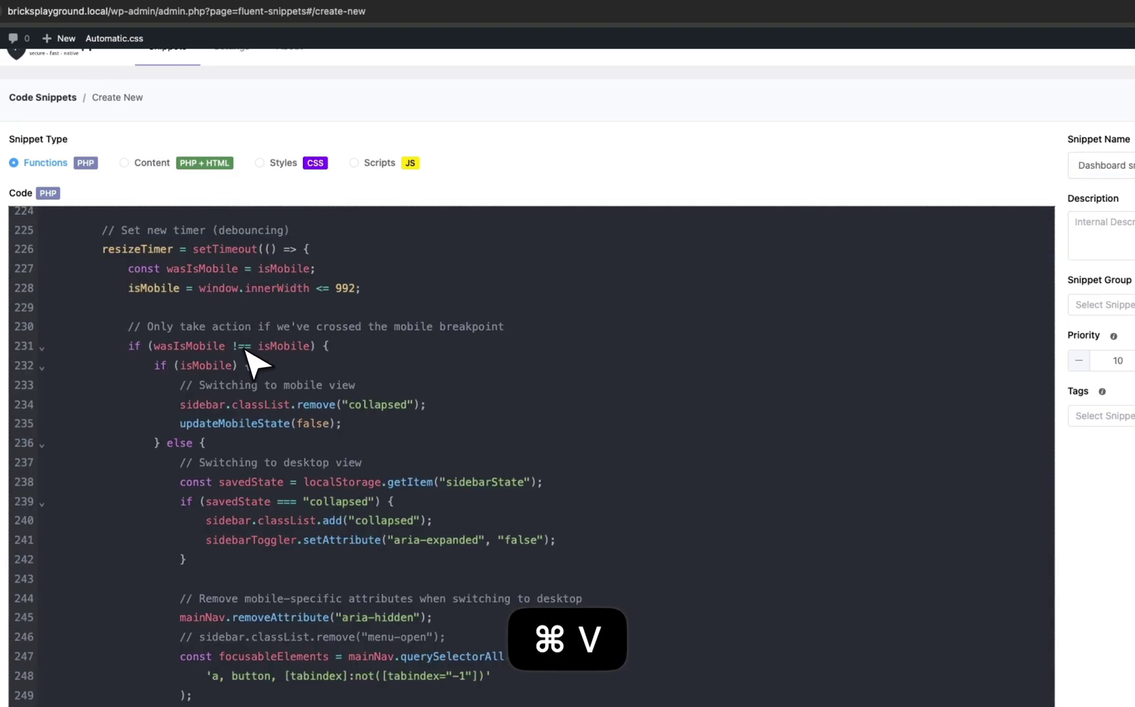
scroll(252, 357, "up", 20)
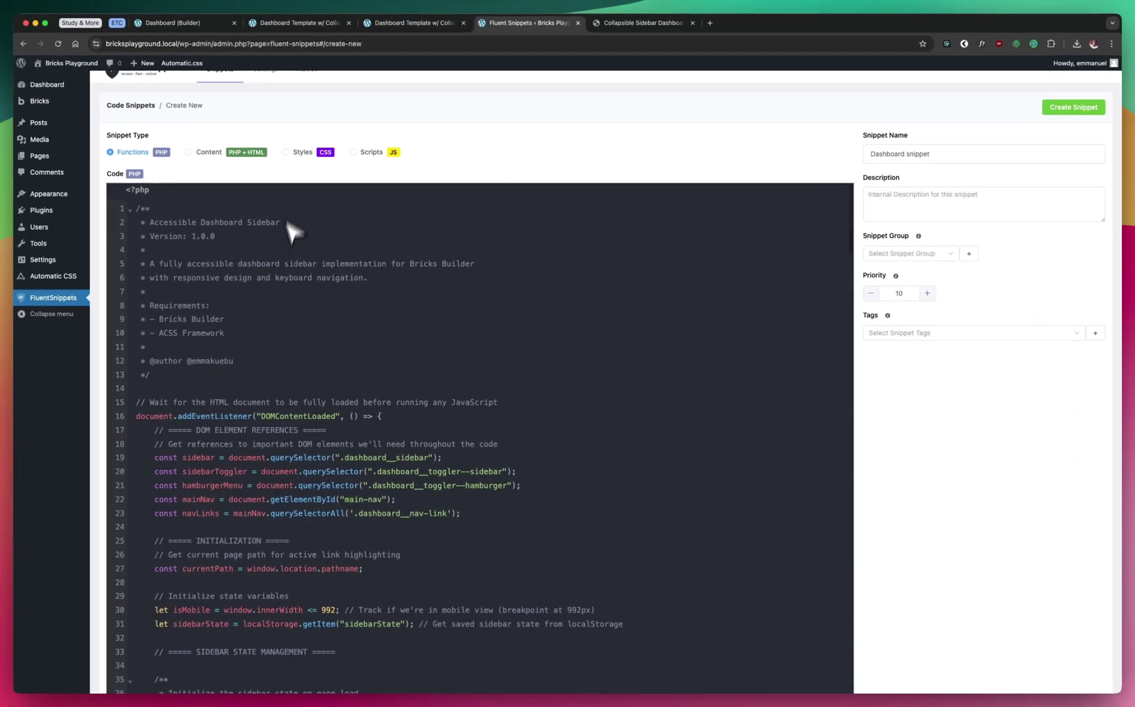
scroll(254, 241, "down", 20)
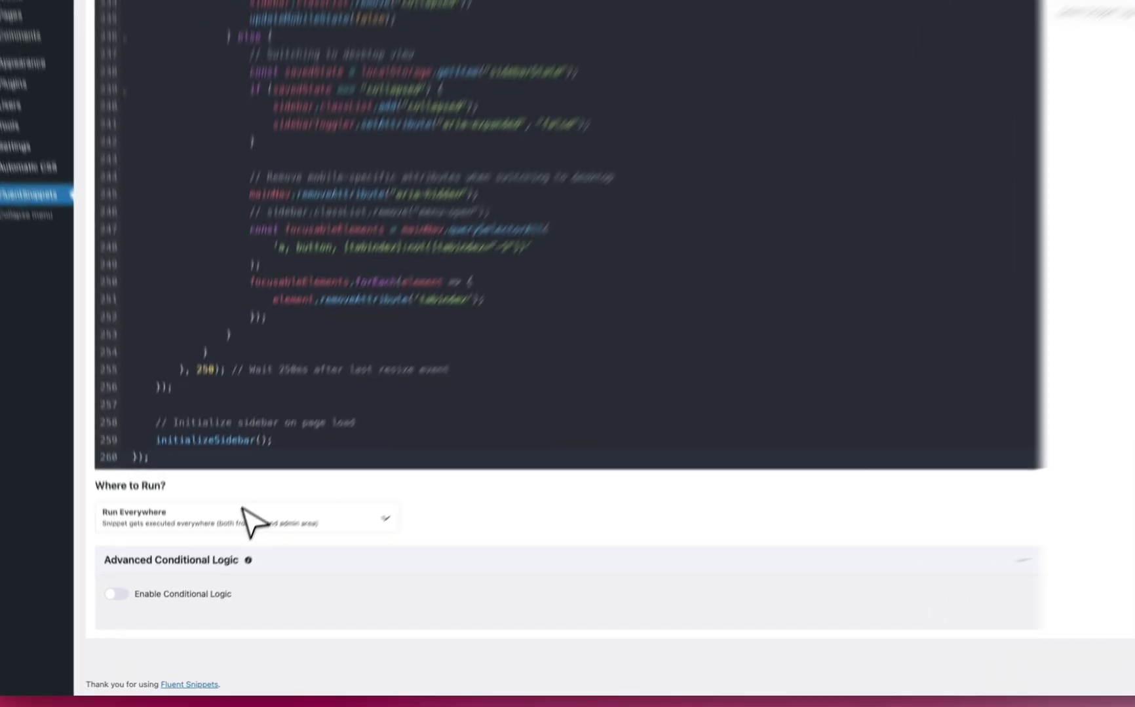
- Set the functions snippet to run on Frontend Only
left_click(226, 551)
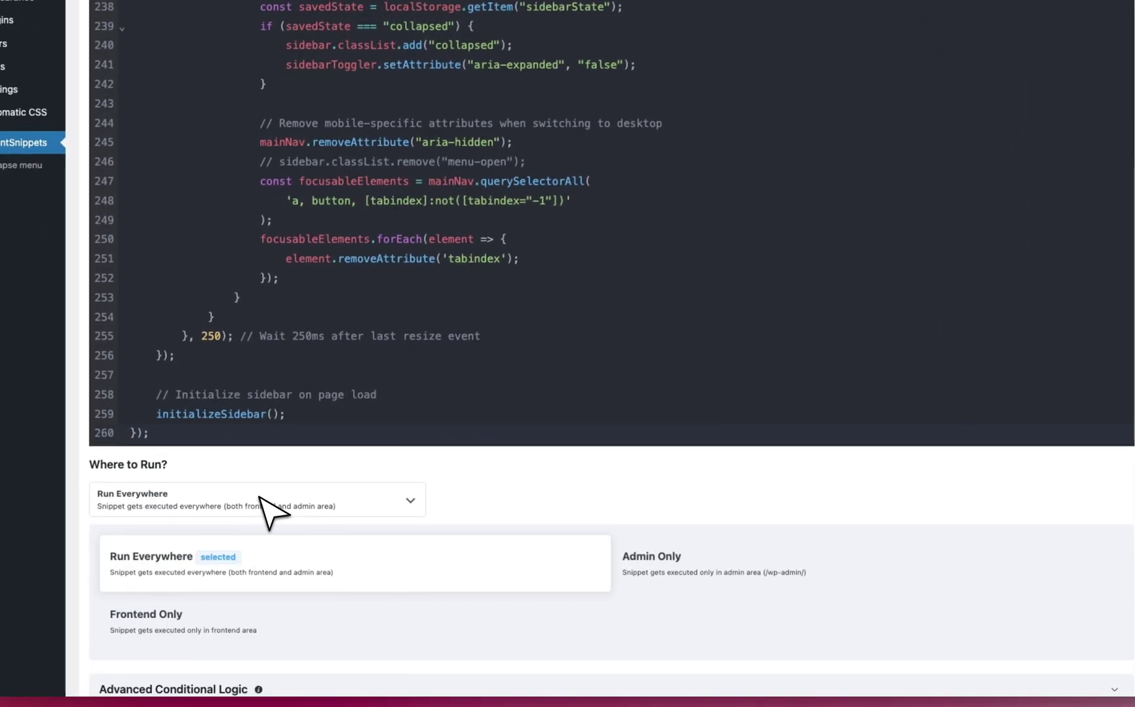
scroll(261, 498, "down", 3)
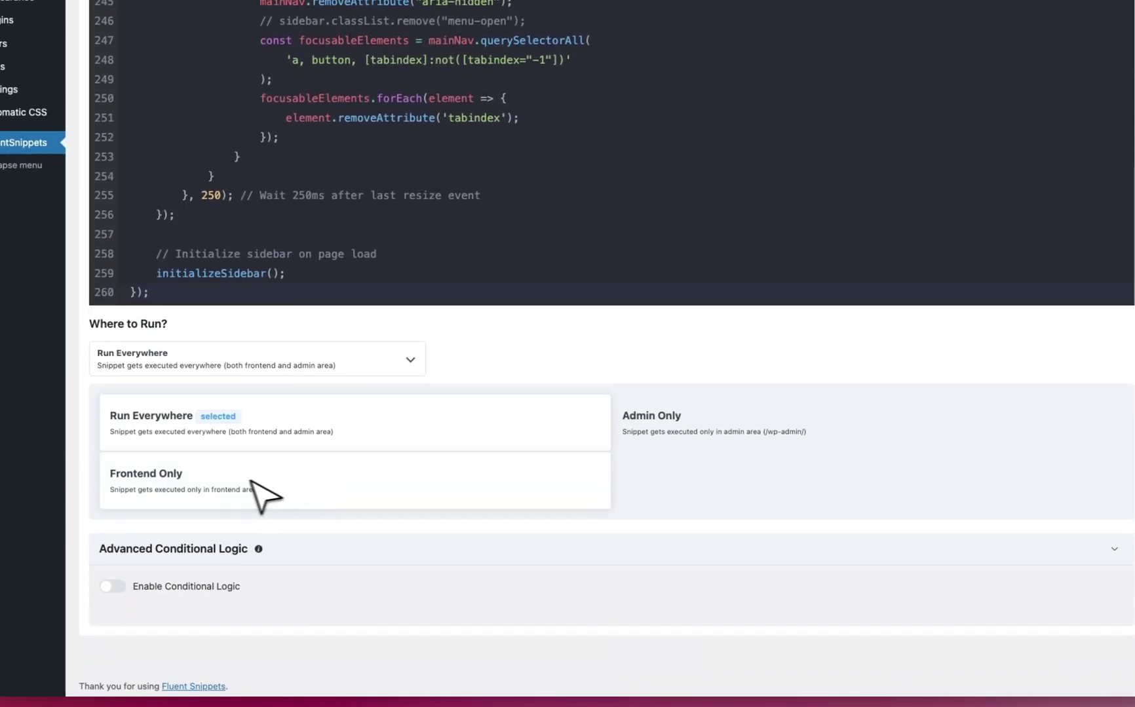
left_click(251, 482)
left_click(298, 494)
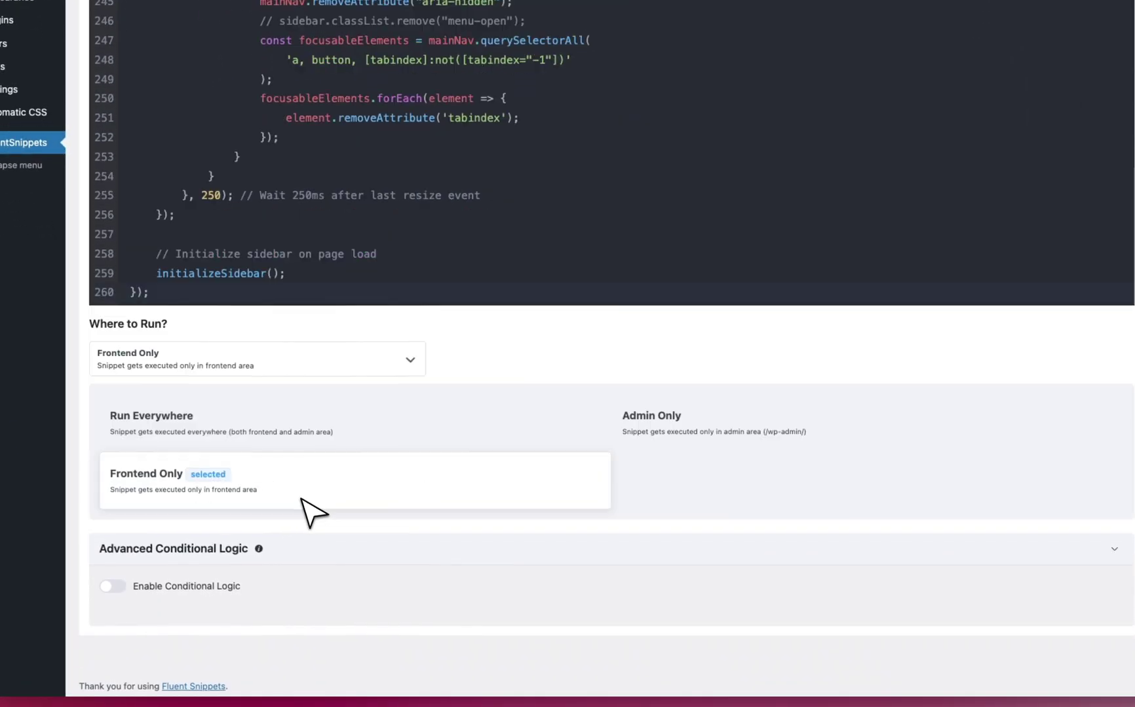
left_click(265, 483)
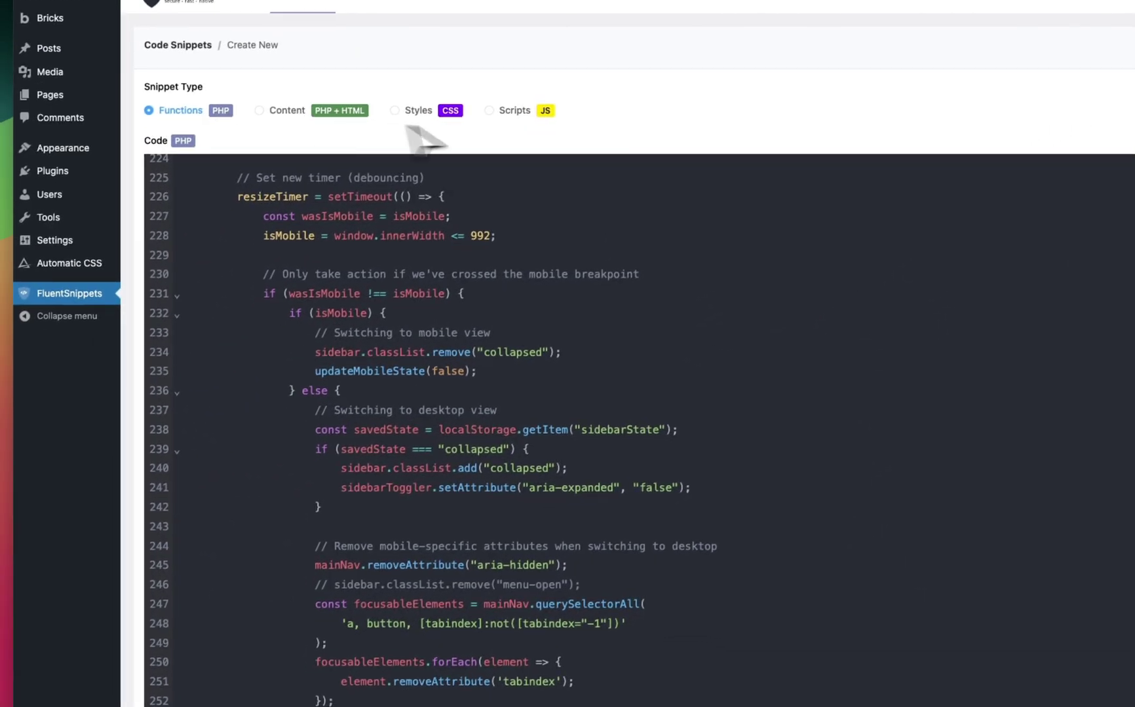
- Change the snippet type to Scripts (JS), keep Site Wide Footer as its run location, and publish the snippet
left_click(509, 112)
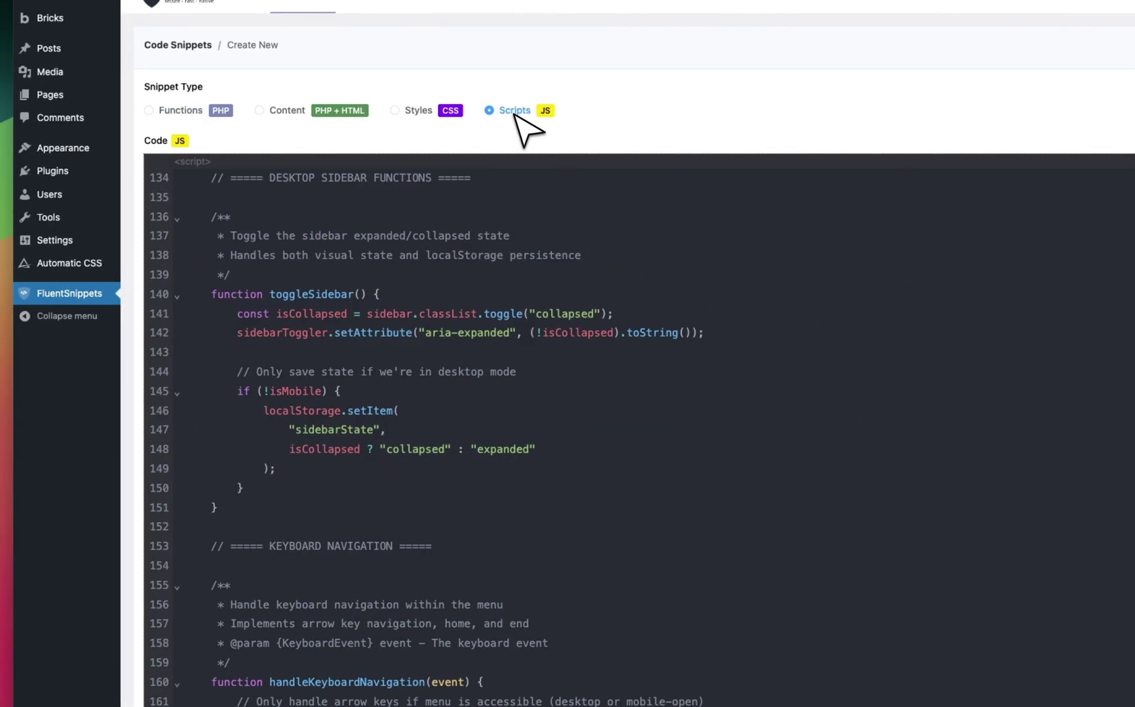
scroll(519, 177, "down", 10)
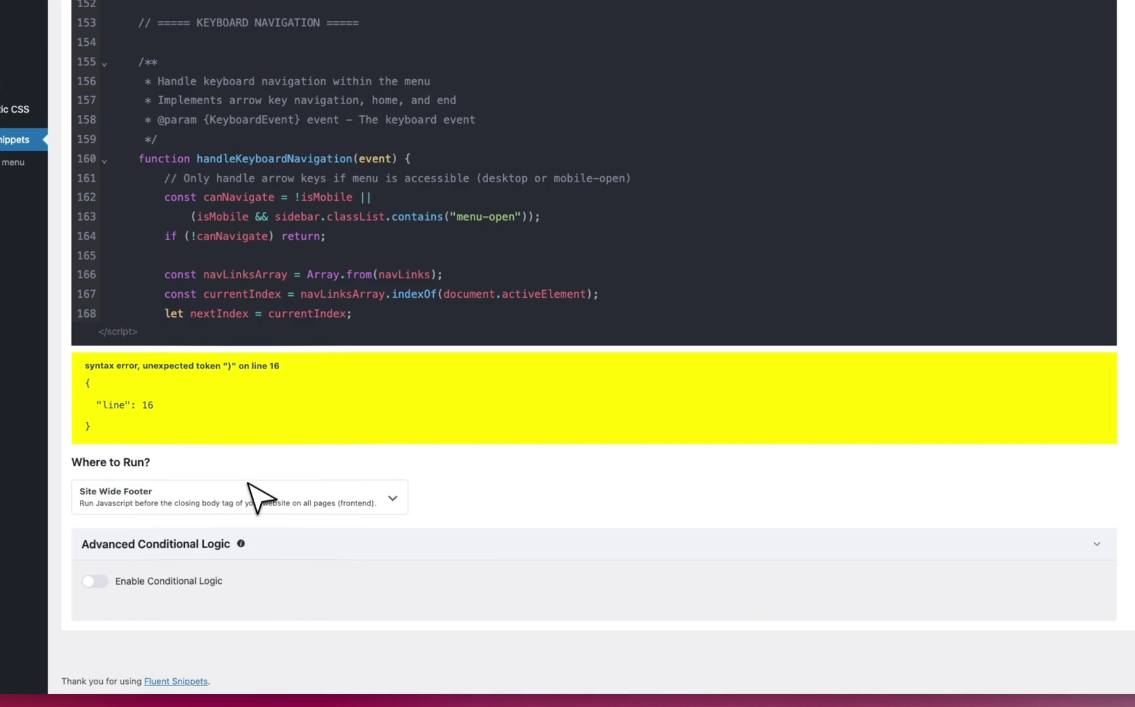
left_click(249, 488)
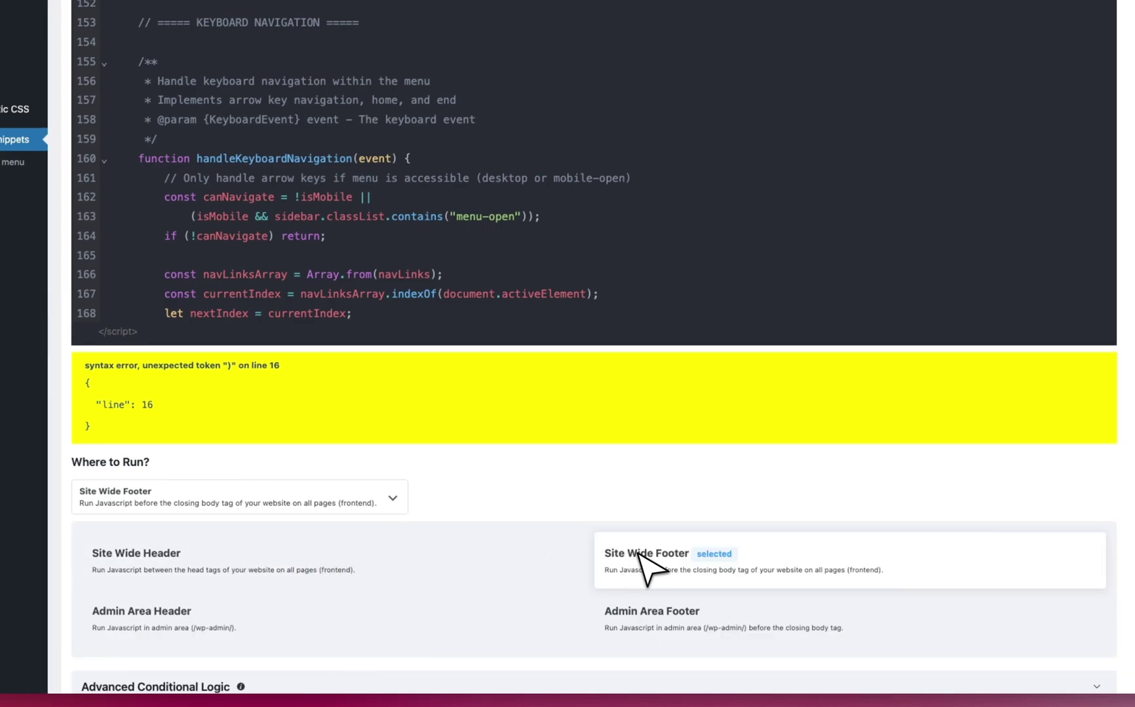
scroll(649, 567, "down", 3)
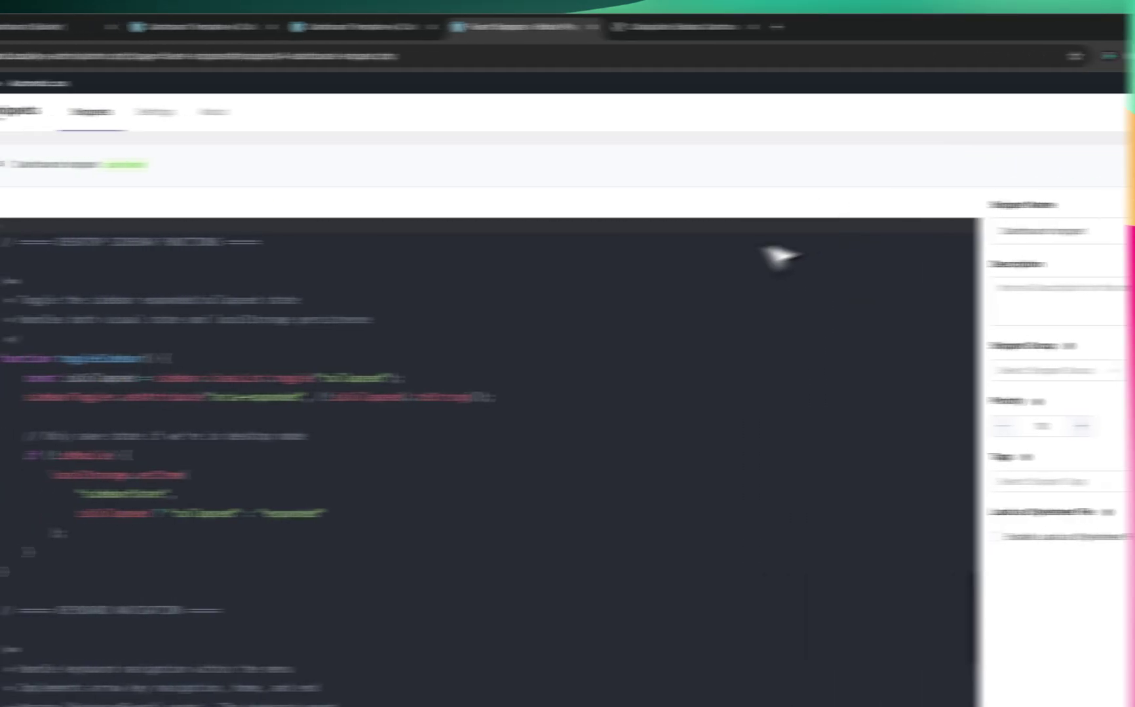
- Reload the template's frontend preview and test collapsing and expanding the sidebar with its toggle
left_click(426, 27)
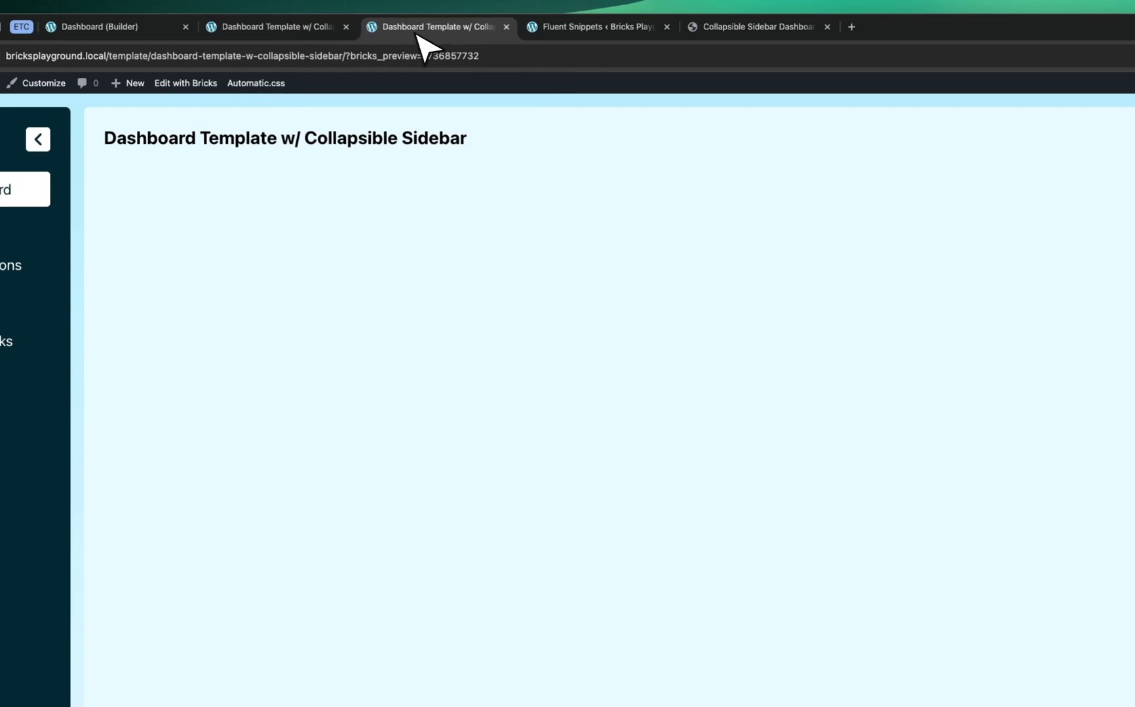
right_click(478, 216)
left_click(515, 260)
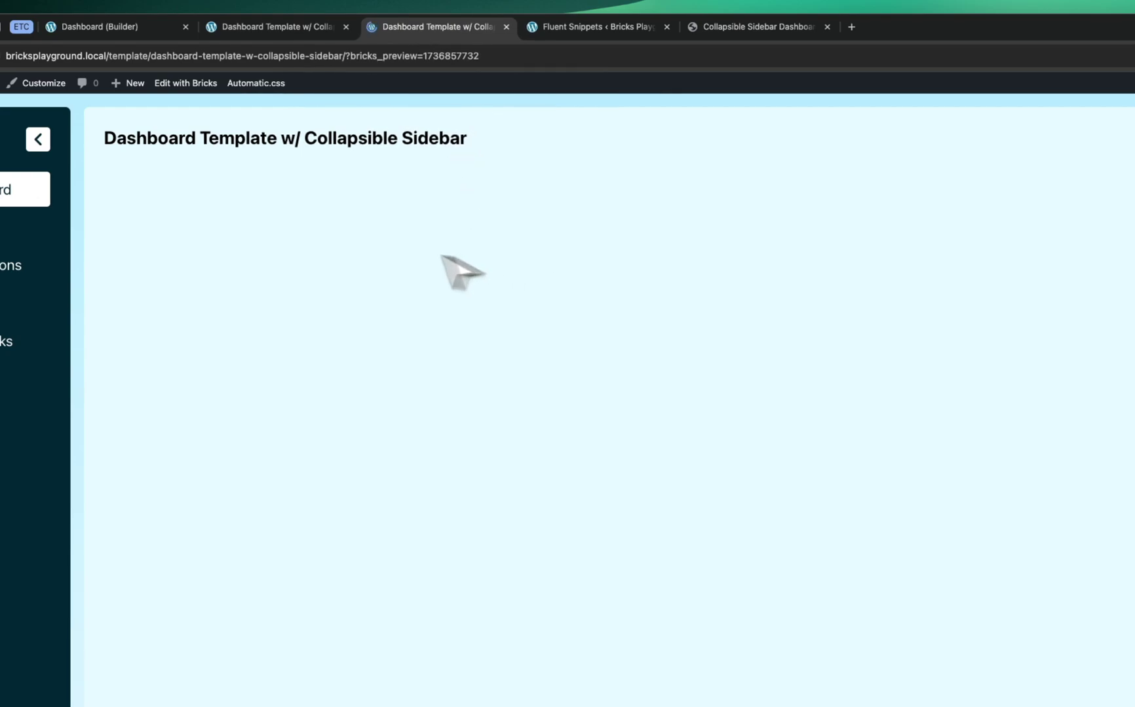
left_click(66, 175)
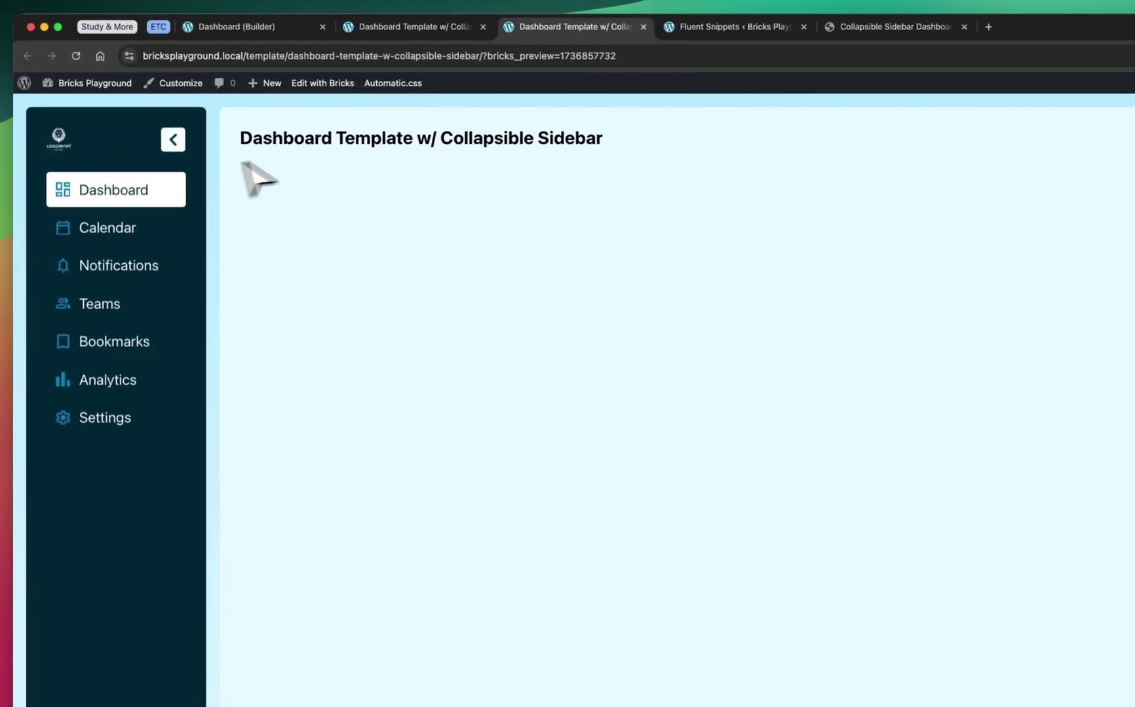
left_click(173, 139)
left_click(61, 174)
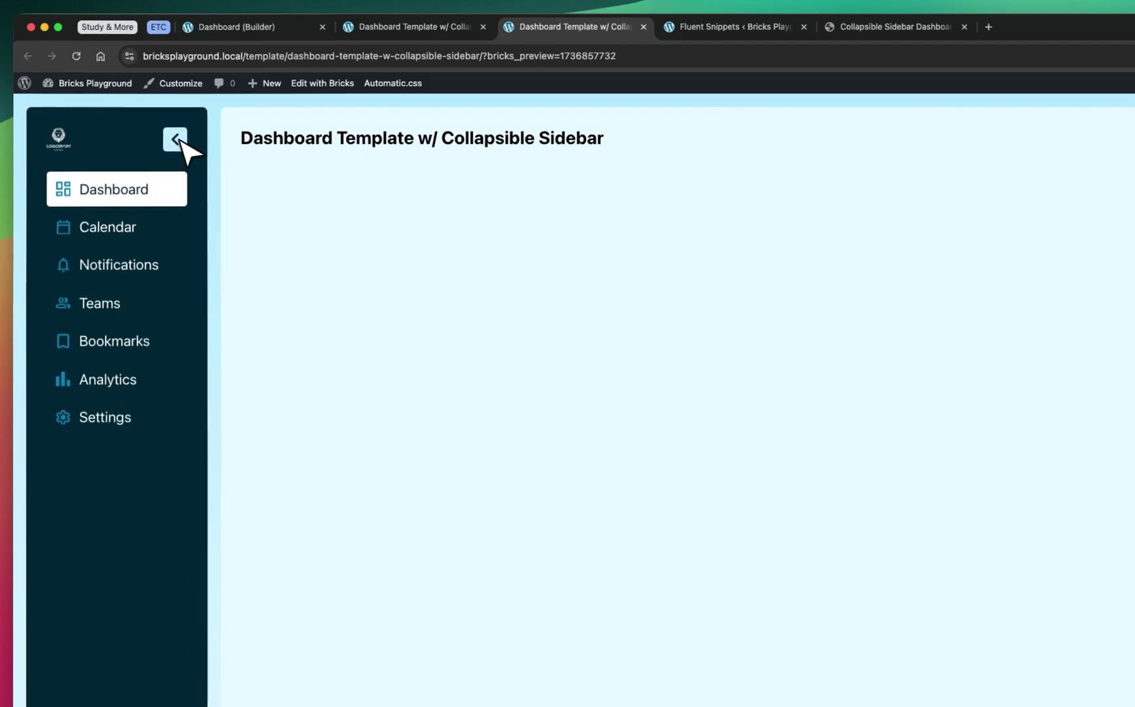
left_click(174, 139)
left_click(61, 176)
- Inspect the preview in the responsive view at 773 px wide, test the hamburger menu, then widen the viewport and close the developer tools
right_click(569, 192)
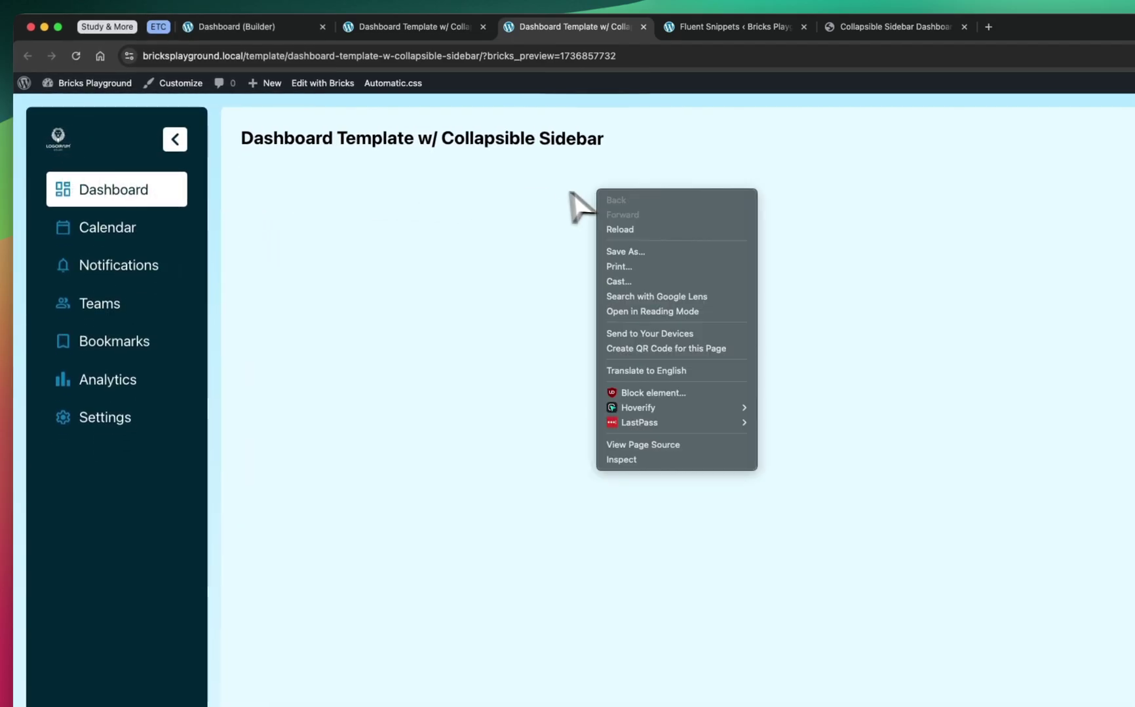
left_click(621, 459)
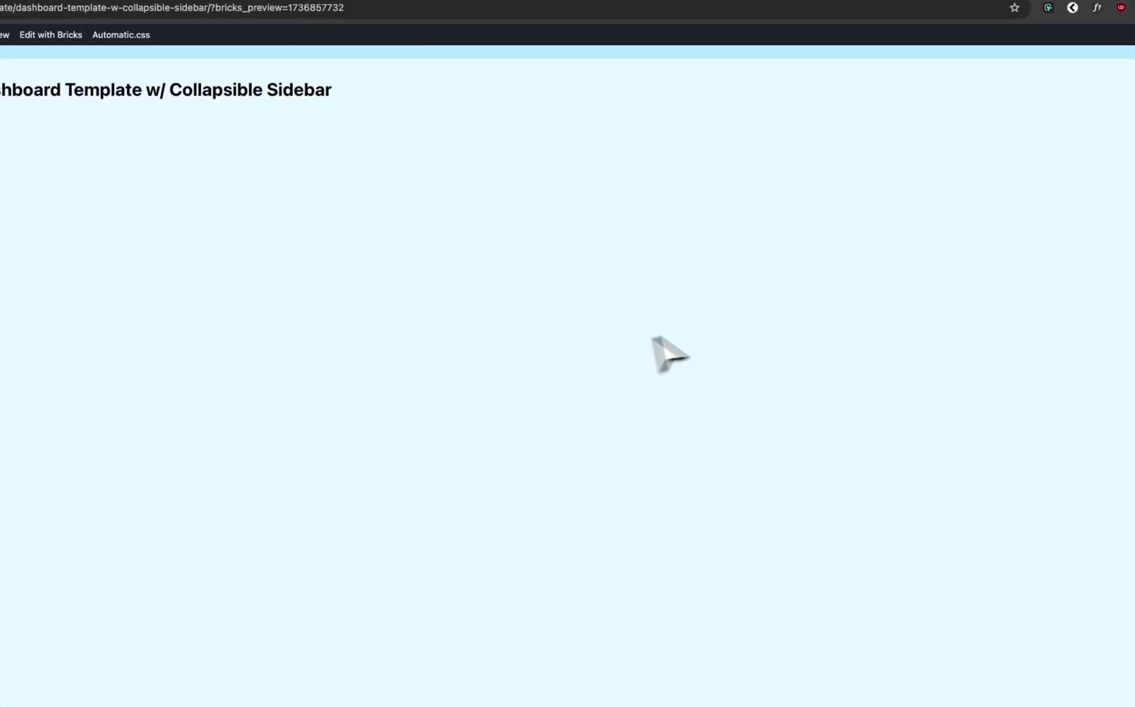
left_click_drag(836, 514, 514, 337)
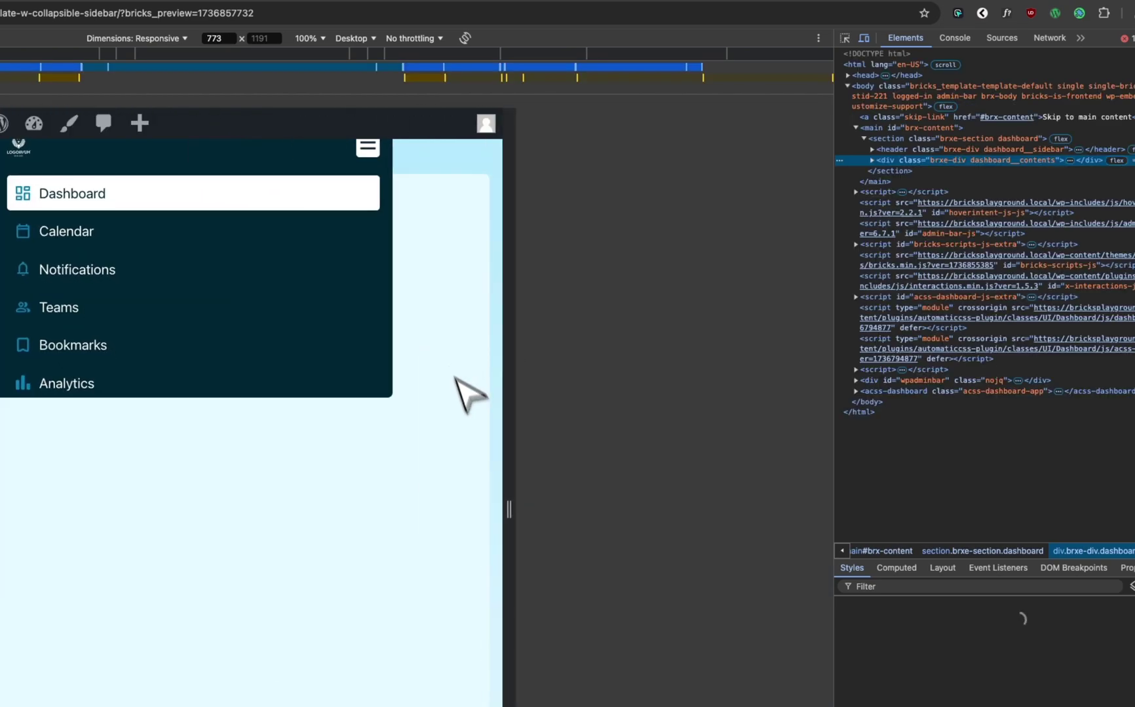
left_click(472, 145)
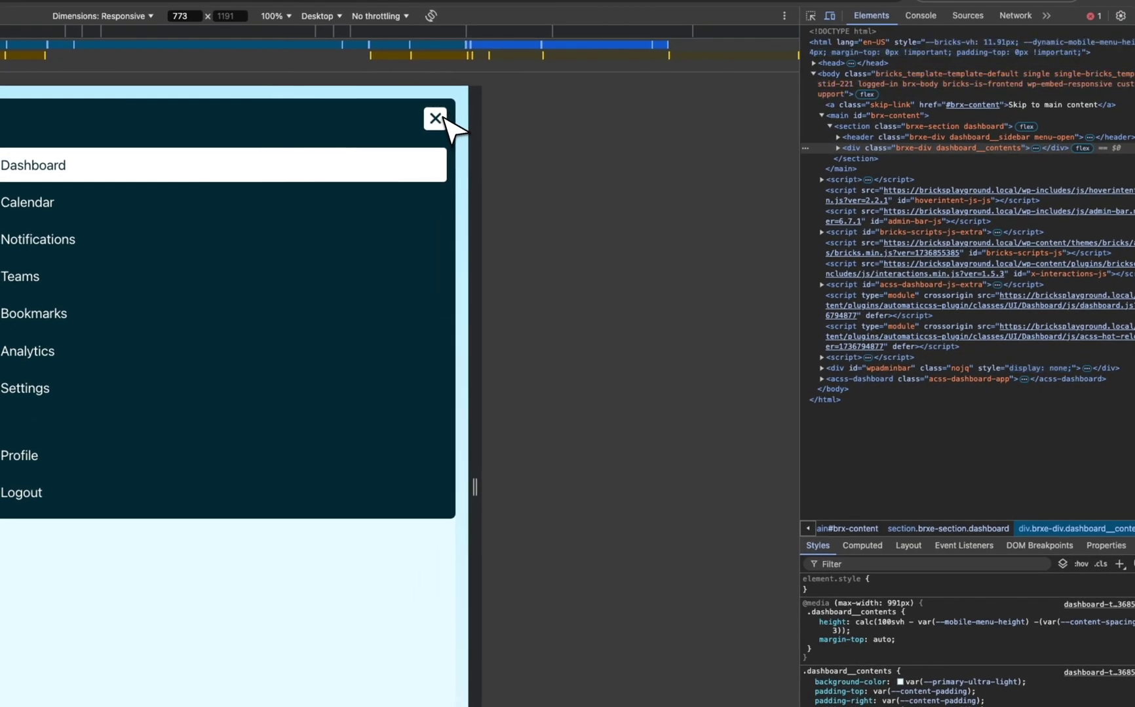
left_click(387, 185)
left_click(440, 119)
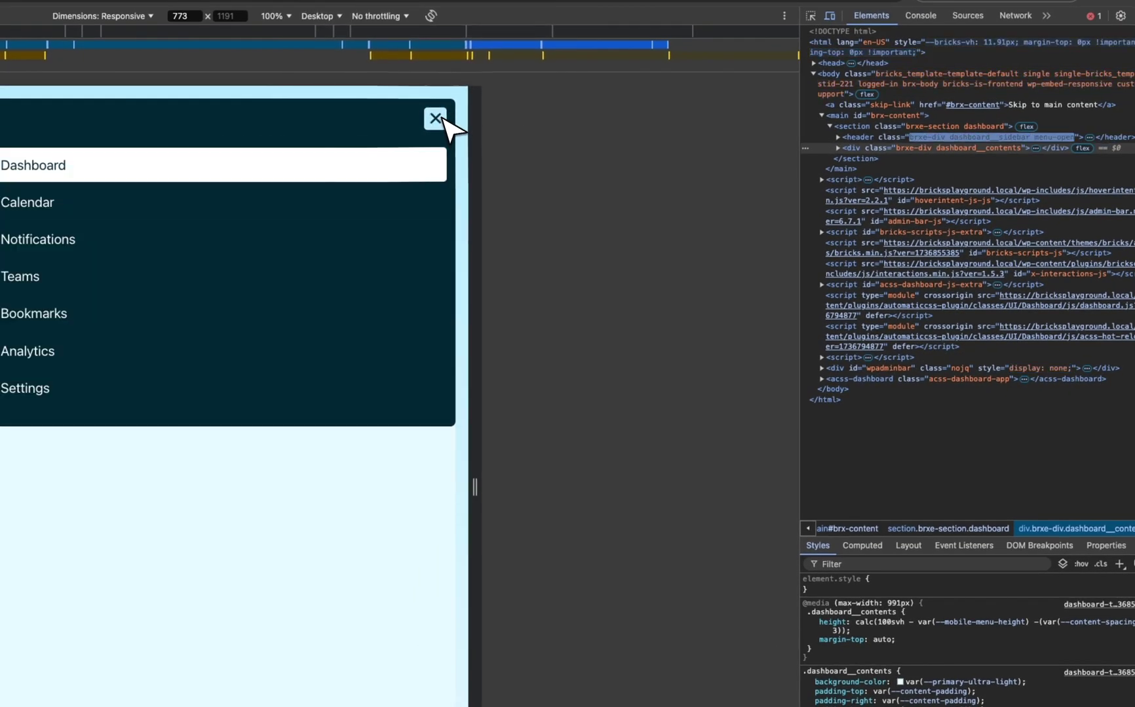
left_click(440, 120)
left_click(441, 119)
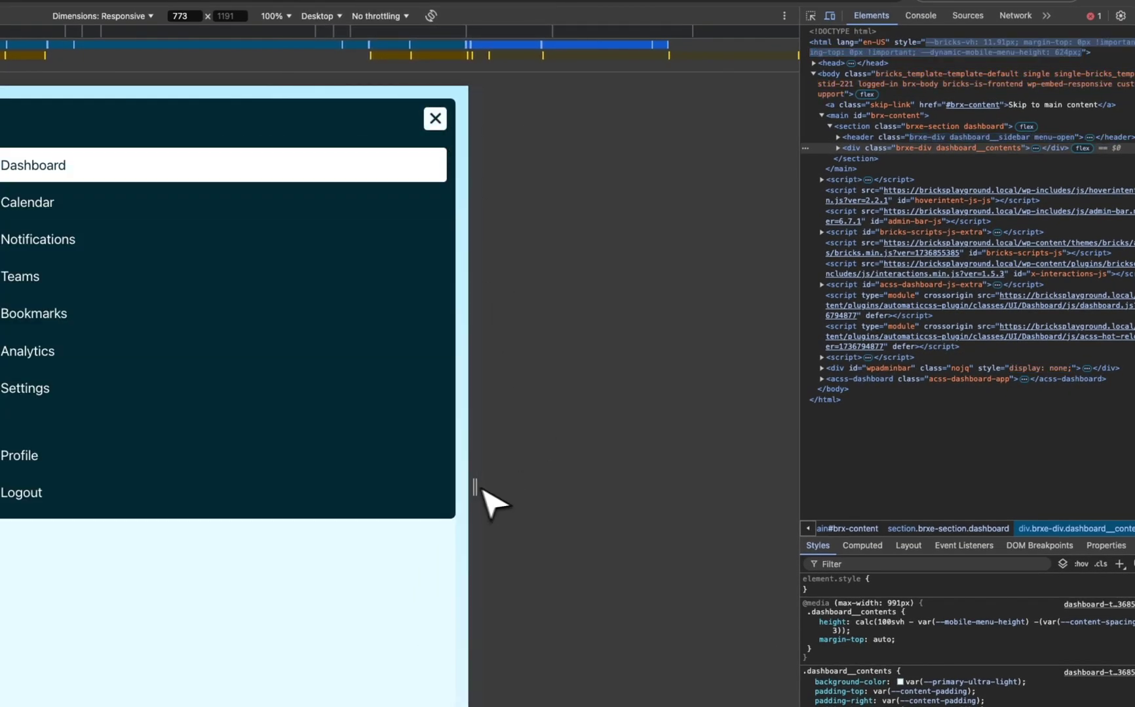
left_click_drag(475, 487, 836, 469)
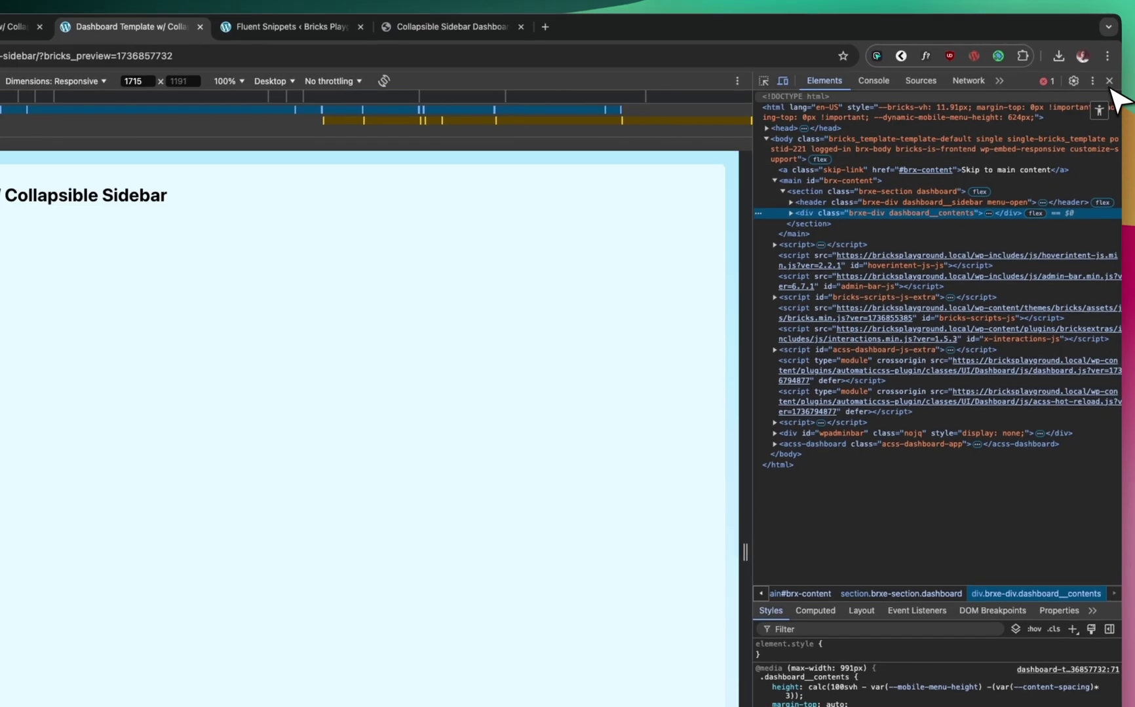
left_click(1112, 78)
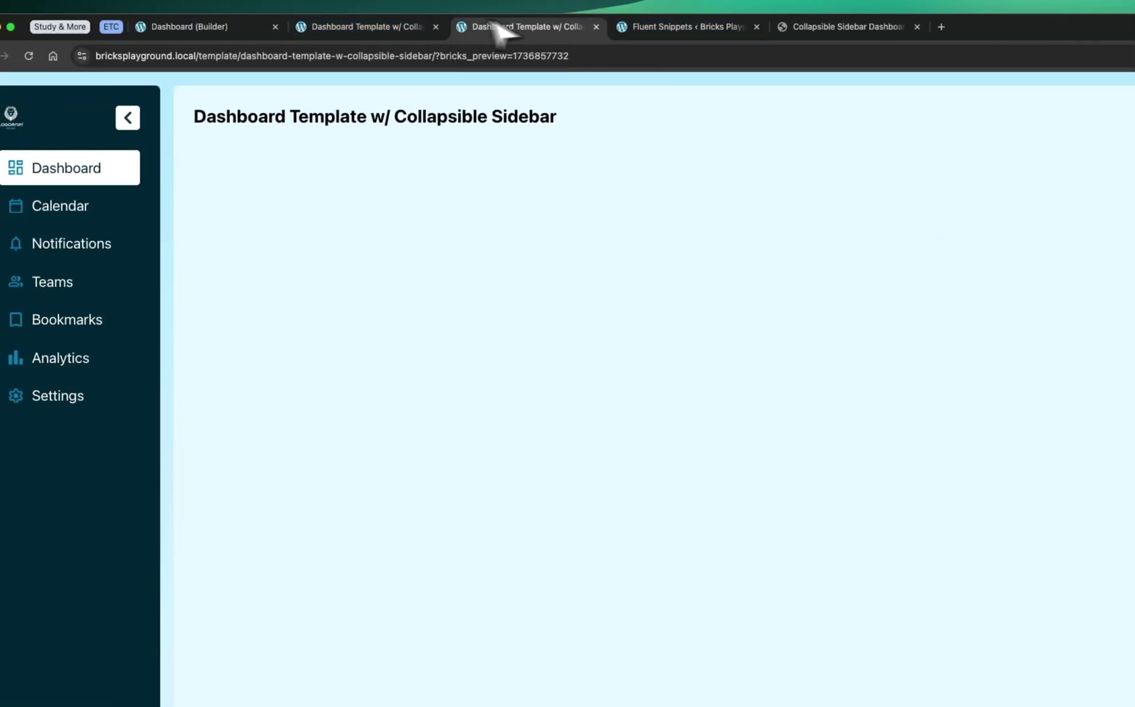
- Go to the WordPress Pages list and open the Dashboard page for editing with Bricks in a new tab
left_click(397, 27)
left_click(518, 27)
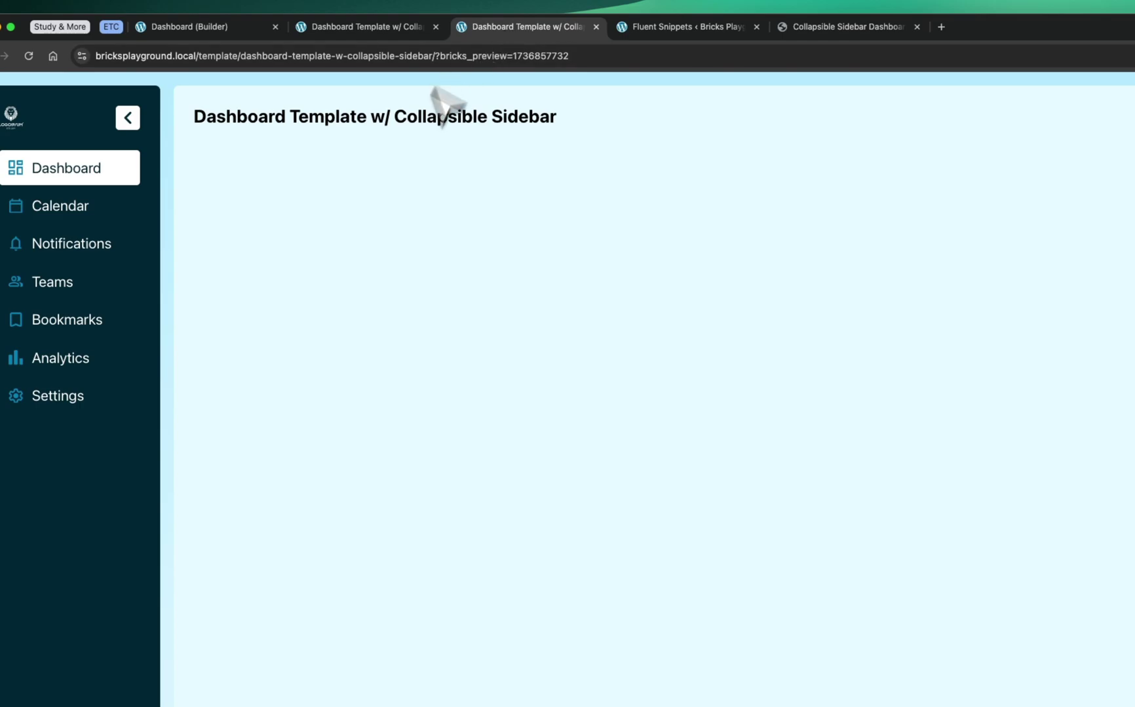
left_click(353, 27)
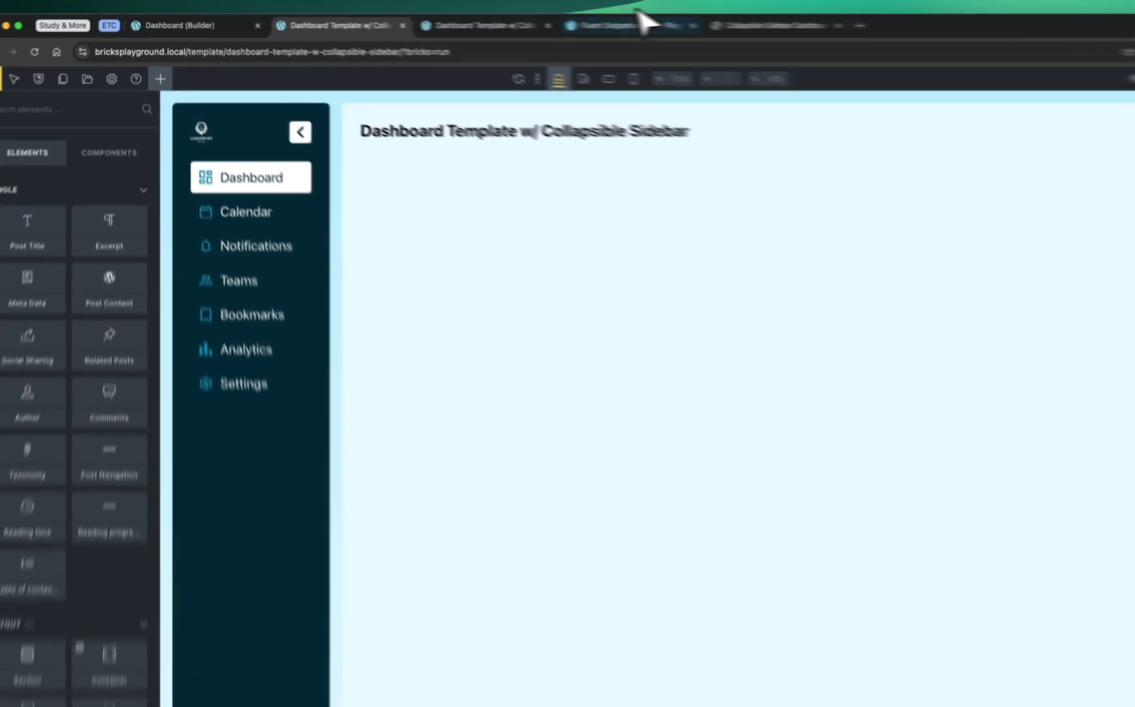
left_click(527, 23)
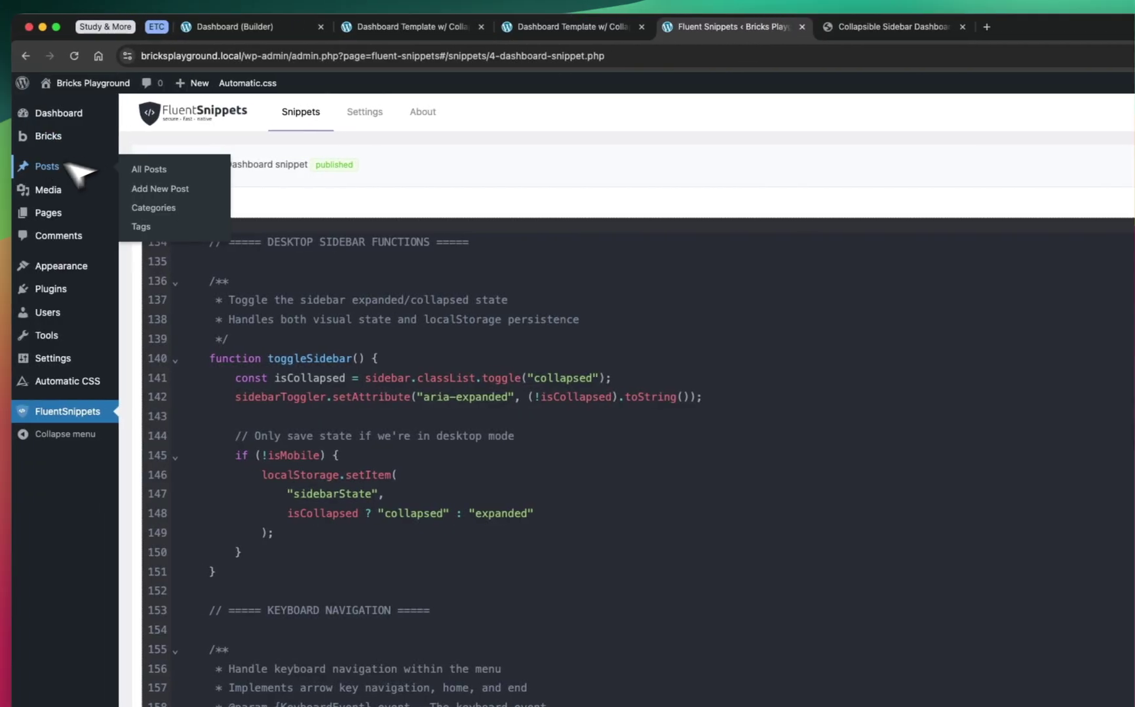
left_click(65, 215)
scroll(393, 158, "down", 1)
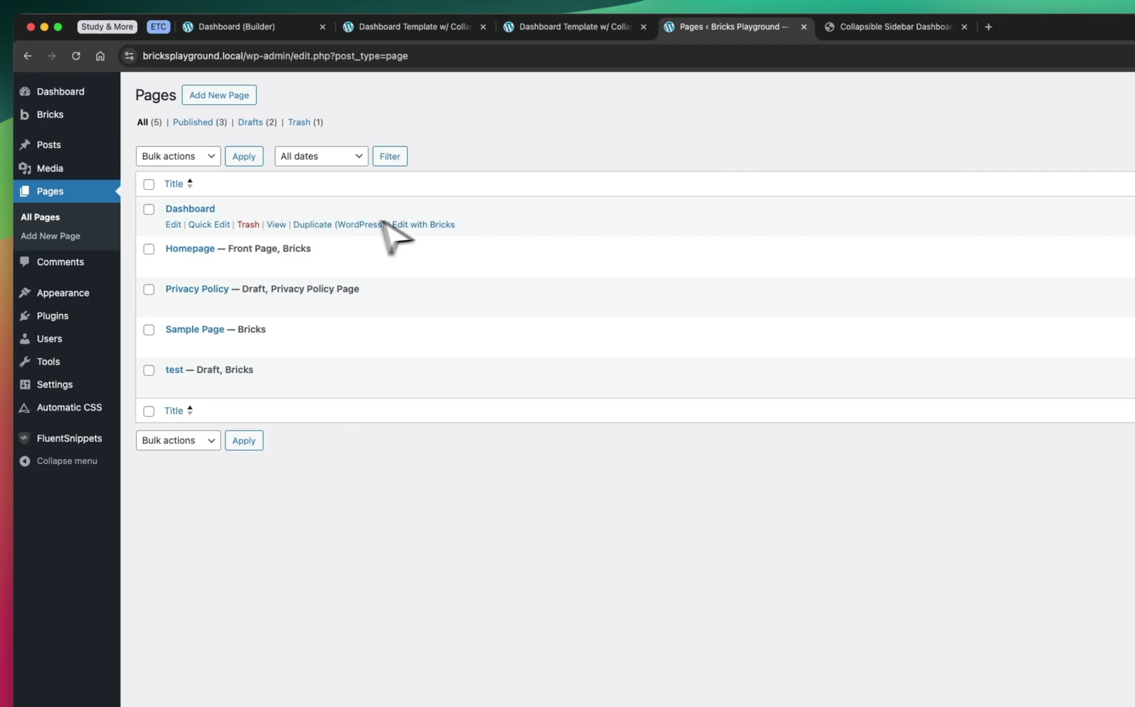
- Copy the Dashboard (CSS) section from the template and paste it into the empty Dashboard page
left_click(403, 28)
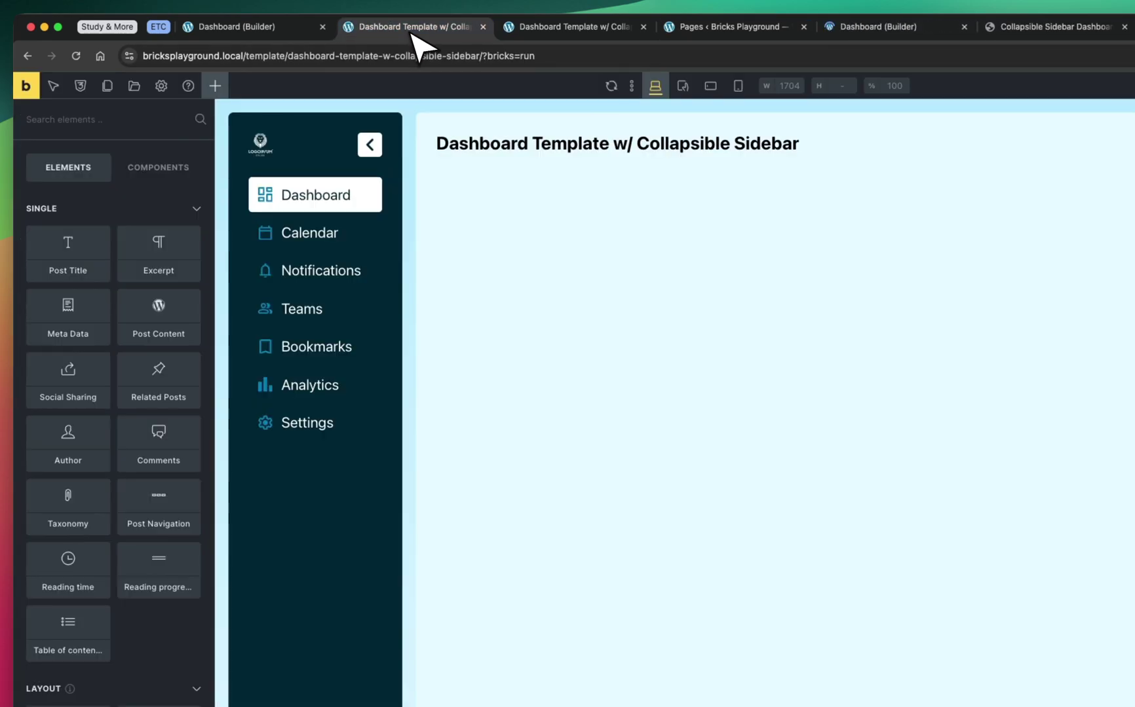
right_click(1054, 167)
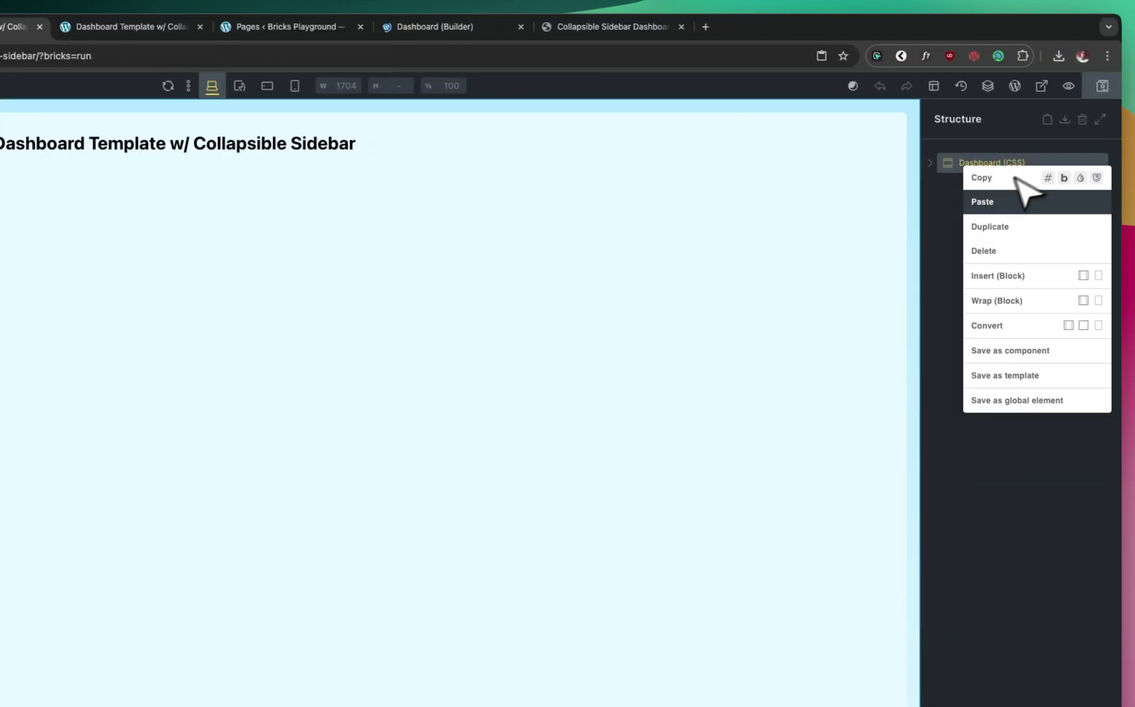
left_click(1014, 177)
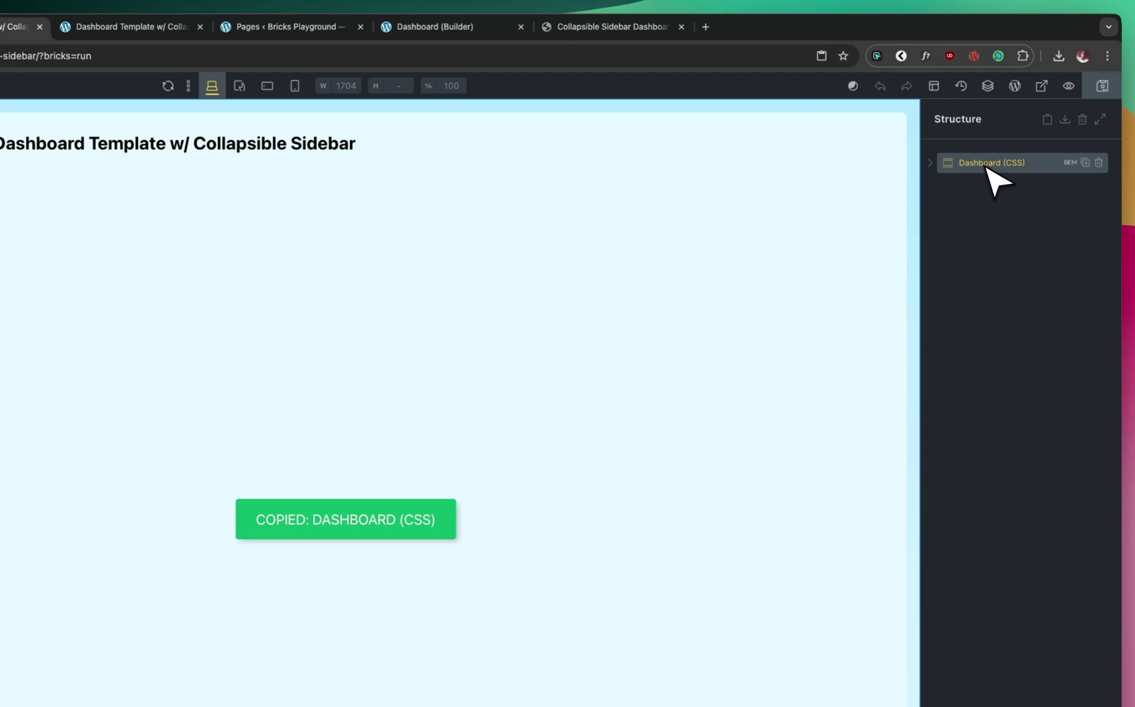
left_click(411, 29)
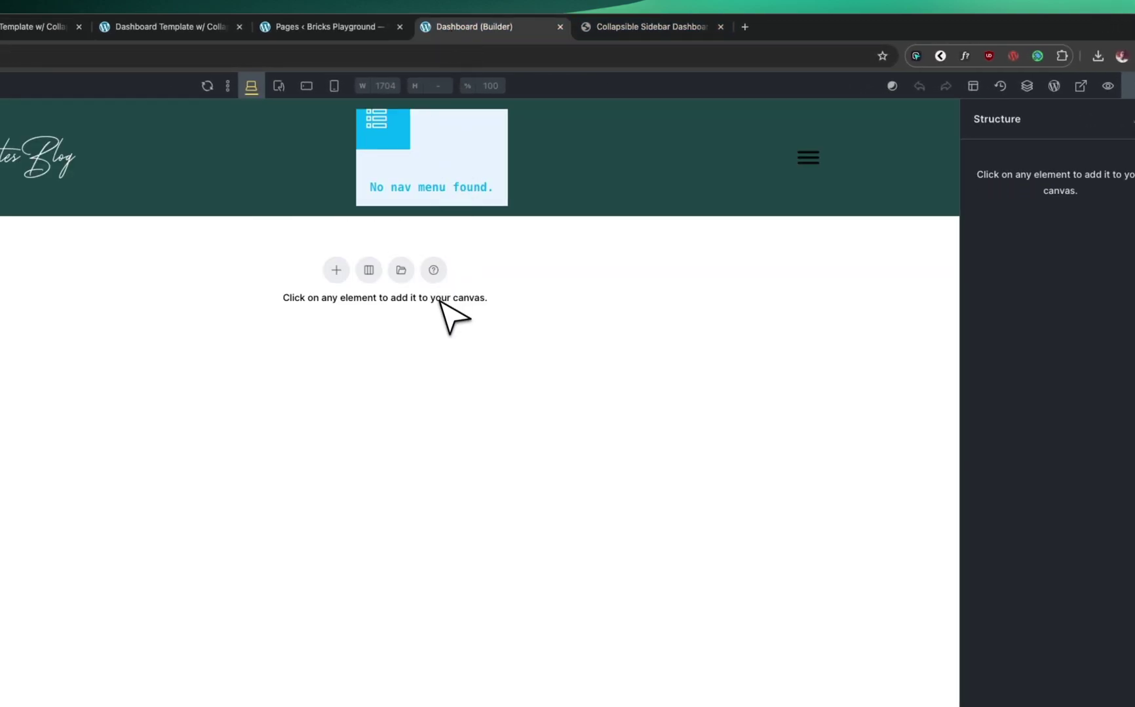
key("ctrl+v")
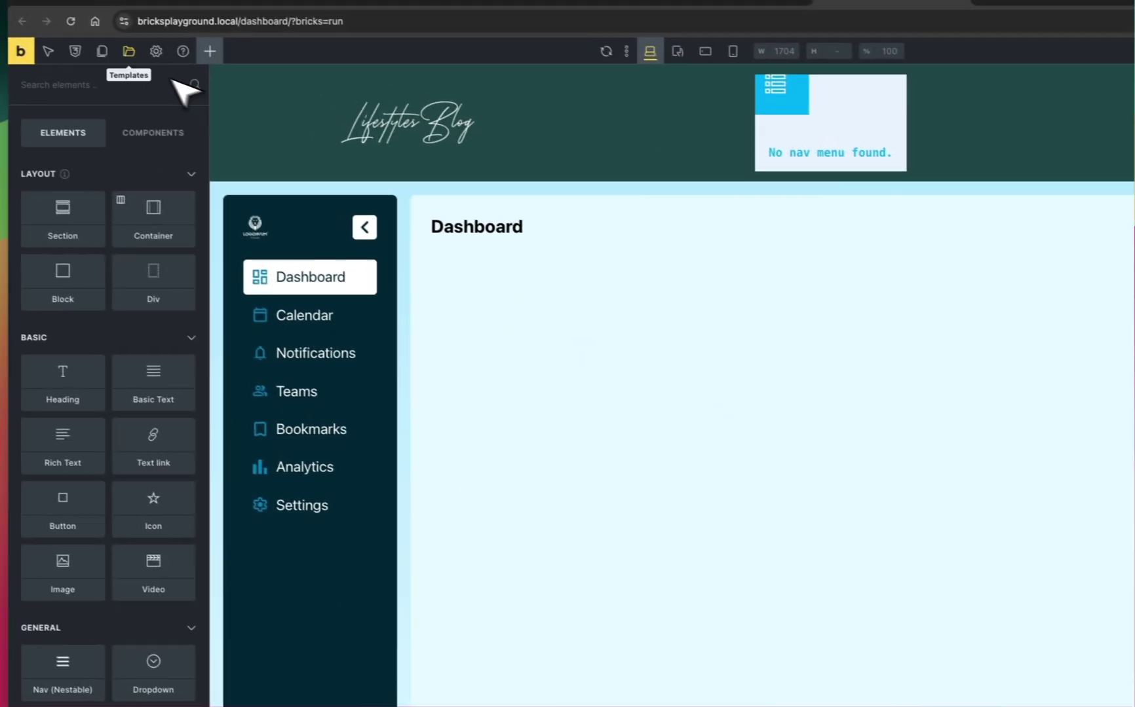
- Disable the header and footer in the Dashboard page's general page settings and save the page
left_click(155, 51)
left_click(116, 156)
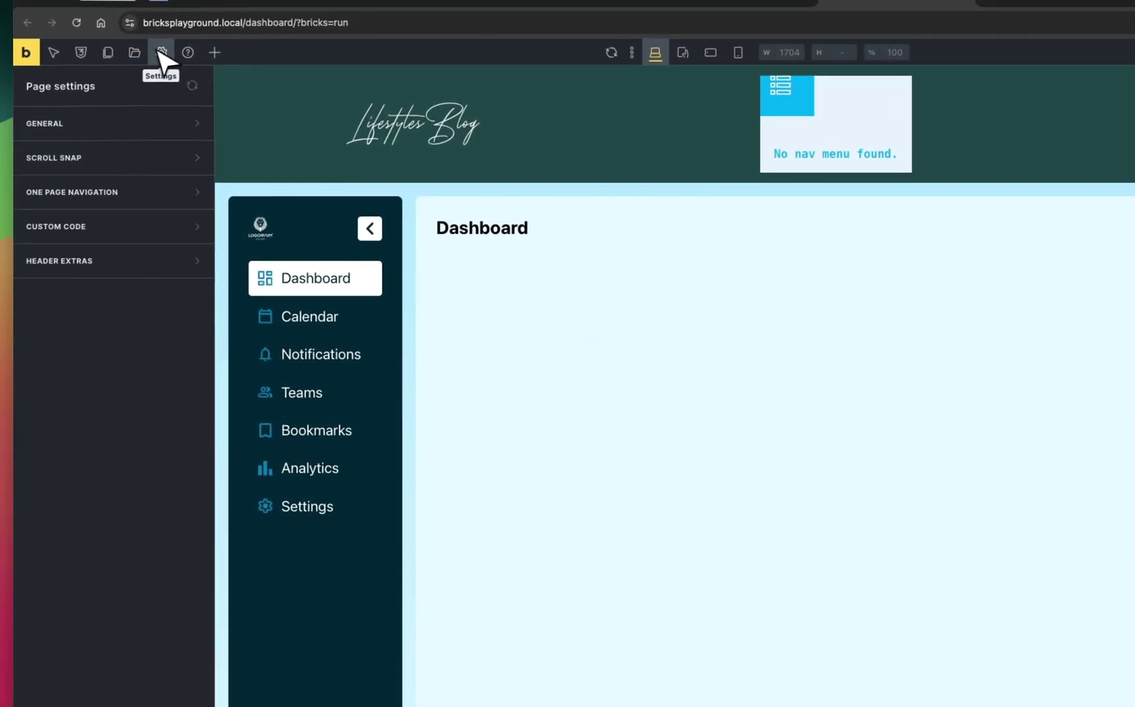
left_click(160, 54)
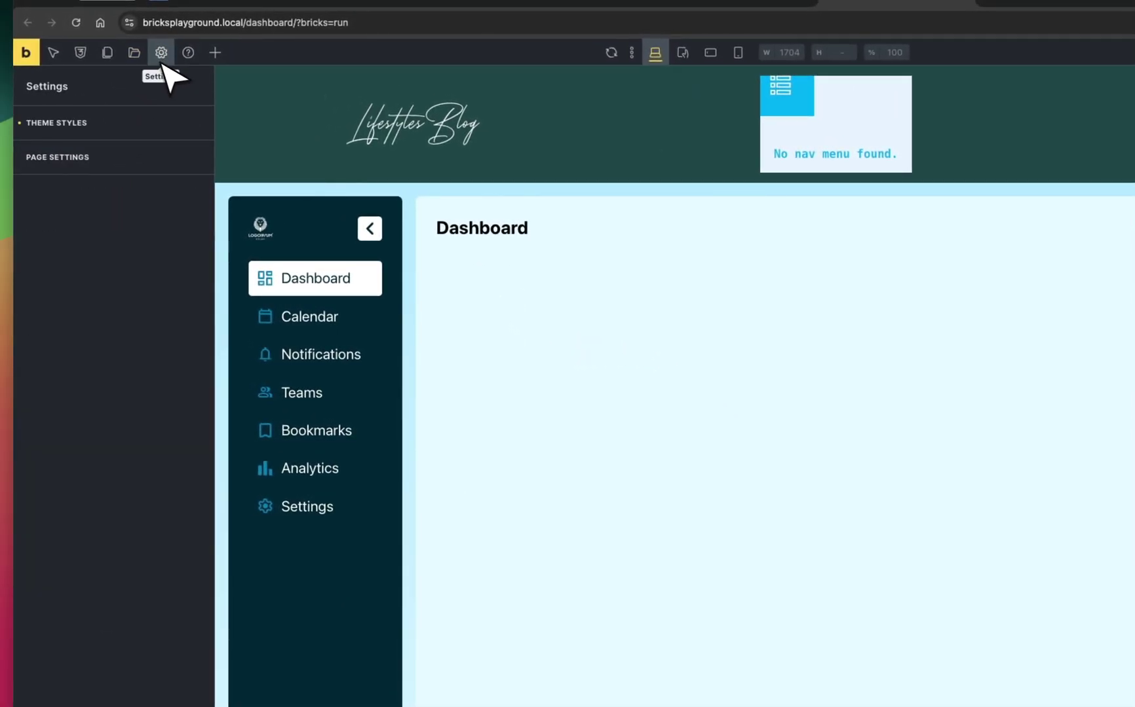
left_click(122, 152)
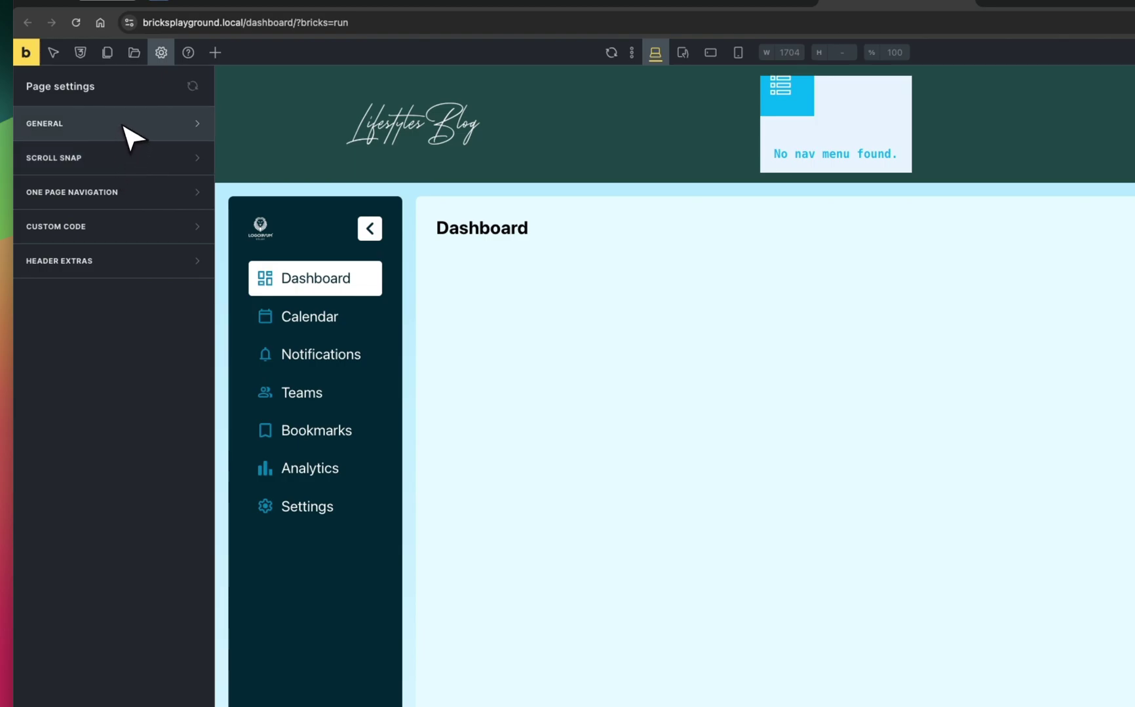
left_click(123, 125)
left_click(189, 207)
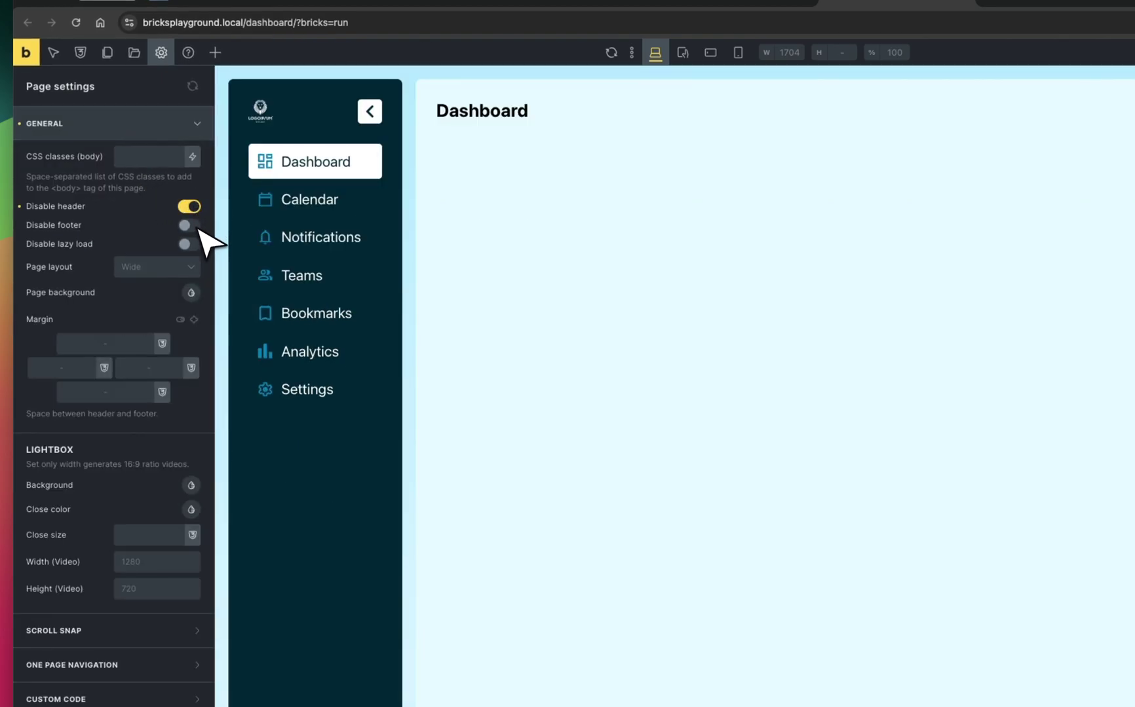
left_click(191, 225)
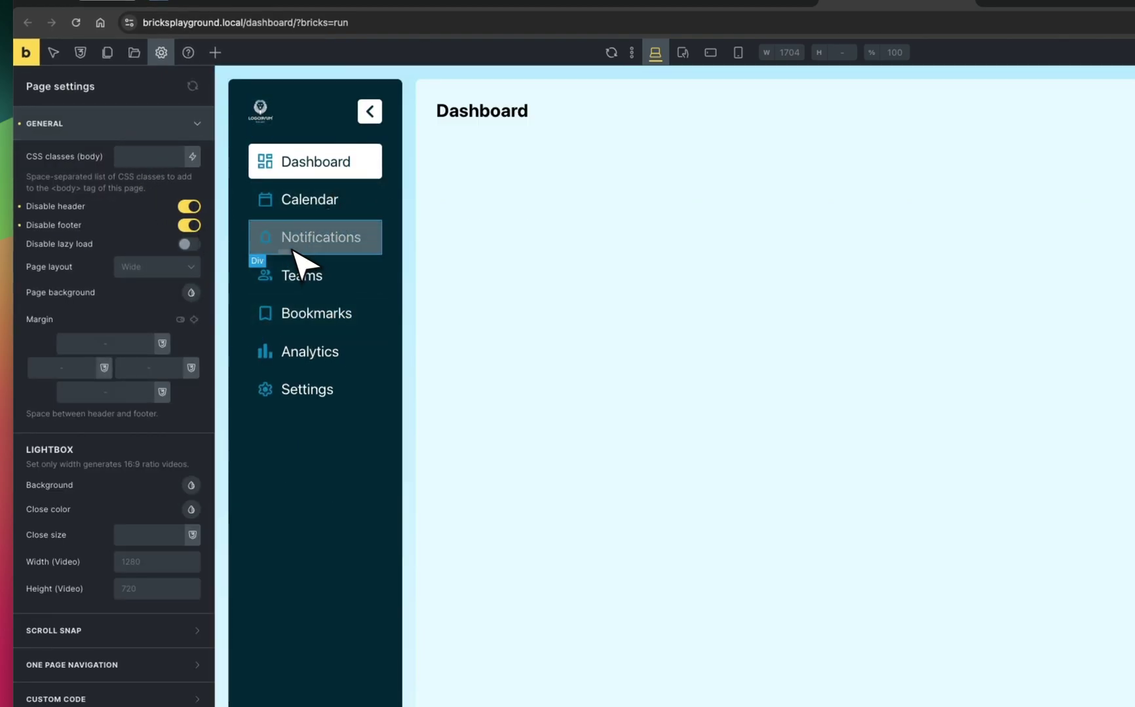
key("super+s")
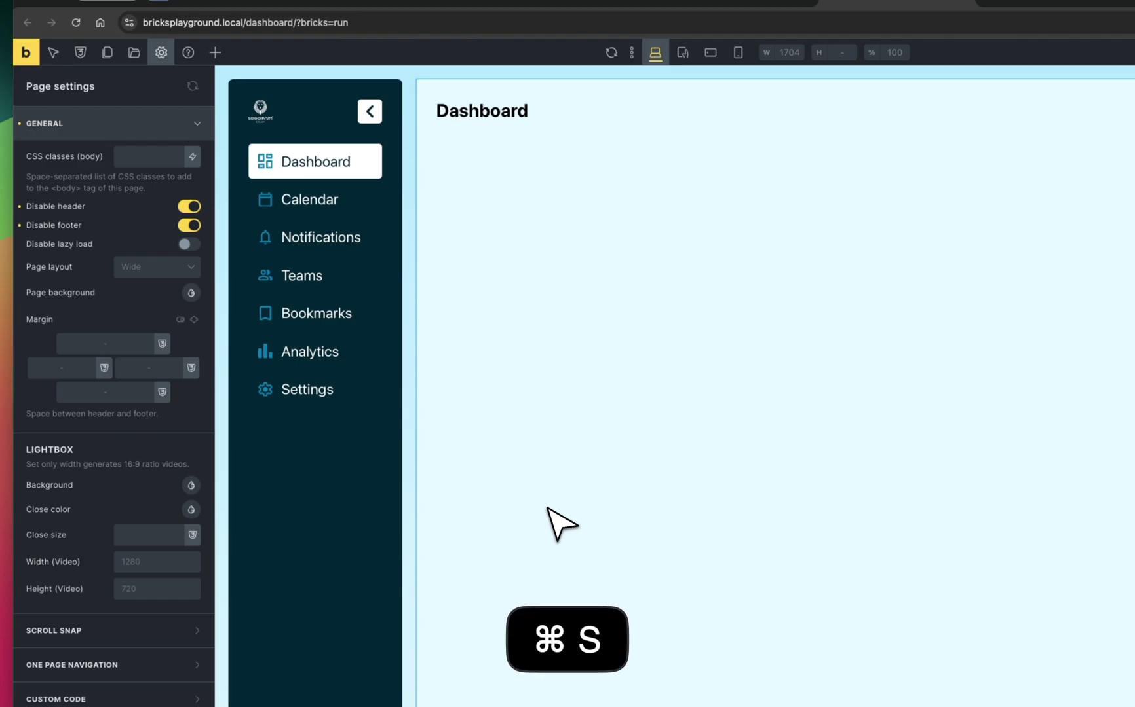
- Close the template's builder and preview tabs, and open the Dashboard page's frontend view from its builder
left_click(698, 4)
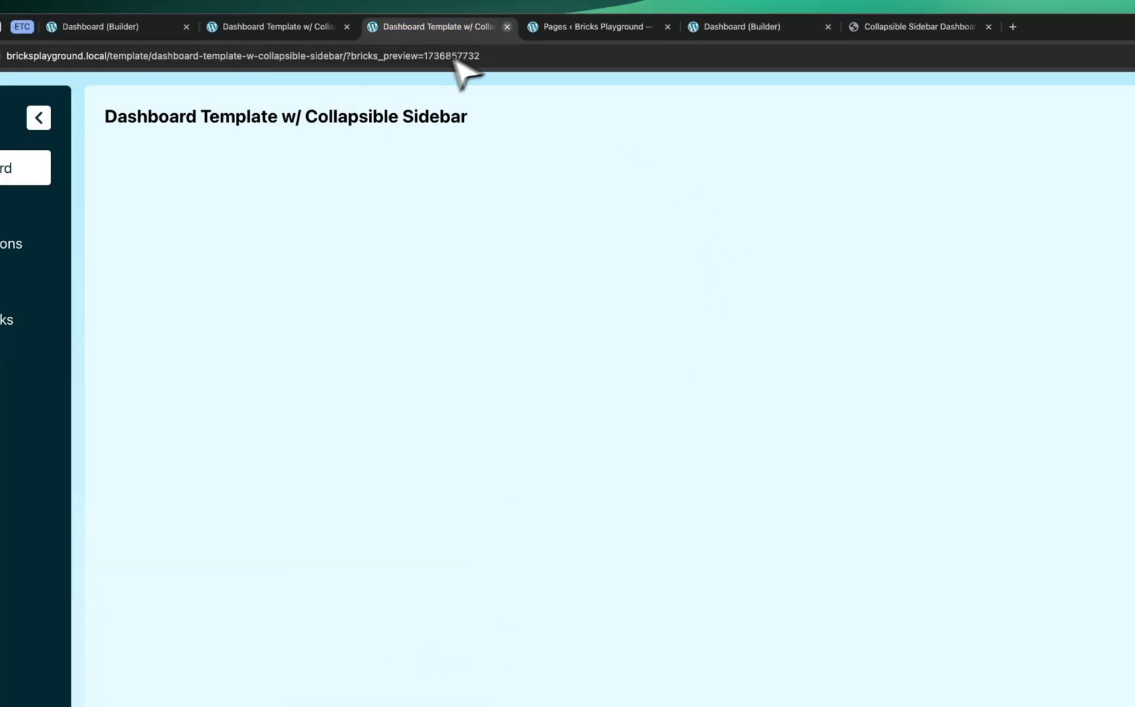
left_click(229, 27)
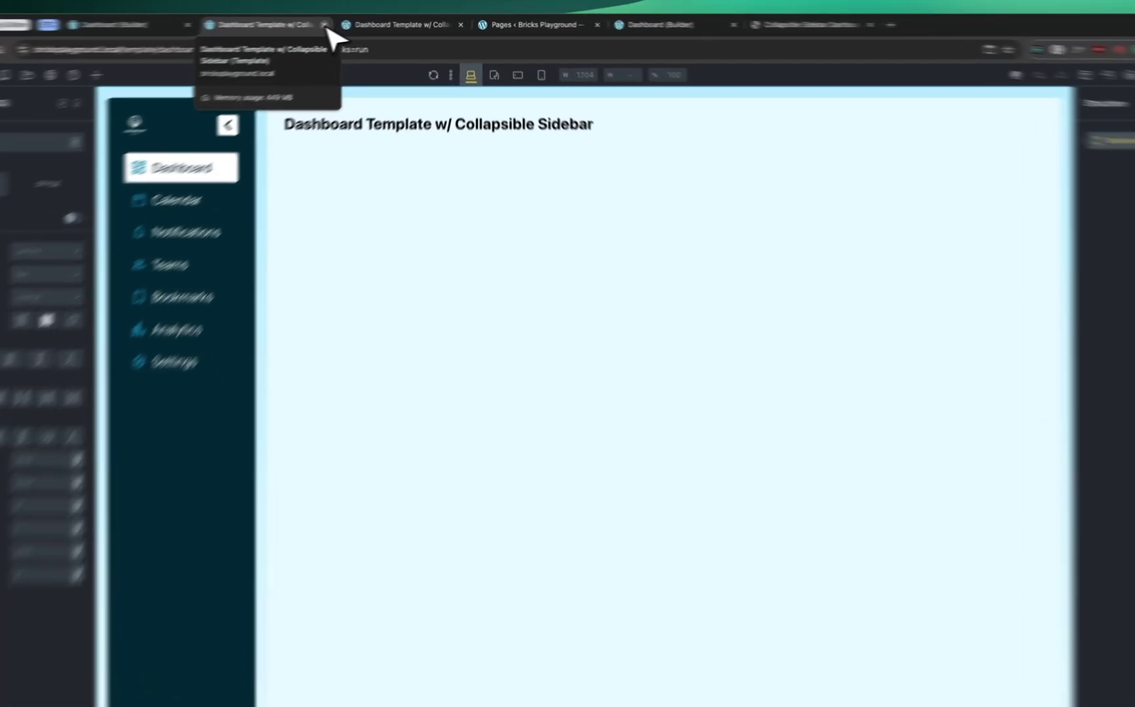
left_click(350, 23)
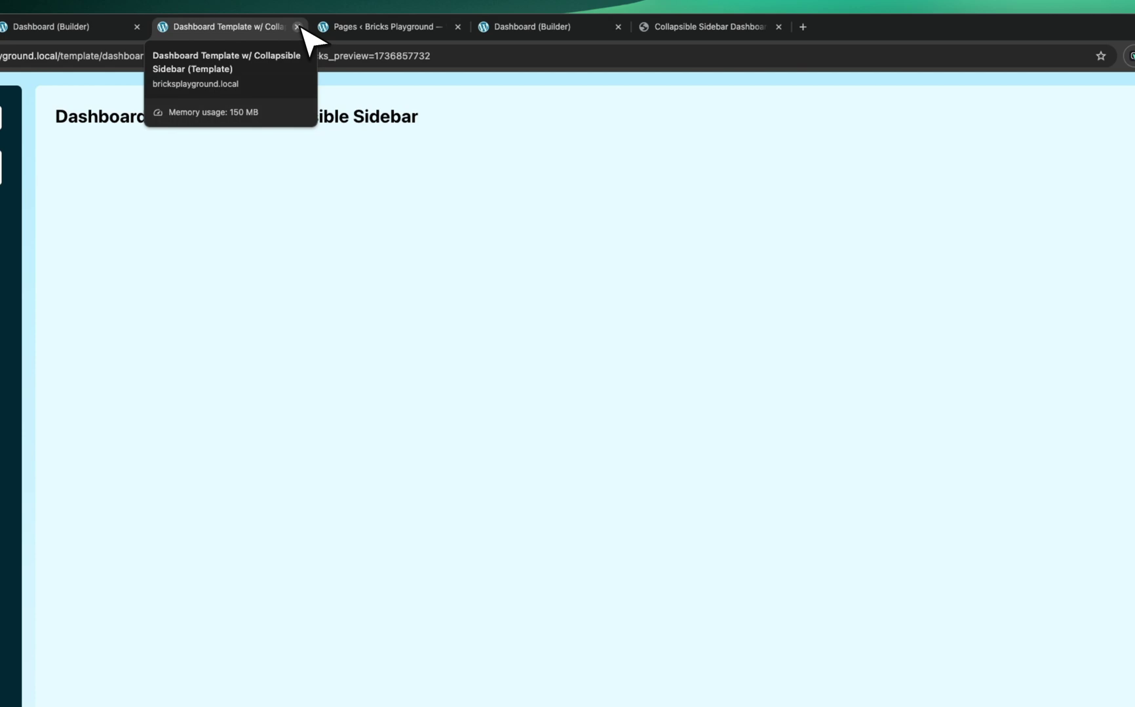
left_click(296, 27)
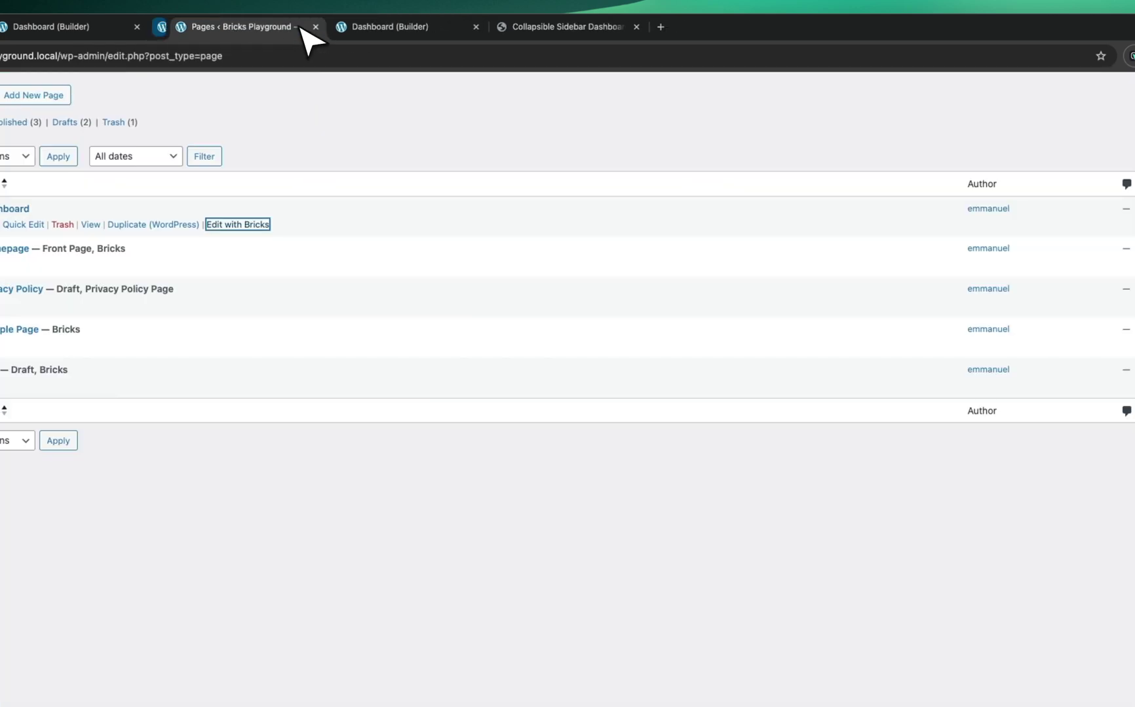
left_click(357, 27)
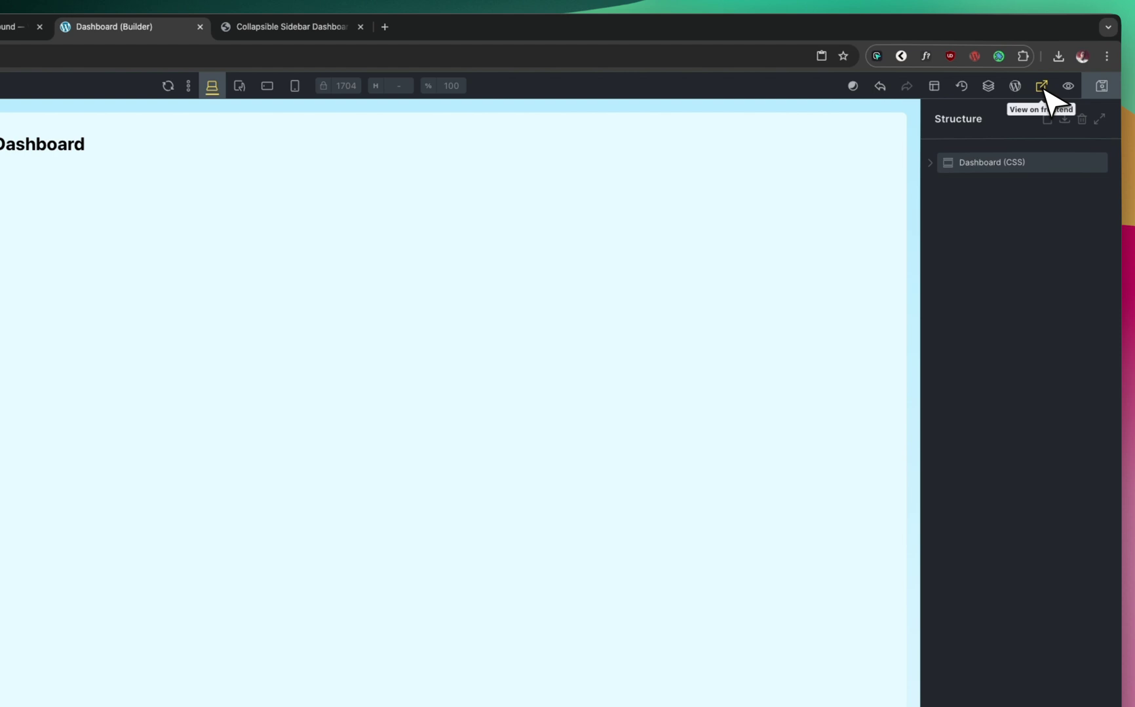
left_click(1041, 87)
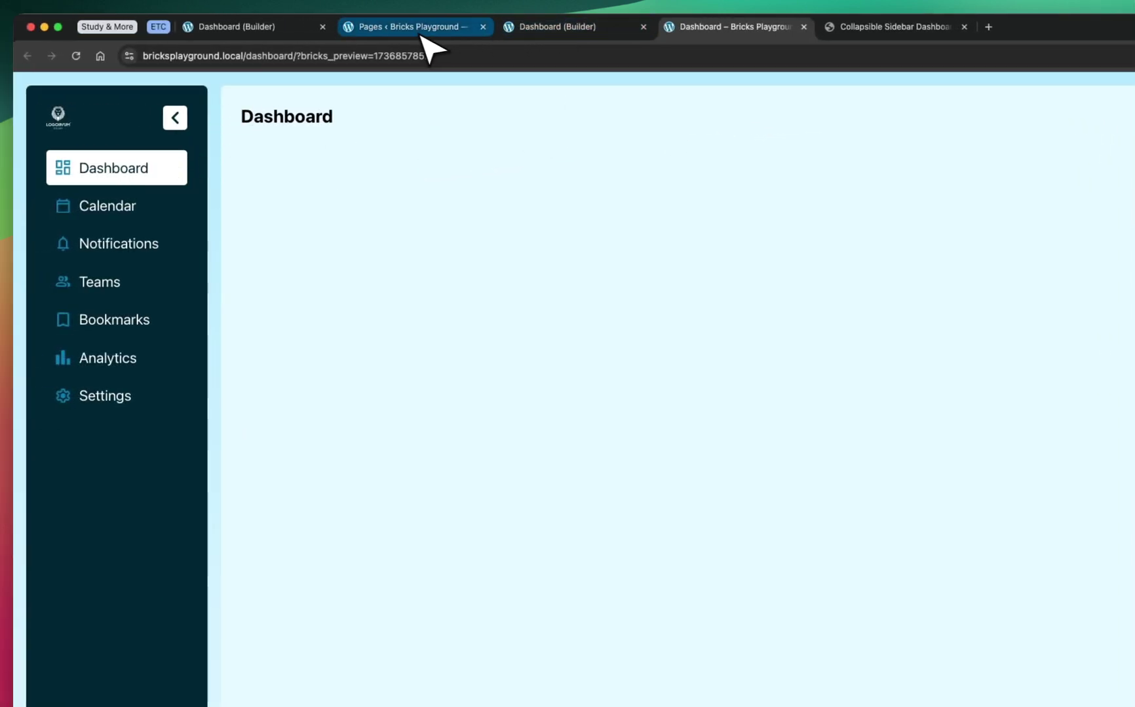
- Link the Nav Link of the first item in Nav List - Primary to the internal page Dashboard
left_click(549, 29)
left_click(322, 200)
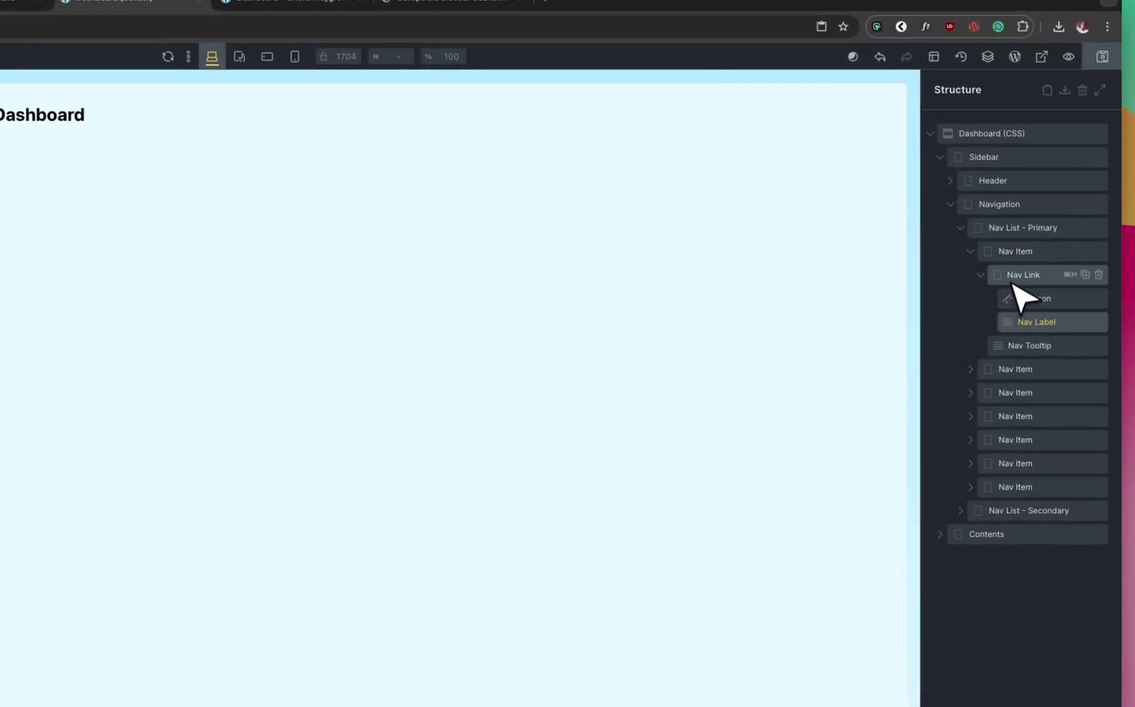
left_click(980, 275)
left_click(1018, 275)
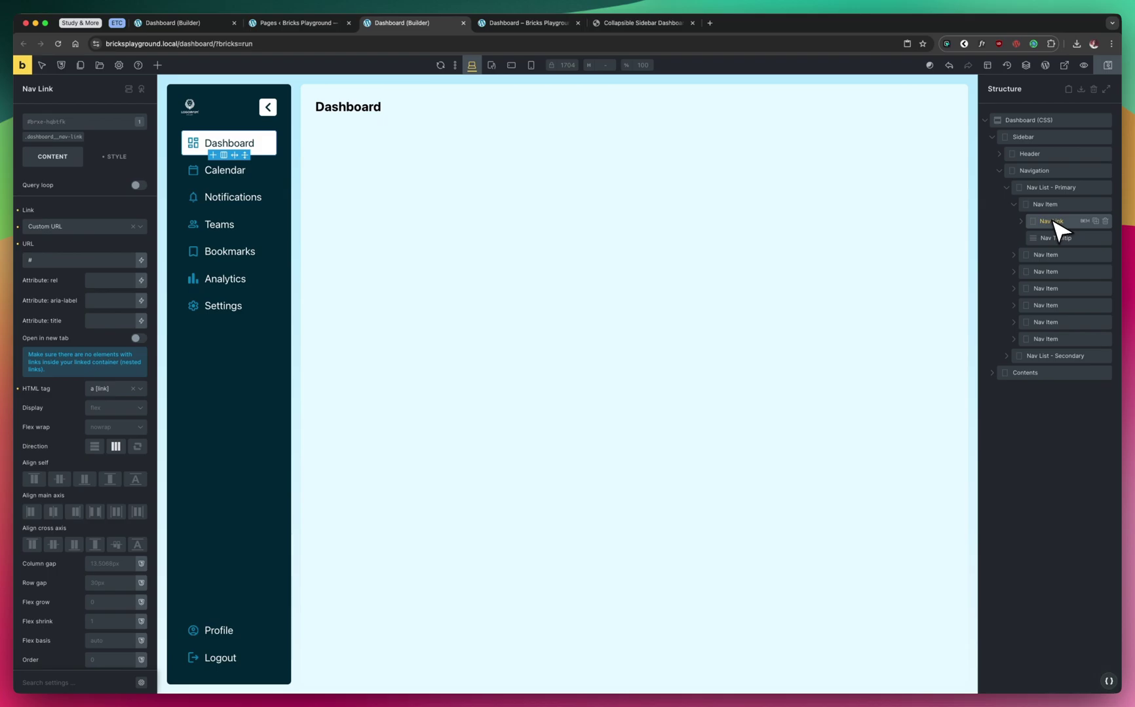
left_click(72, 227)
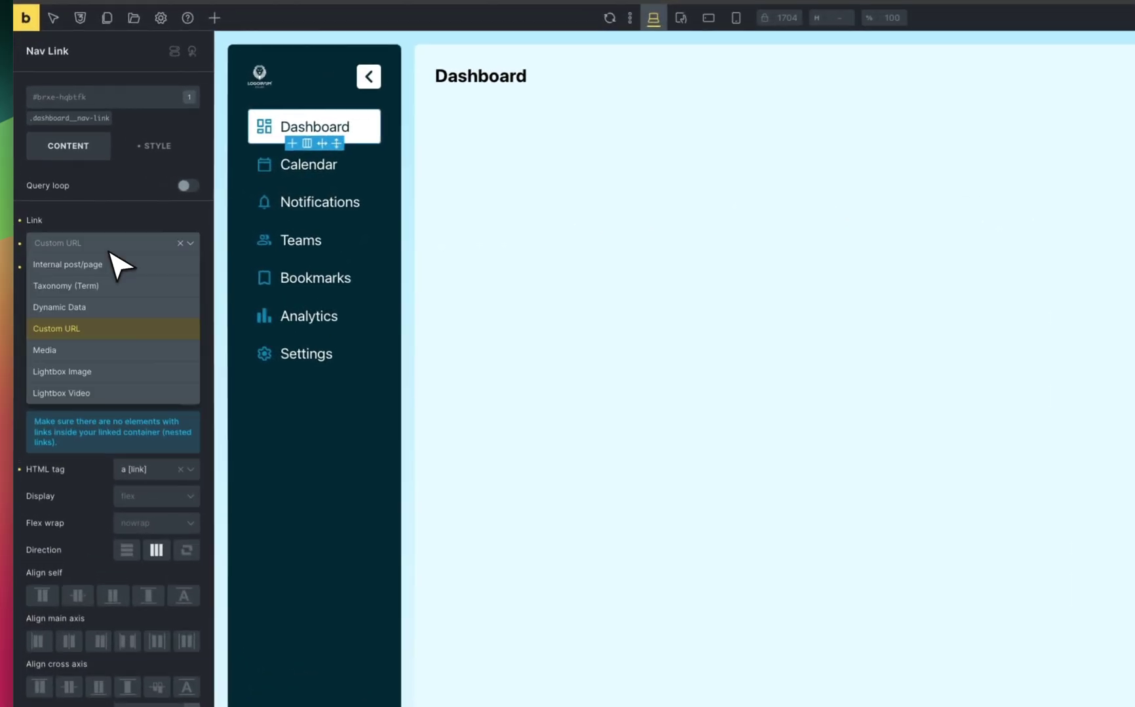
left_click(84, 241)
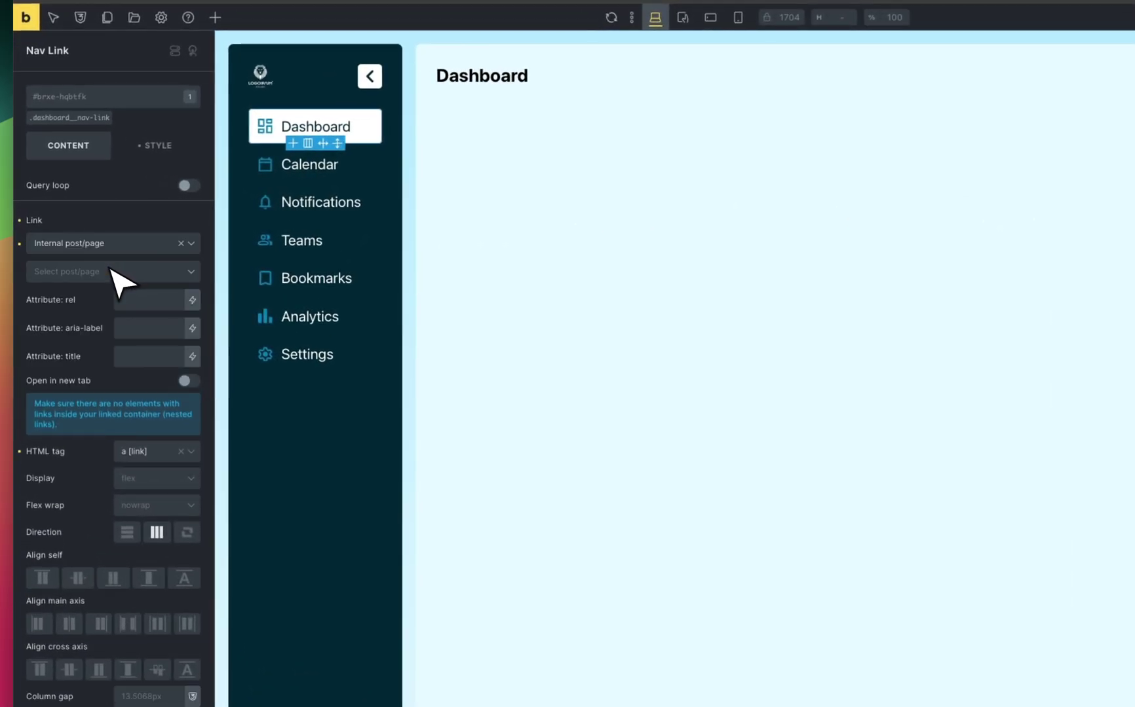
left_click(116, 274)
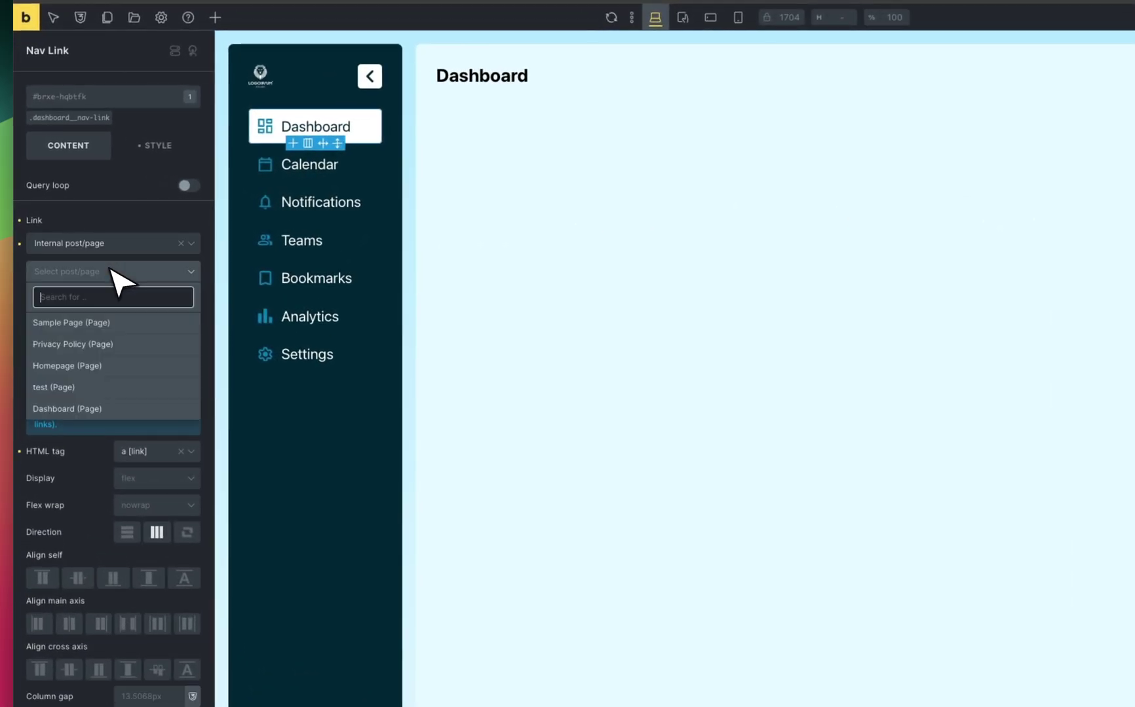
left_click(113, 410)
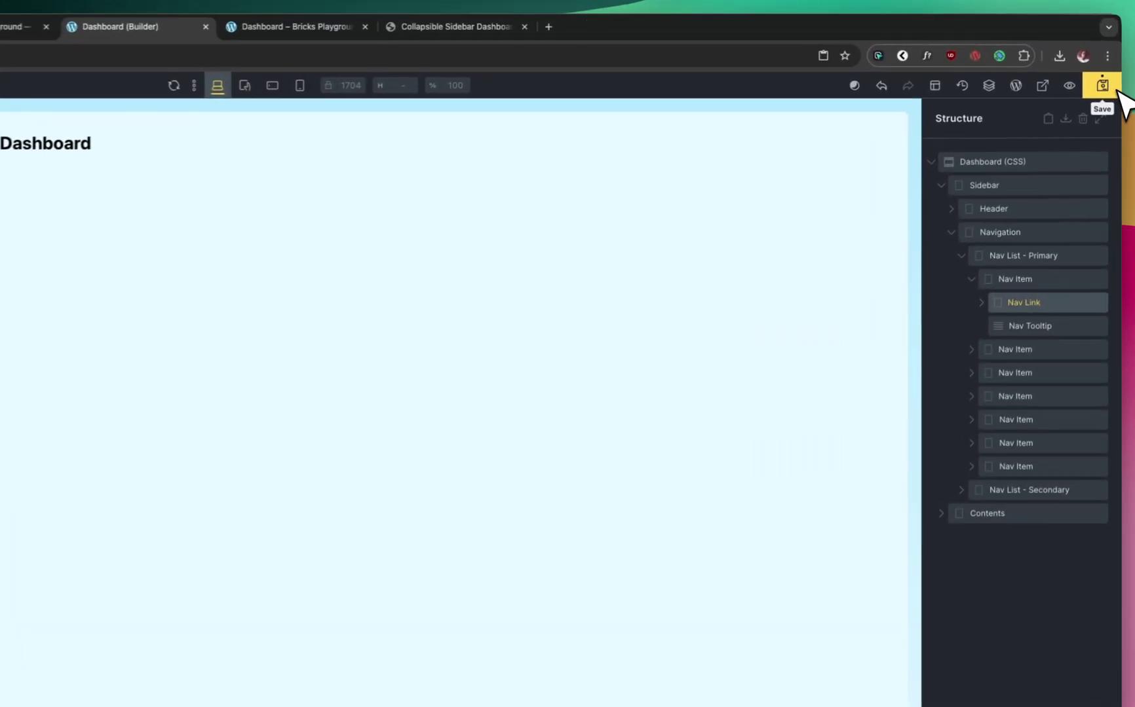
- Save the Dashboard page, test the sidebar's Dashboard link on the frontend, and return to the builder
left_click(535, 22)
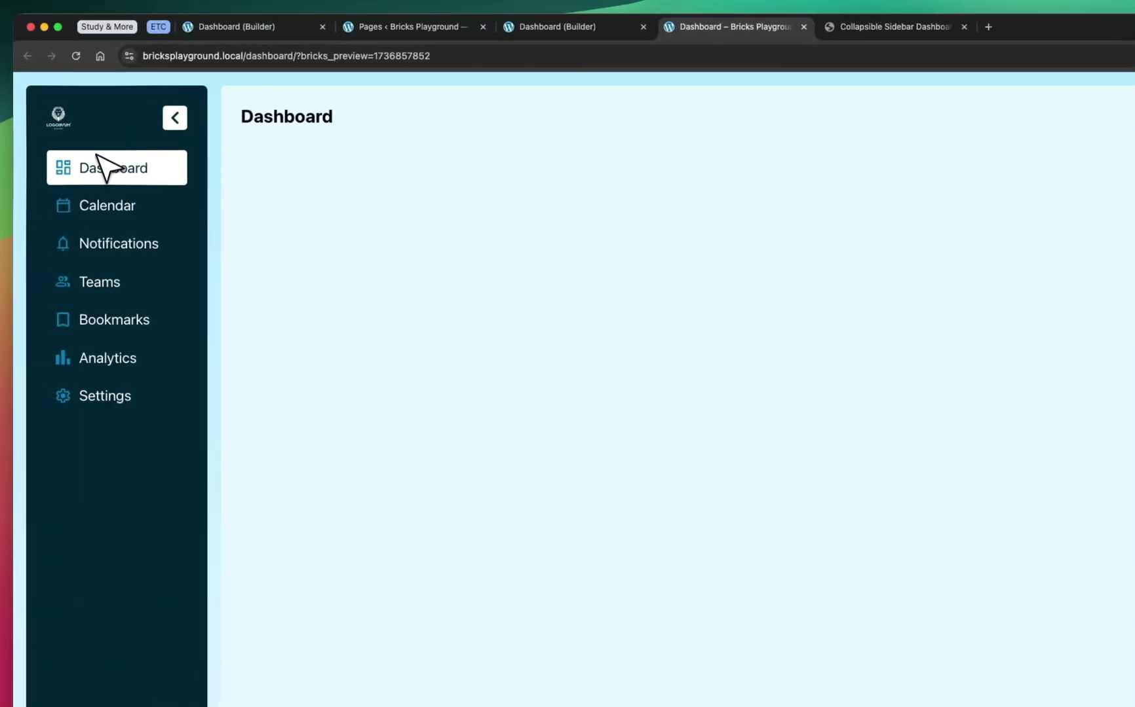
left_click(108, 163)
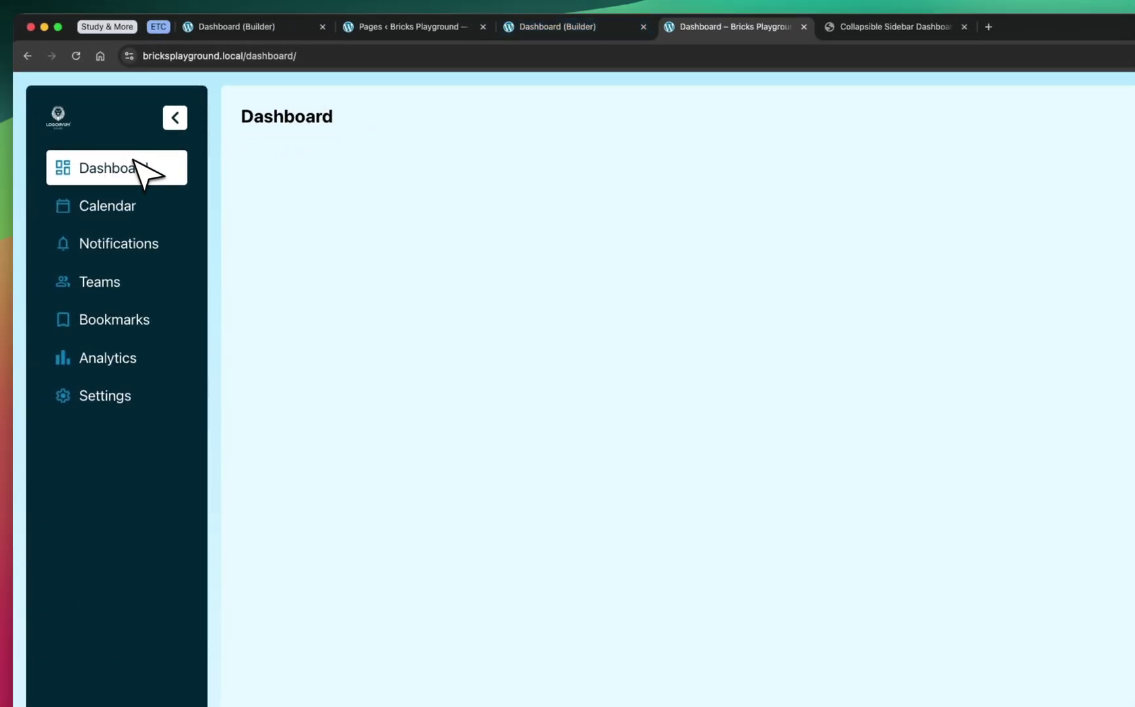
left_click(528, 28)
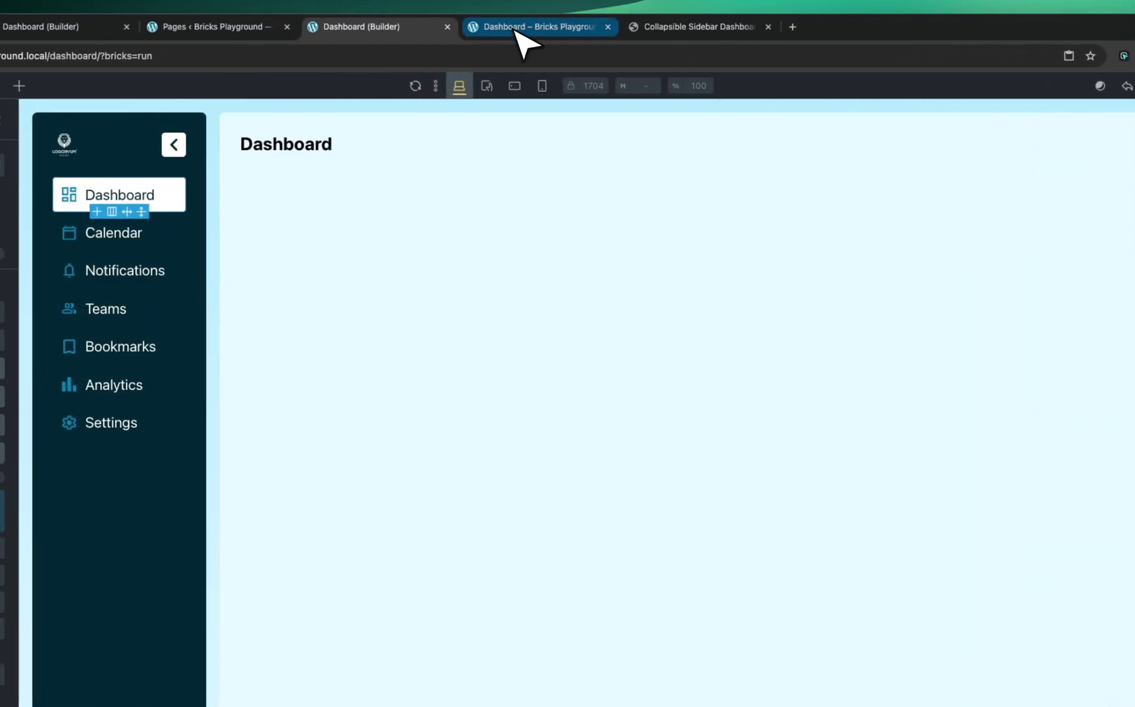
- Add a new WordPress page titled Calendar and set Dashboard as its parent page
left_click(157, 27)
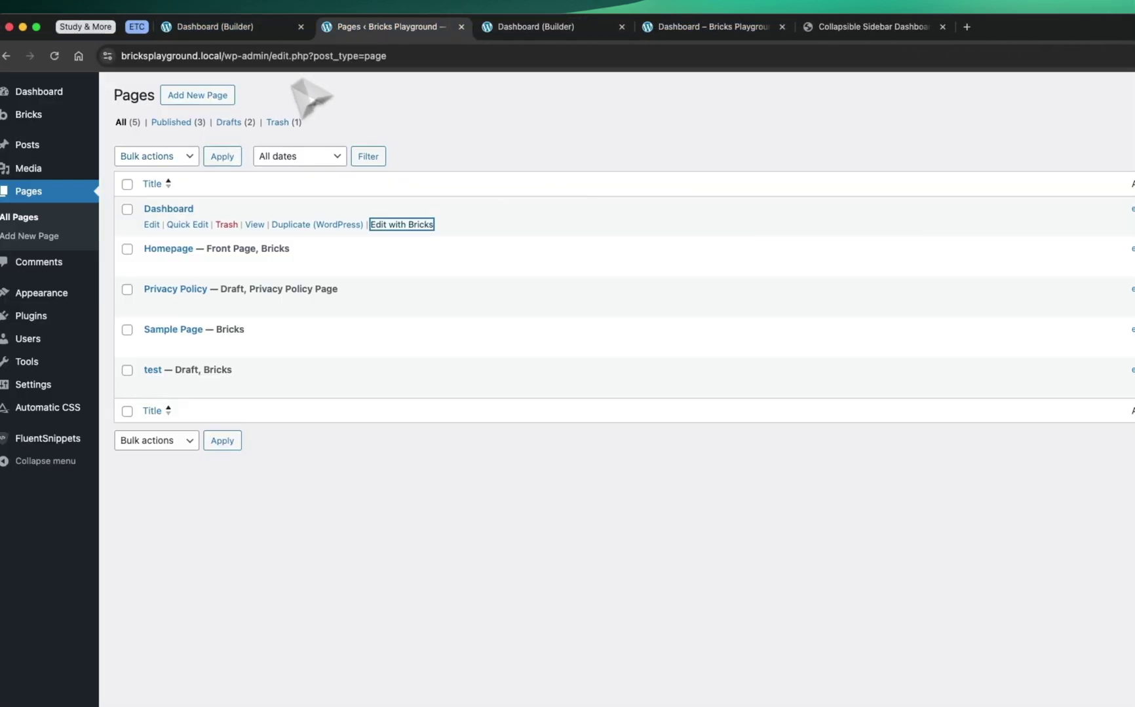
left_click(177, 97)
left_click(580, 27)
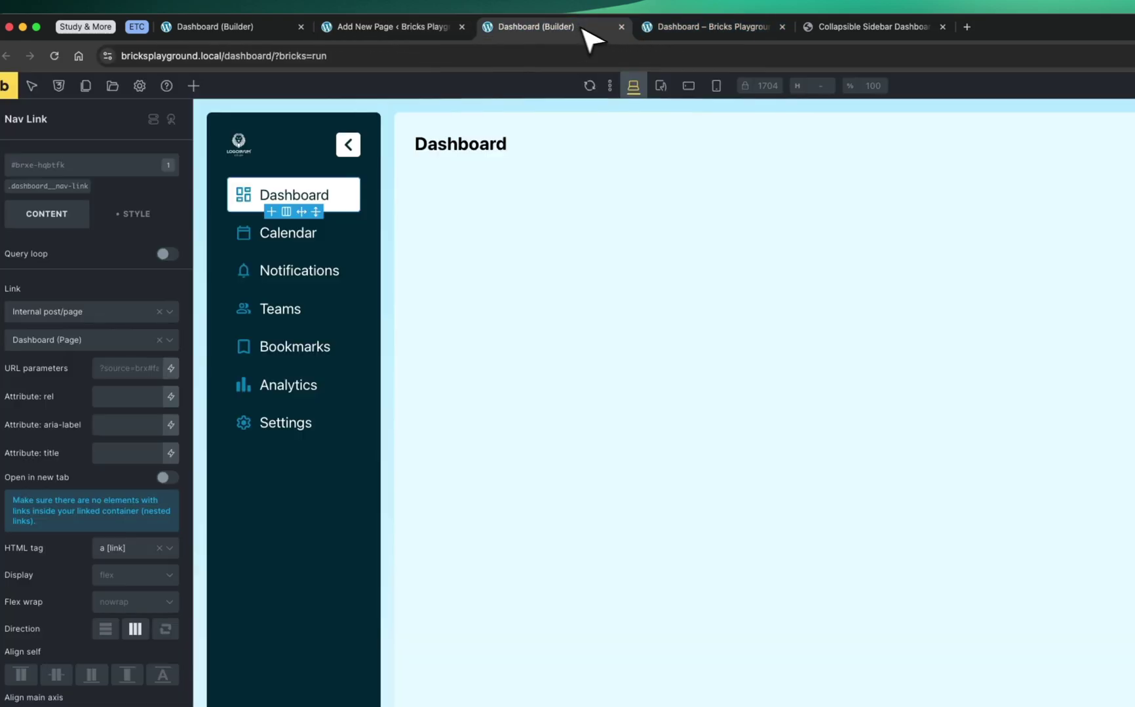
left_click(393, 27)
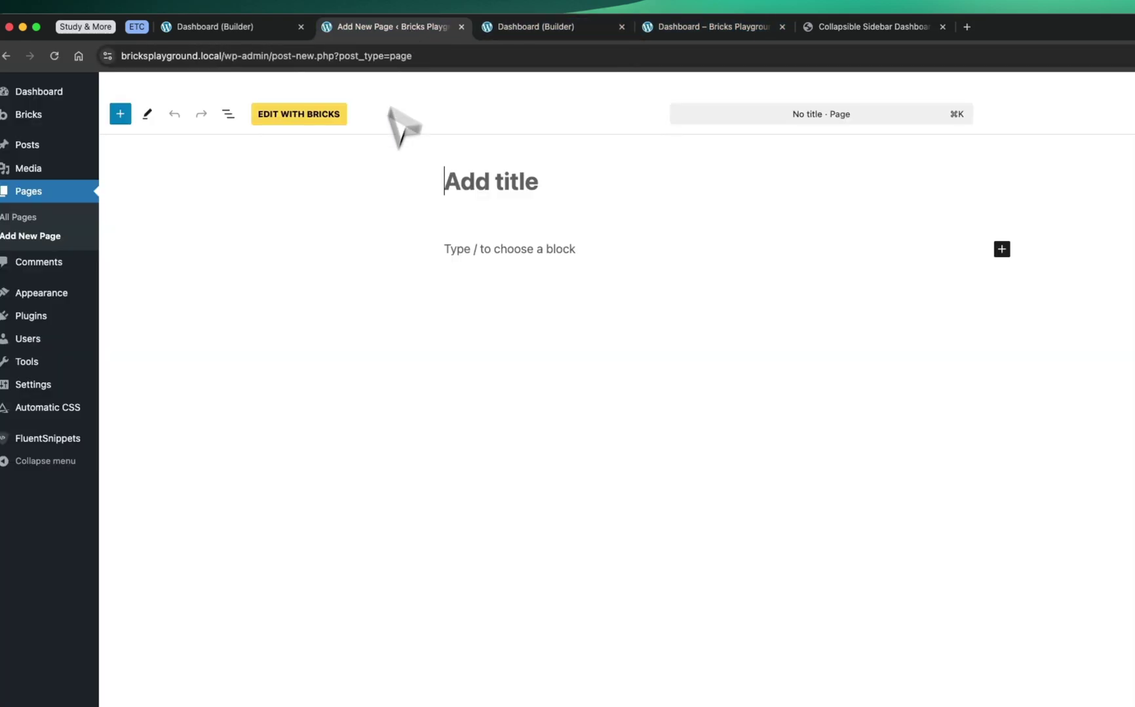
type("Calen")
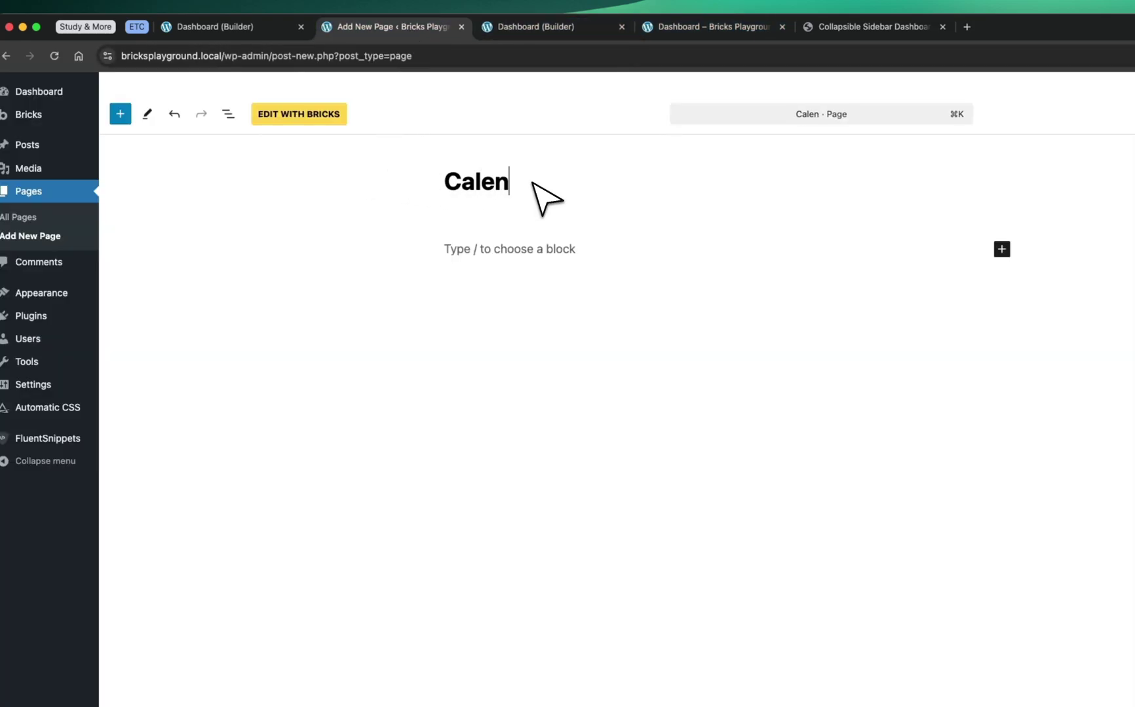
type("dar")
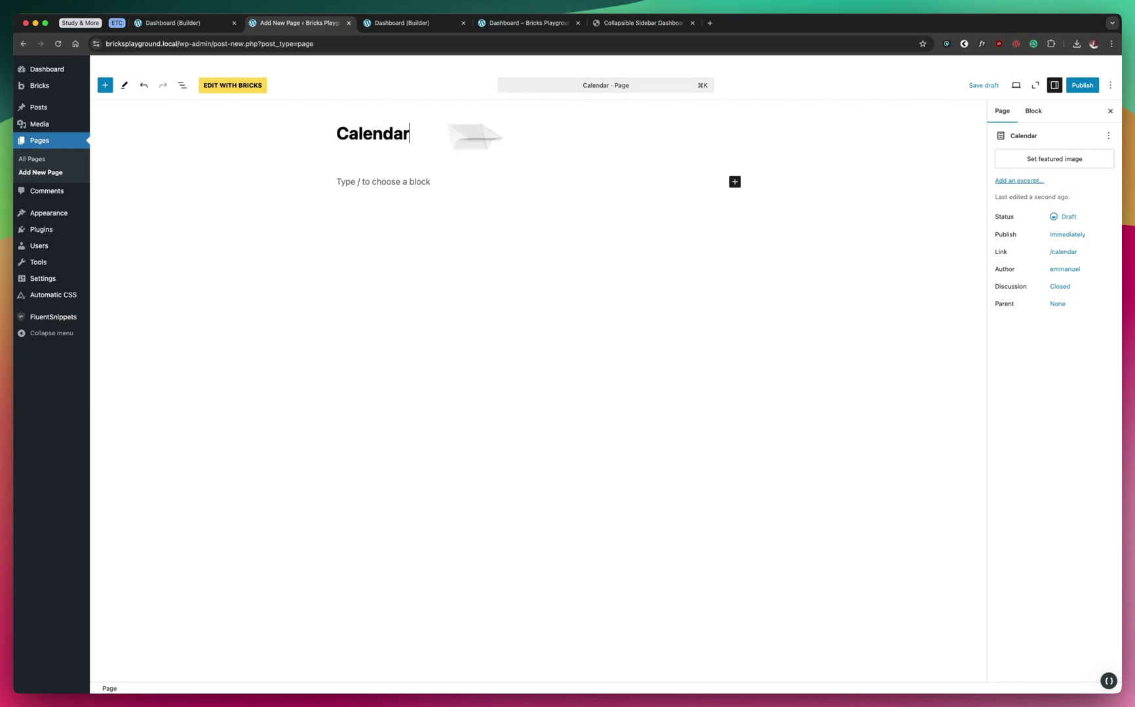
left_click(1056, 304)
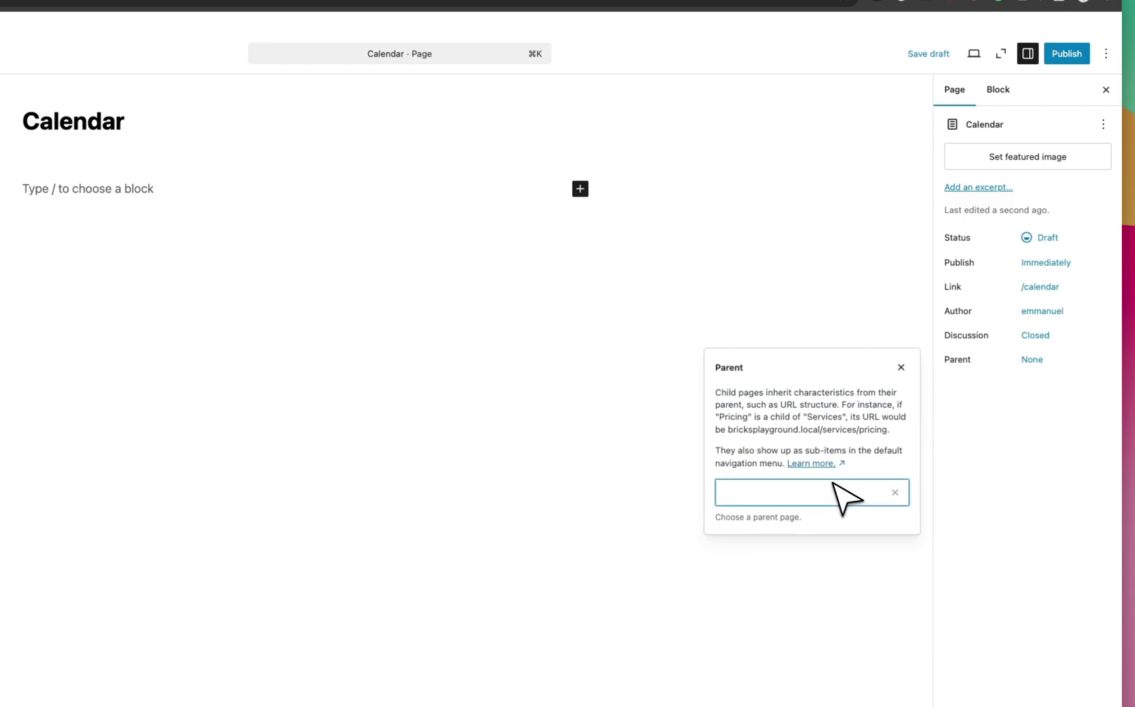
left_click(788, 503)
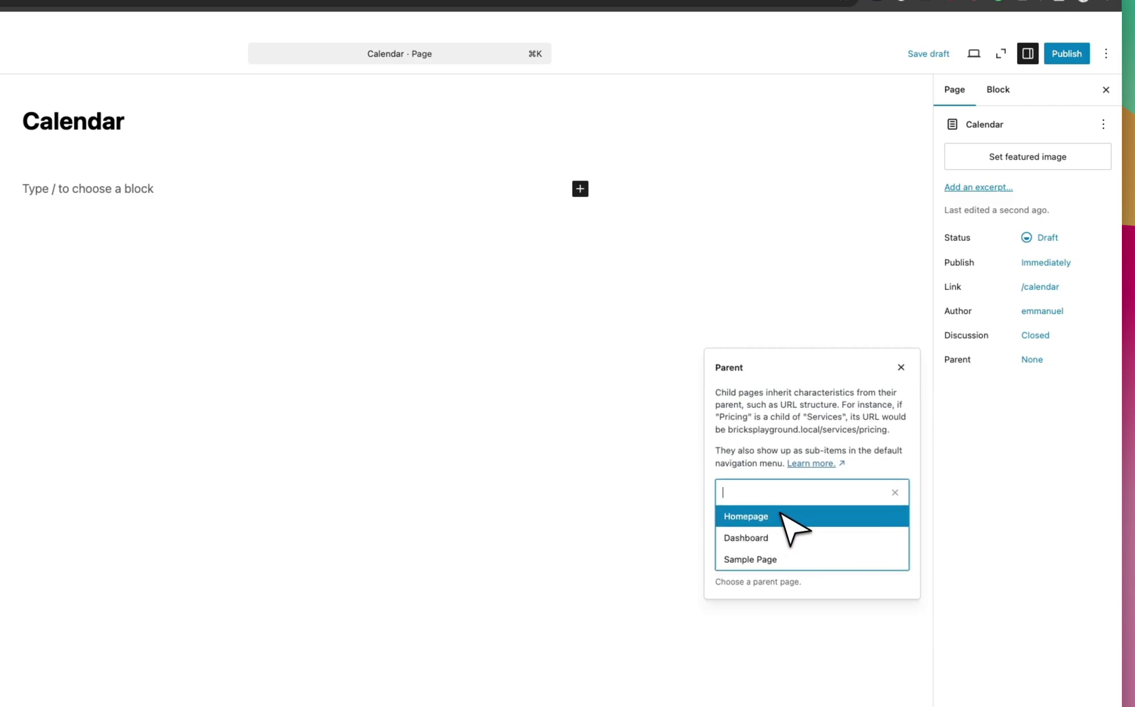
left_click(778, 536)
- Publish the Calendar page, view it on the frontend and open it for editing with Bricks
left_click(1073, 54)
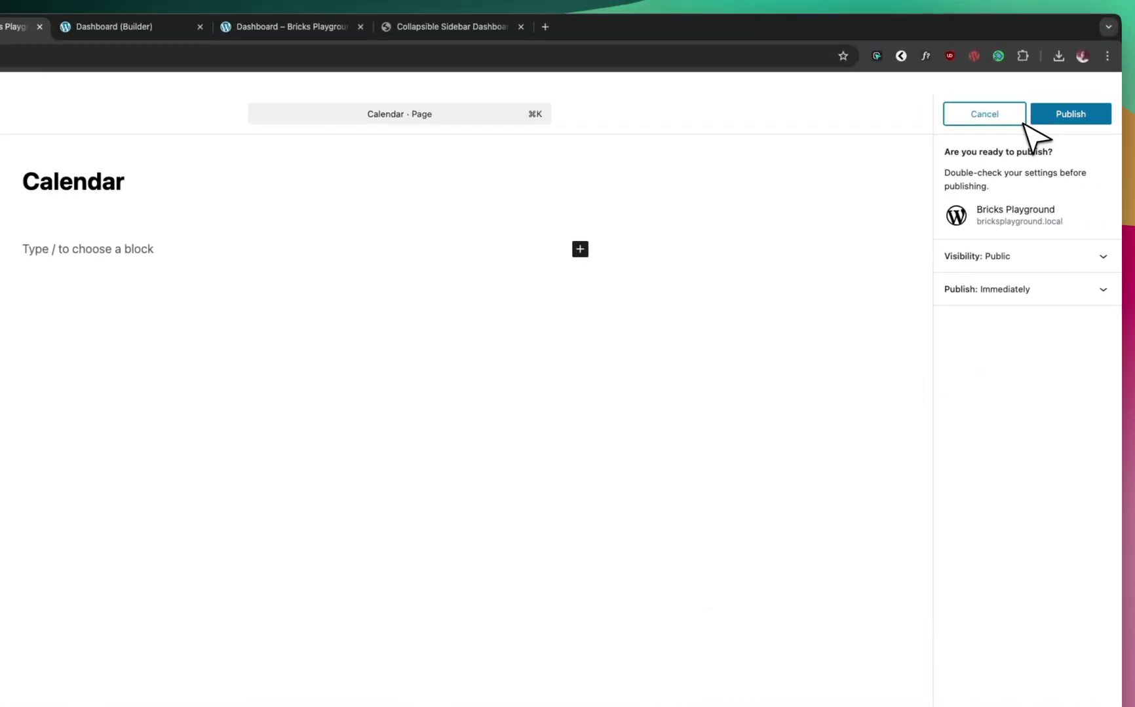
left_click(1069, 53)
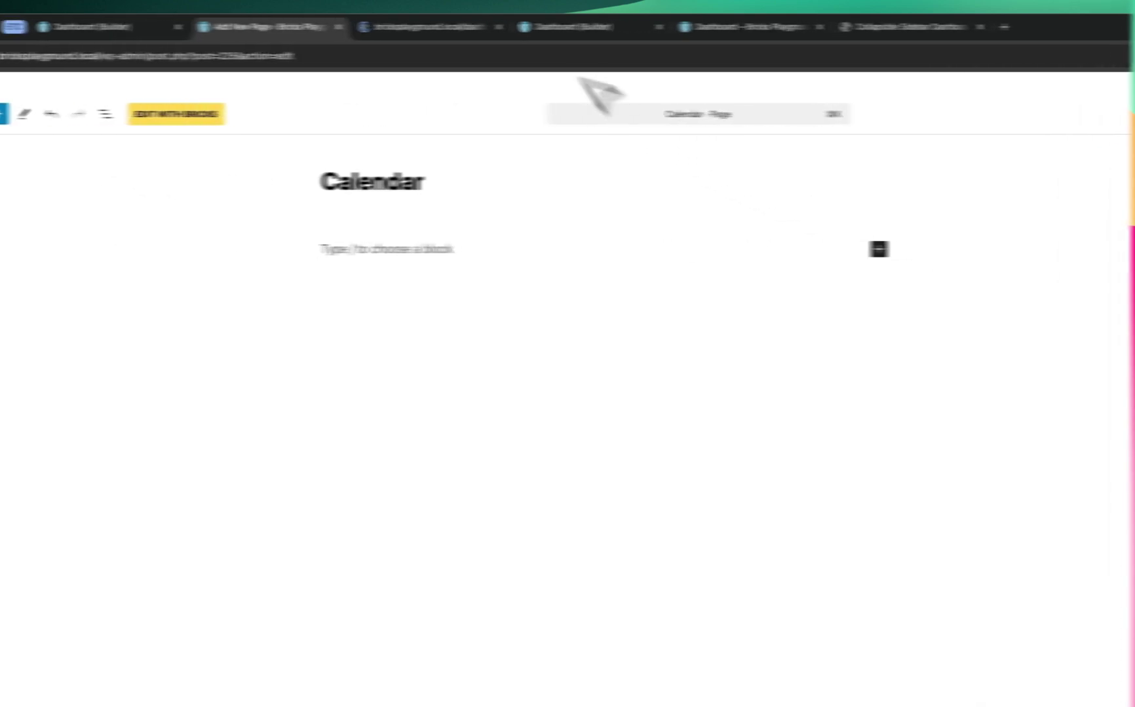
left_click(452, 26)
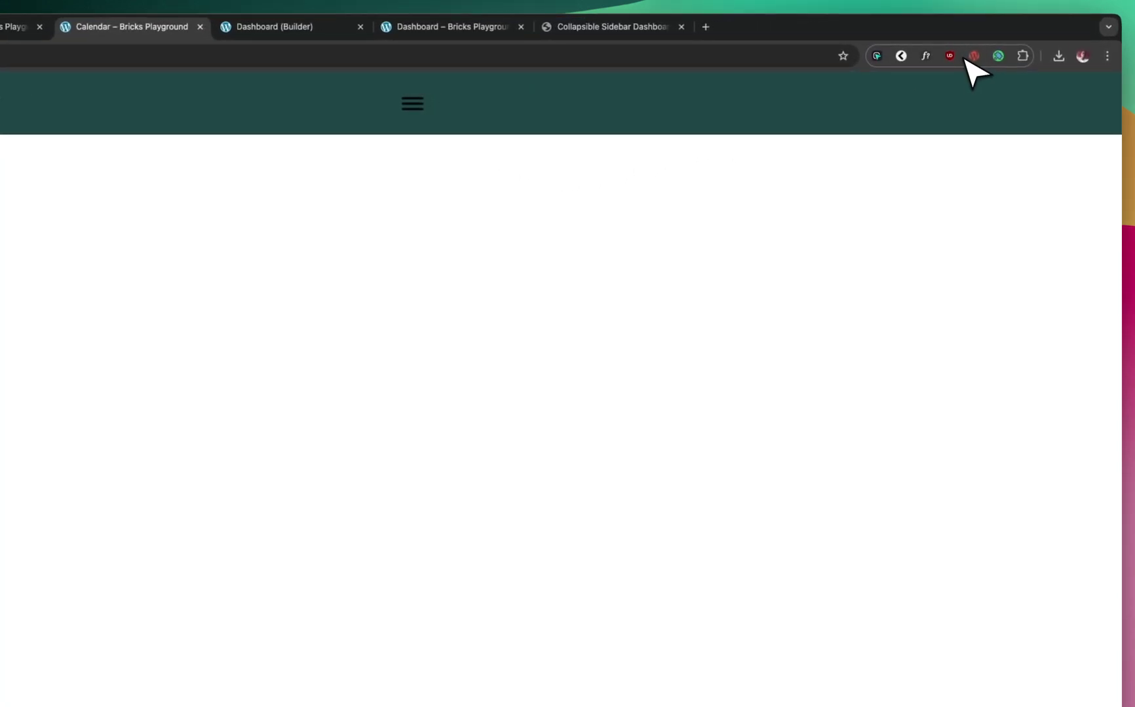
left_click(252, 83)
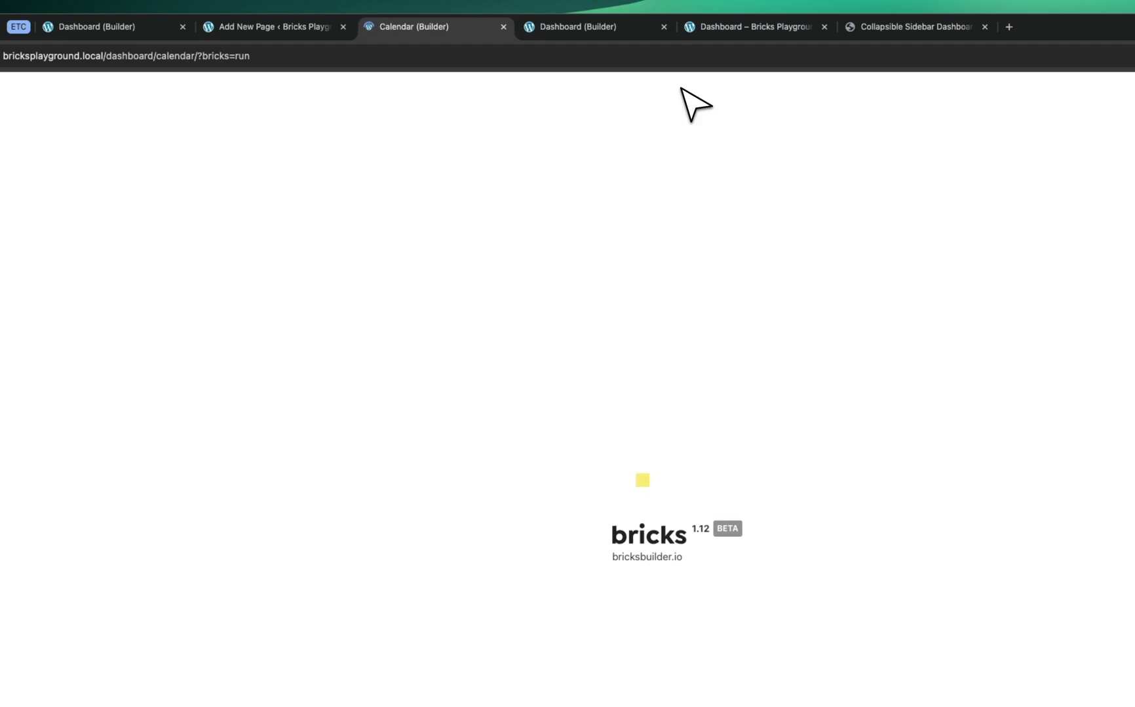
- Copy the Dashboard (CSS) section from the Dashboard page's builder and paste it into the empty Calendar page
left_click(600, 28)
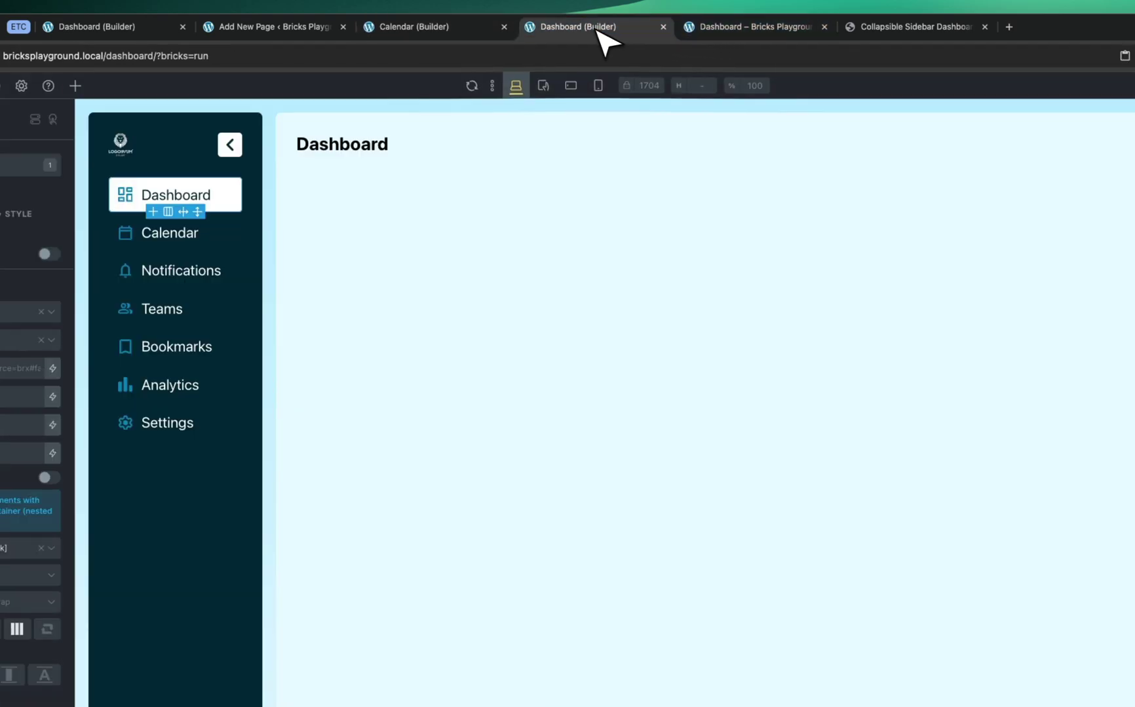
left_click(951, 233)
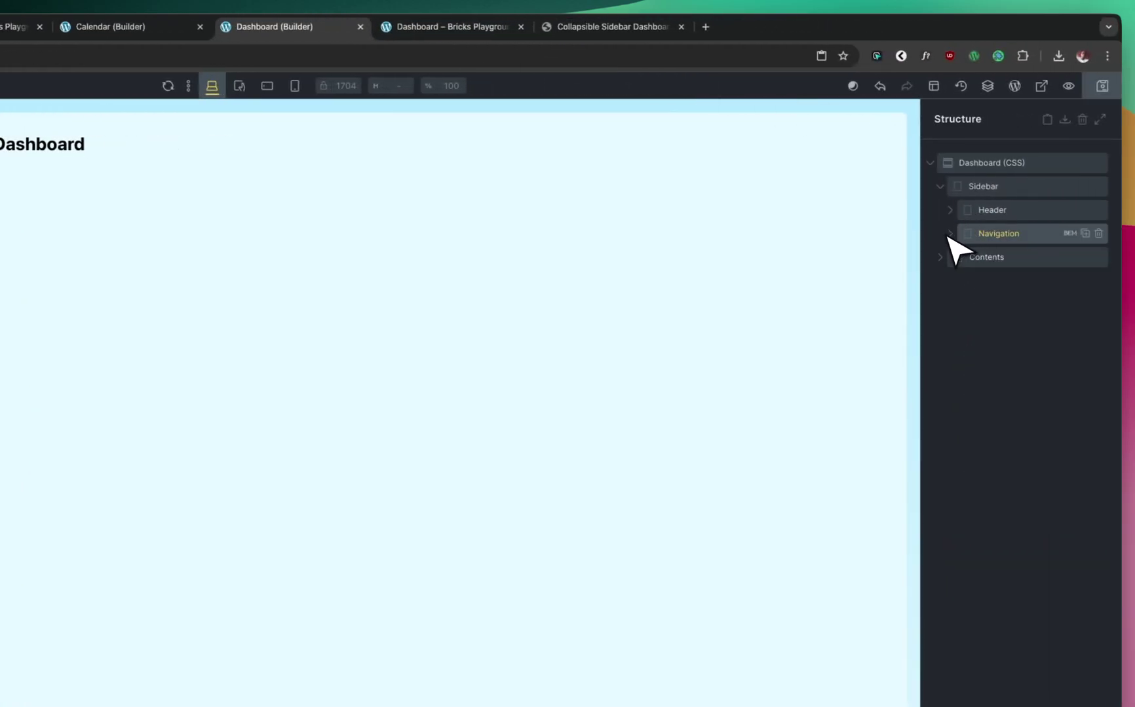
right_click(999, 173)
left_click(995, 177)
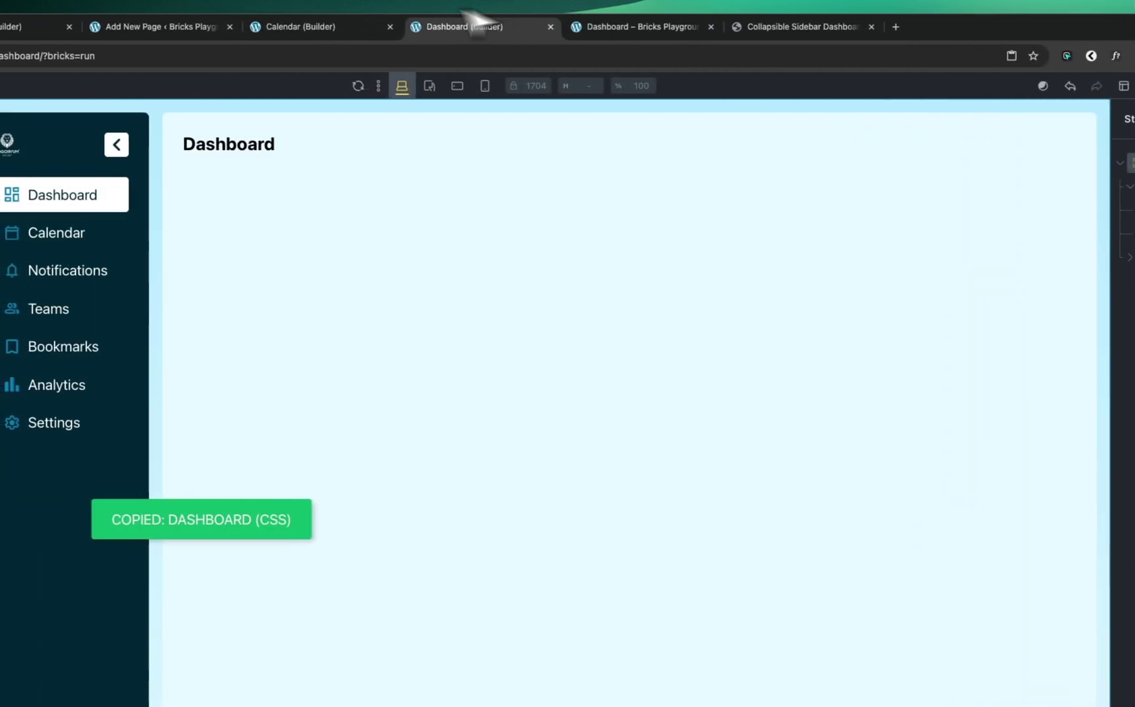
left_click_drag(338, 27, 453, 27)
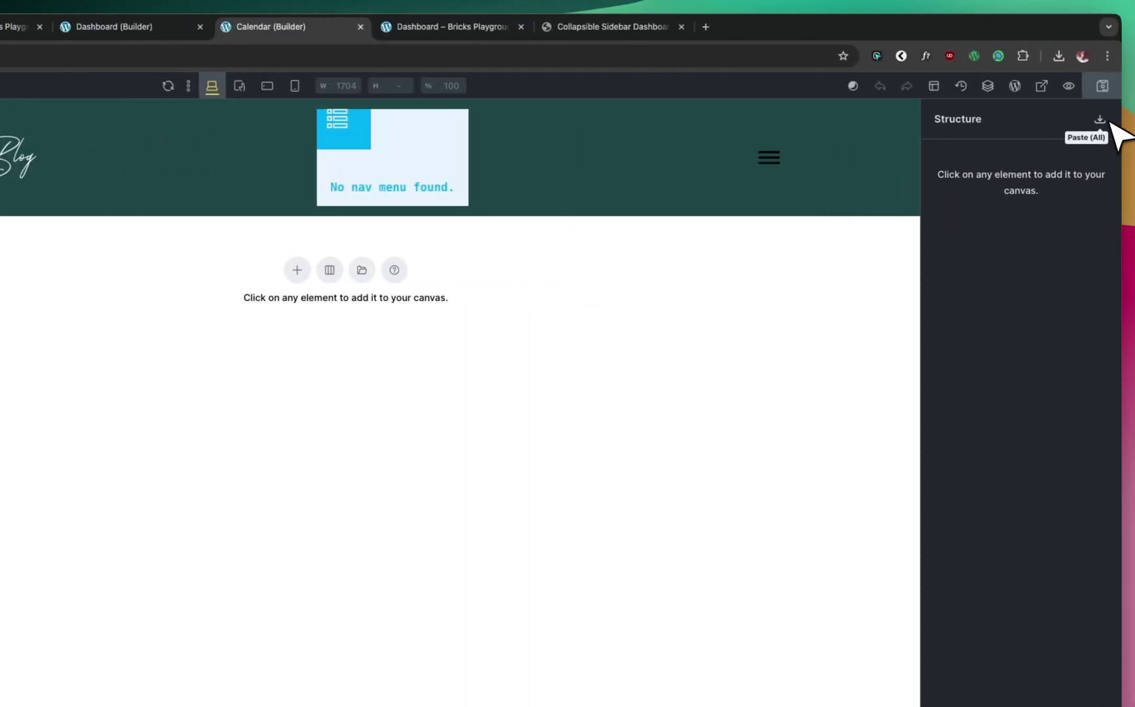
left_click(1098, 120)
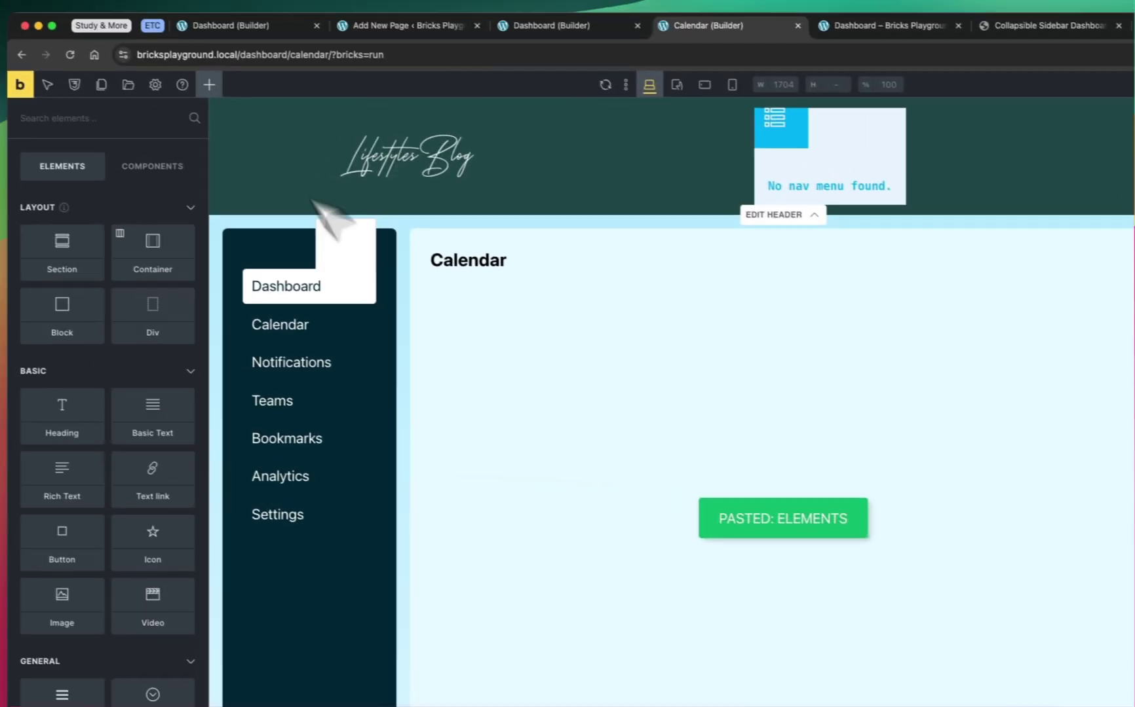
- Disable the header and footer in the Calendar page's settings and save the page
left_click(157, 86)
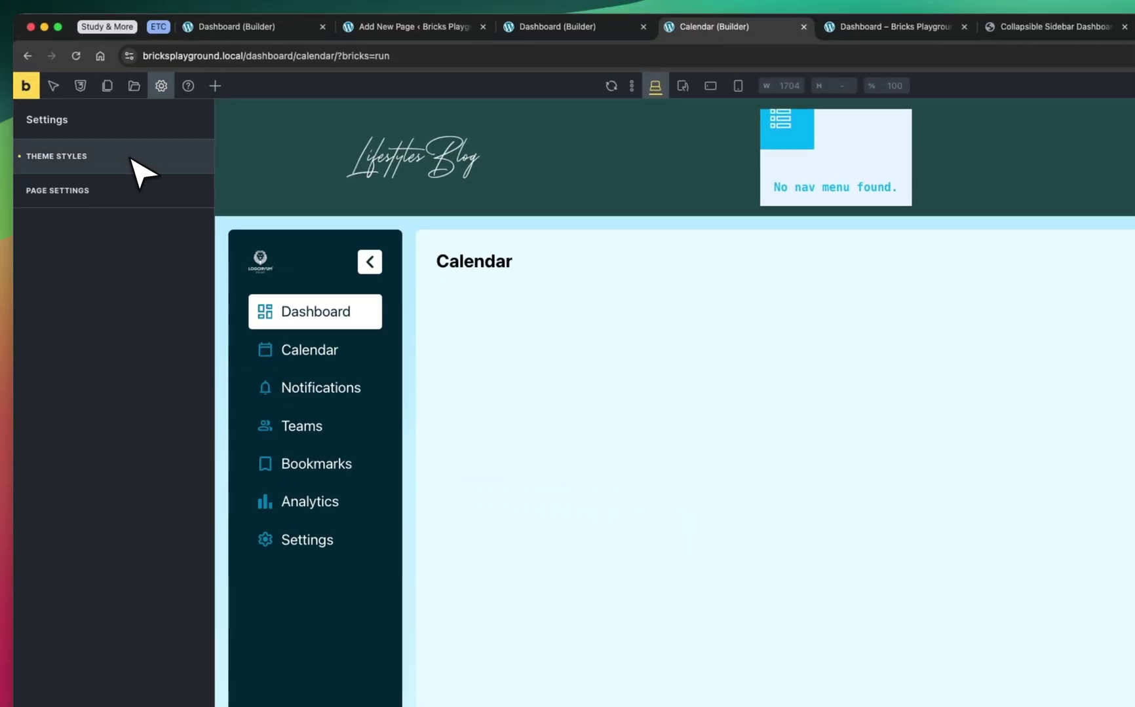
left_click(140, 196)
left_click(128, 157)
left_click(189, 240)
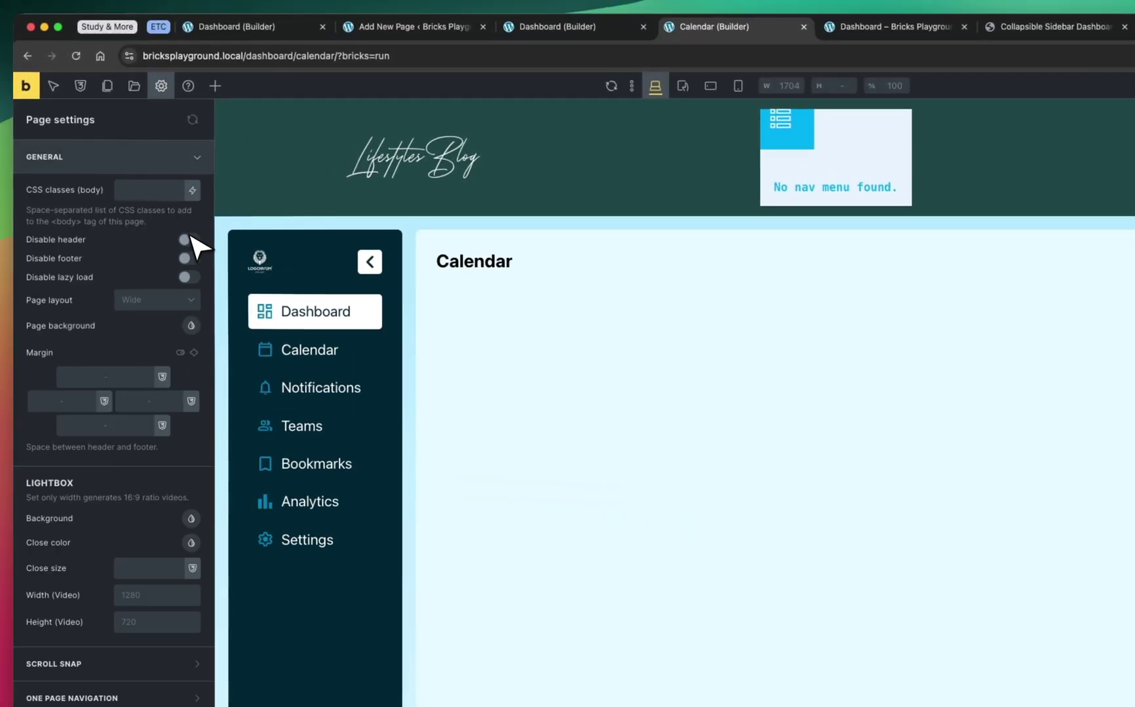
left_click(189, 258)
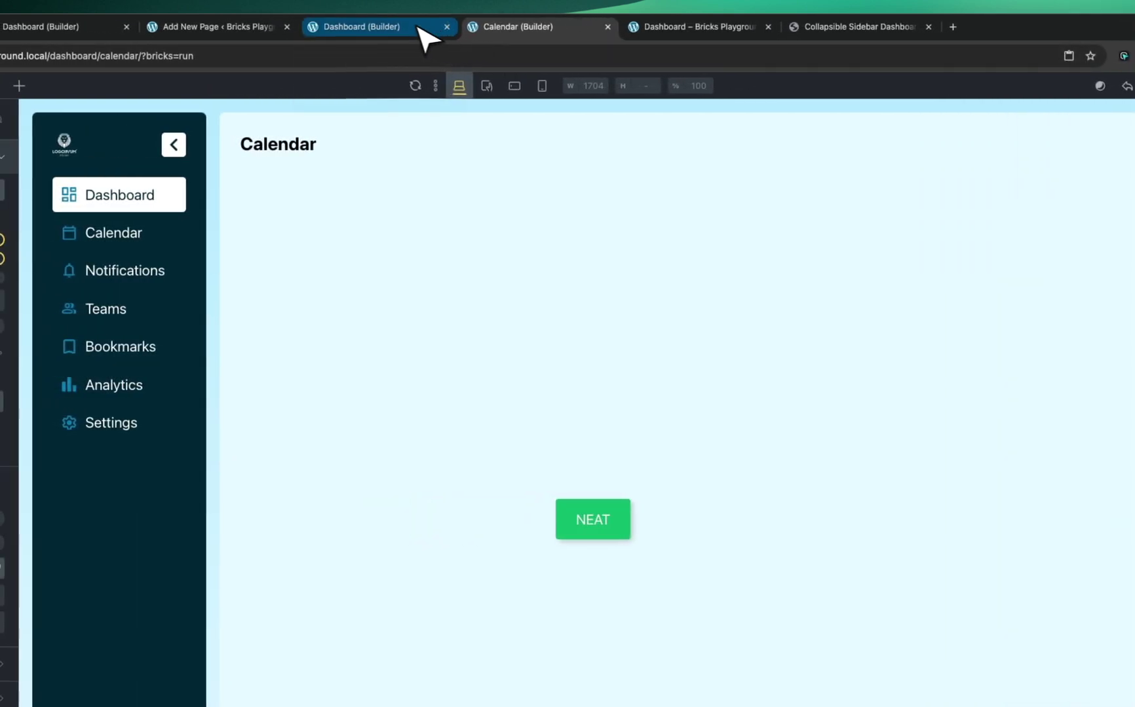
left_click(419, 30)
left_click(518, 29)
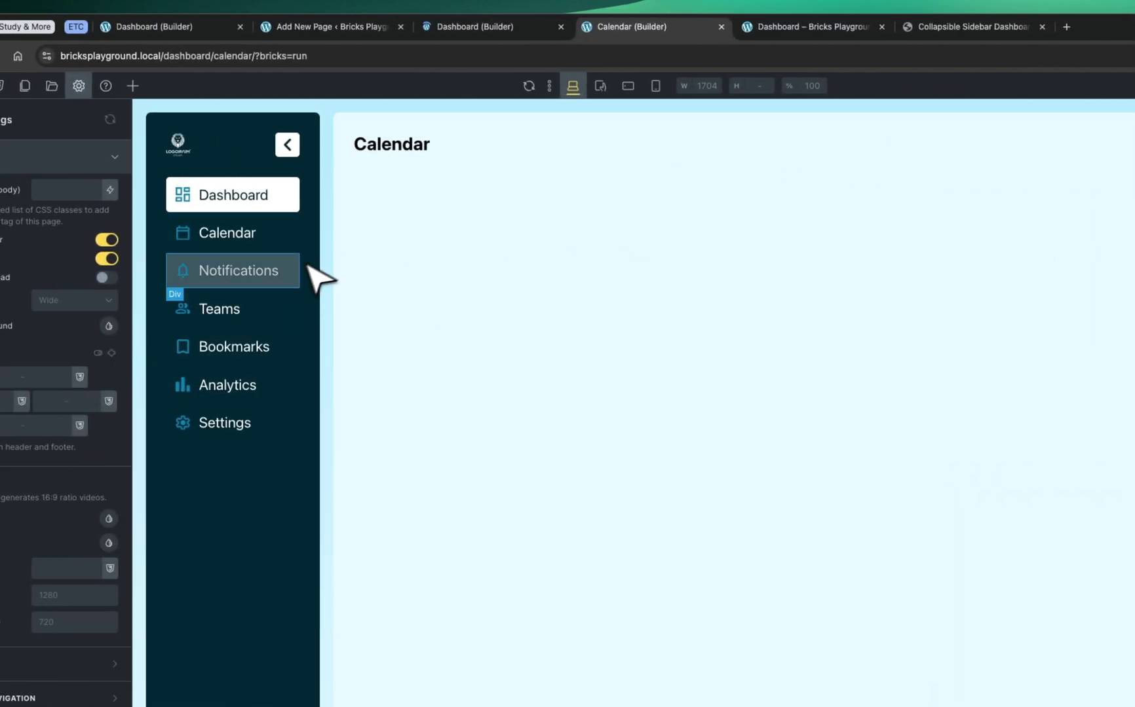
- Link the Calendar item's Nav Link on the Calendar page to the internal page Calendar
left_click(309, 238)
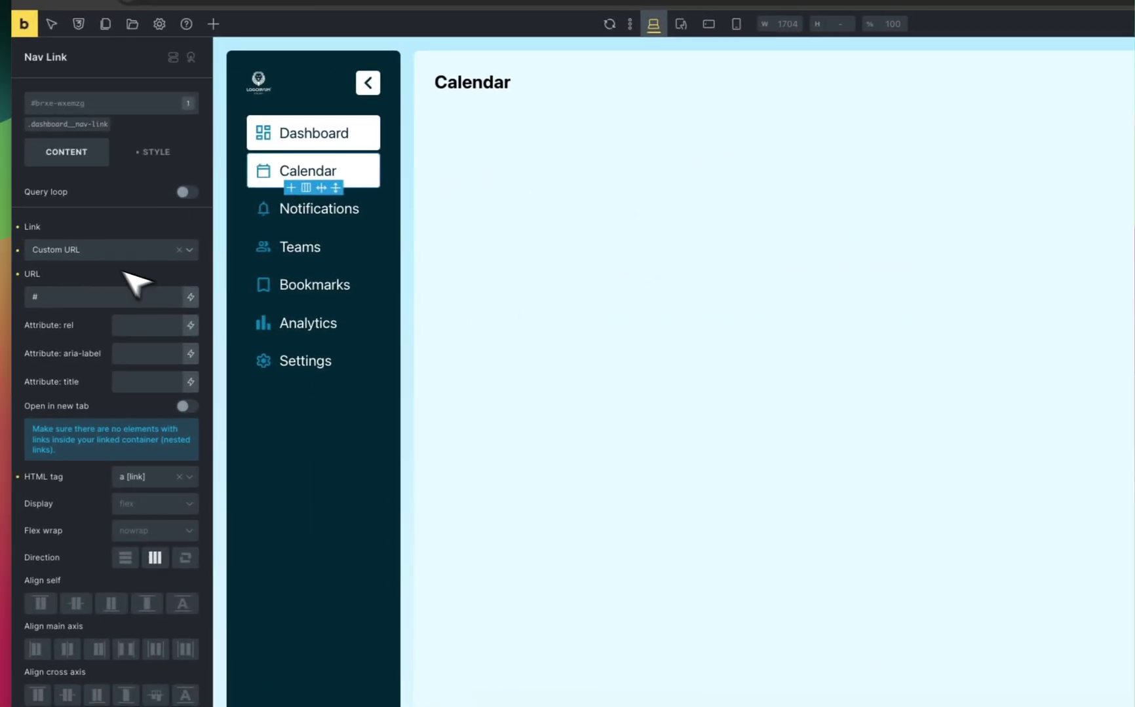
left_click(115, 249)
left_click(102, 264)
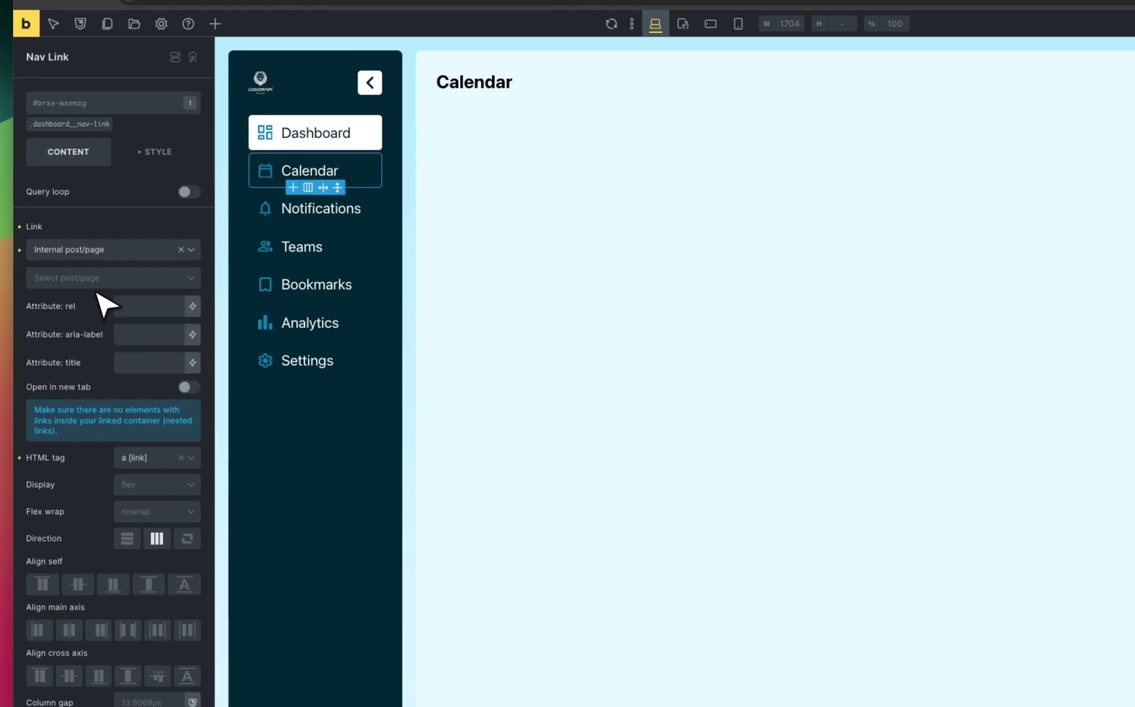
left_click(107, 278)
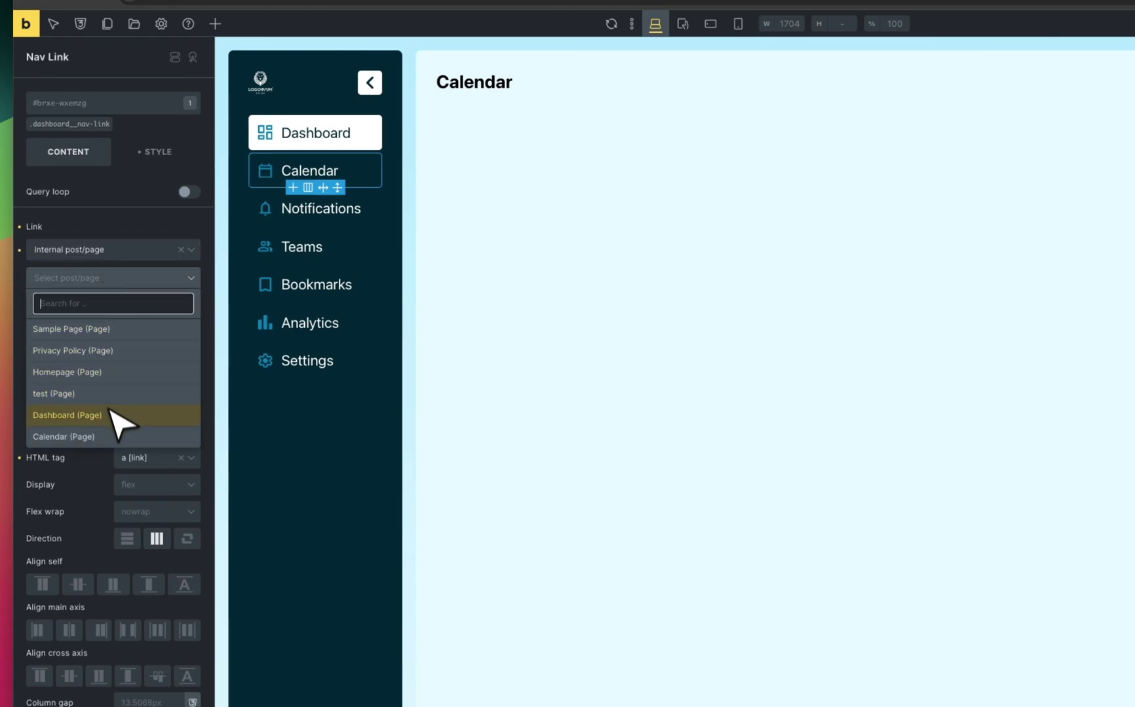
left_click(125, 436)
- Save the Calendar page and test the sidebar's Calendar and Dashboard links on the frontend
left_click(1102, 86)
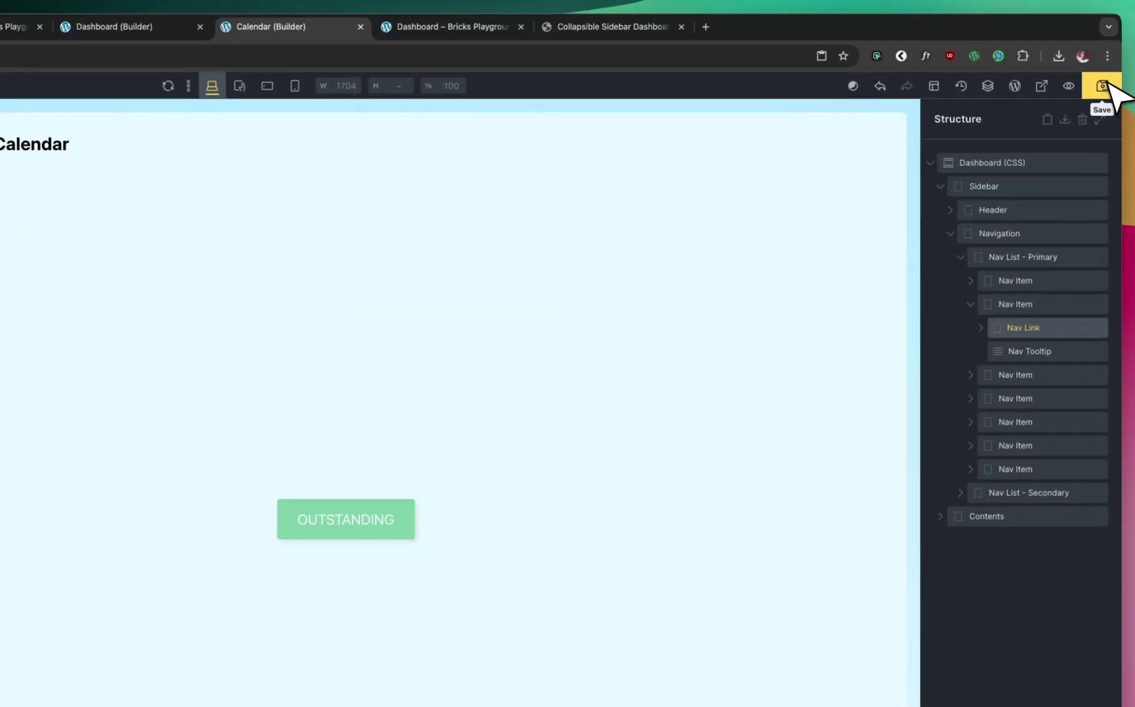
left_click(1041, 85)
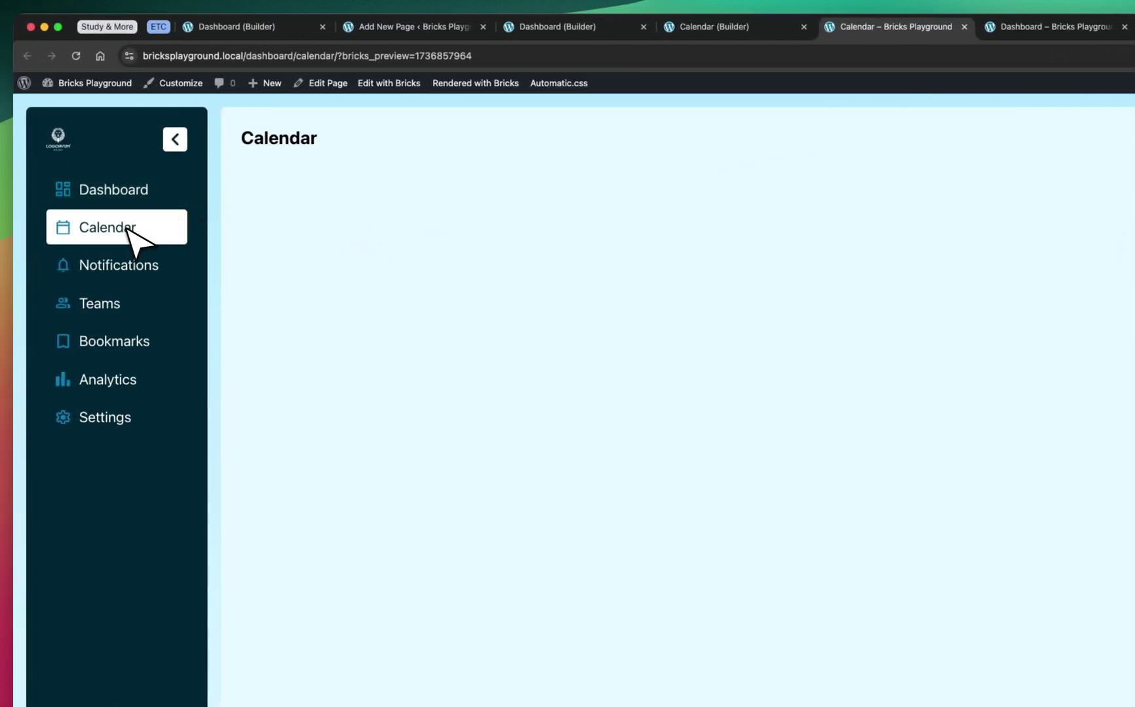
left_click(156, 233)
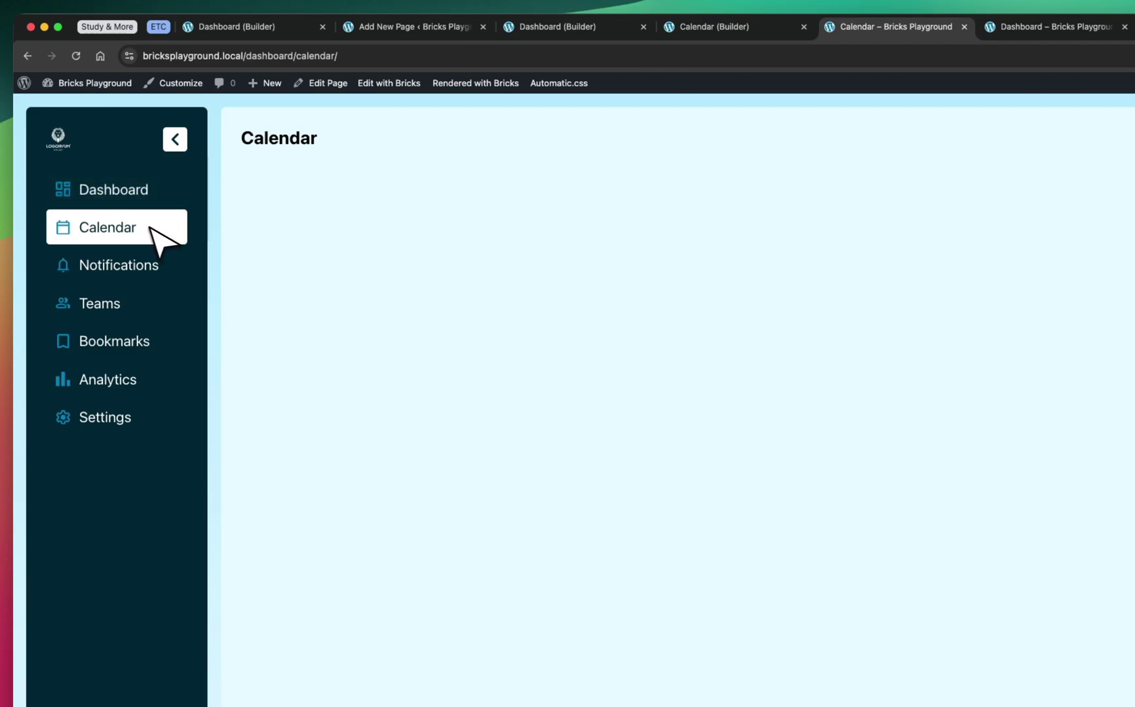
left_click(112, 188)
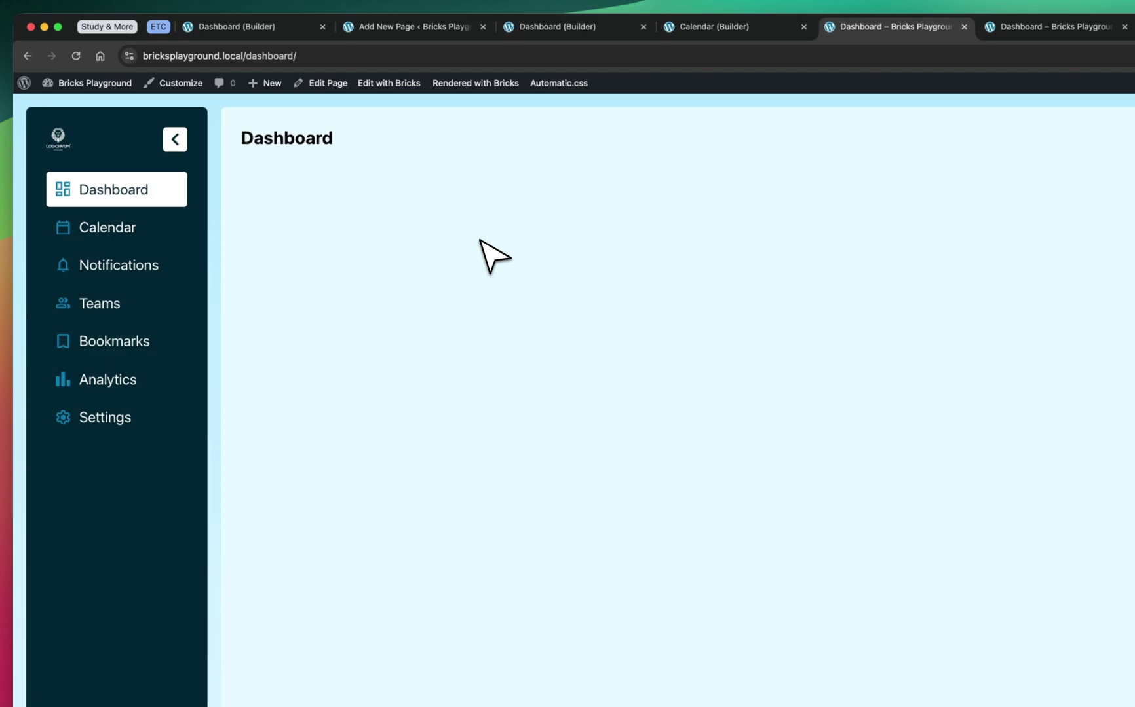
- Return to the Dashboard page's builder and examine the Sidebar's navigation structure and the first item's Nav Icon
left_click(556, 26)
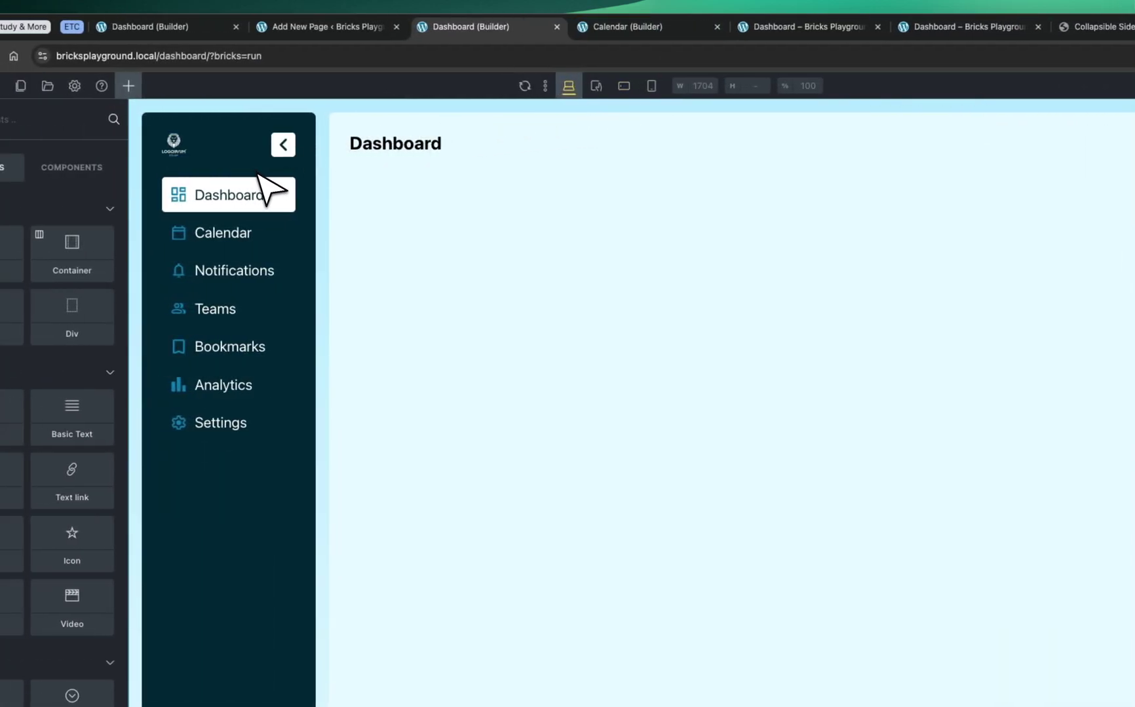
left_click(261, 185)
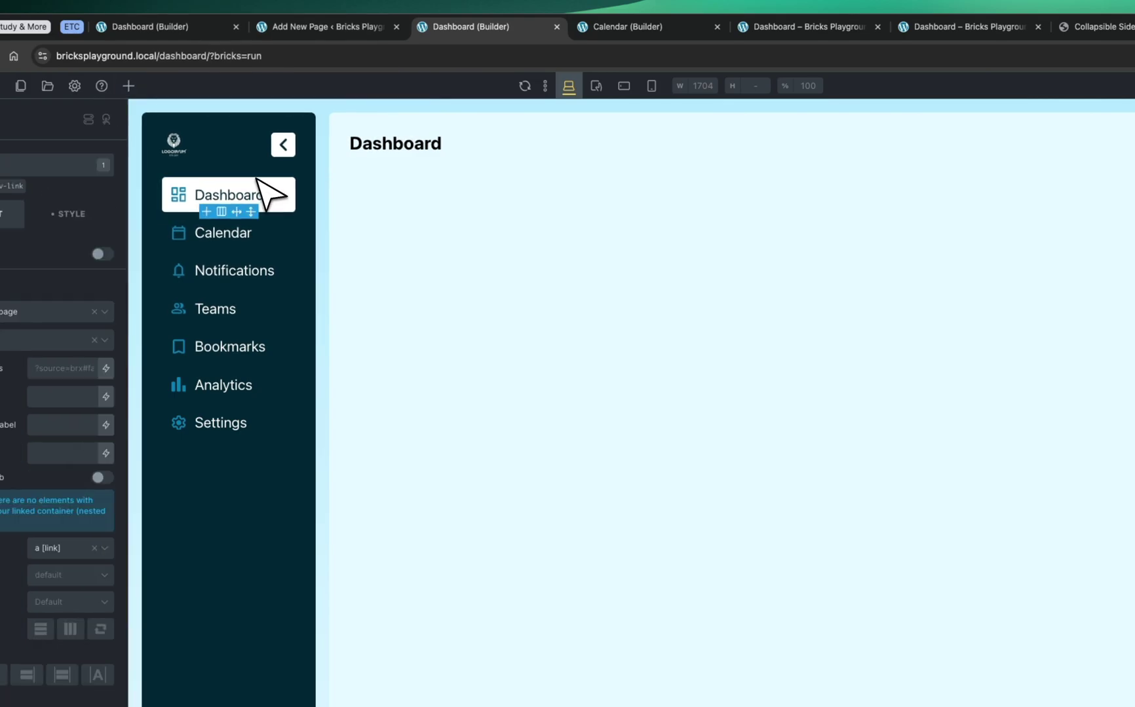
left_click(949, 155)
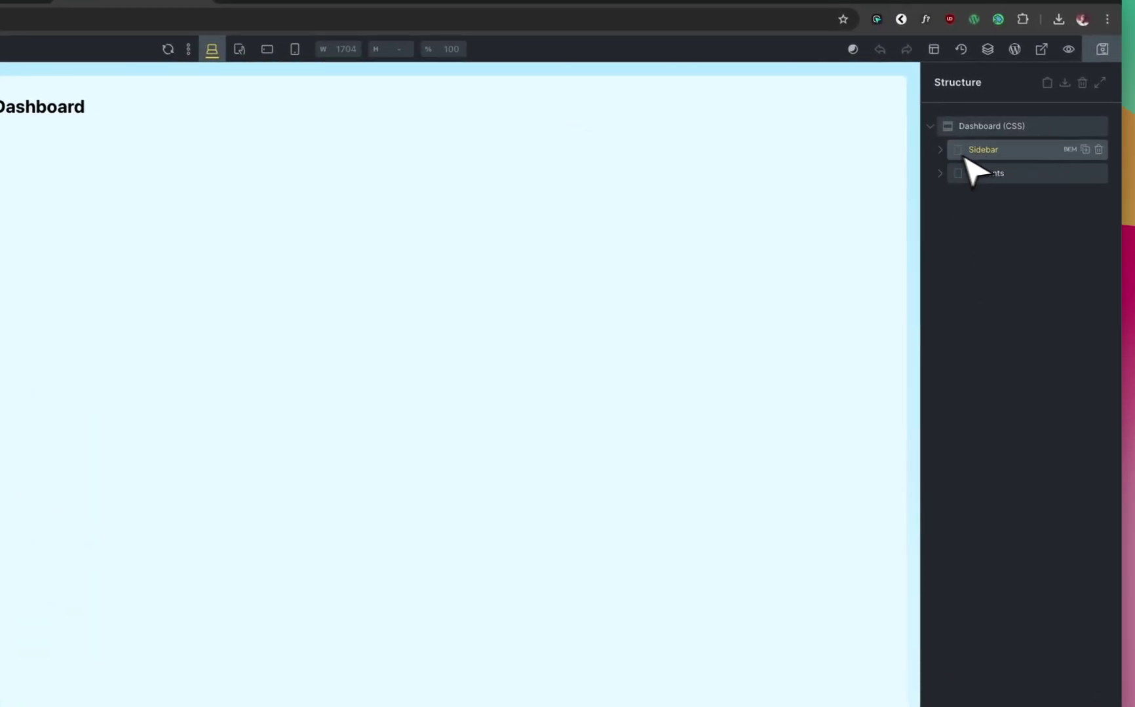
left_click(950, 154)
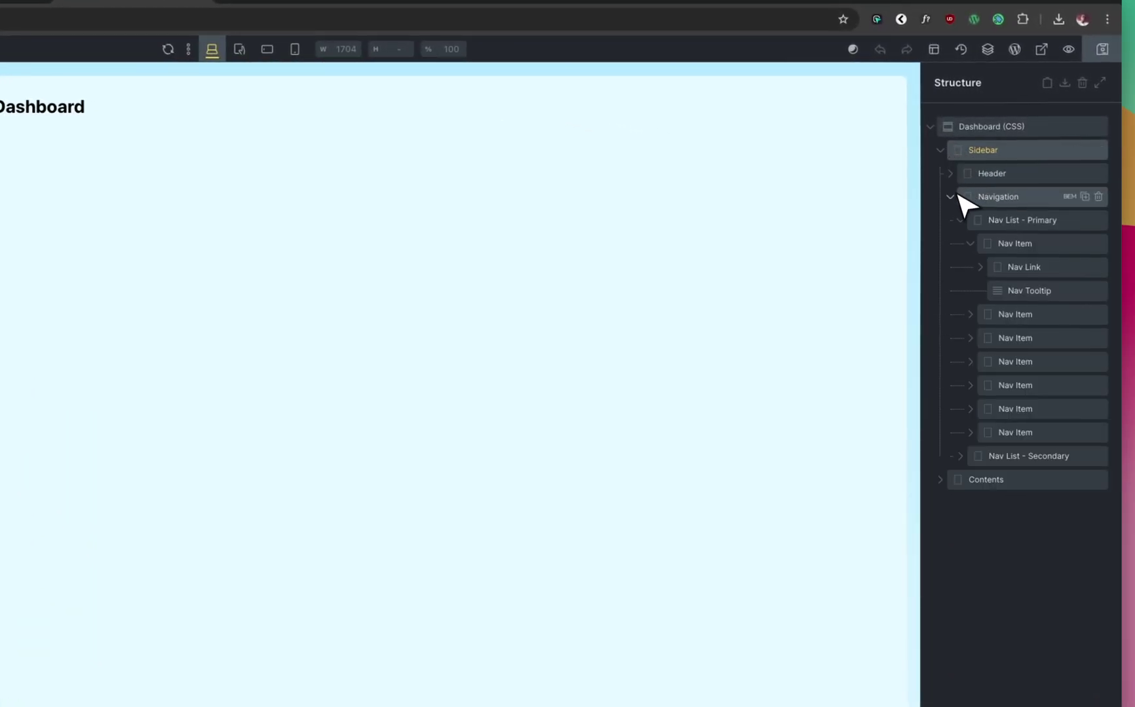
left_click(960, 196)
right_click(1018, 155)
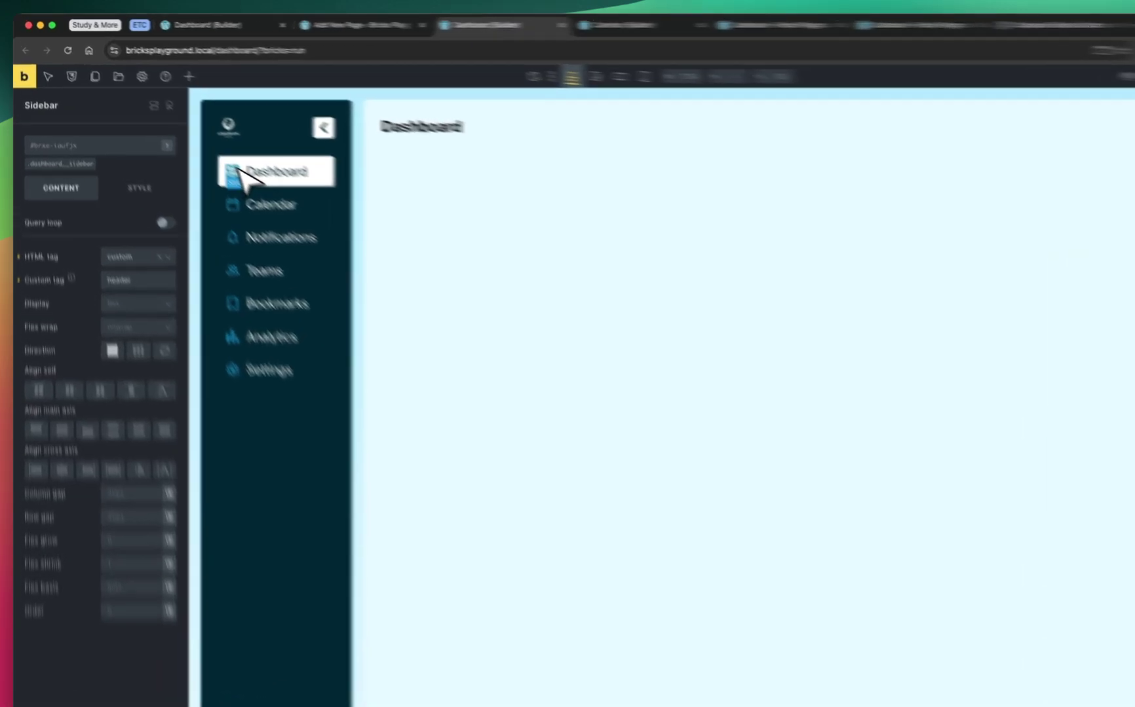
left_click(194, 146)
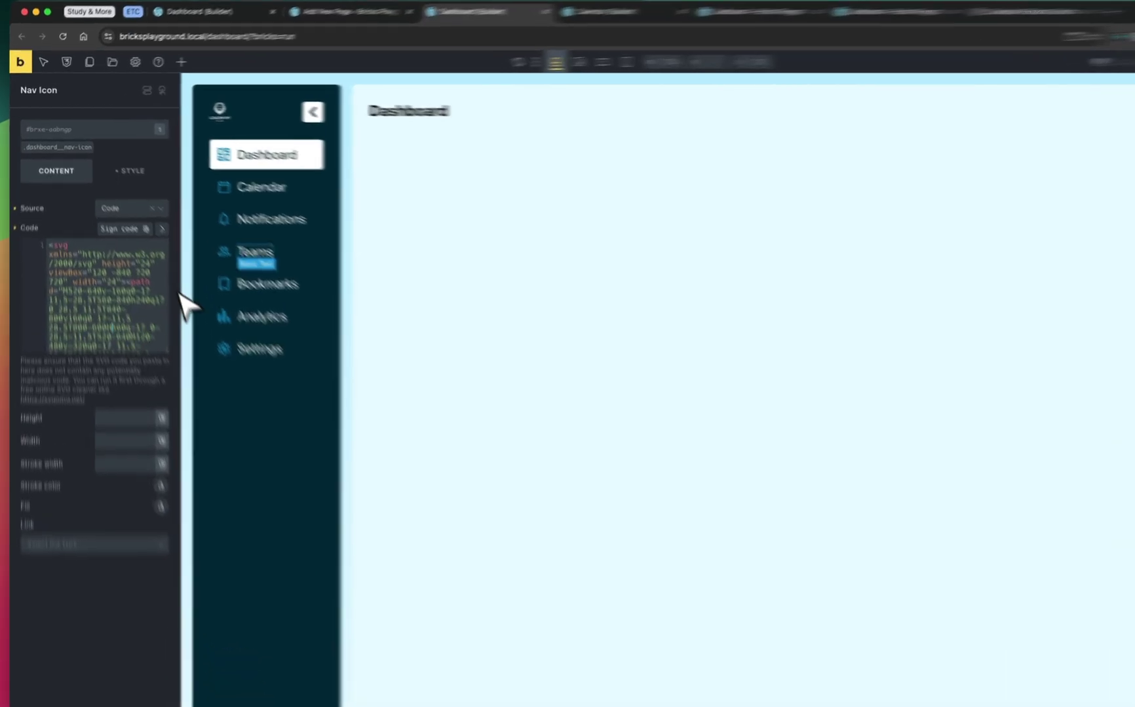
left_click(365, 167)
- Examine the Dashboard (CSS) section's context options, its Sidebar element and the Heading inside Contents
right_click(1011, 140)
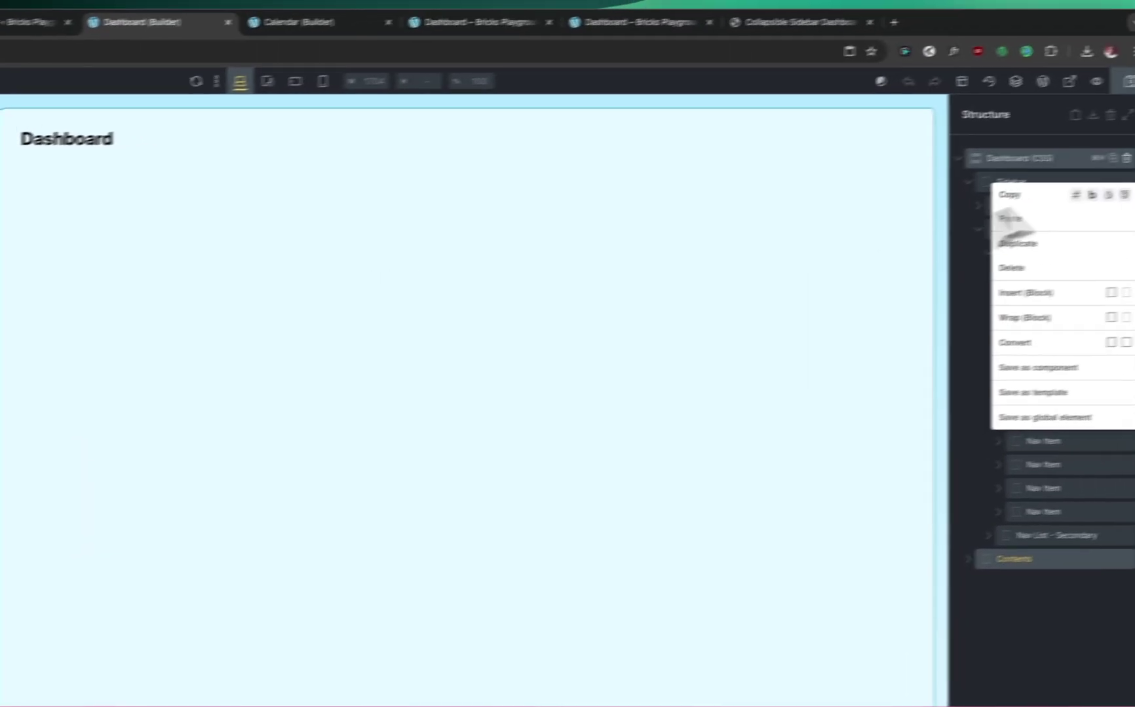
left_click(1048, 158)
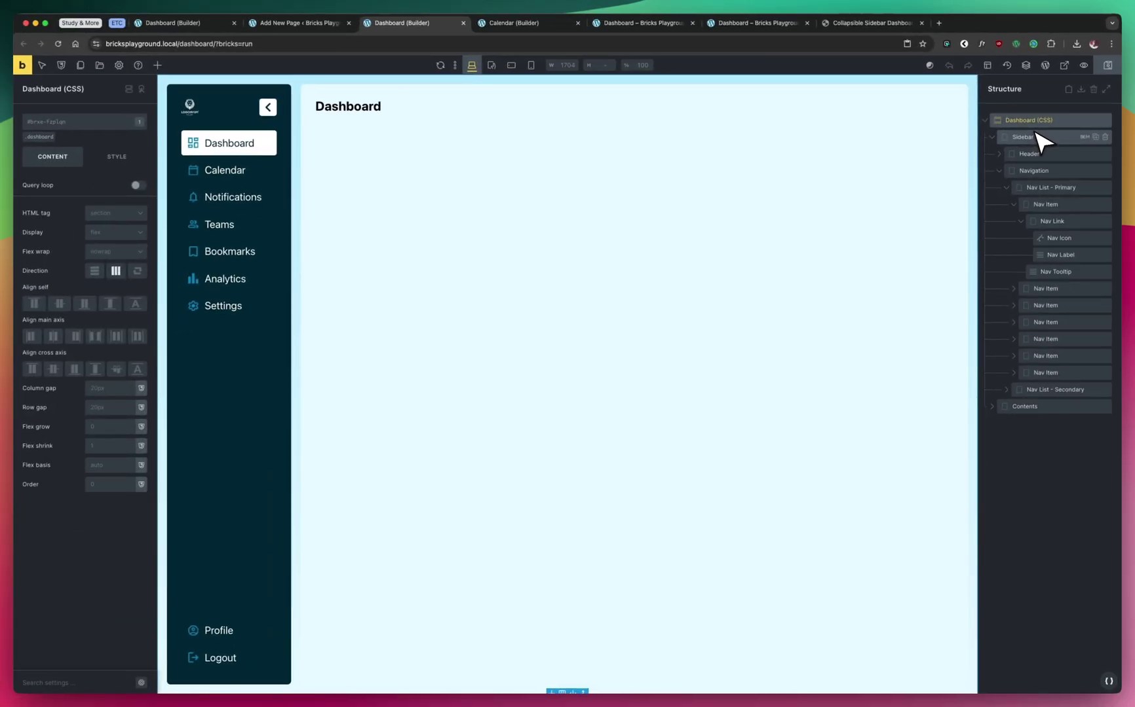
left_click(1042, 138)
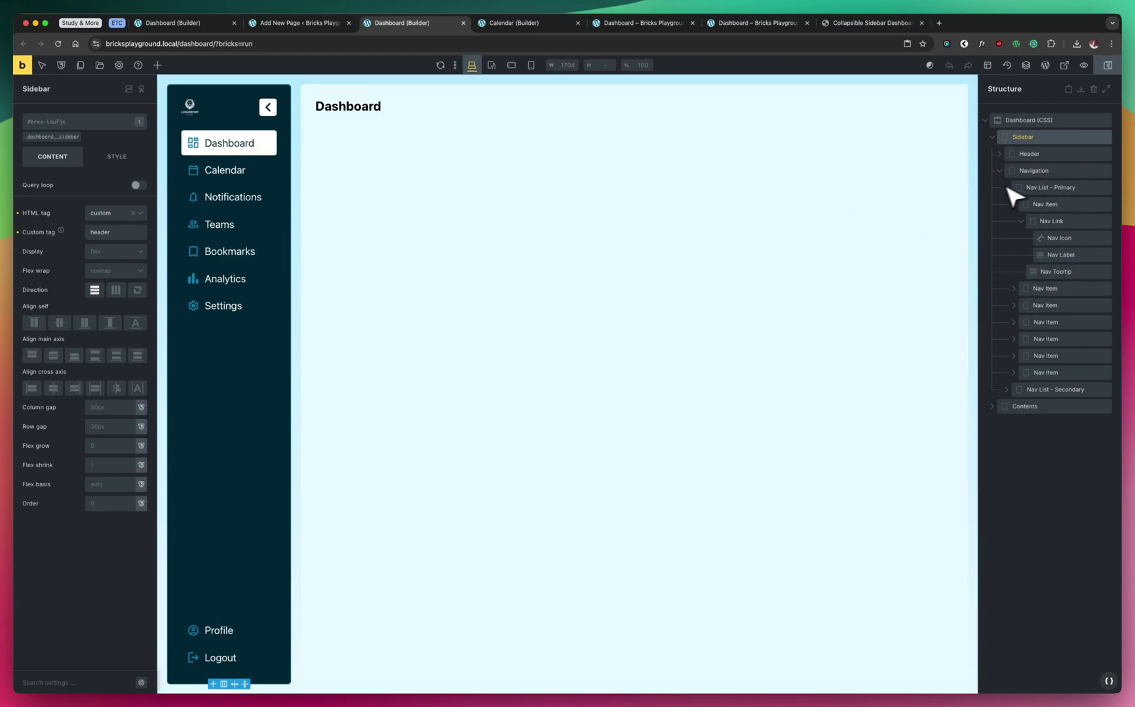
left_click(992, 137)
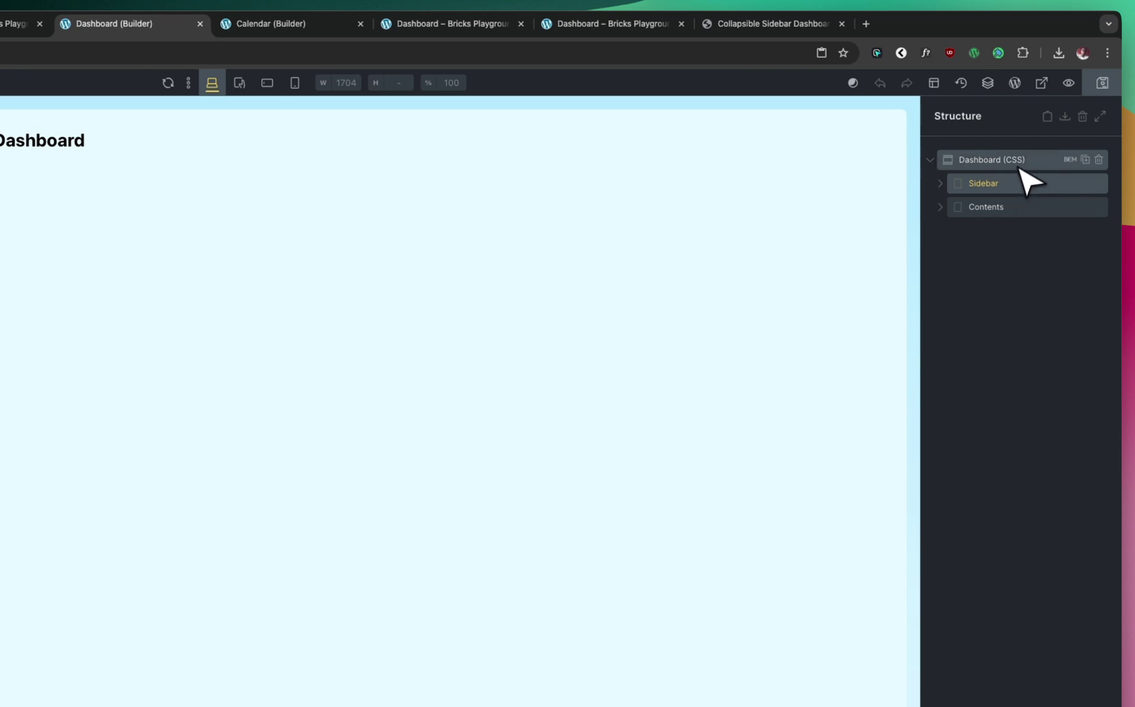
left_click(940, 207)
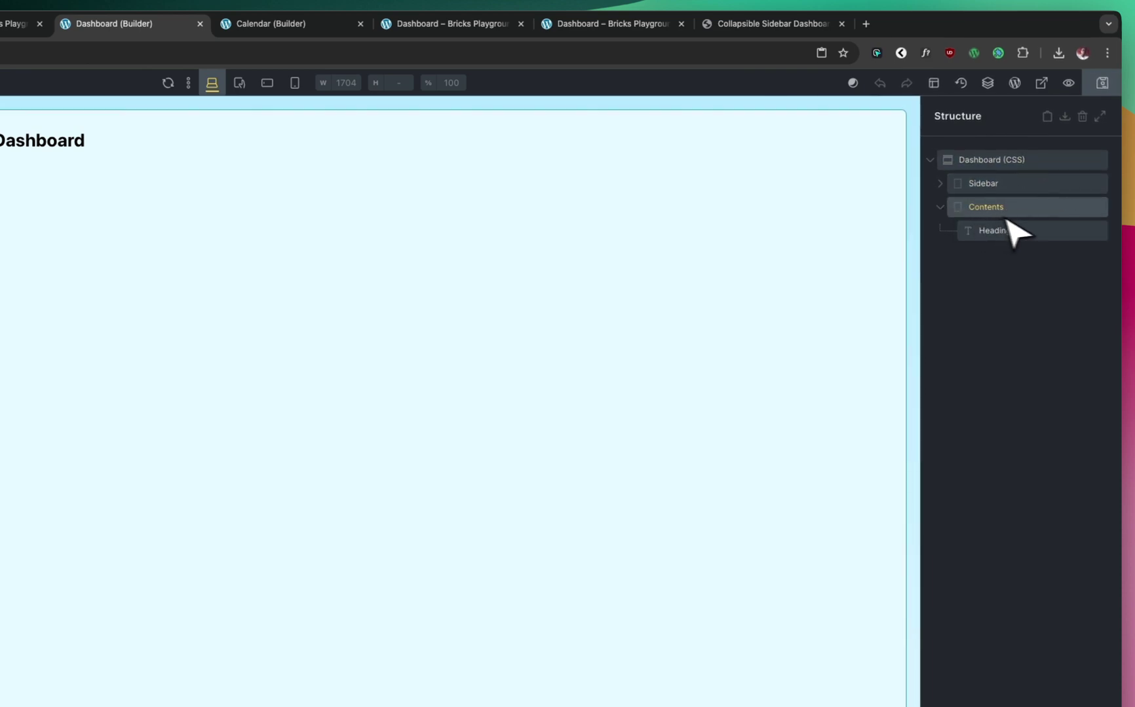
left_click(1015, 232)
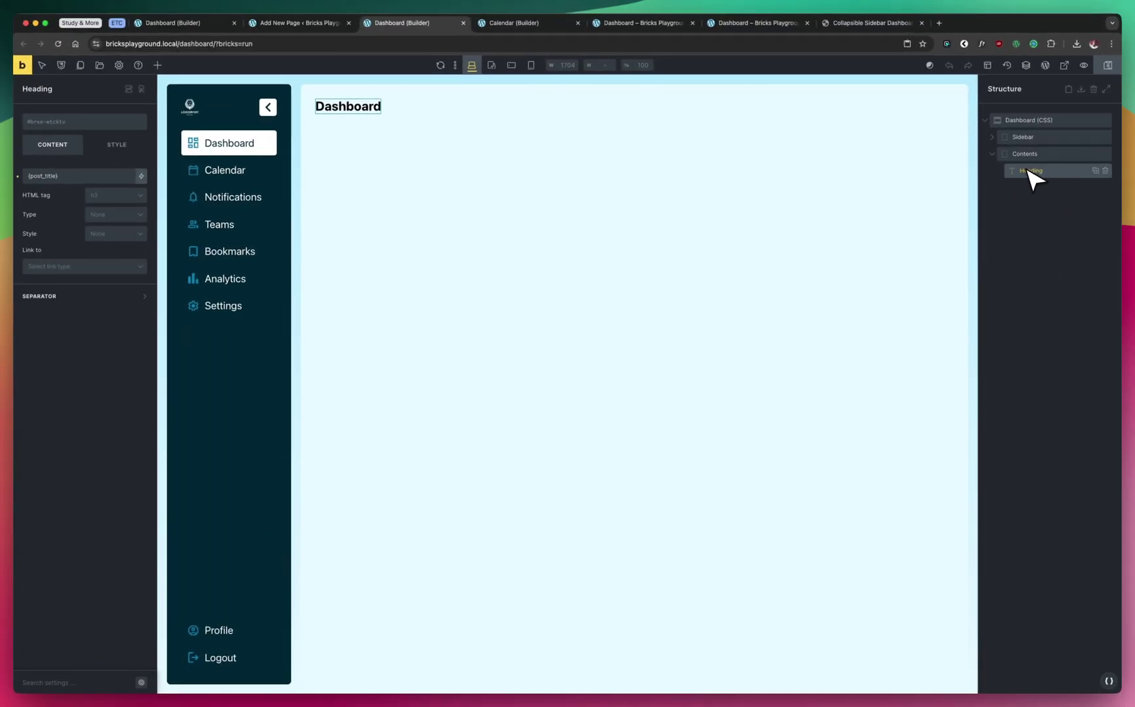
left_click(993, 138)
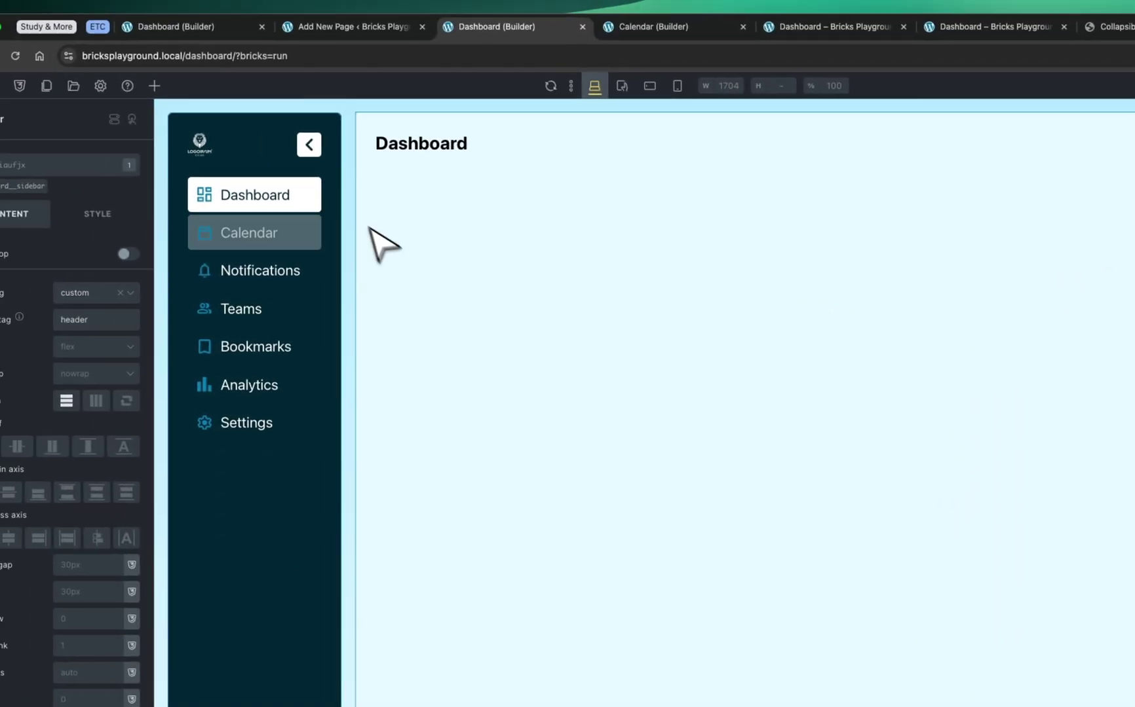
- Link the Calendar item's Nav Link on the Dashboard page to the internal page Calendar and save the page
left_click(298, 243)
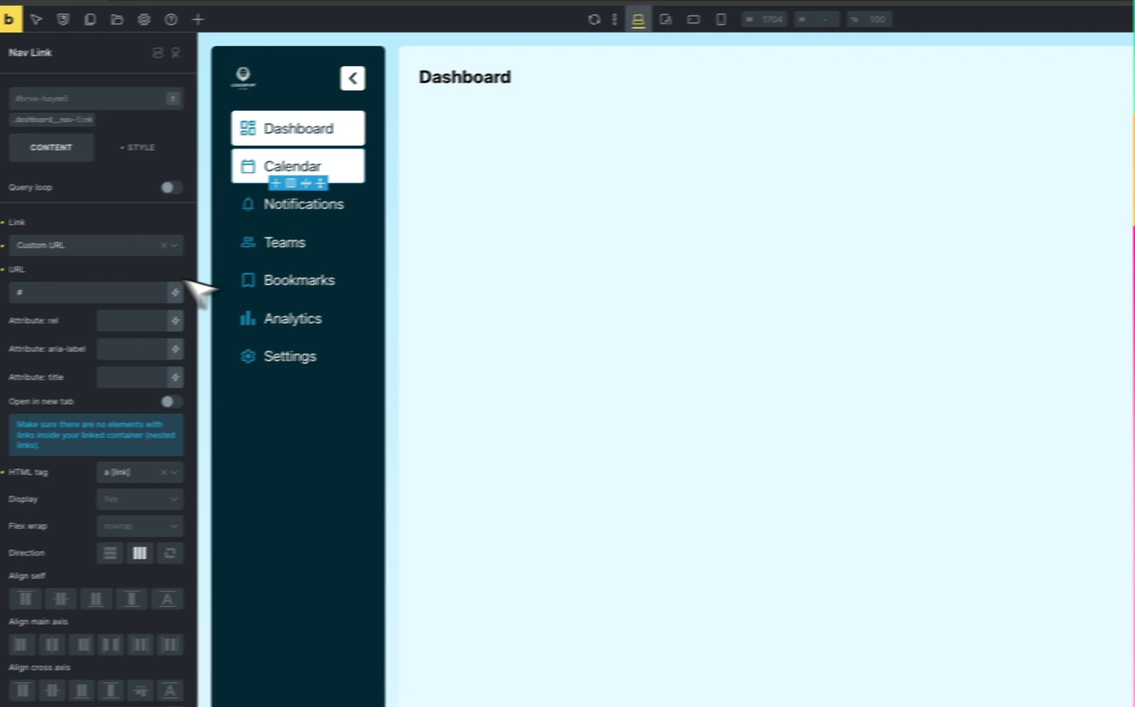
left_click(125, 244)
left_click(131, 258)
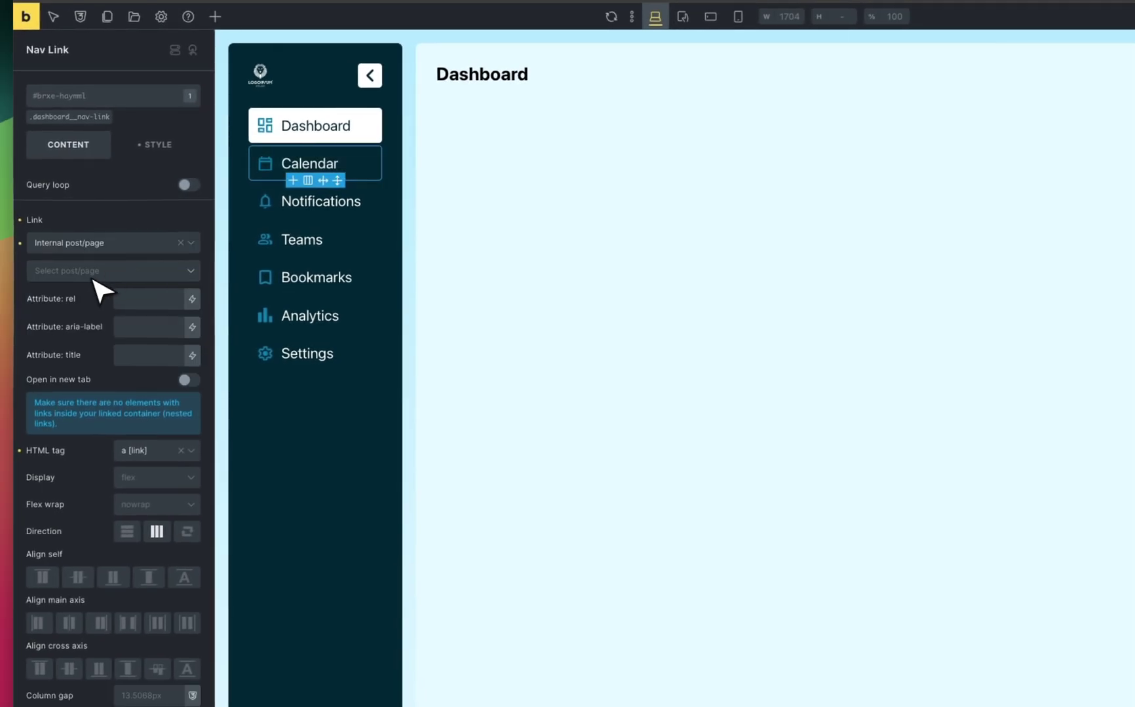
left_click(93, 278)
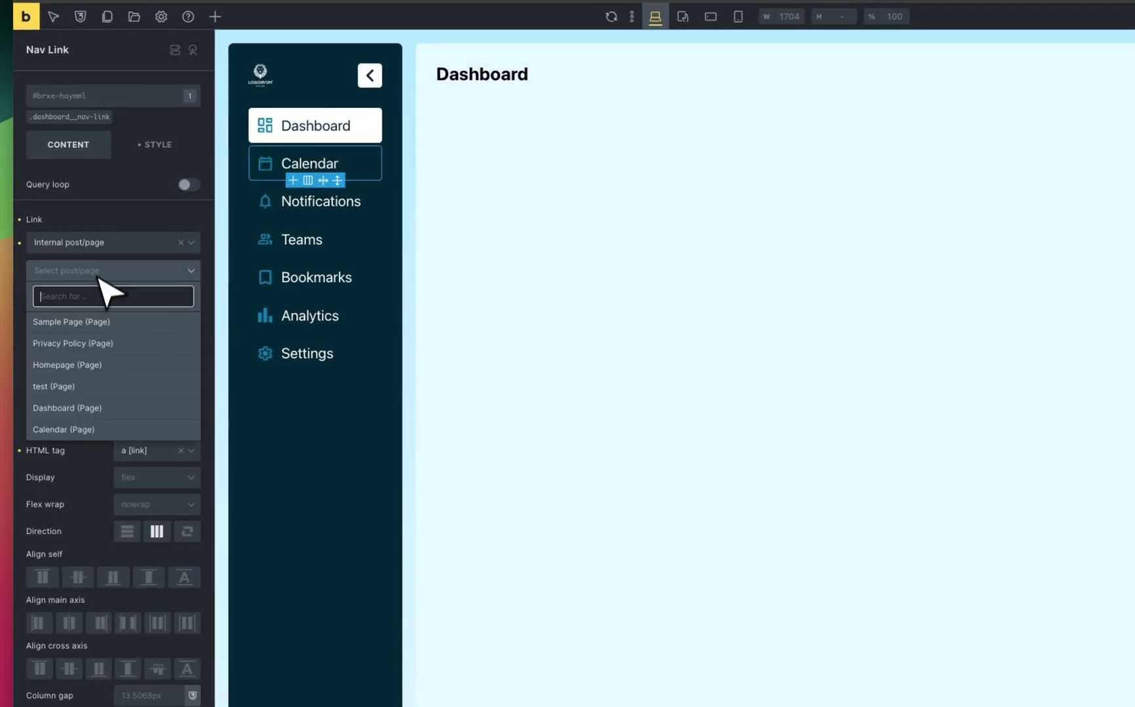
left_click(105, 429)
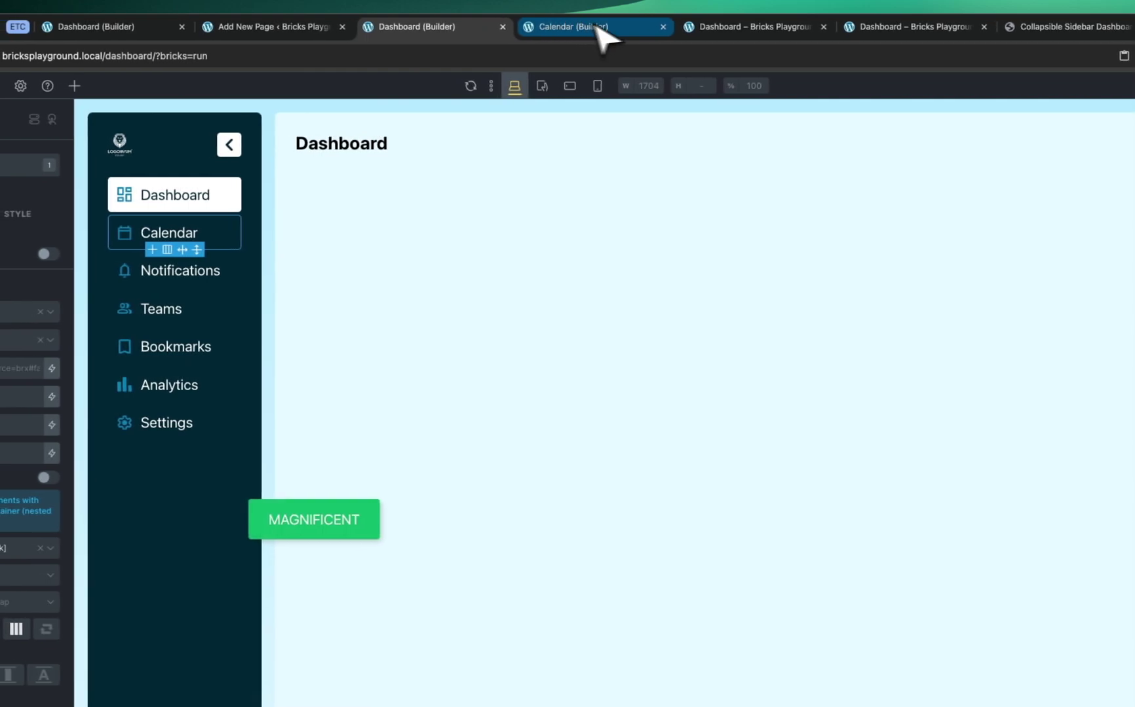
- Close the Calendar page's builder and reload the Dashboard page on the frontend
left_click(393, 27)
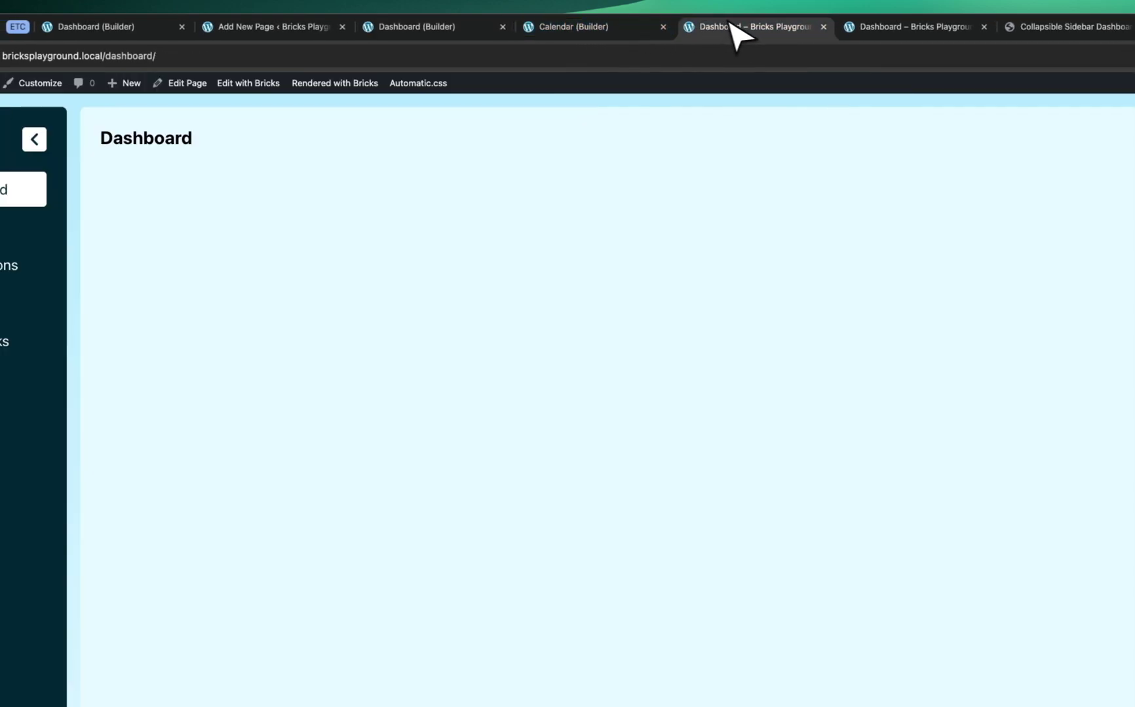
left_click(663, 27)
right_click(726, 251)
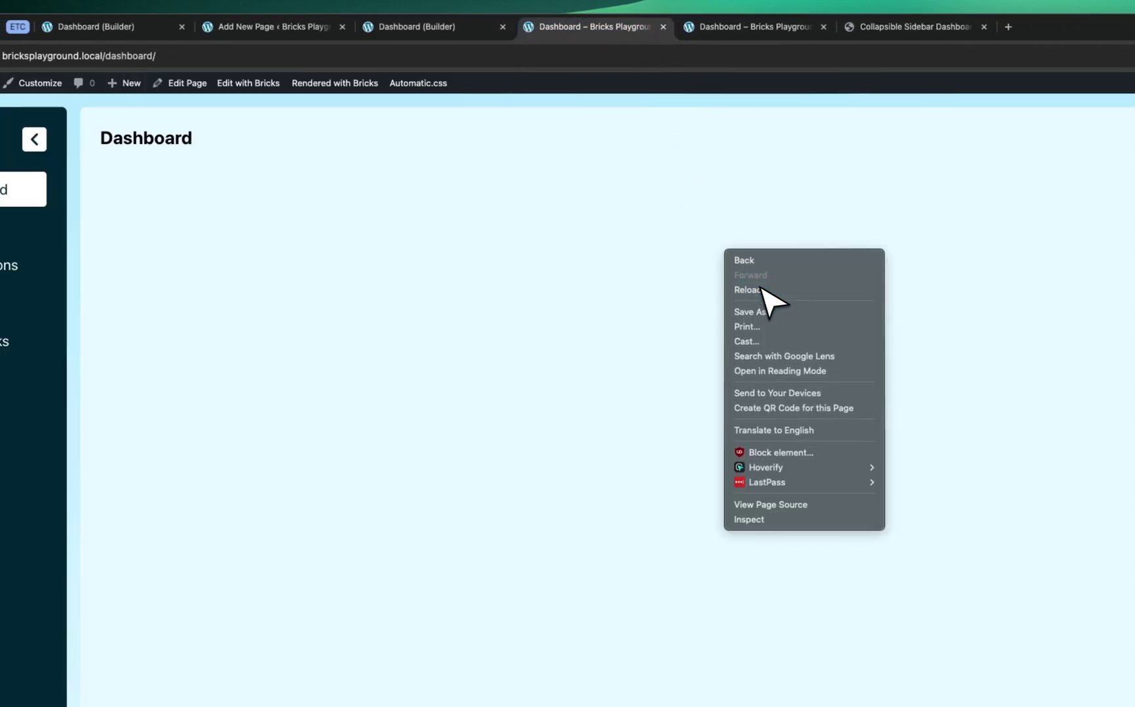
left_click(760, 289)
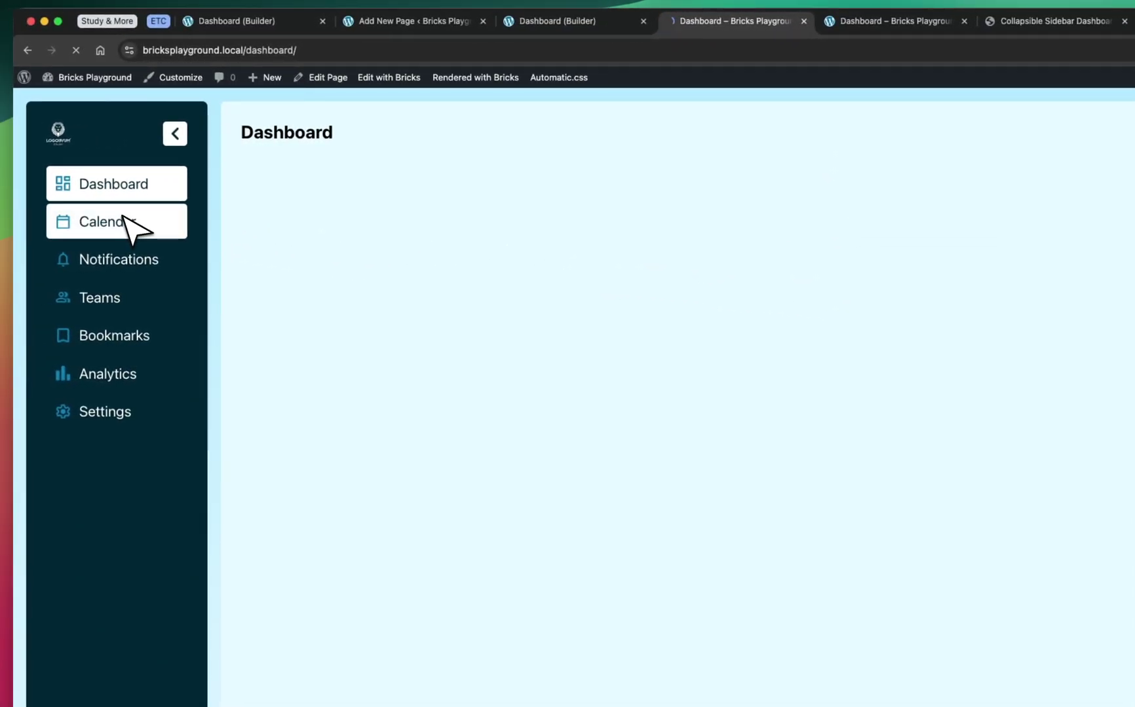
- Test the sidebar's Calendar and Dashboard links on the frontend, checking each page's heading after every switch
left_click(122, 216)
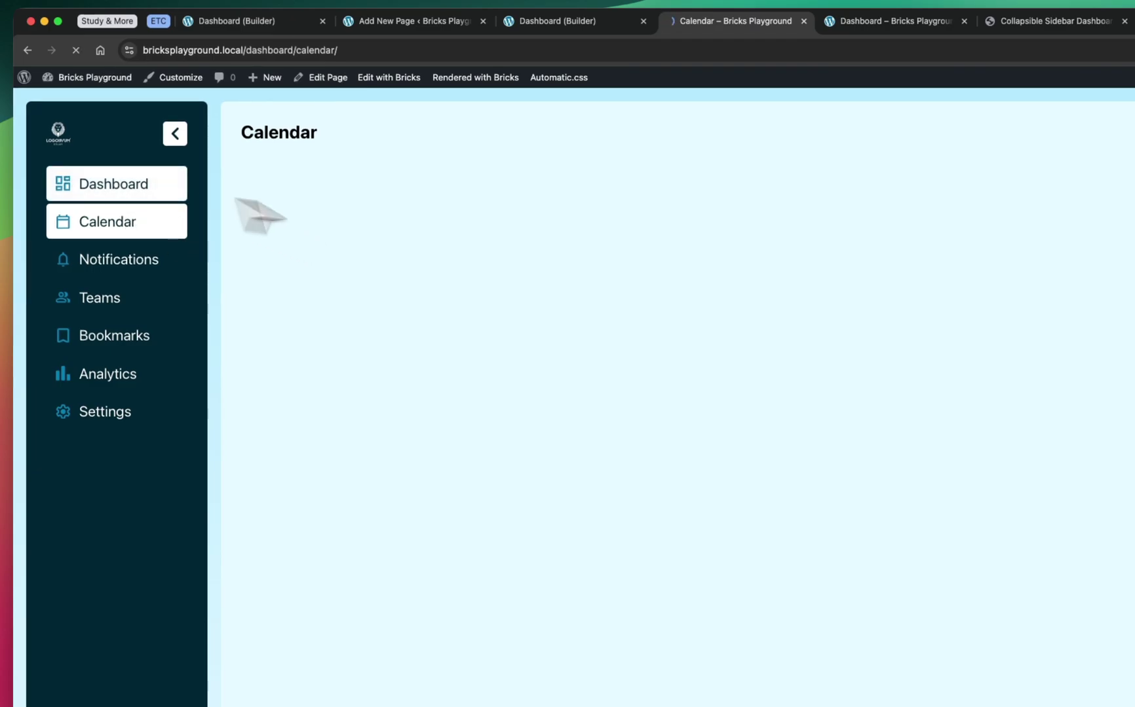
key("super+bracketleft")
left_click(190, 223)
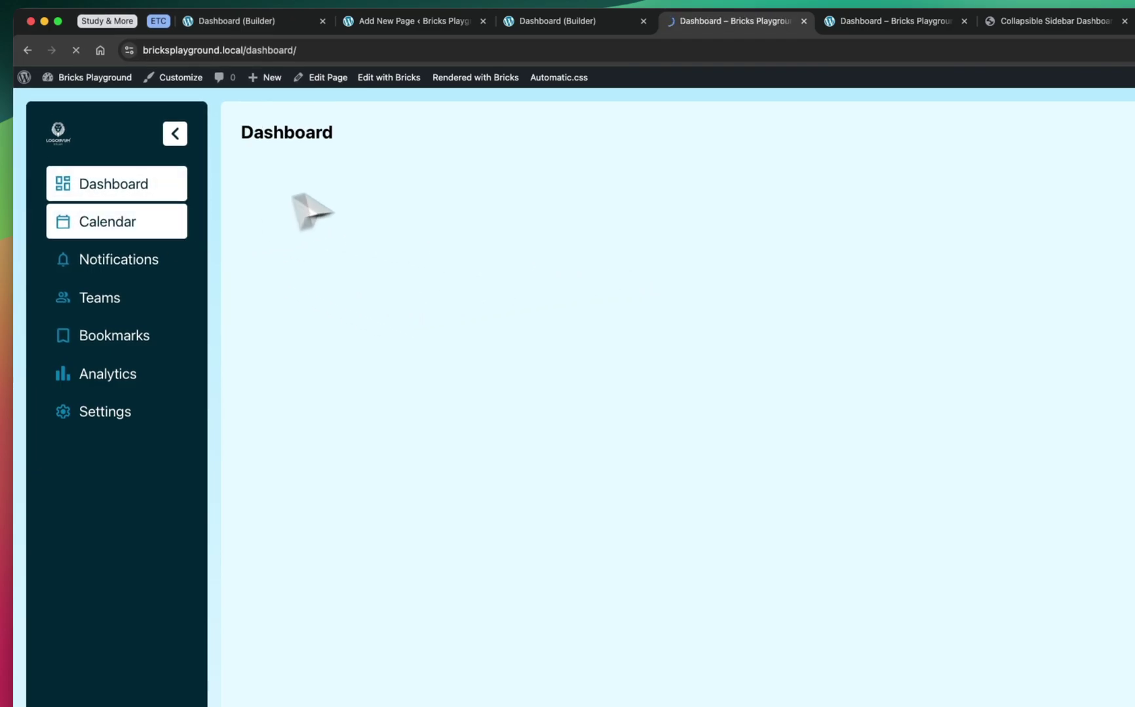
double_click(281, 134)
left_click(299, 142)
double_click(299, 138)
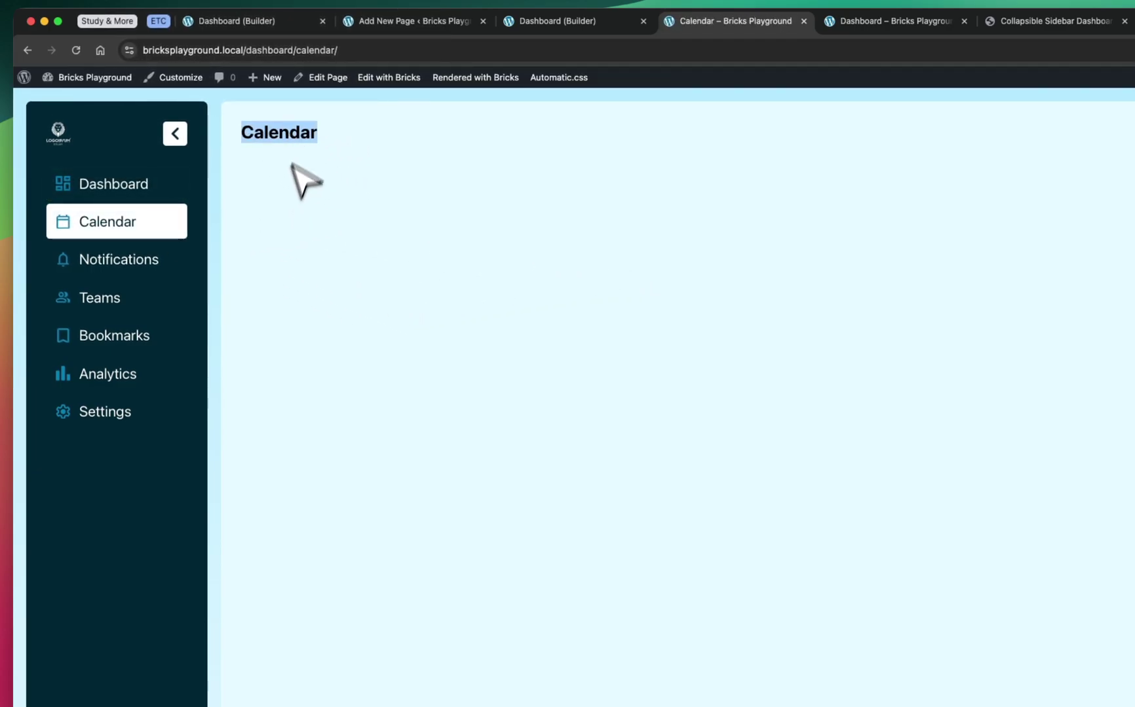
left_click(124, 188)
double_click(279, 135)
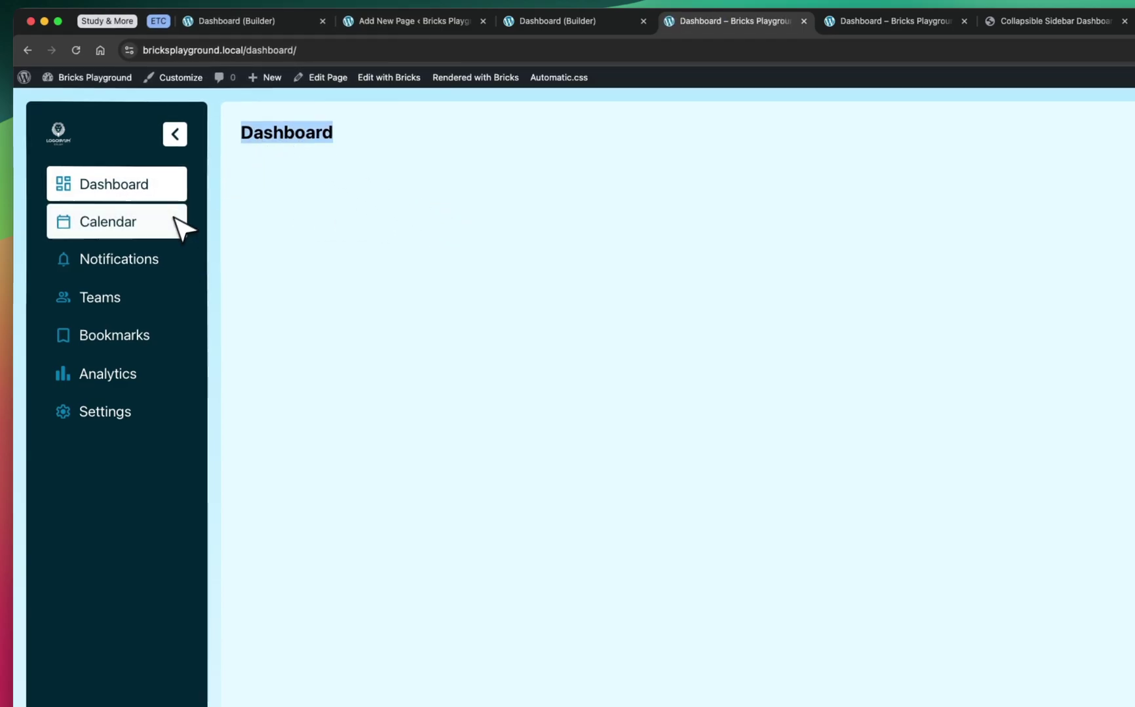
left_click(174, 220)
double_click(306, 135)
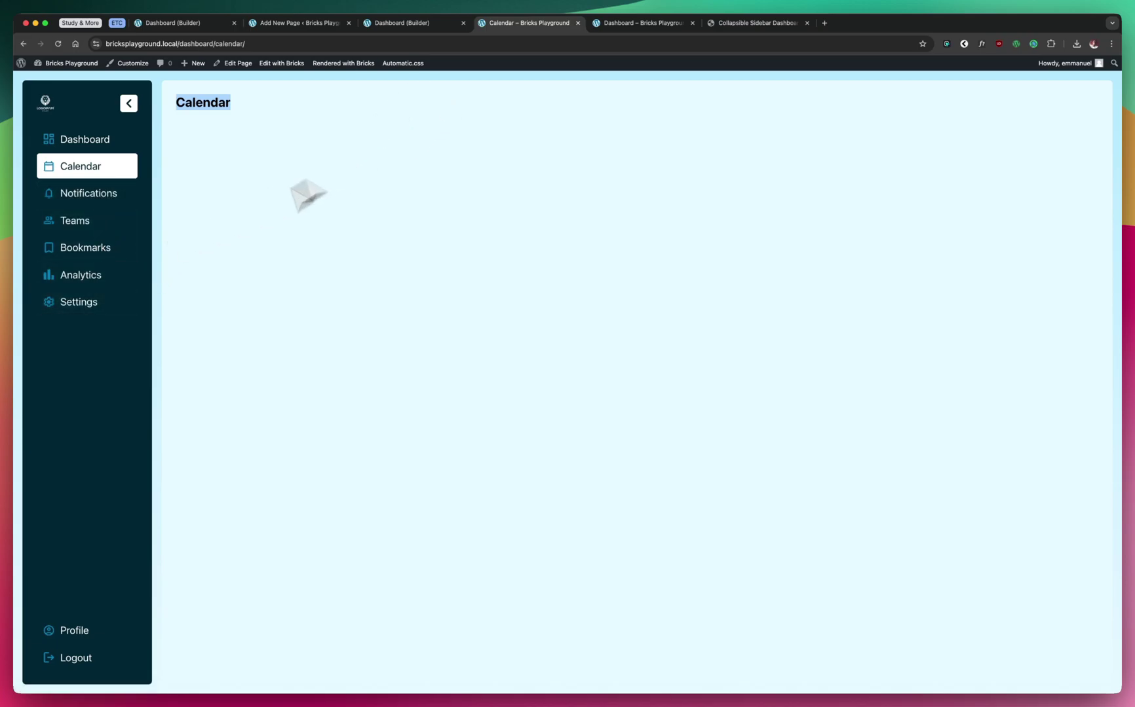
- Link the Logout item's Nav Link on the Dashboard page to the dynamic data Logout URL (site_logout) and save the page
left_click(411, 24)
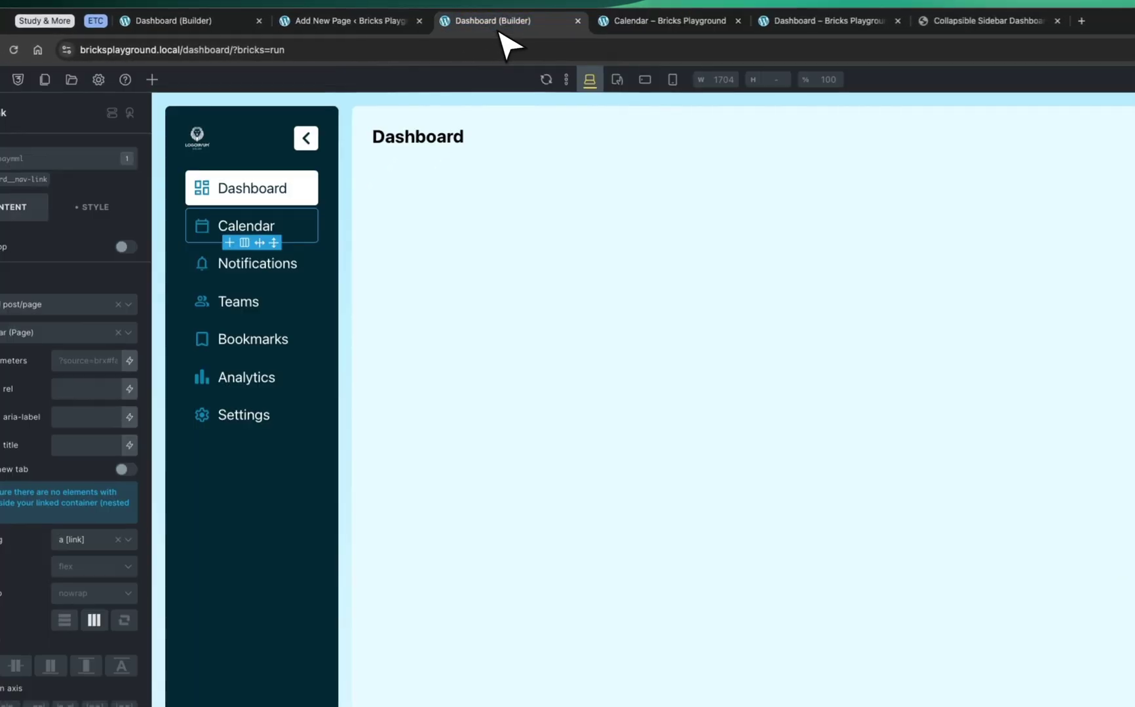
left_click(234, 644)
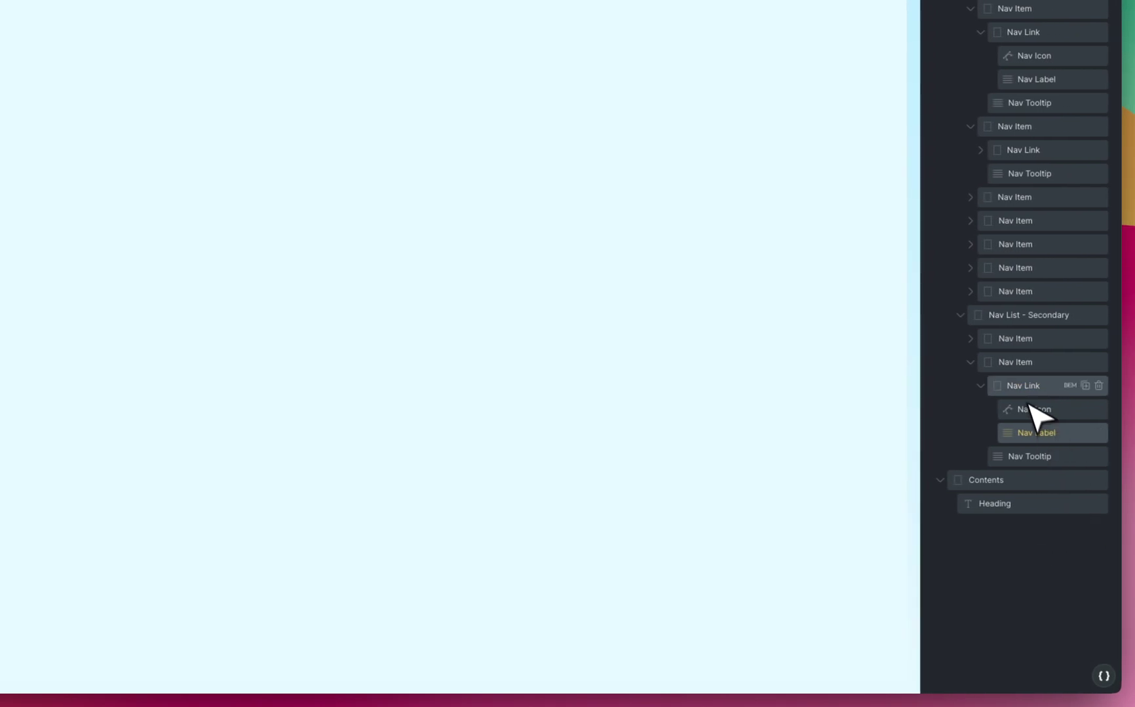
left_click(1027, 388)
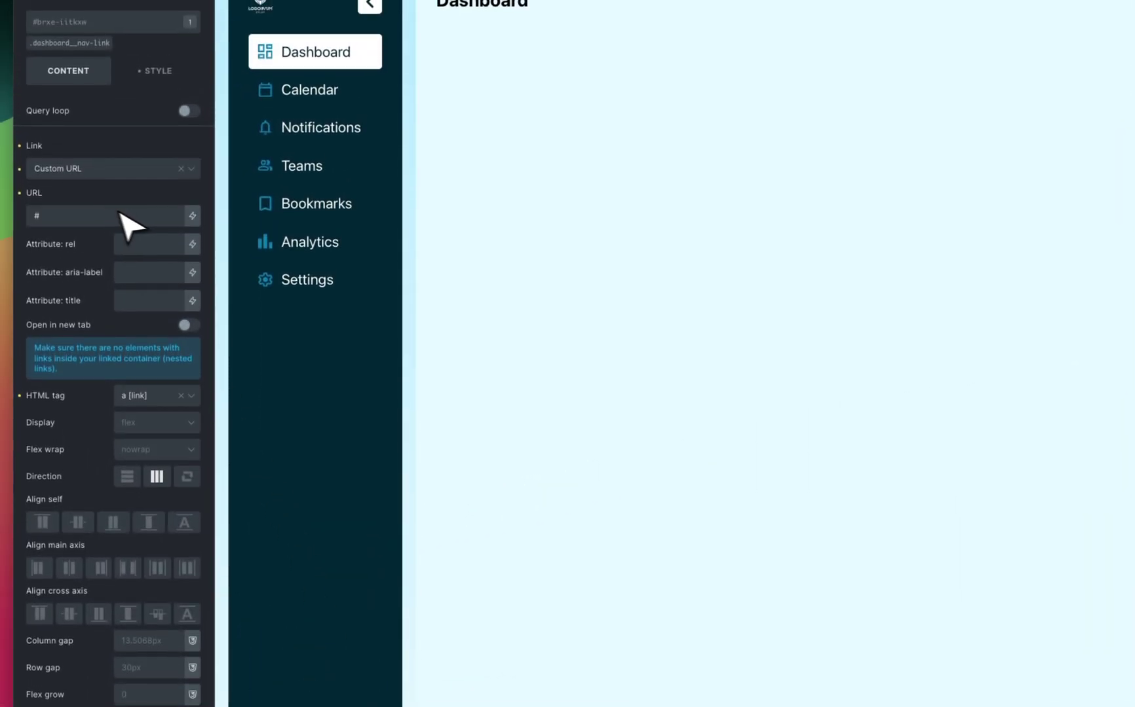
double_click(120, 215)
key("BackSpace")
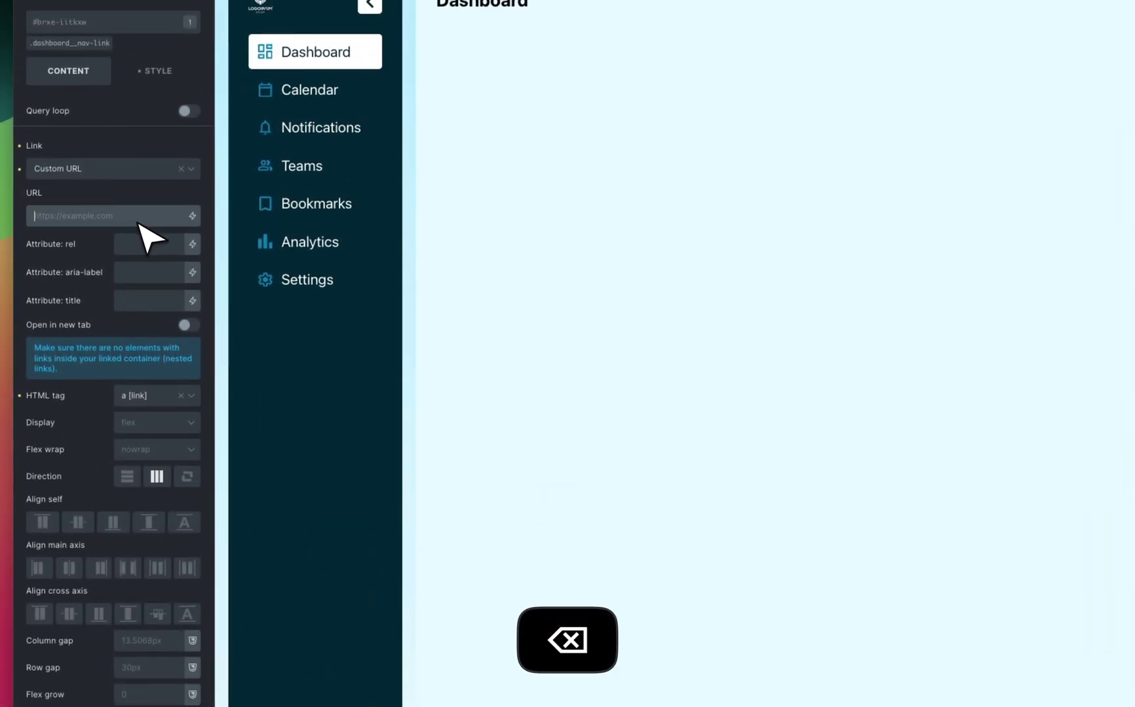
left_click(134, 168)
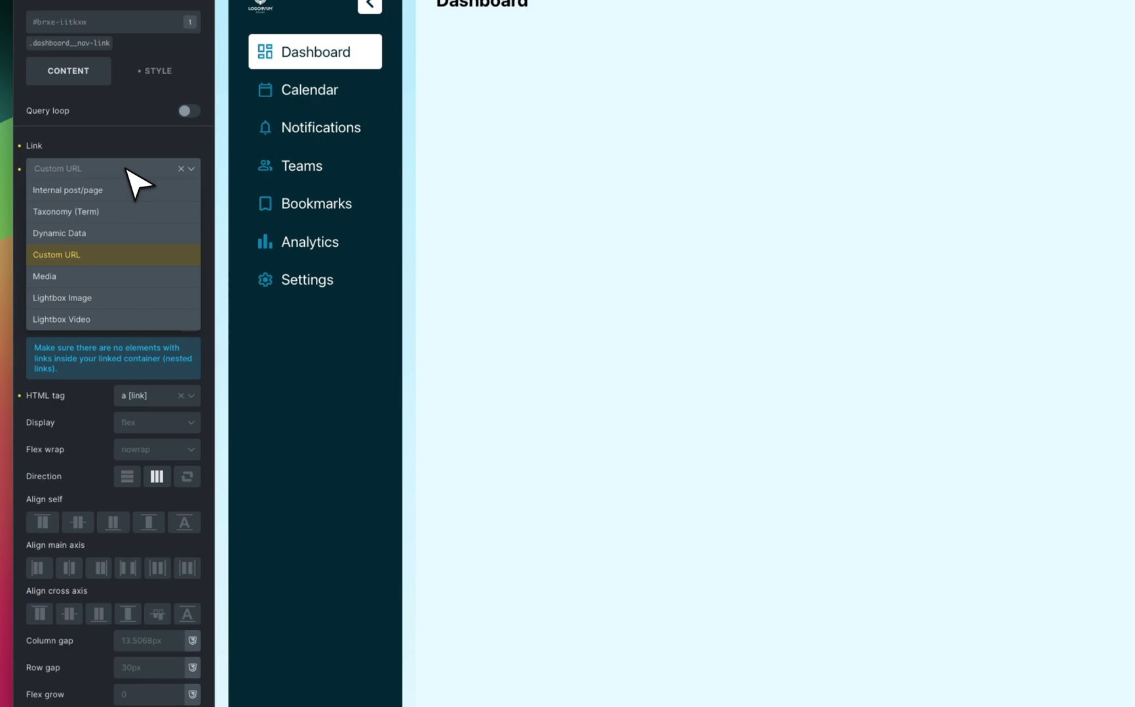
left_click(111, 234)
left_click(196, 197)
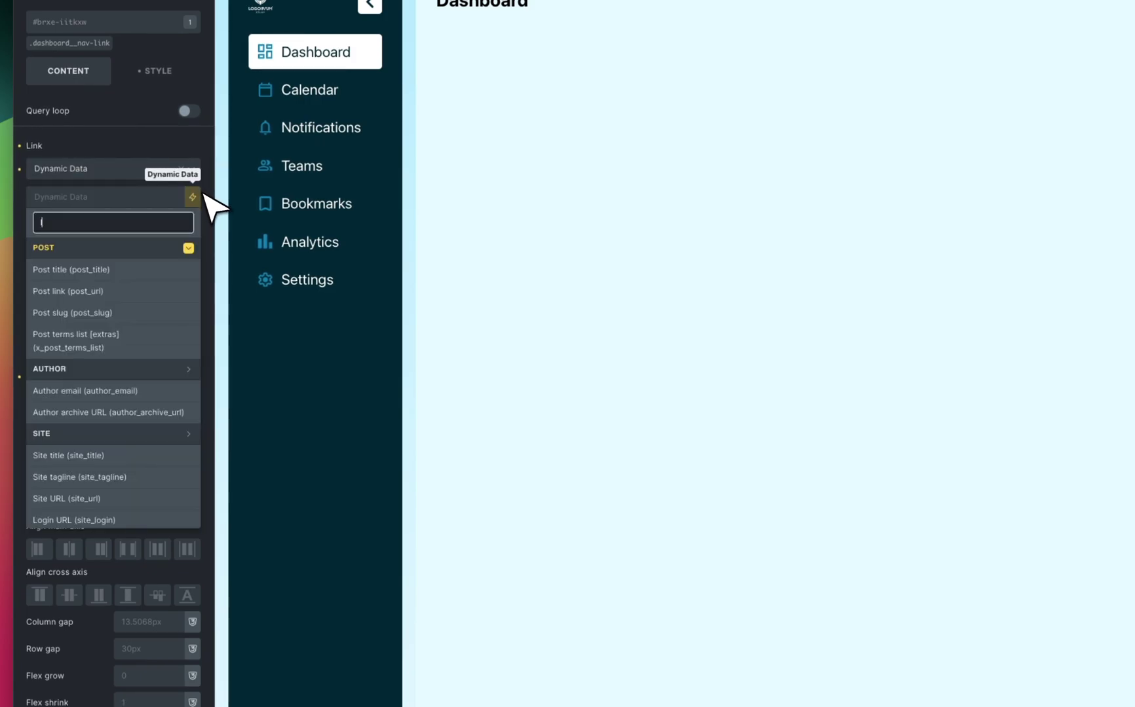
type("log")
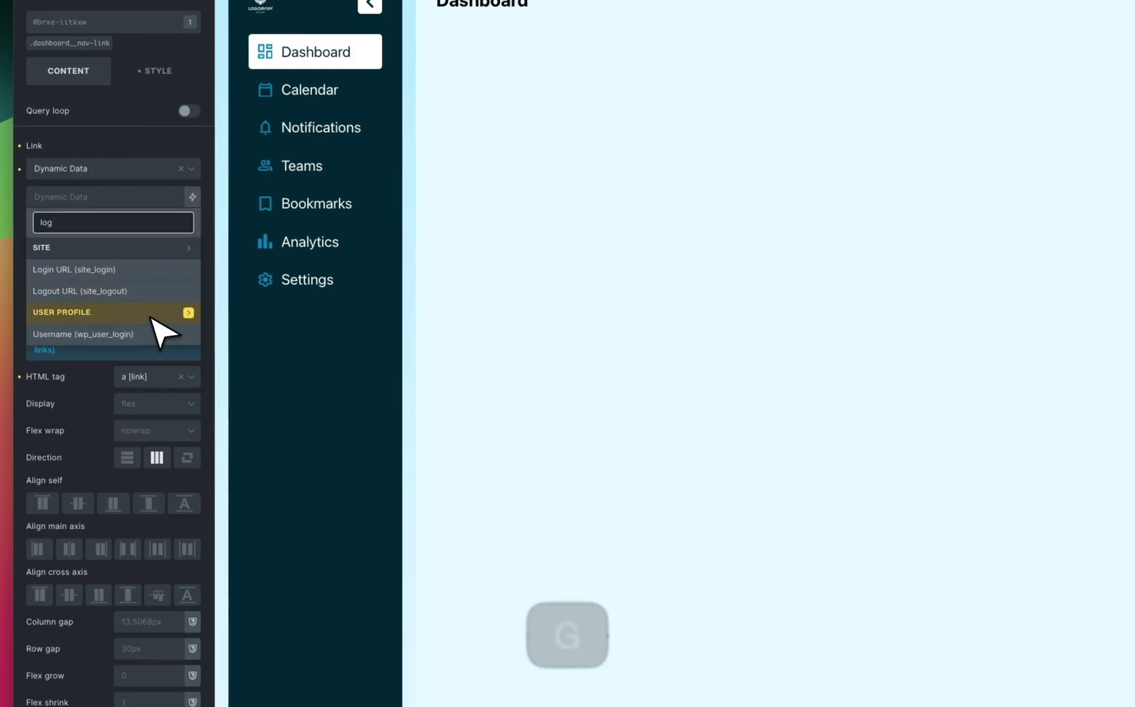
left_click(141, 292)
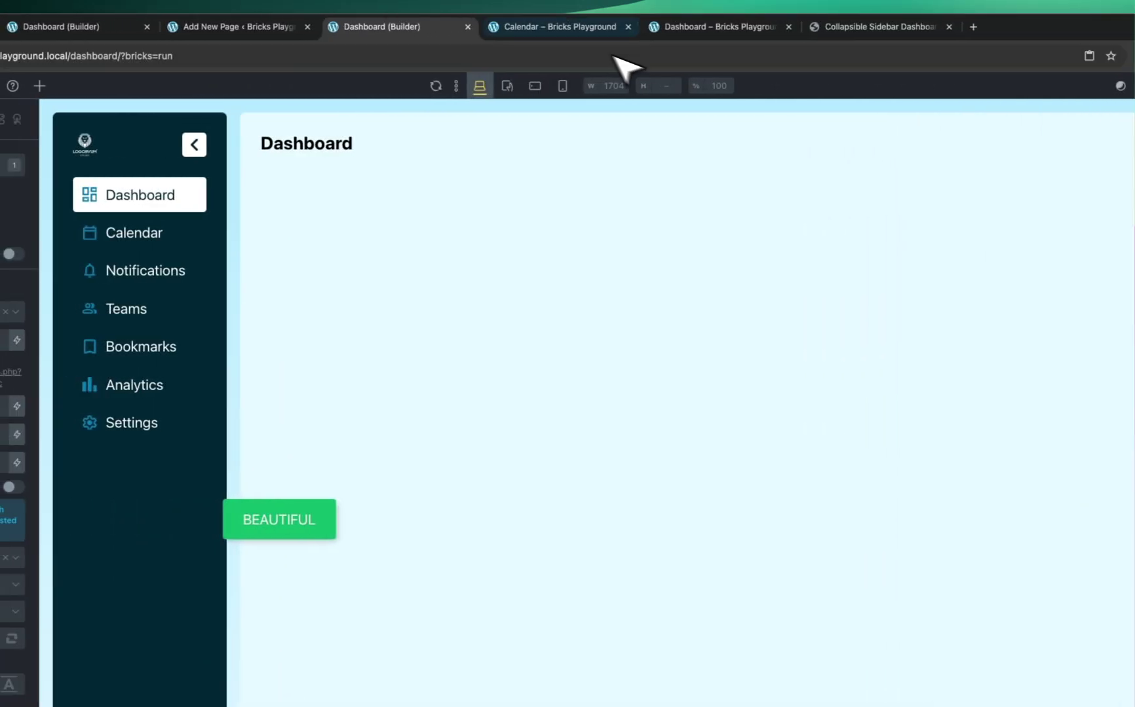
- Reload the Calendar page on the frontend and check the sidebar's Logout link
left_click(324, 27)
right_click(178, 309)
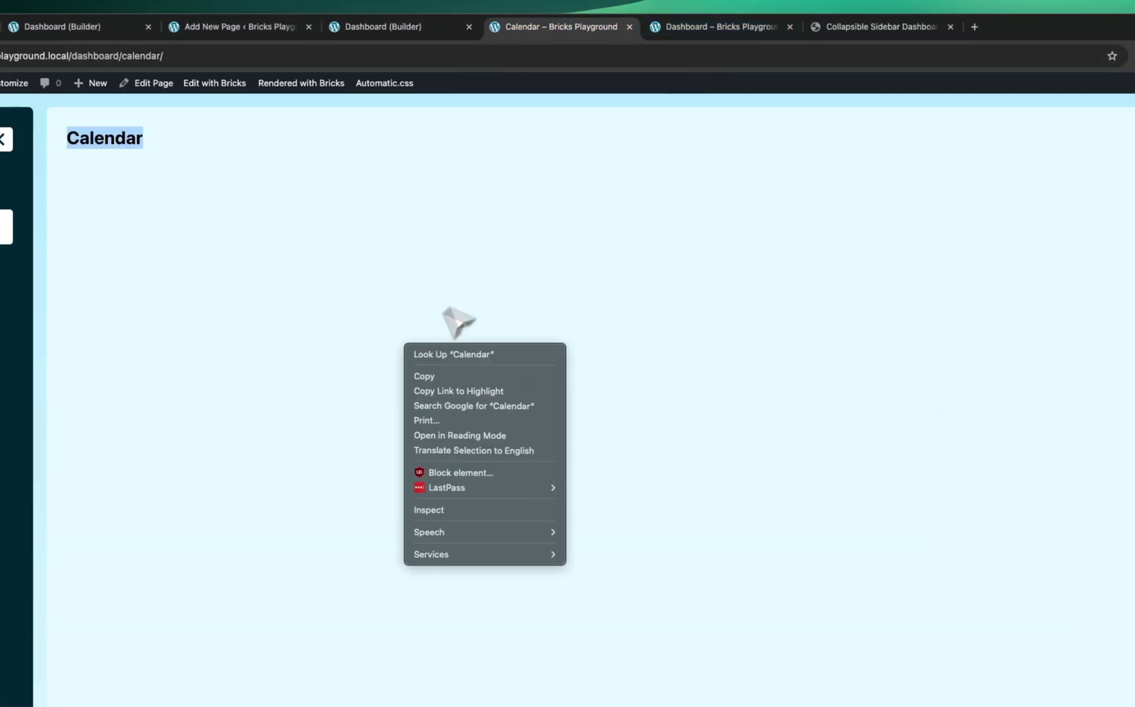
left_click(435, 376)
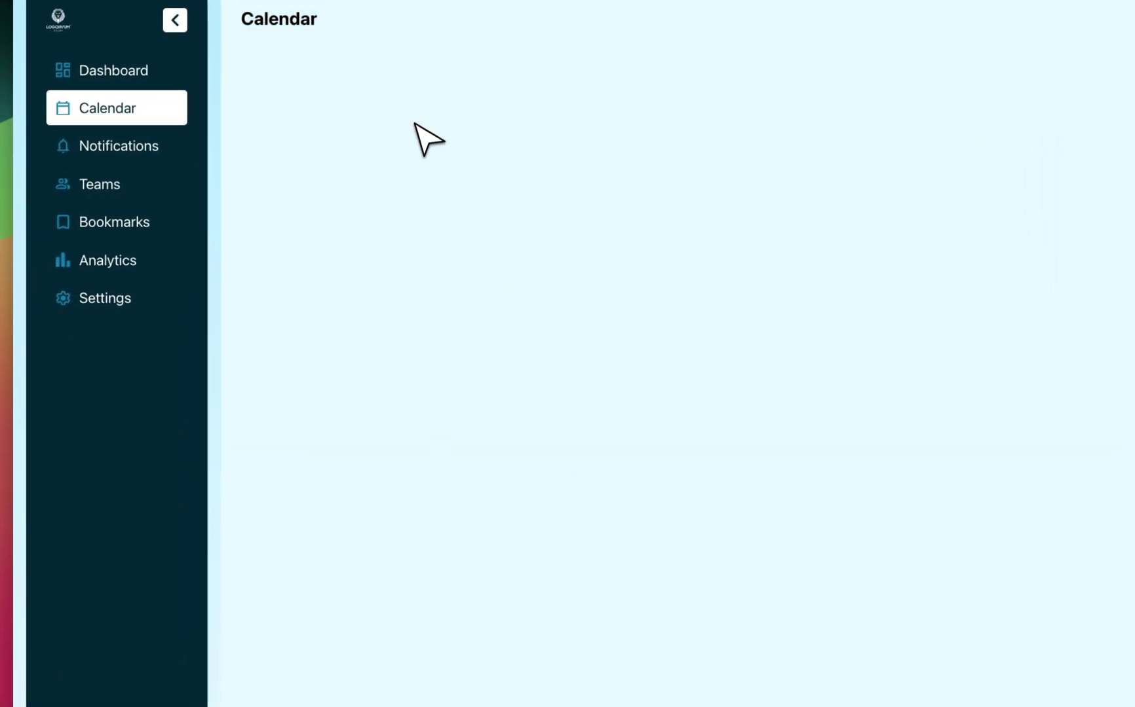
right_click(415, 125)
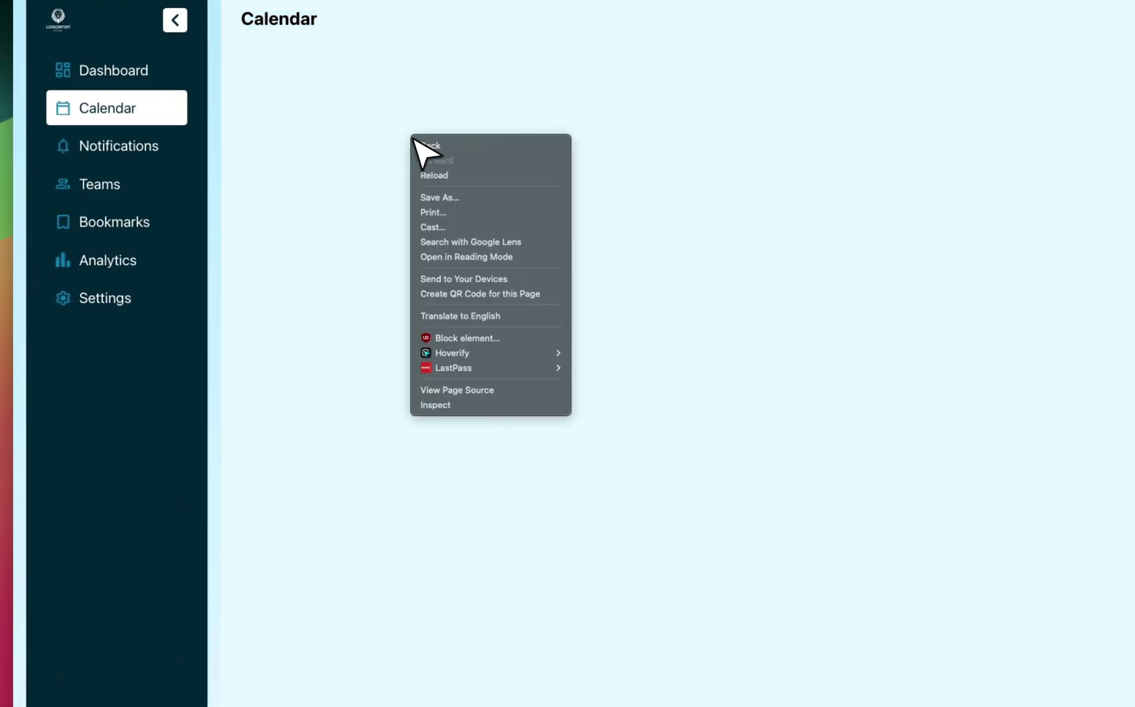
left_click(458, 175)
left_click(128, 645)
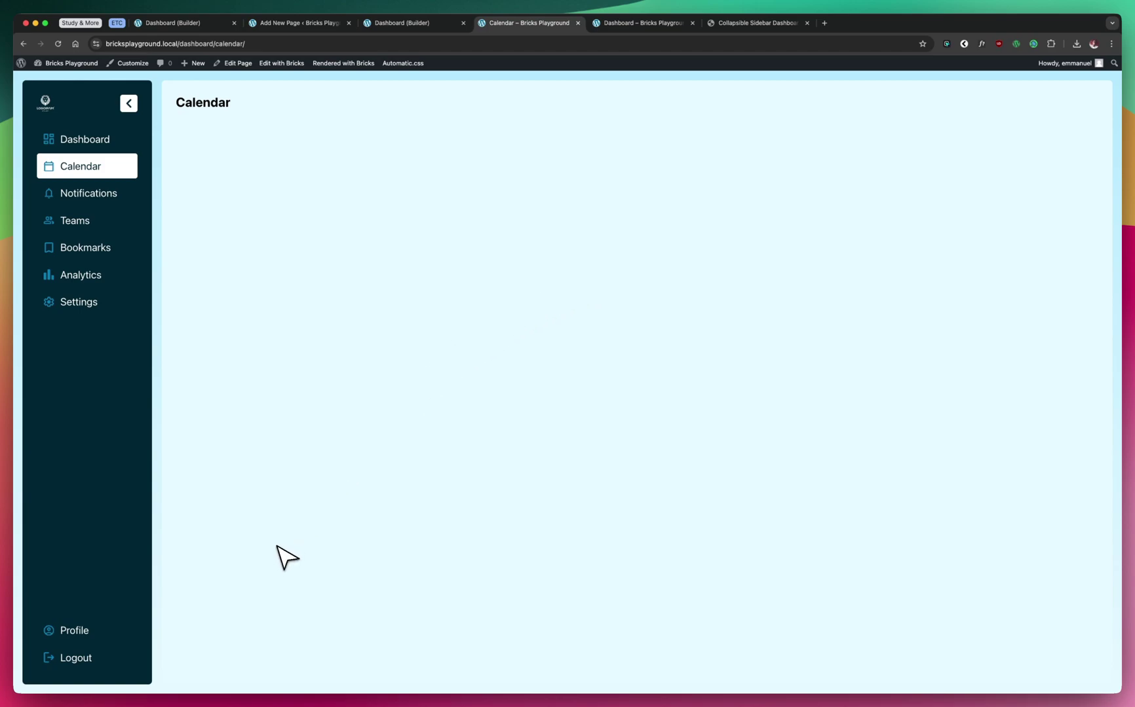
- Examine the Dashboard (CSS) section's .dashboard class in the Dashboard builder, including its layout styles and pseudo-class states
left_click(402, 23)
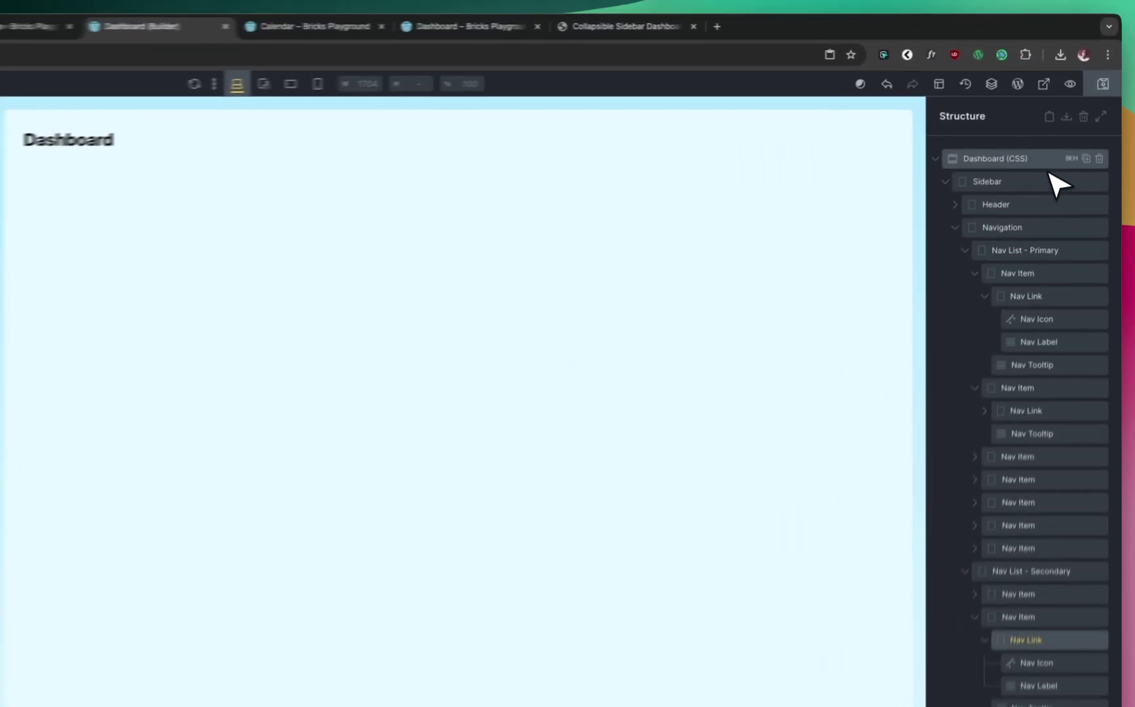
left_click(1061, 120)
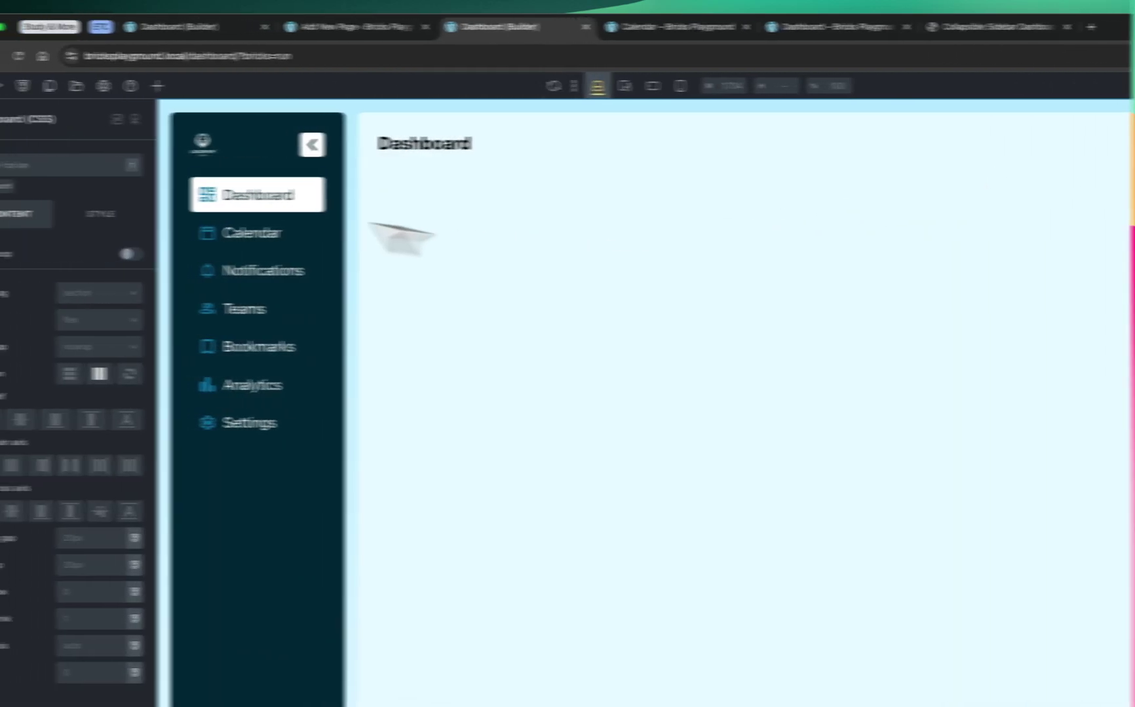
left_click(50, 186)
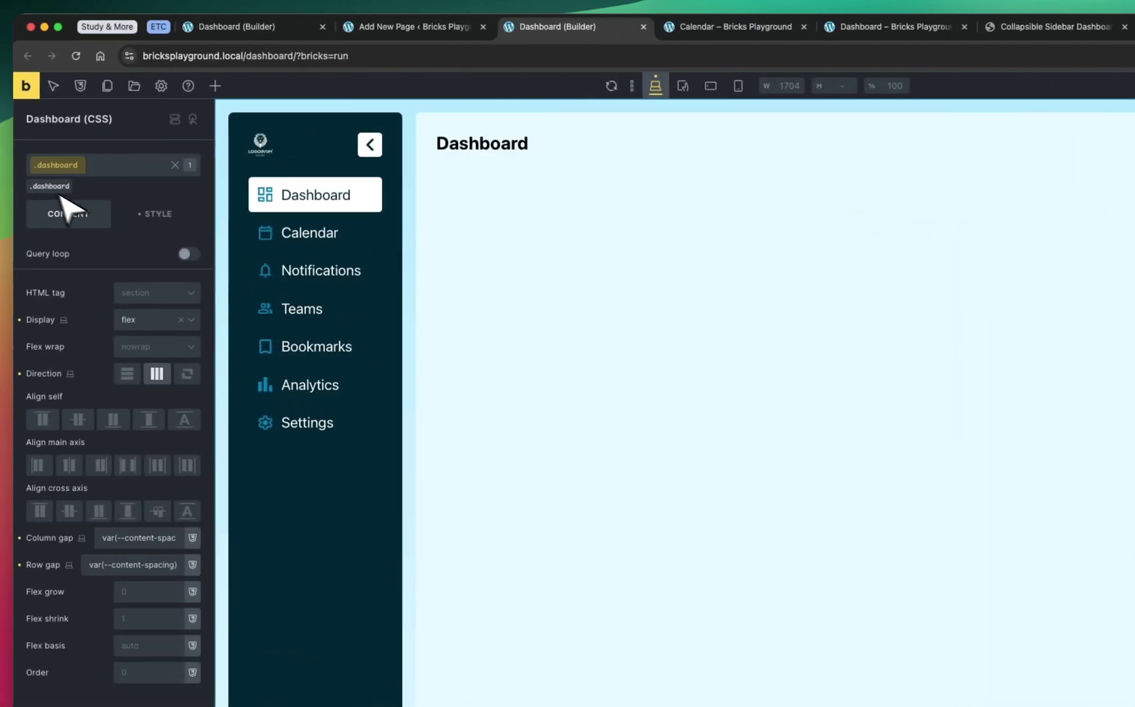
left_click(169, 218)
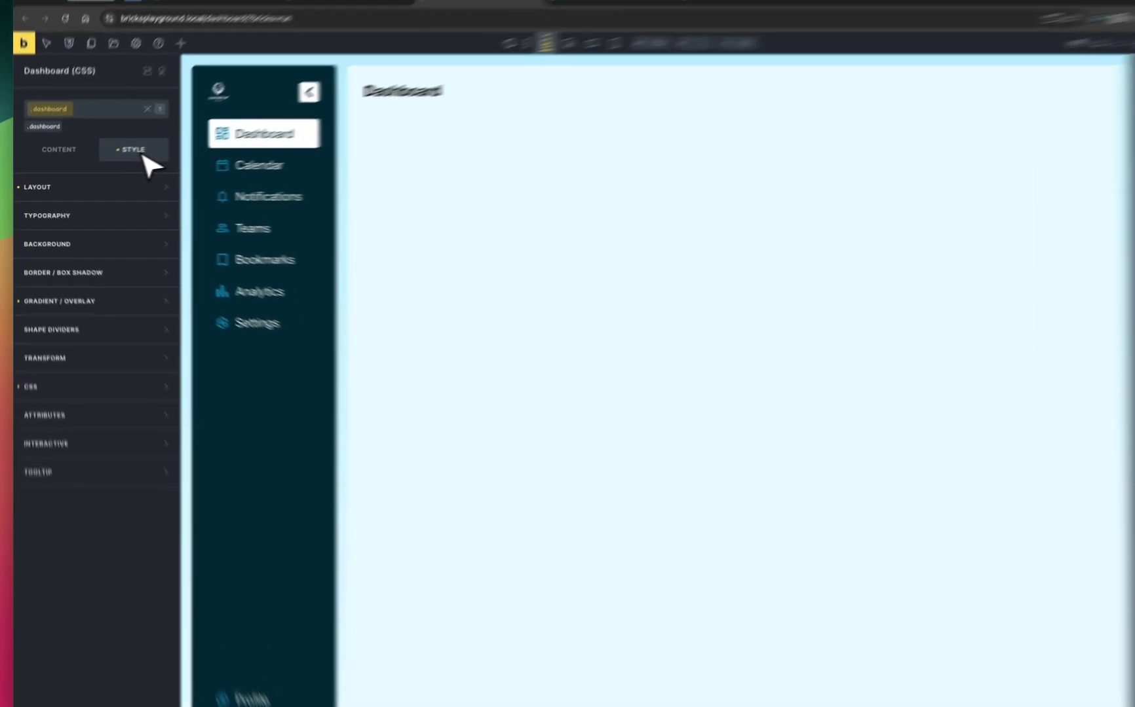
left_click(121, 189)
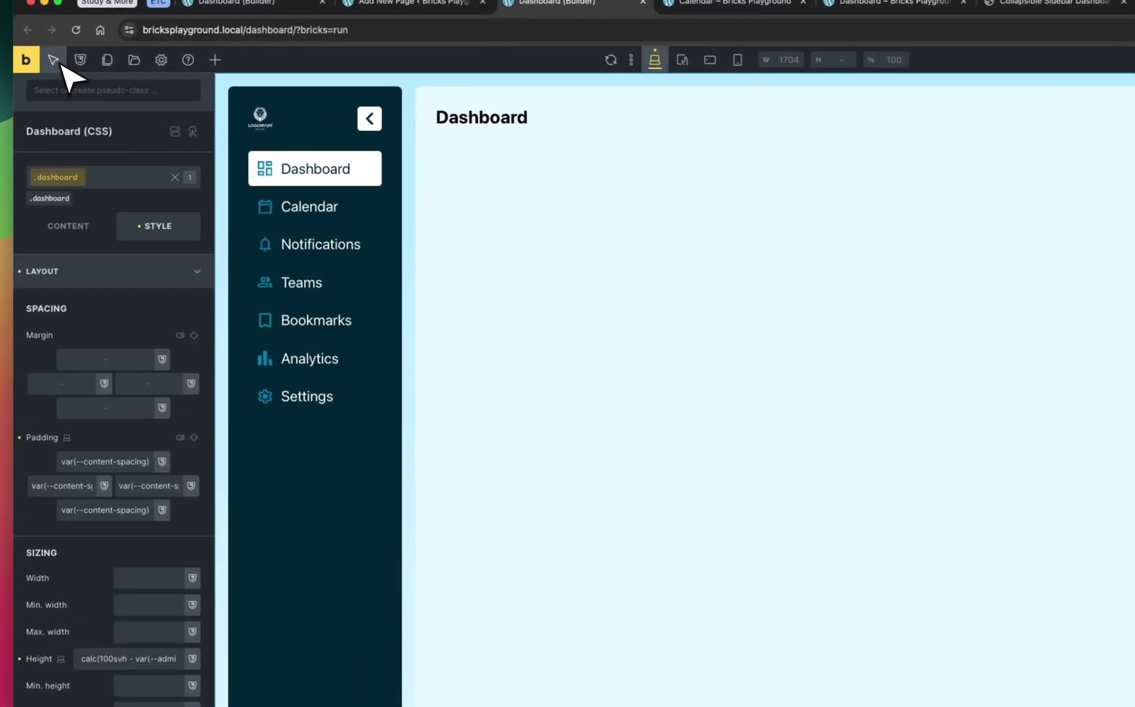
left_click(42, 65)
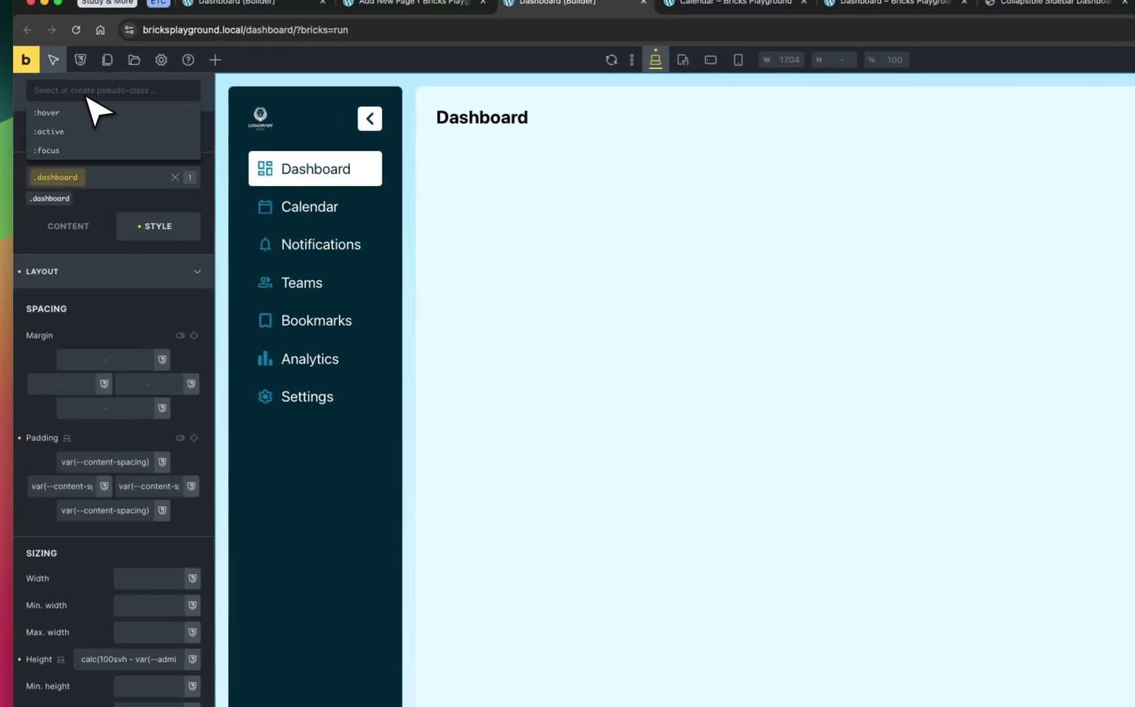
left_click(51, 59)
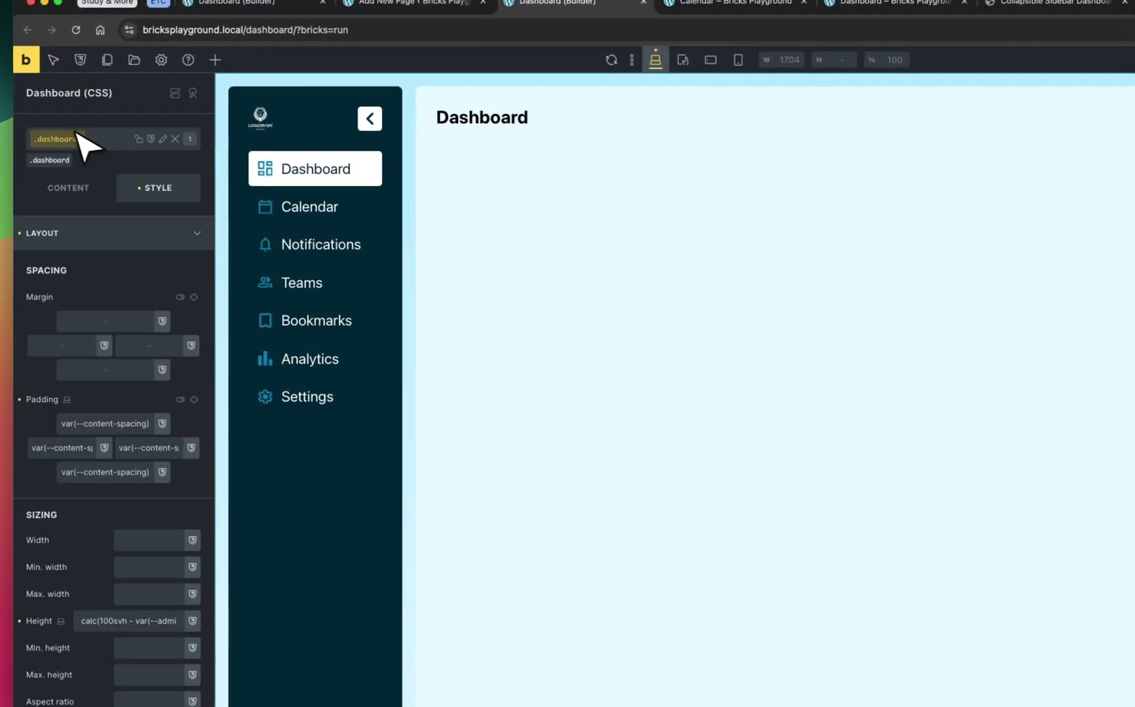
left_click(149, 241)
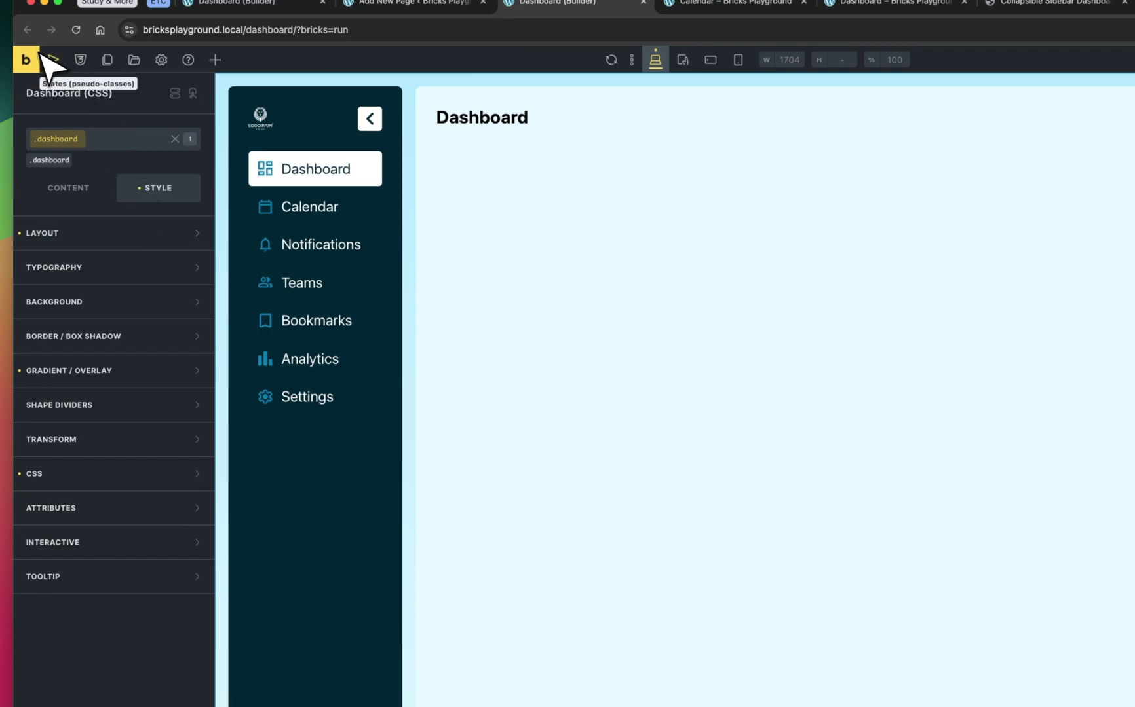
- Enlarge the .dashboard class's Custom CSS editor and review its variables, collapsed-sidebar rules and nav link hover and current-page styles
left_click(133, 470)
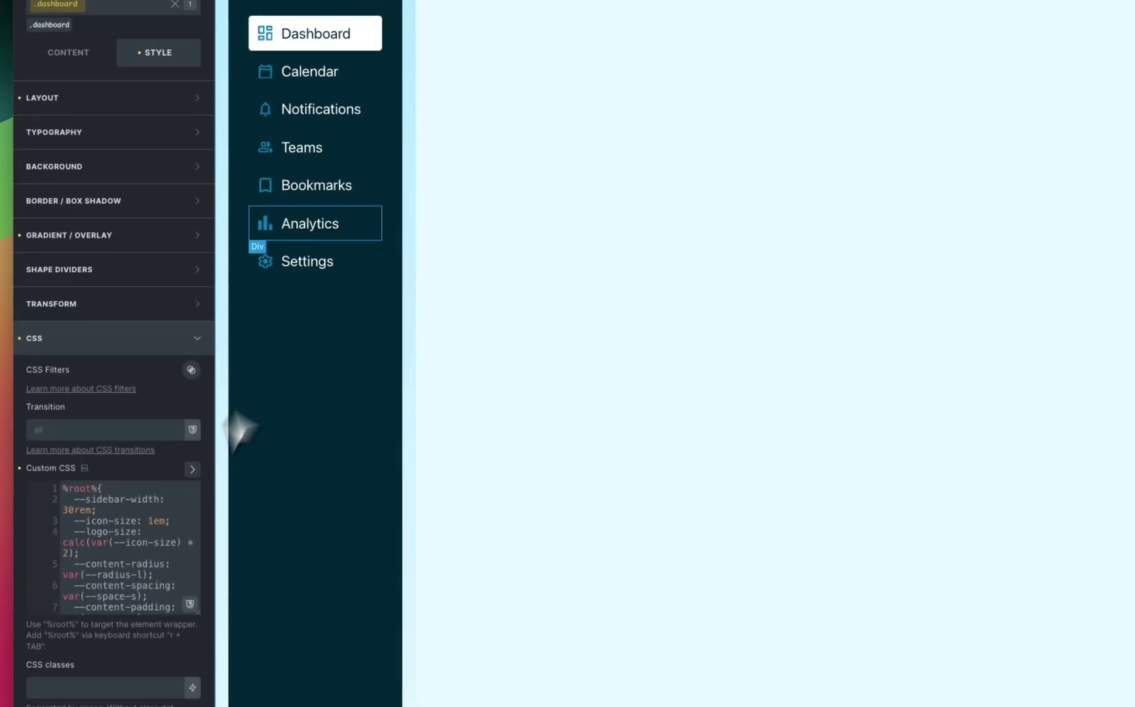
left_click(192, 469)
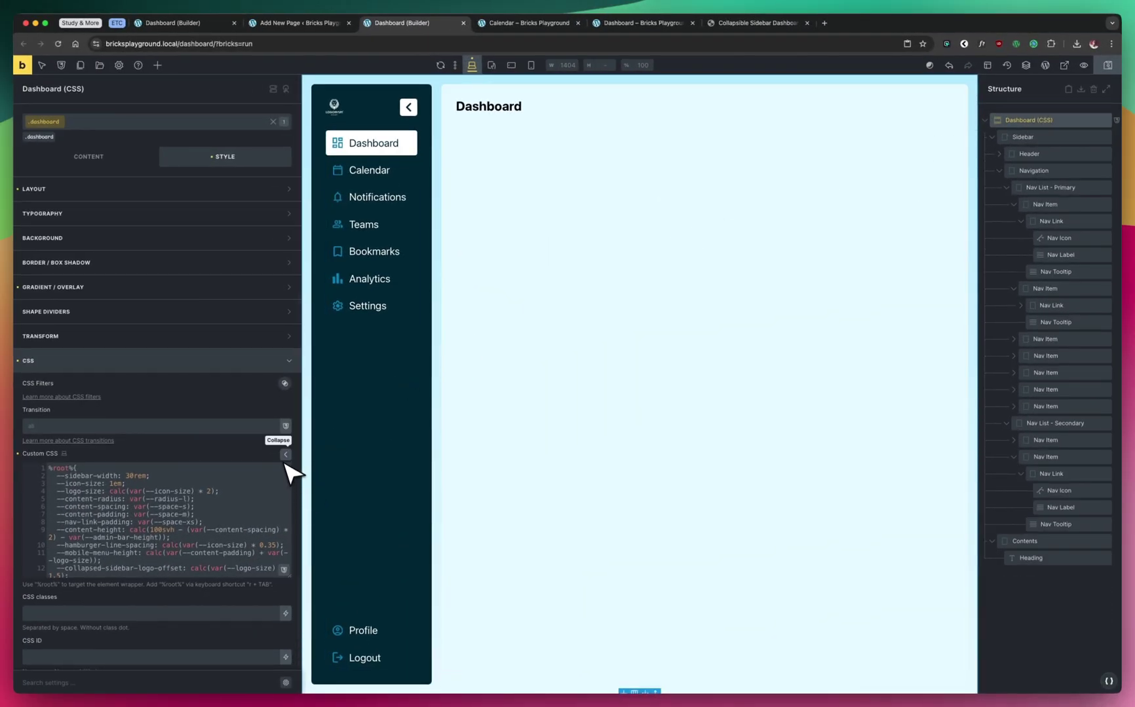
scroll(287, 465, "down", 3)
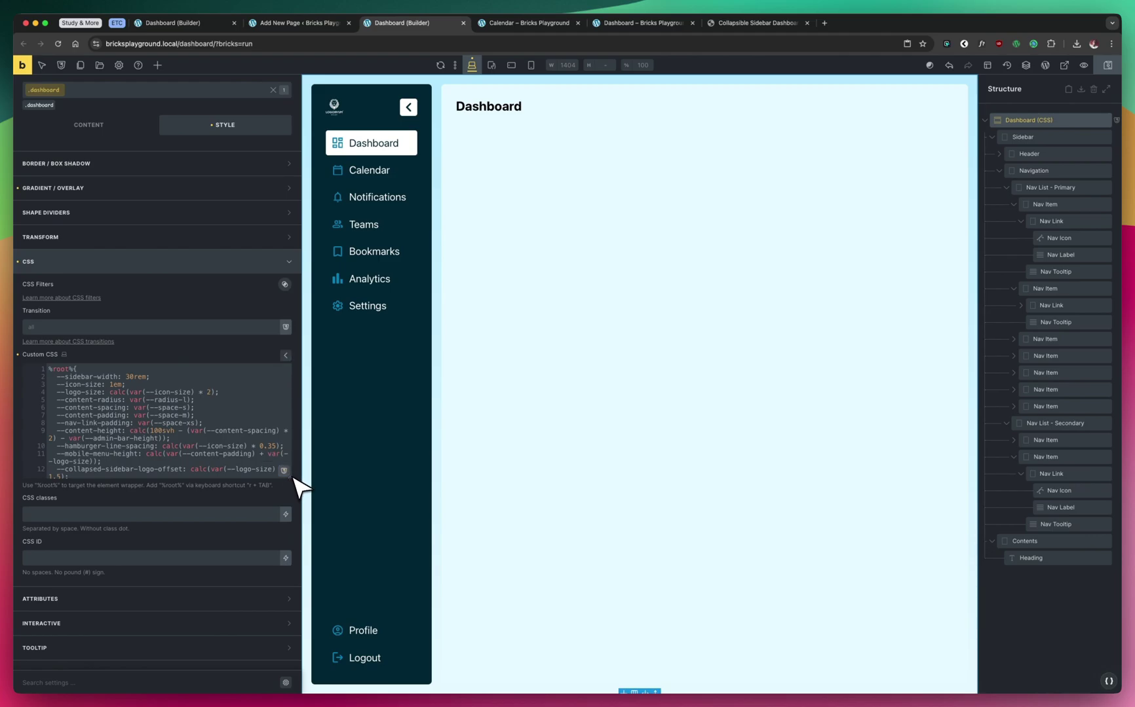
left_click_drag(293, 477, 293, 675)
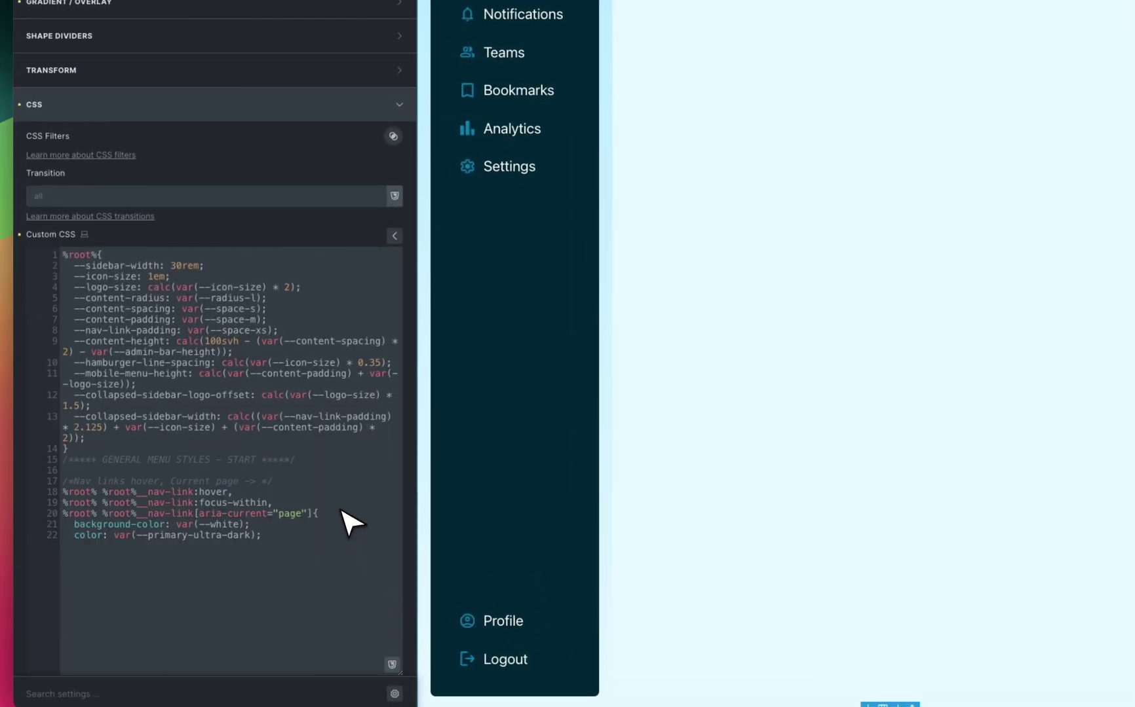
scroll(350, 522, "down", 10)
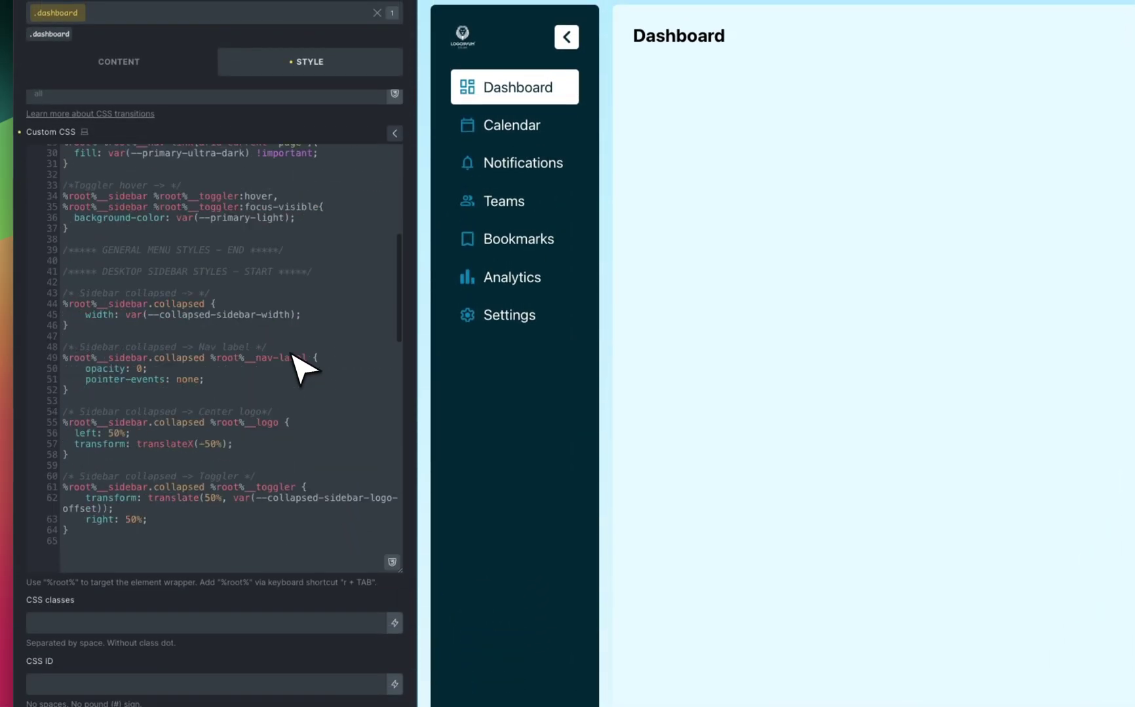
scroll(294, 357, "down", 5)
scroll(299, 355, "up", 15)
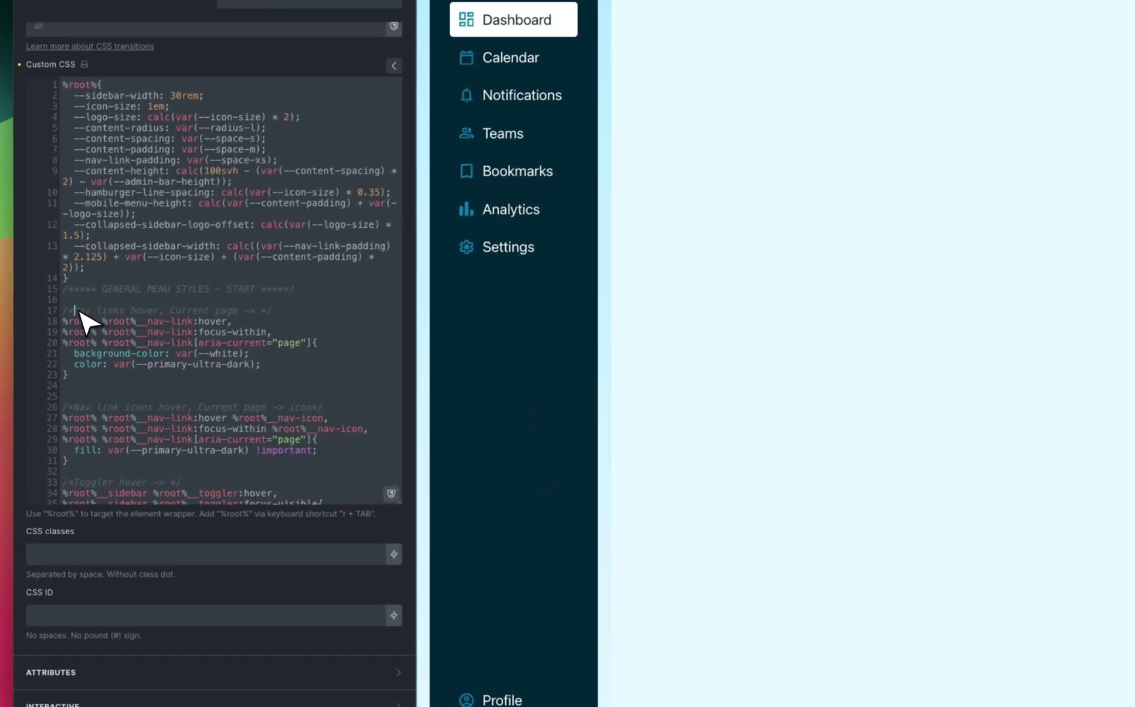
left_click_drag(58, 352, 107, 351)
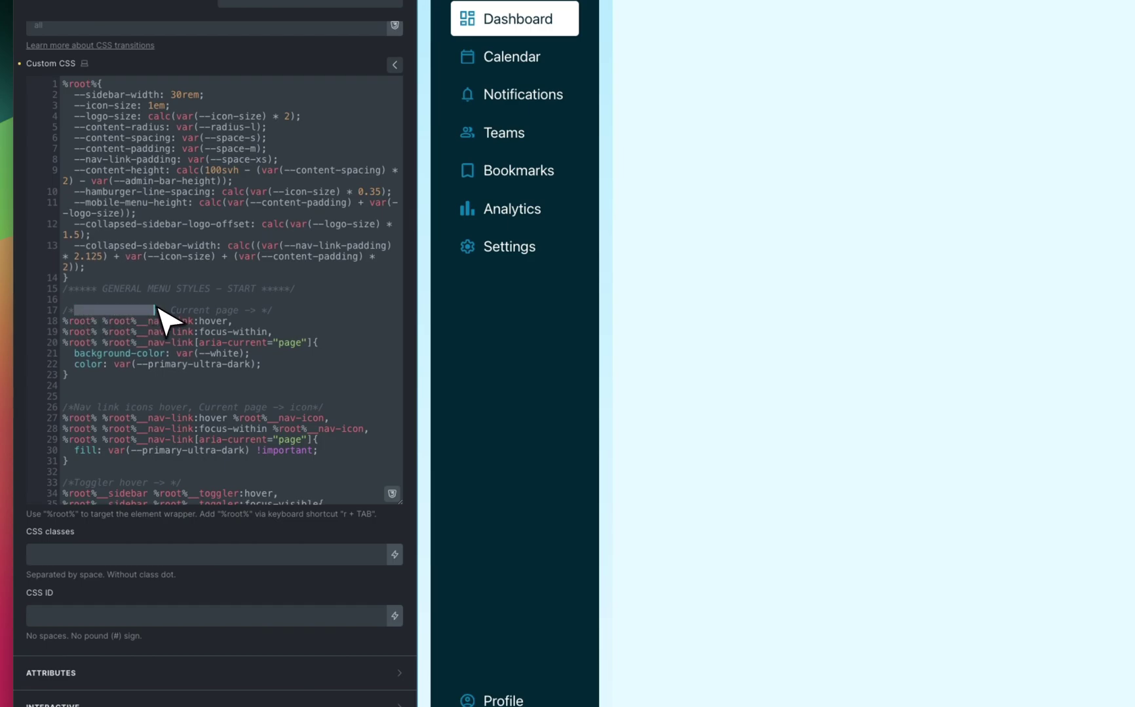
- Review the nav links hover and current-page rule in the .dashboard class's Custom CSS
left_click(175, 308)
left_click_drag(175, 309, 257, 311)
left_click(232, 310)
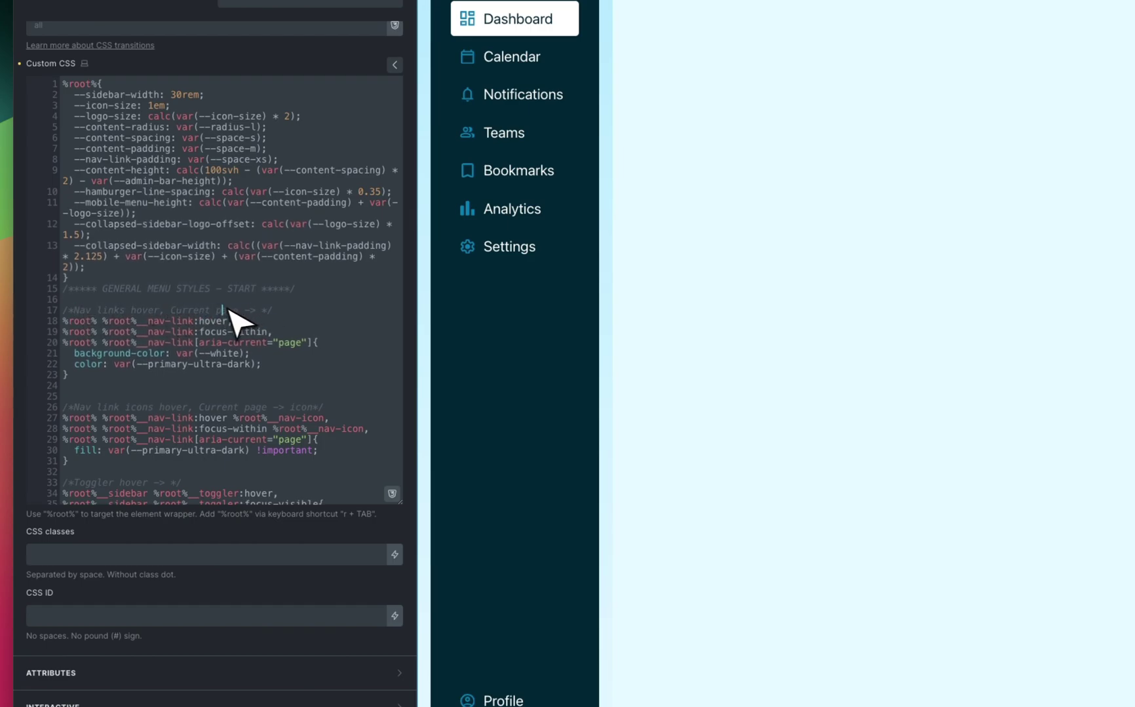
left_click_drag(168, 310, 242, 311)
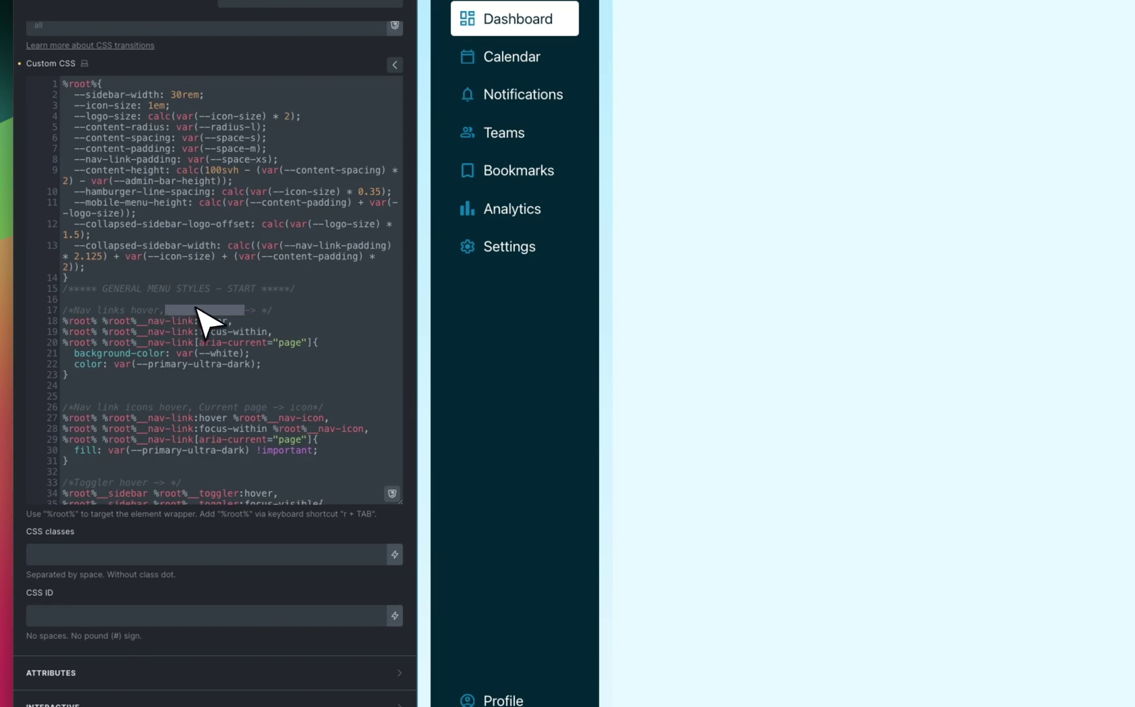
left_click_drag(164, 375, 74, 333)
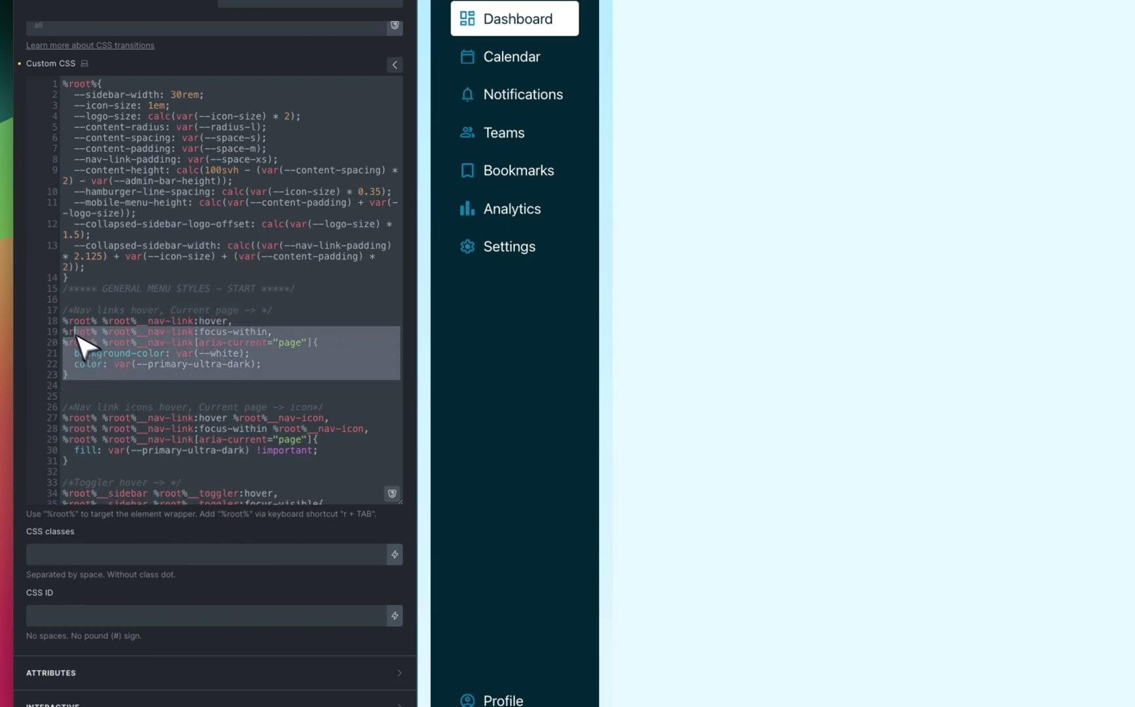
- Review the nav link icons hover and current-page rule, including its selectors and fill property
left_click_drag(74, 408, 130, 409)
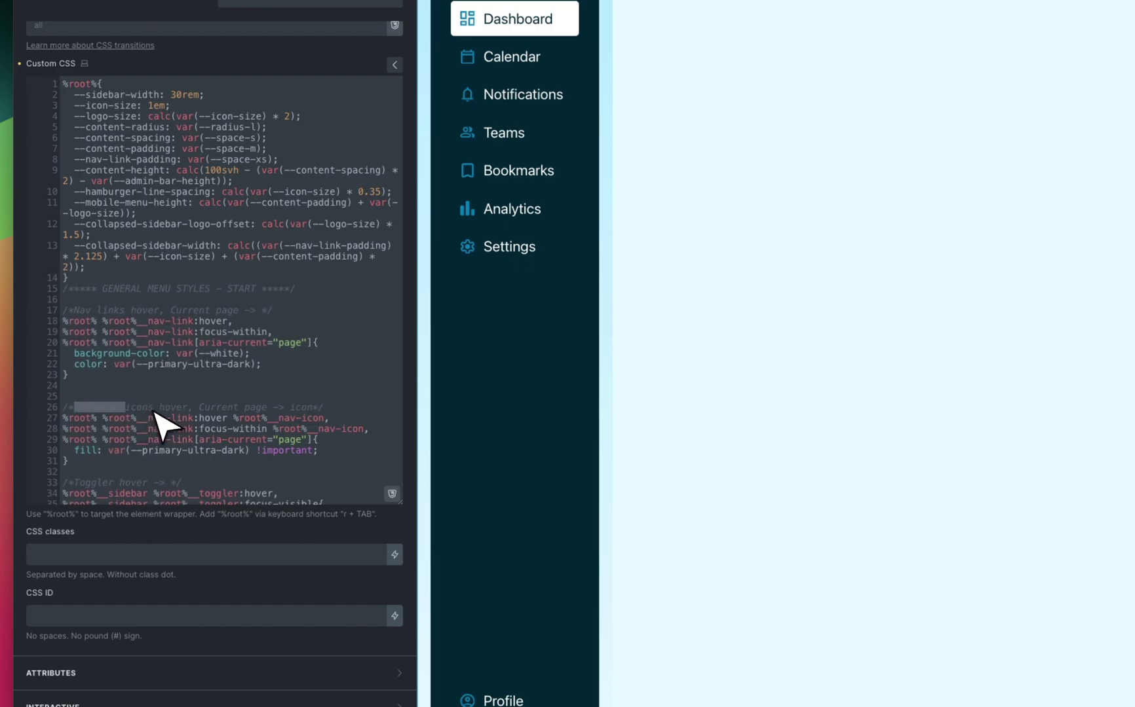
left_click_drag(194, 407, 252, 406)
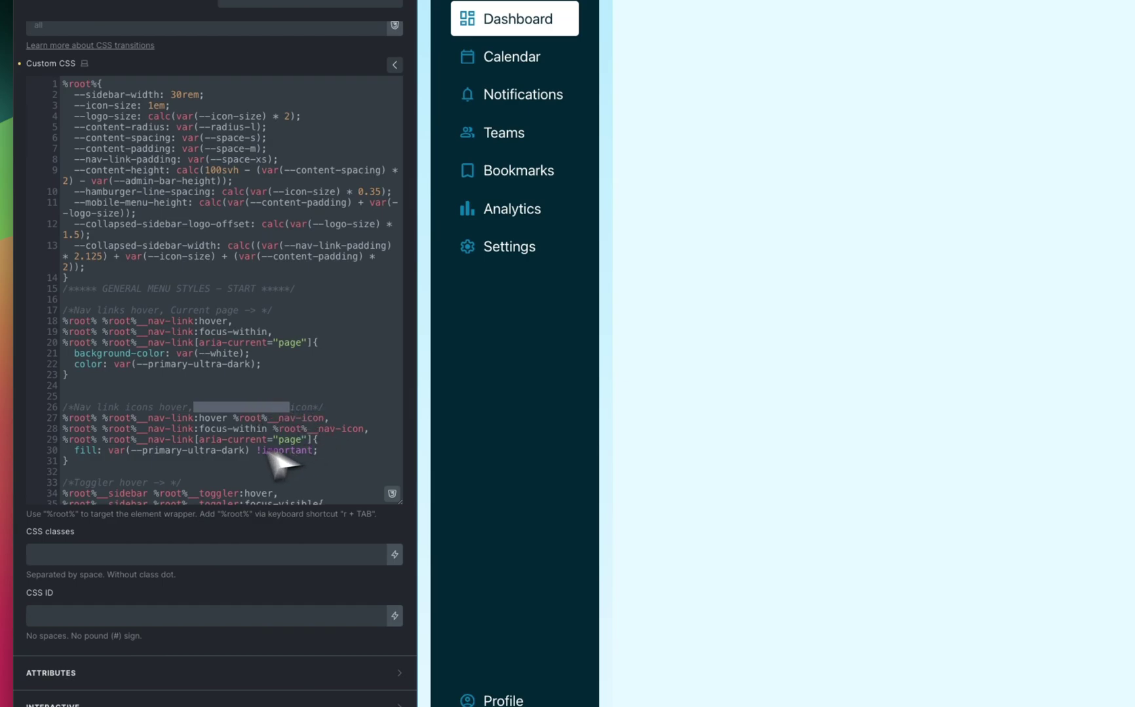
left_click_drag(65, 450, 317, 459)
left_click(324, 450)
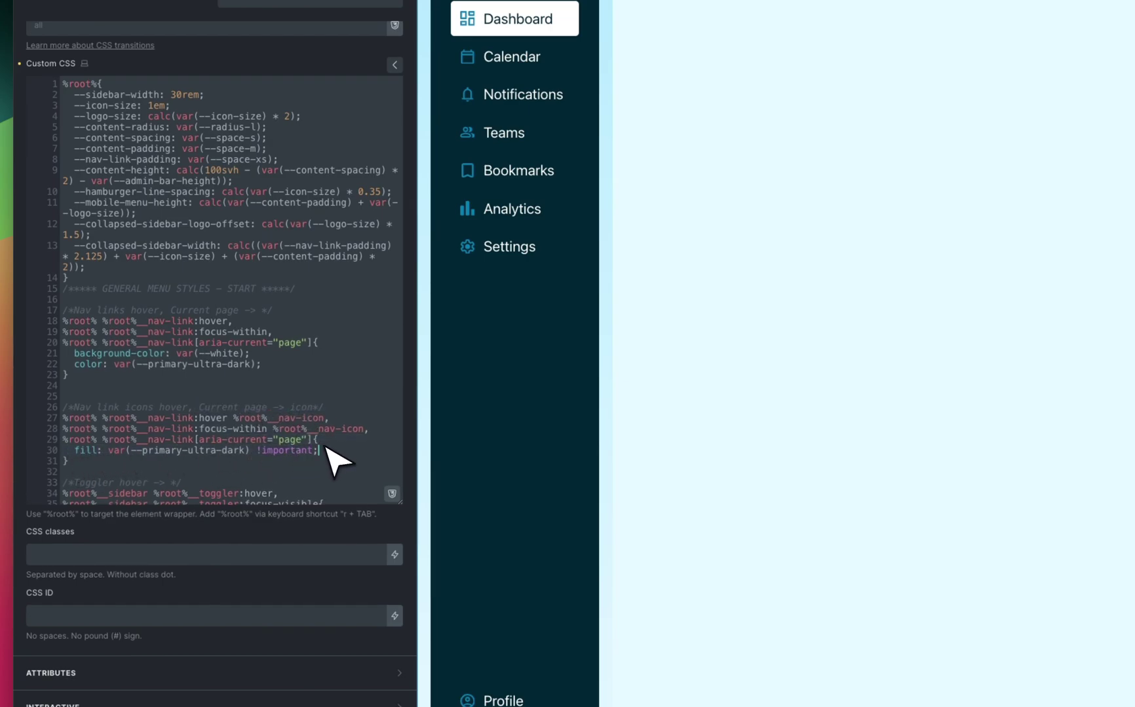
left_click_drag(132, 469, 61, 407)
left_click(198, 419)
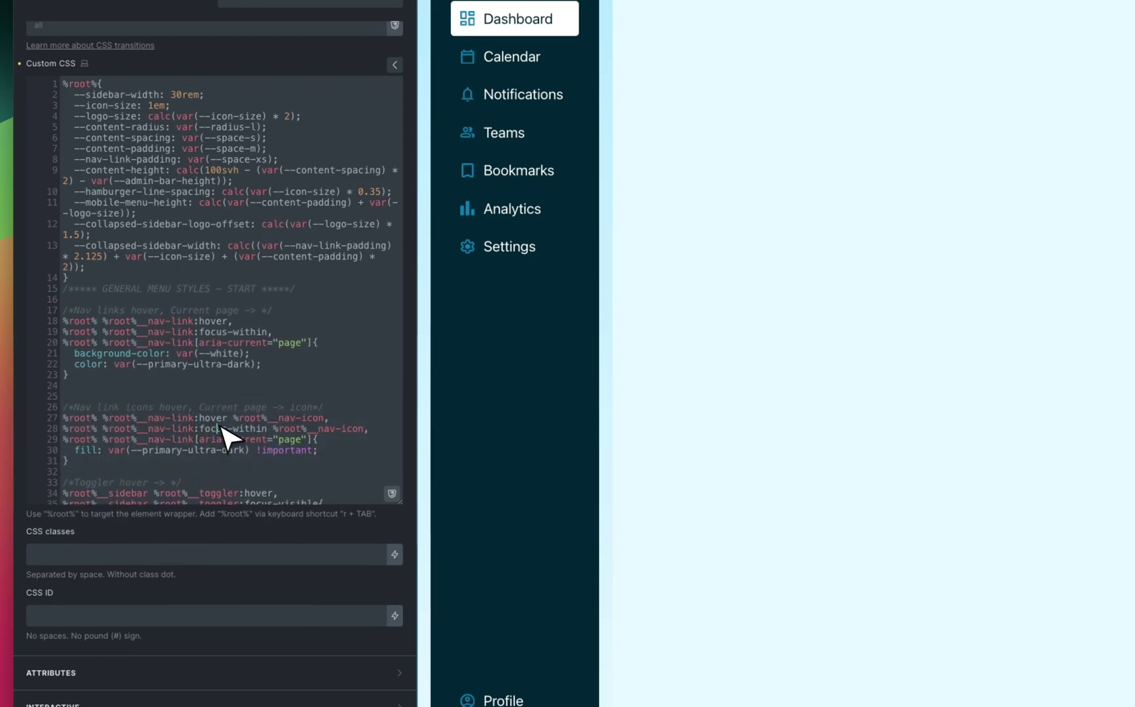
double_click(221, 429)
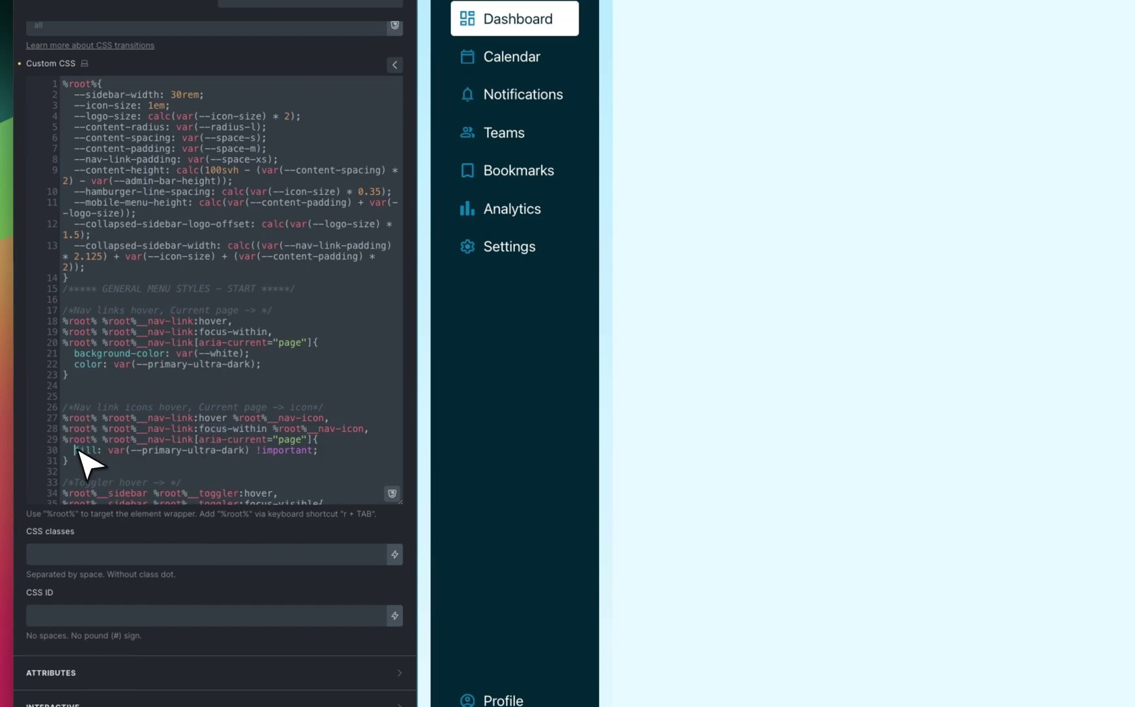
left_click_drag(74, 450, 107, 452)
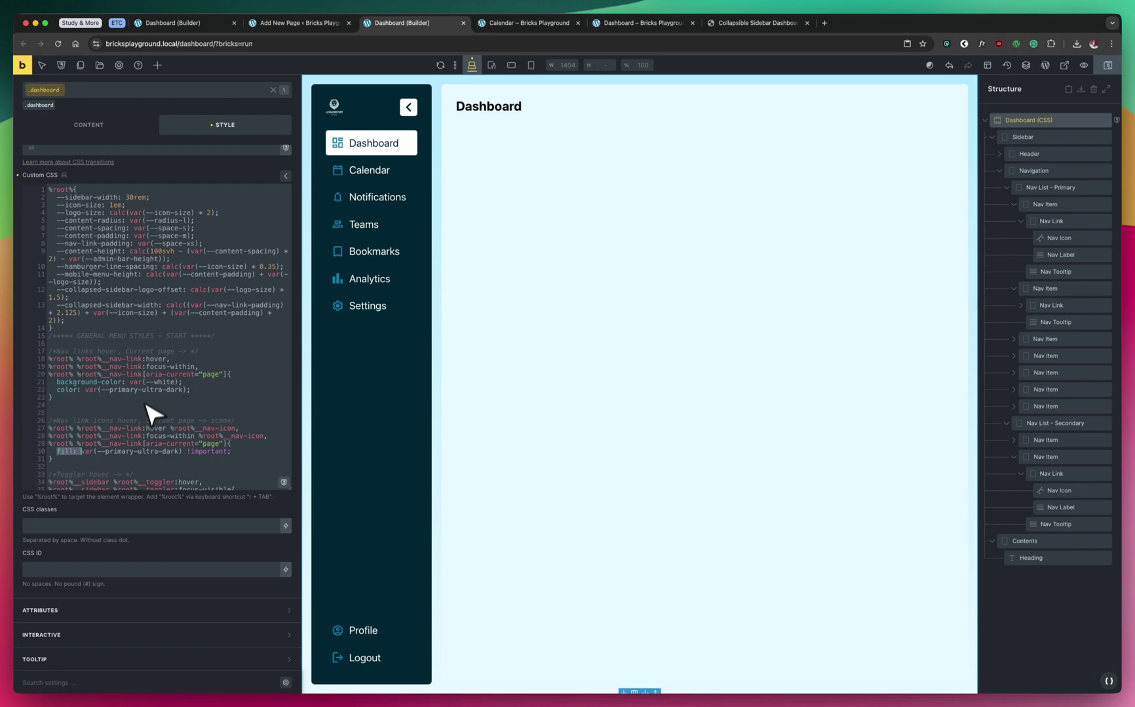
- Try a --sidebar-width of 50rem in the .dashboard class's Custom CSS, and return it to 30rem
scroll(154, 373, "down", 5)
scroll(154, 374, "up", 5)
double_click(88, 199)
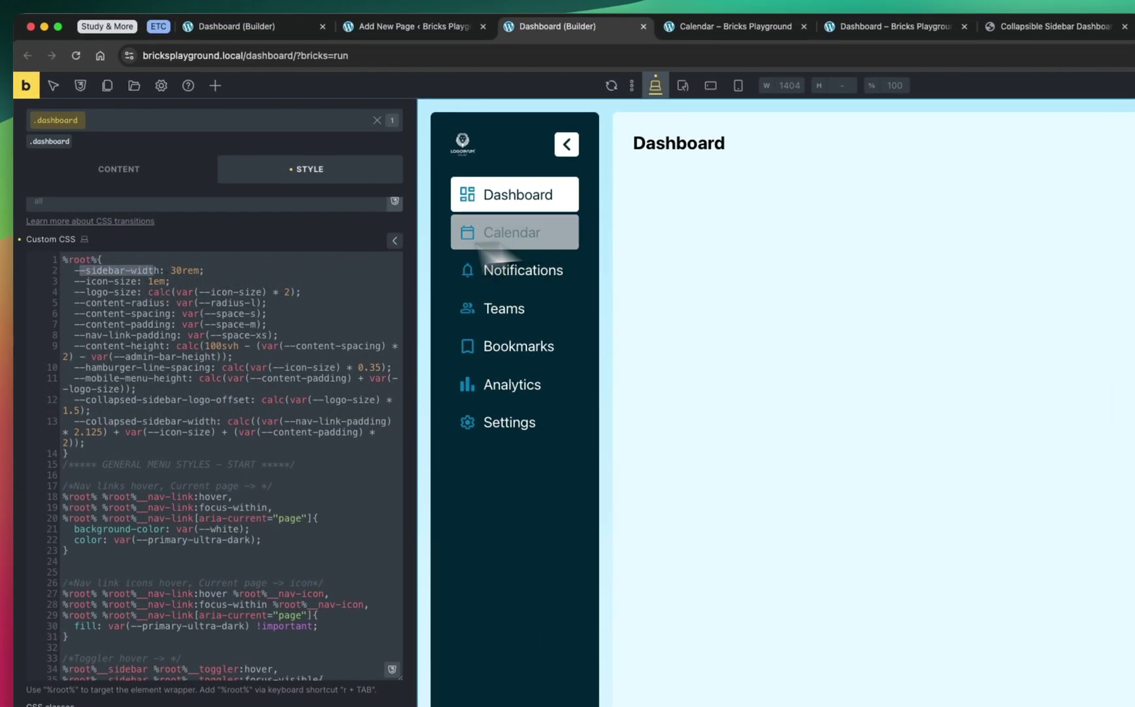
left_click_drag(171, 271, 182, 270)
type("5")
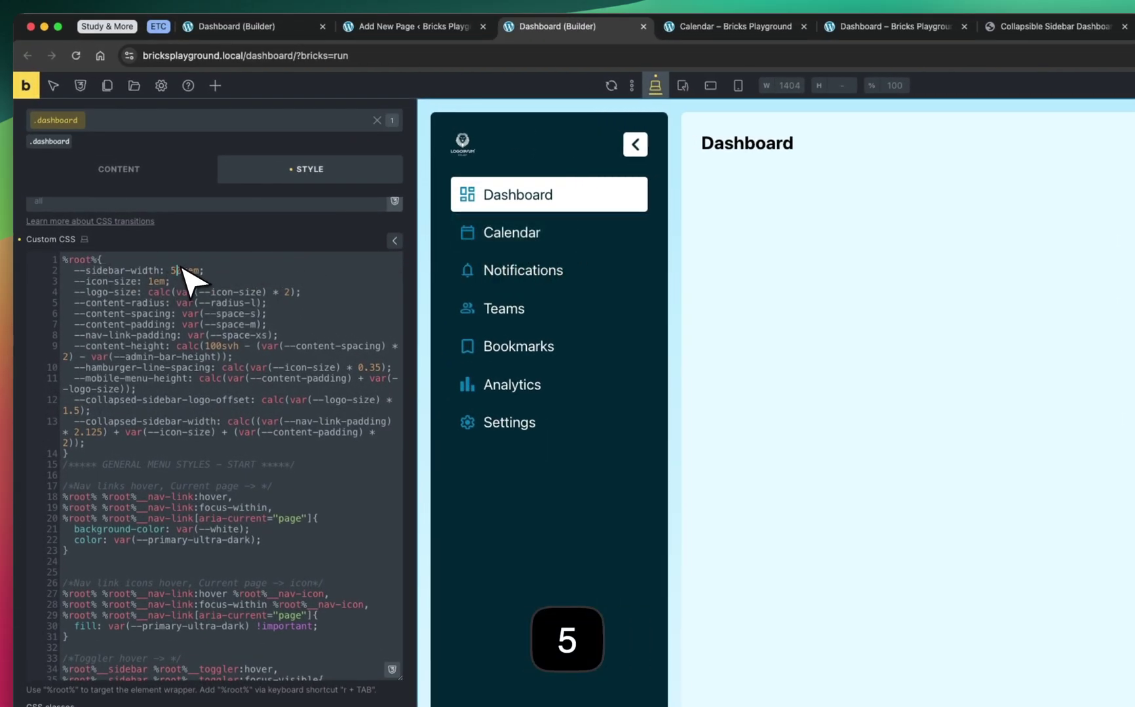
key("BackSpace")
type("3")
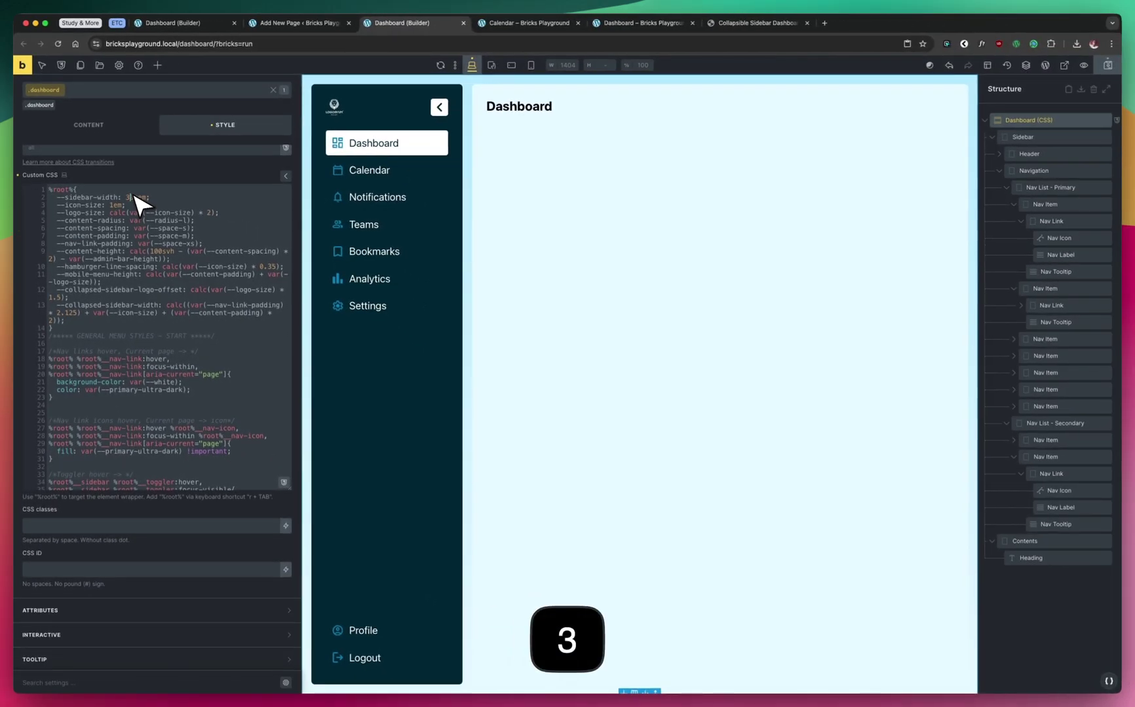
type("0")
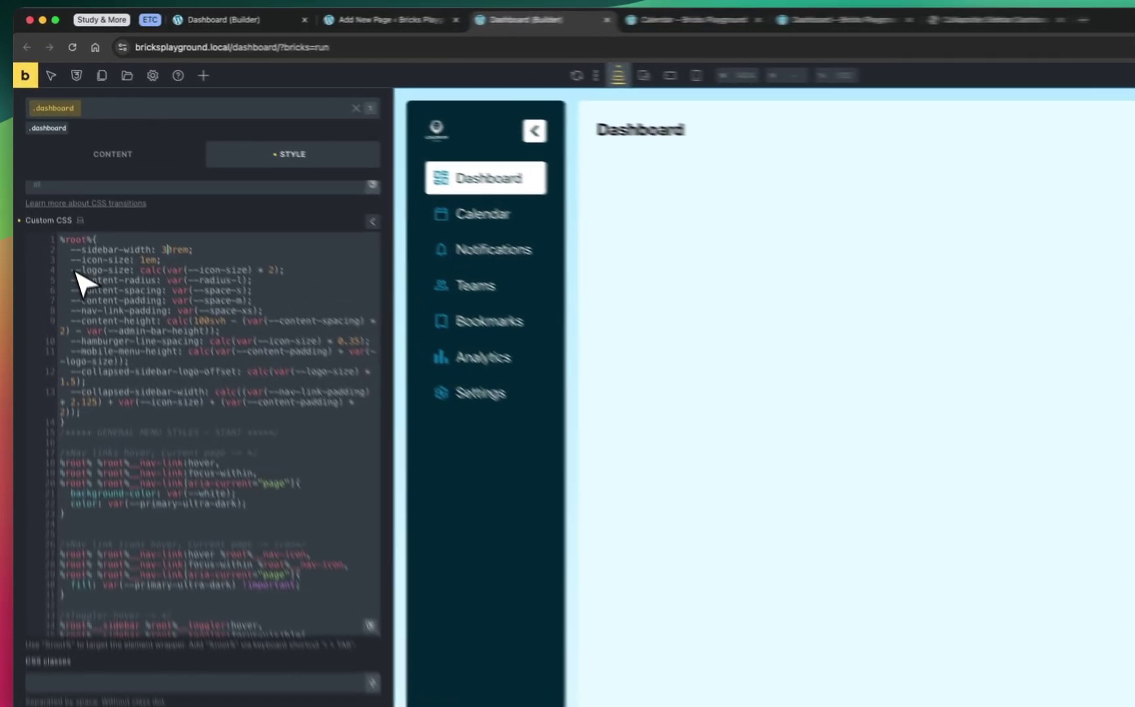
- Try --icon-size values of 2em, 1.5em and 1.2em to see how the logo and icons scale, and return it to 1em
left_click_drag(57, 212, 106, 212)
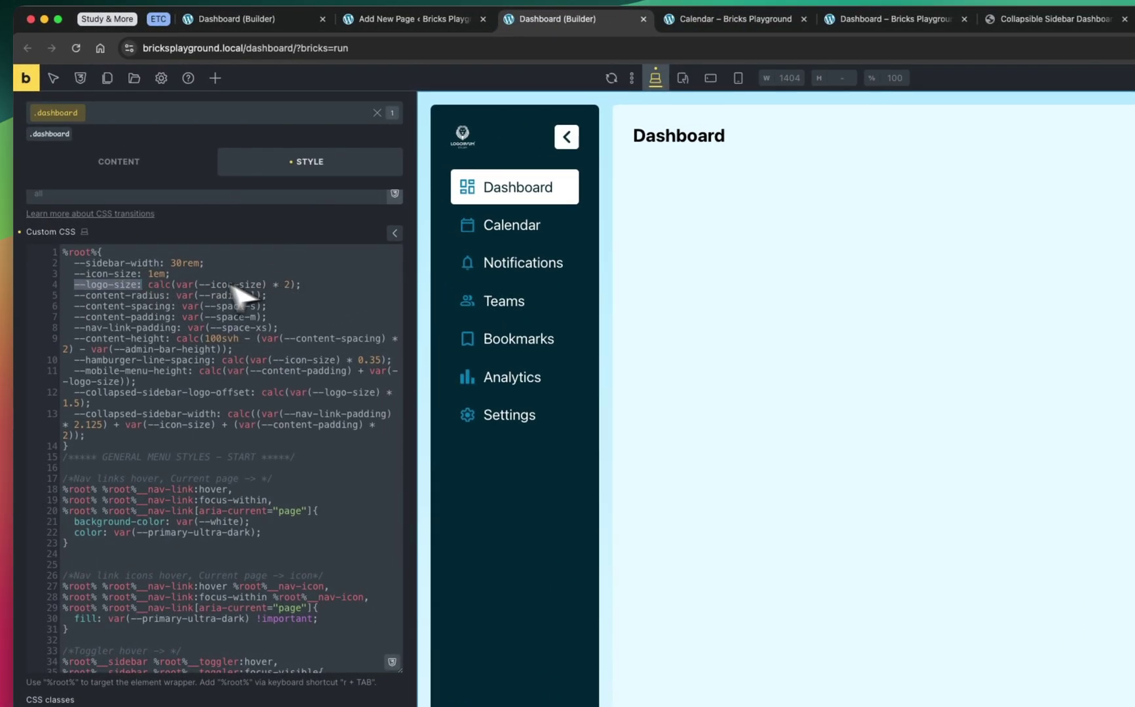
left_click(151, 275)
type("2")
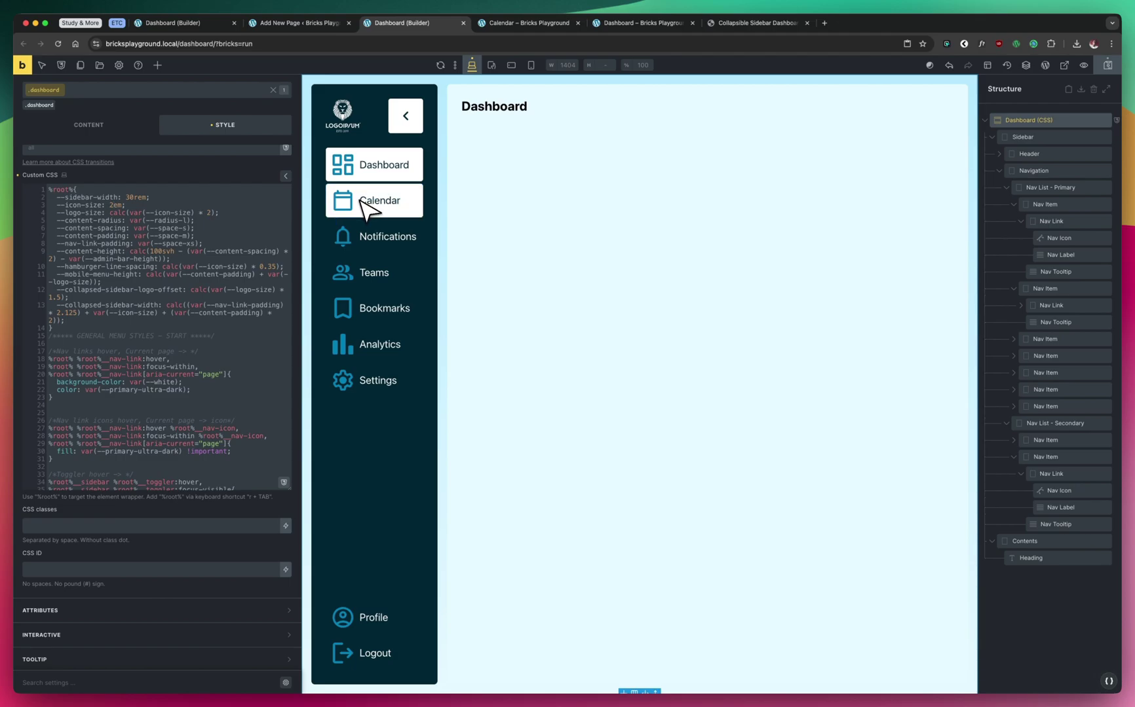
key("BackSpace")
type("1.5")
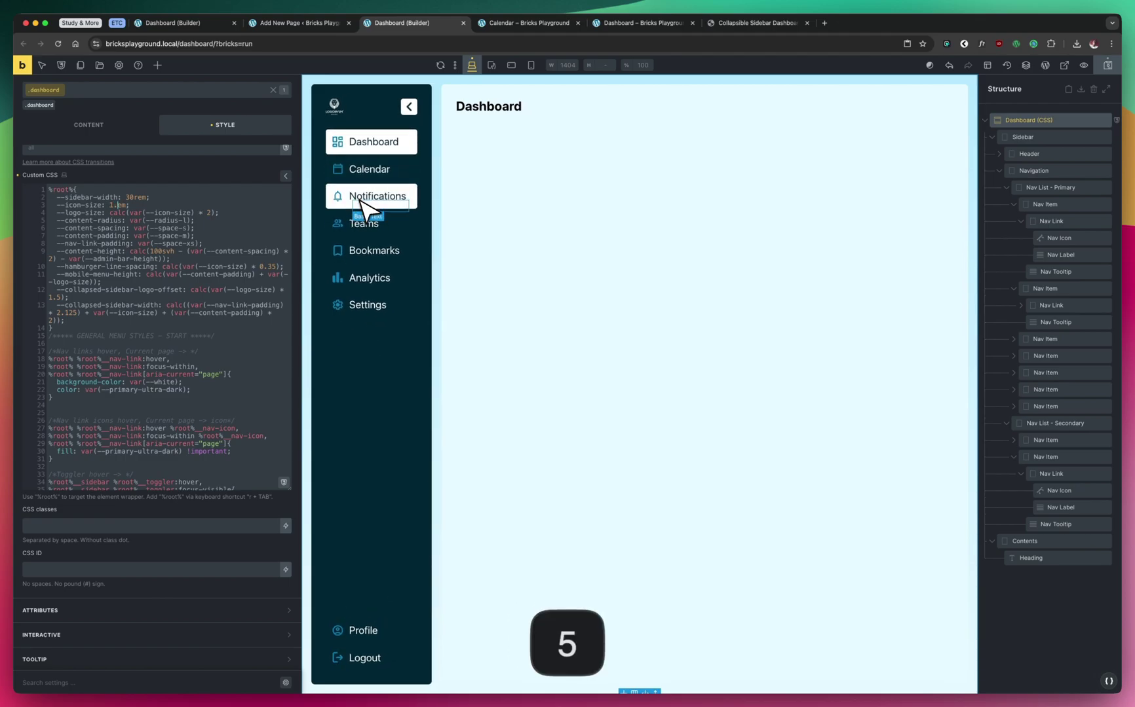
key("Left")
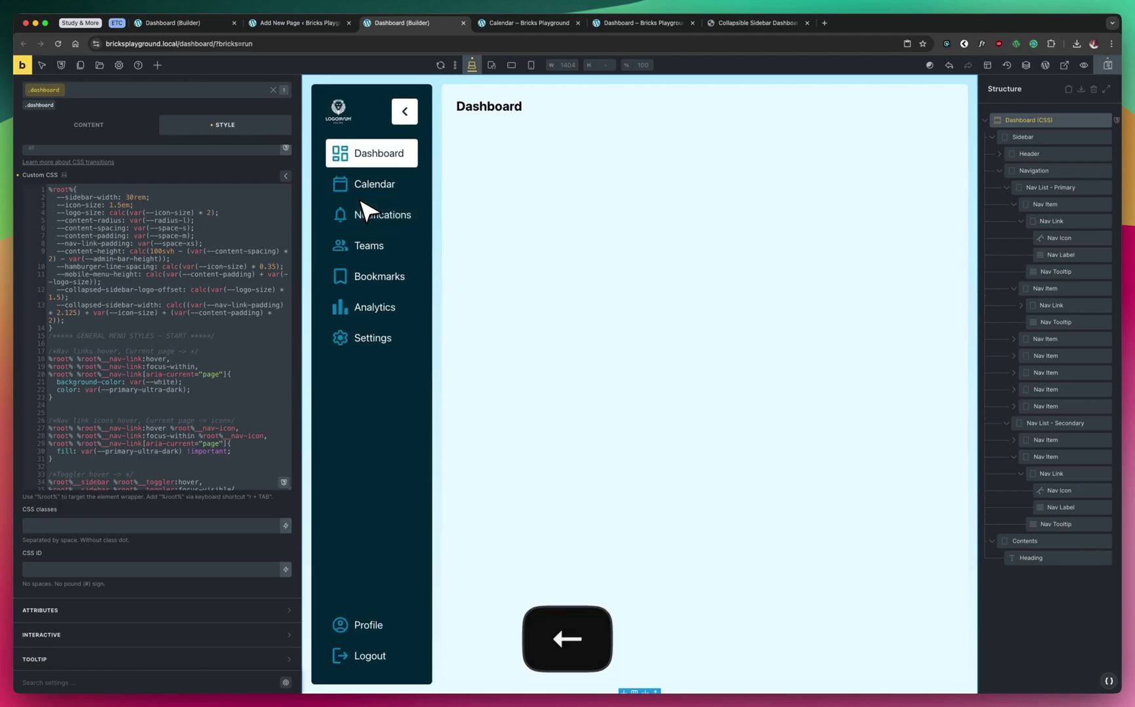
key("Right")
key("BackSpace")
type("2")
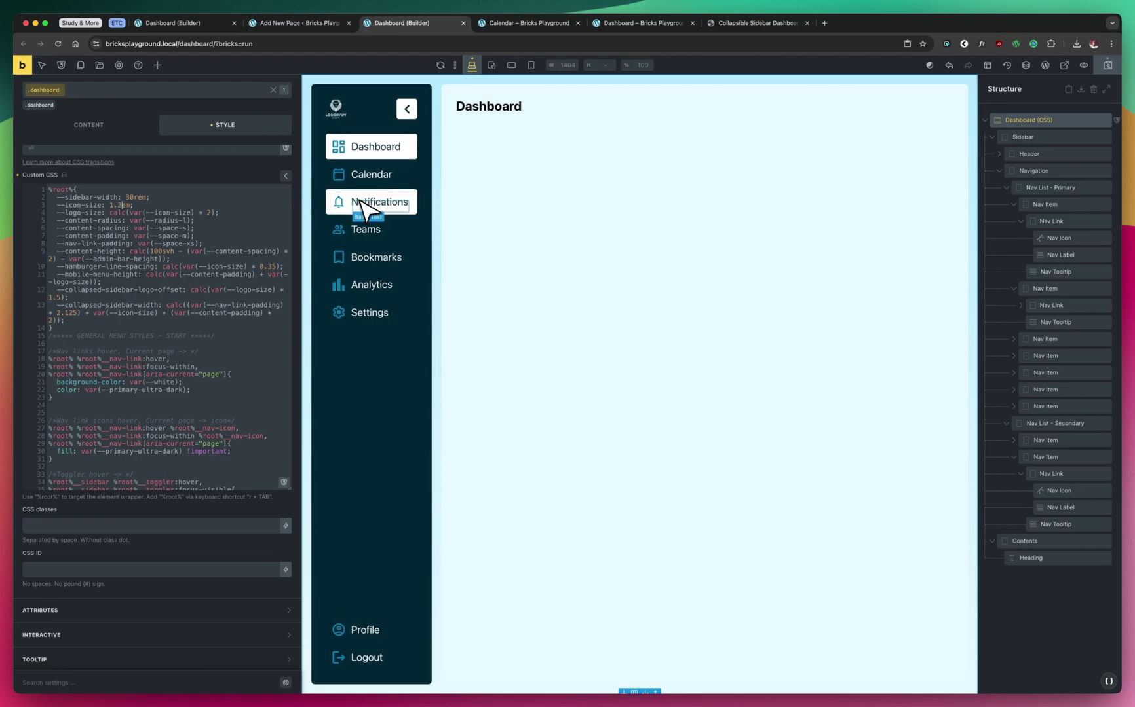
key("BackSpace")
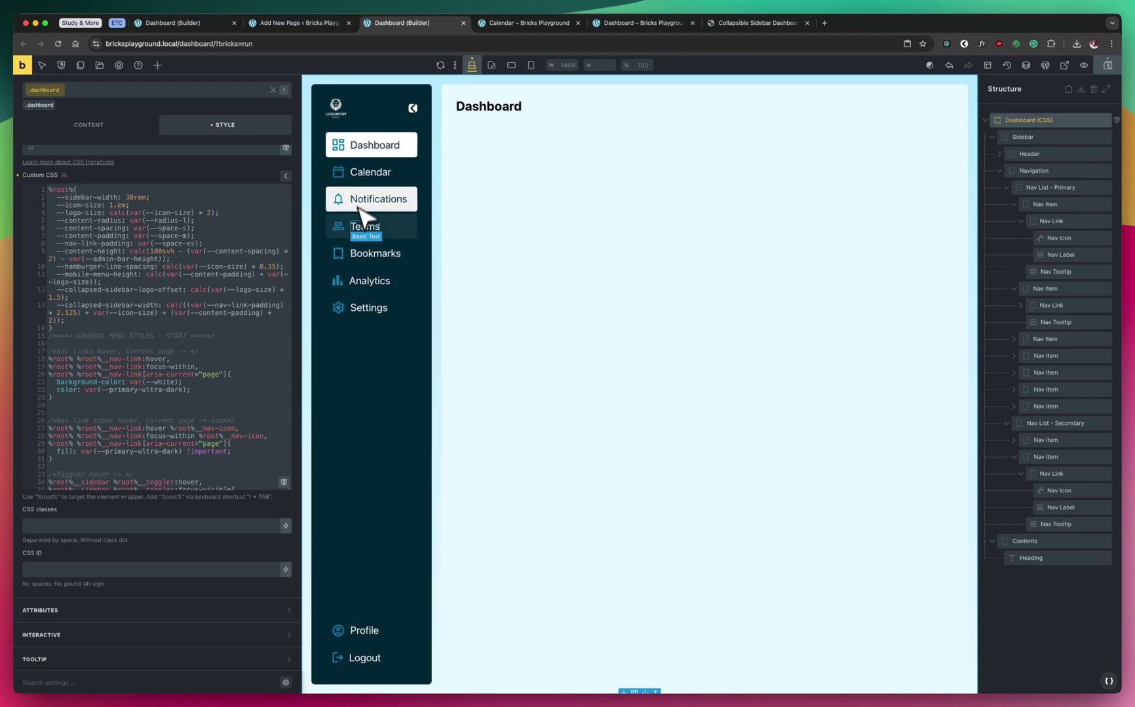
key("BackSpace")
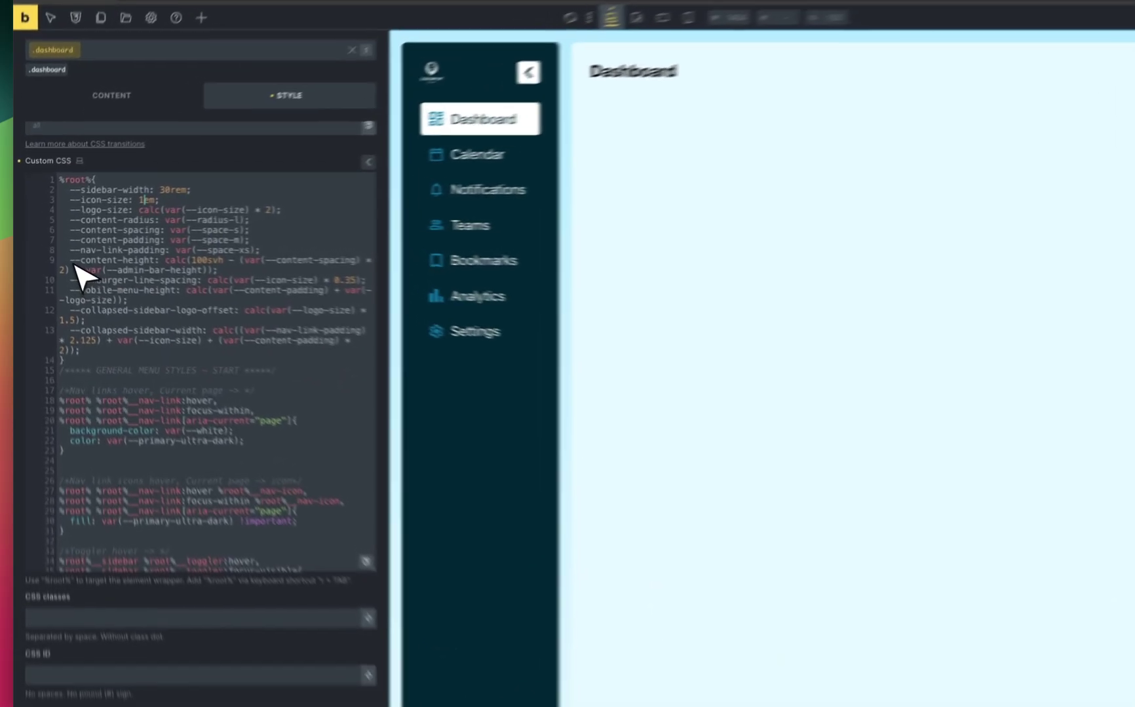
- Review the calculated height, spacing and collapsed-sidebar variables in the .dashboard class, and inspect its gradient colors
left_click_drag(58, 252, 71, 322)
left_click(100, 374)
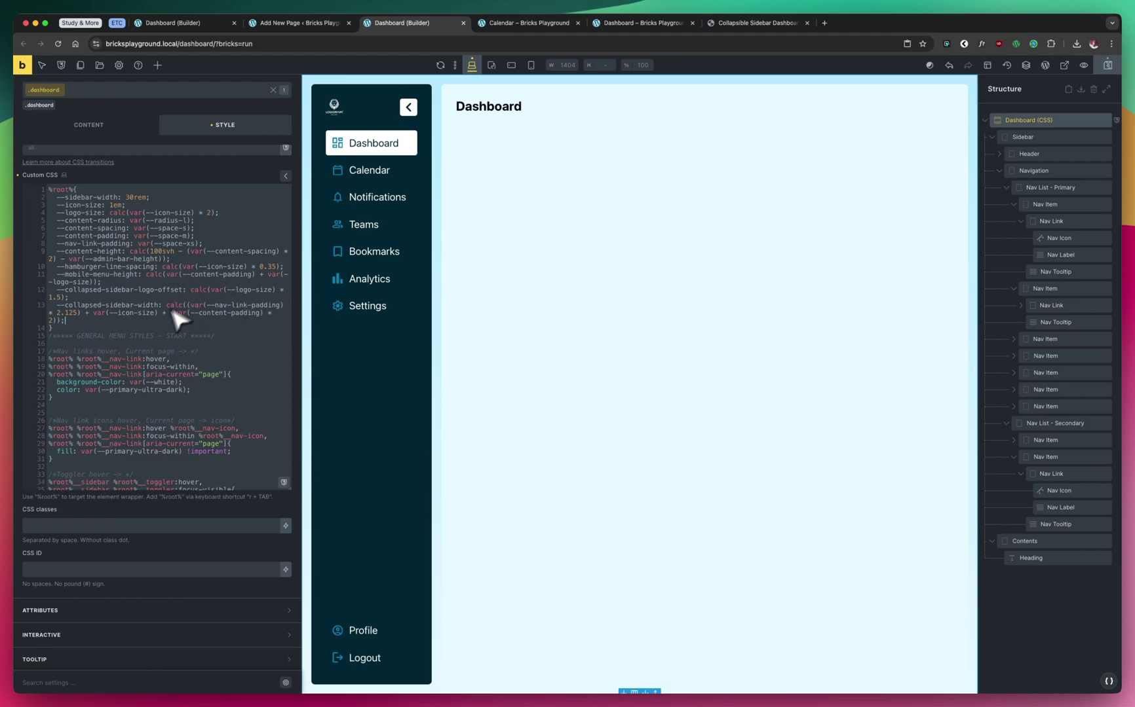
scroll(164, 359, "up", 2)
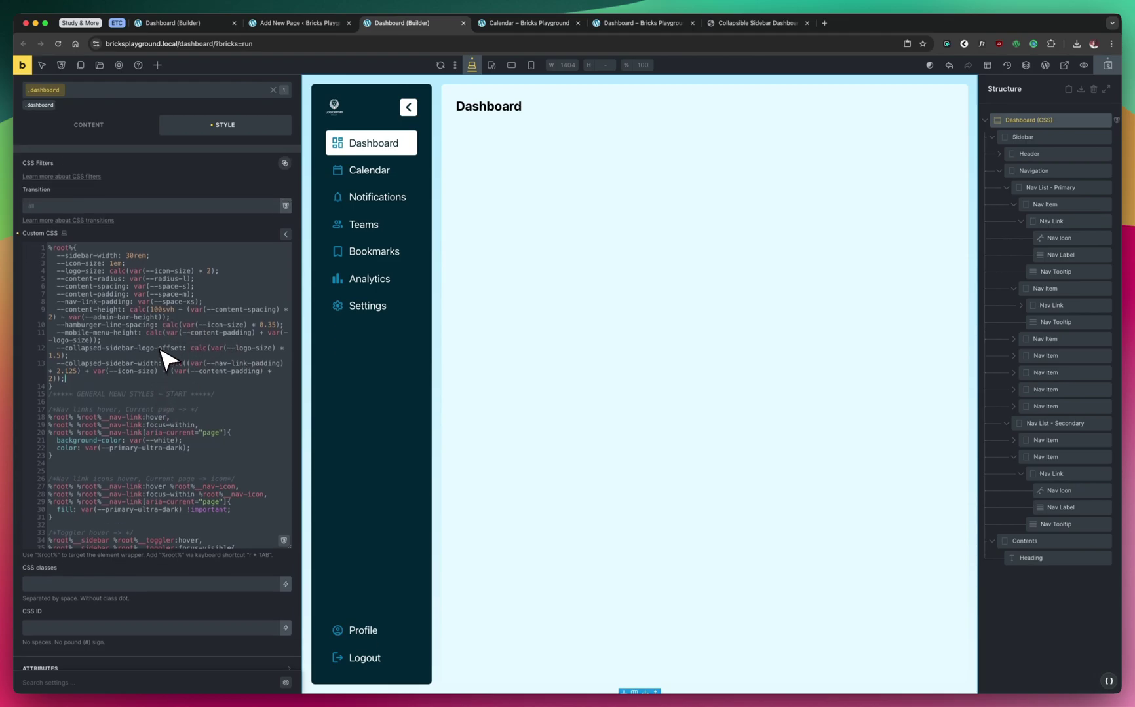
scroll(274, 233, "up", 5)
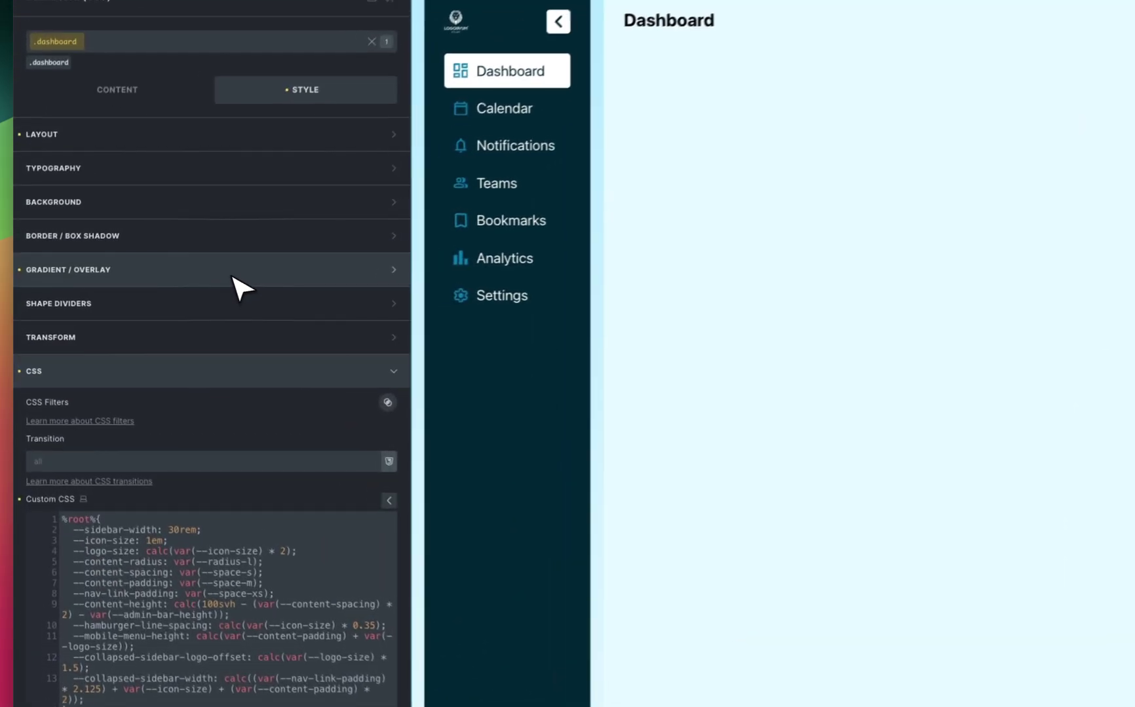
left_click(177, 288)
left_click(131, 421)
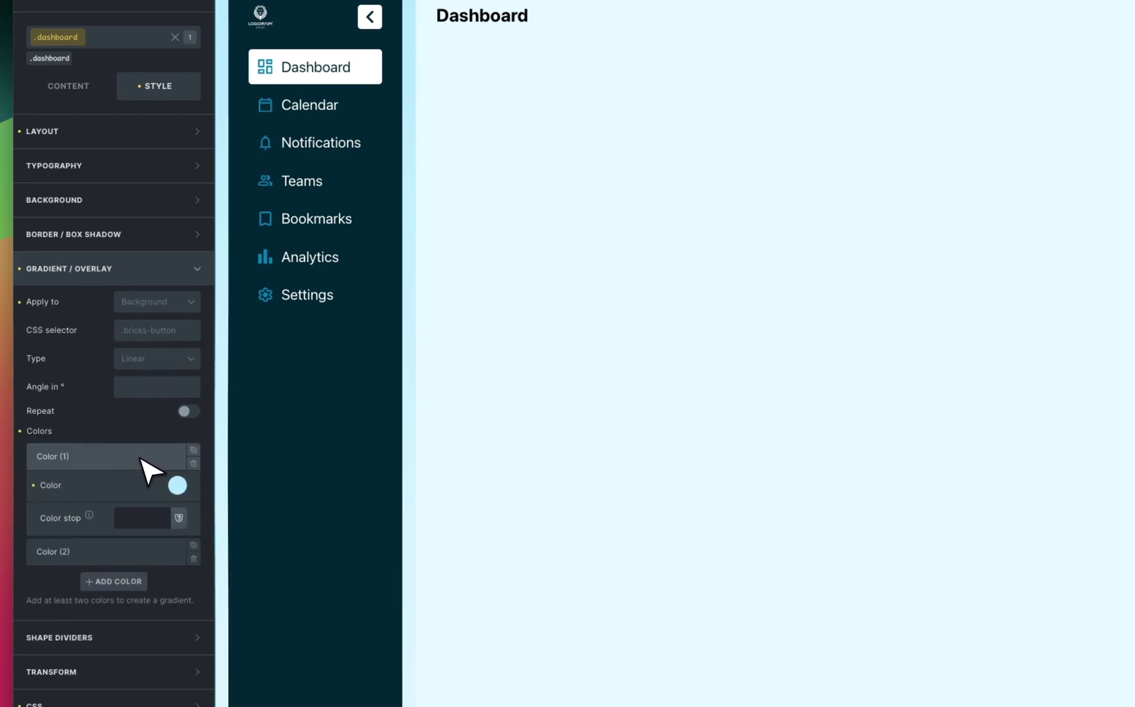
left_click(143, 459)
left_click(154, 486)
left_click(164, 488)
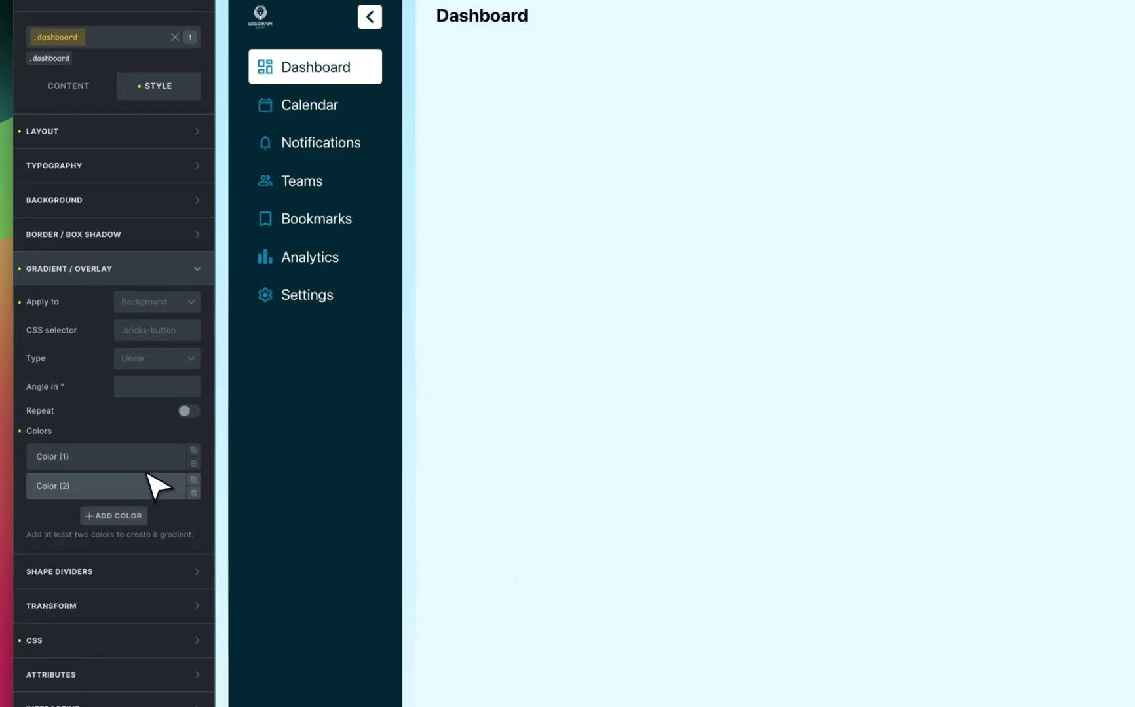
left_click(157, 282)
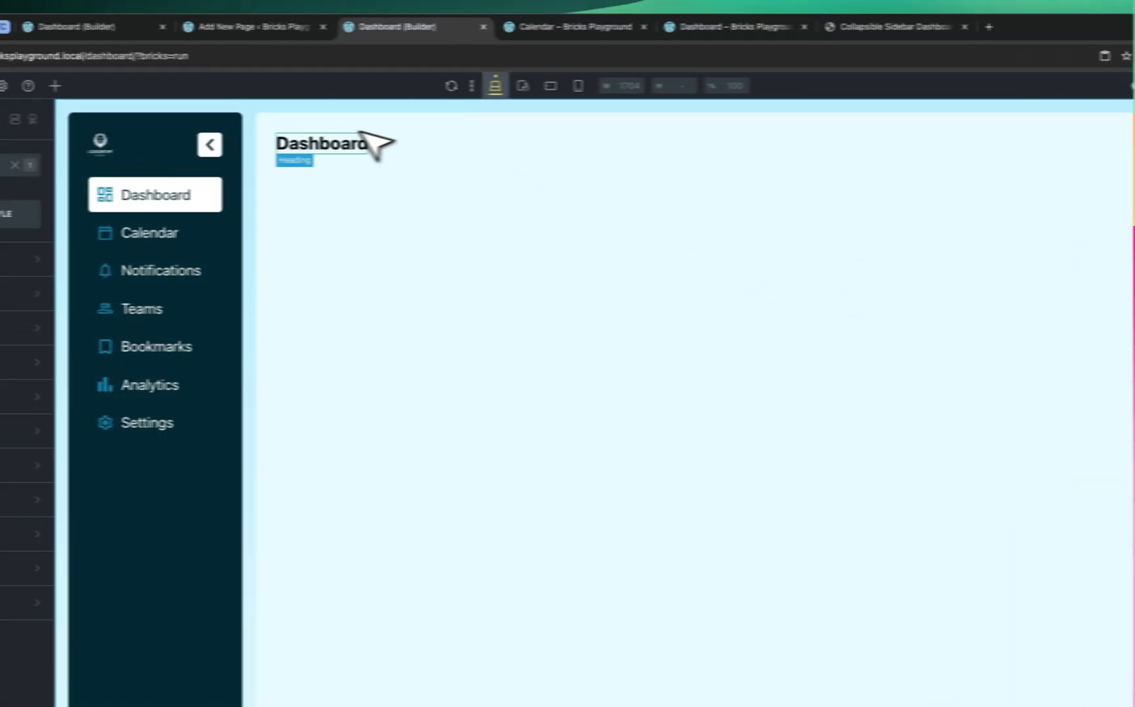
- Select the Sidebar element's .dashboard__sidebar class and examine its border, background and layout styles
left_click(218, 124)
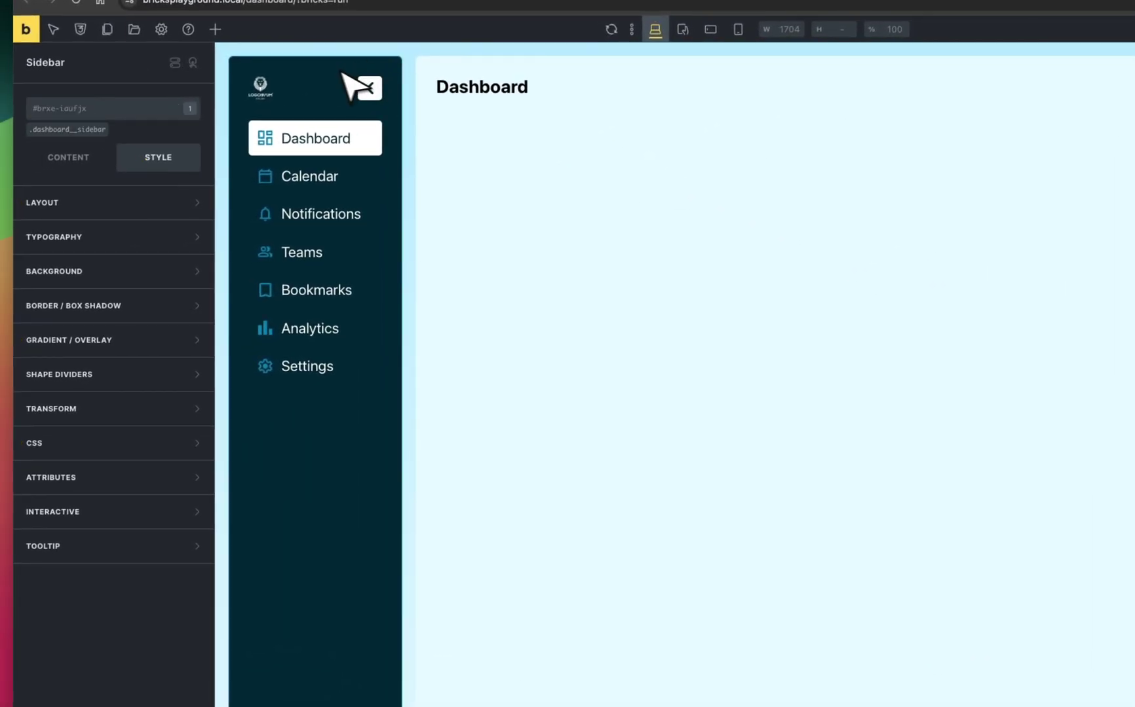
left_click(62, 129)
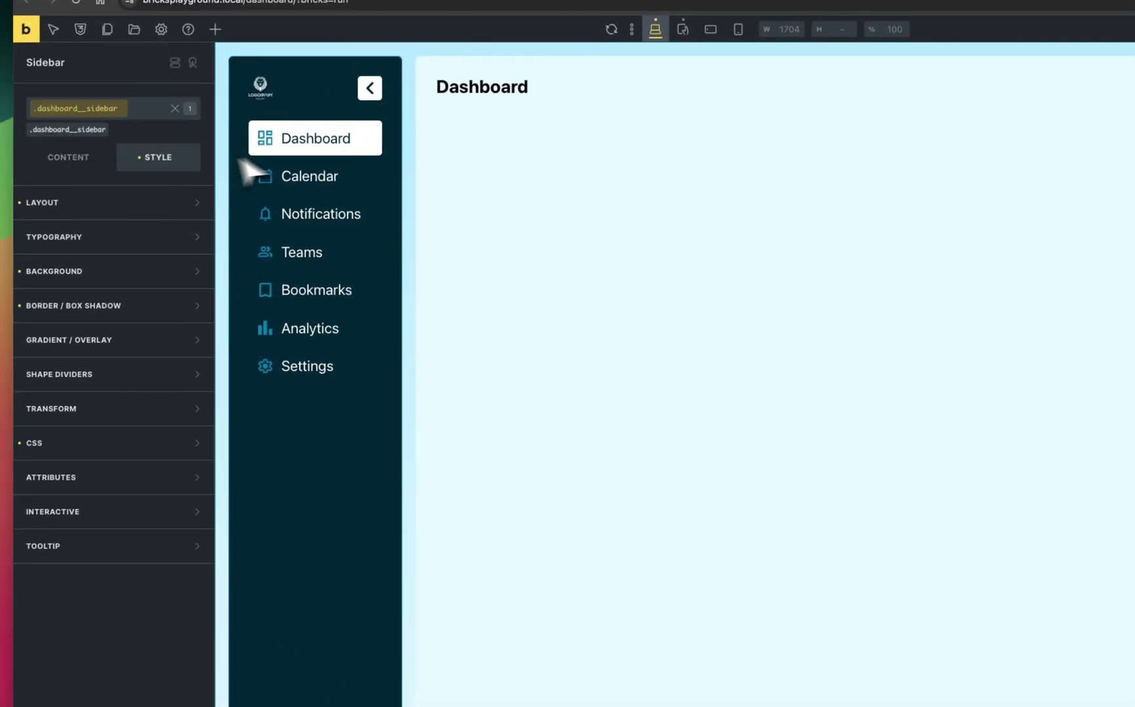
left_click(140, 301)
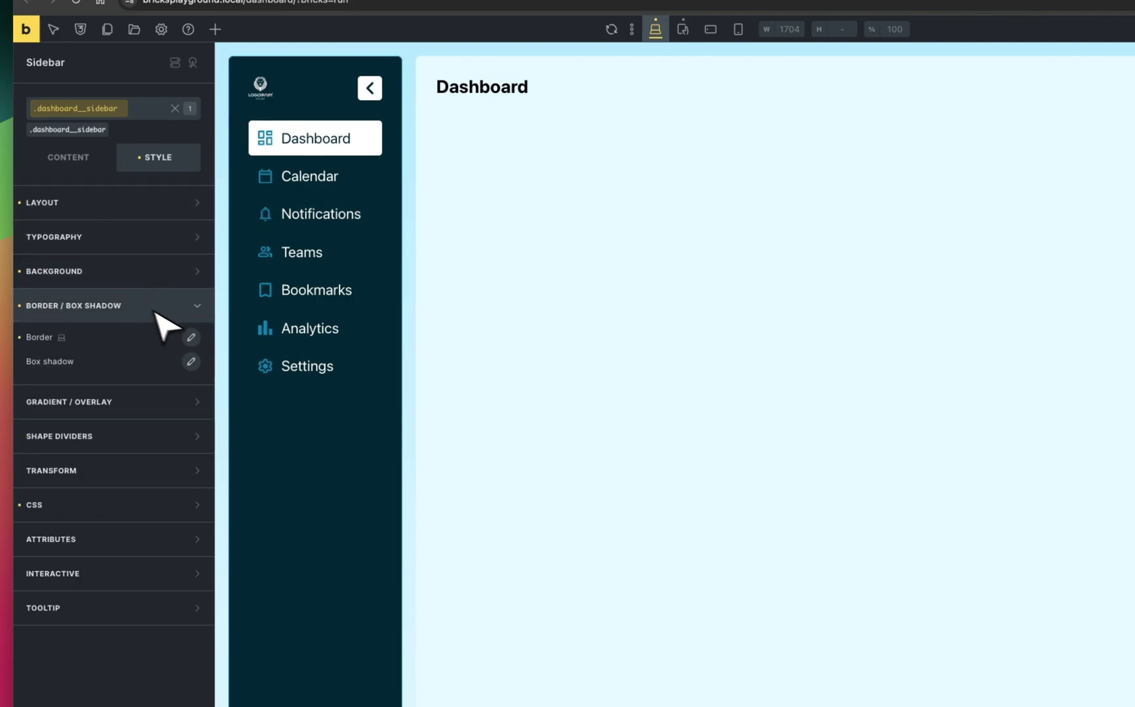
left_click(136, 278)
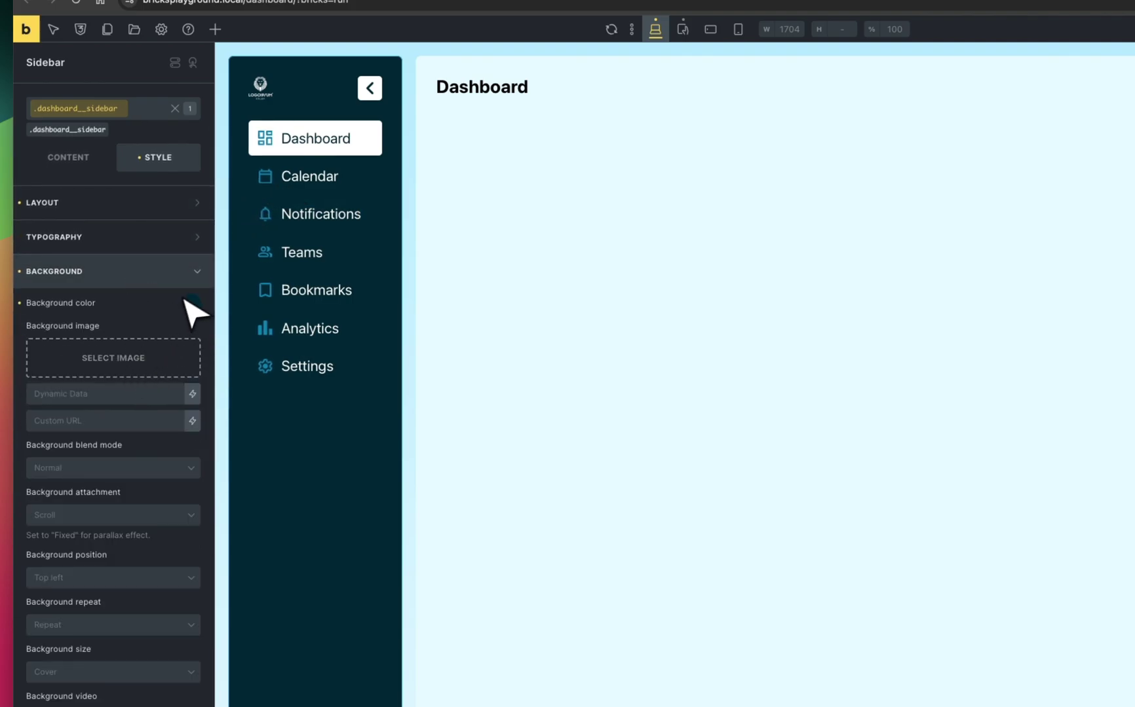
left_click(172, 270)
left_click(148, 202)
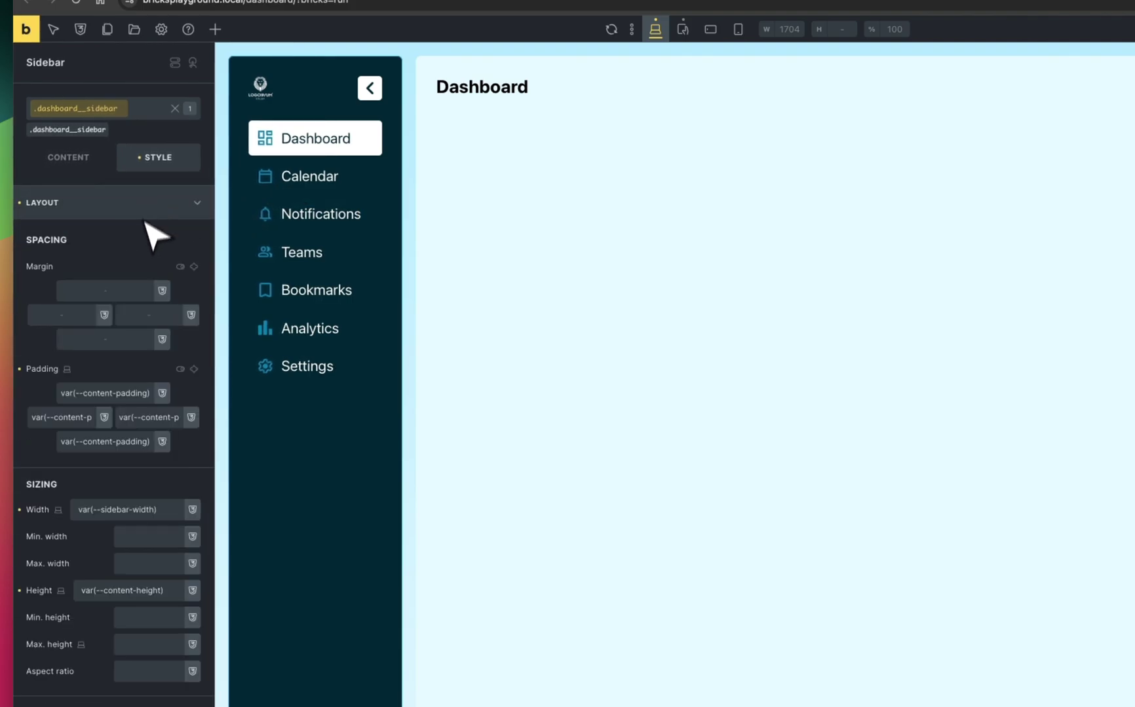
left_click(150, 204)
- Examine the transition setting in the .dashboard__sidebar class's CSS styles
left_click(150, 448)
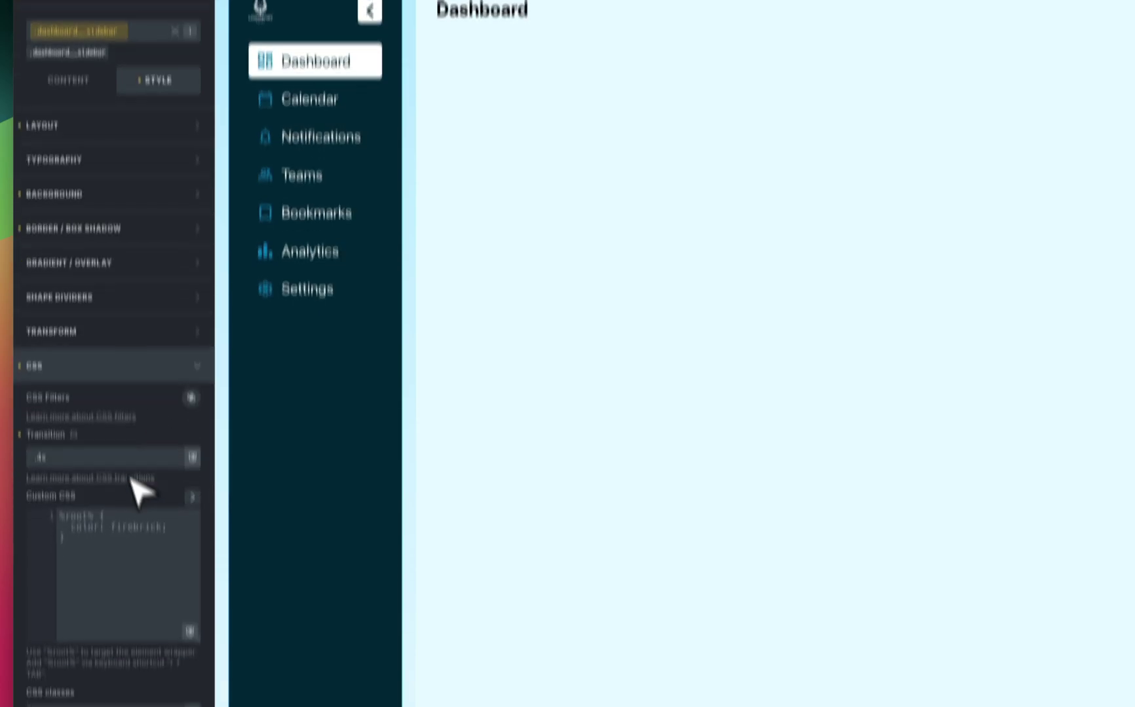
left_click_drag(38, 418, 66, 417)
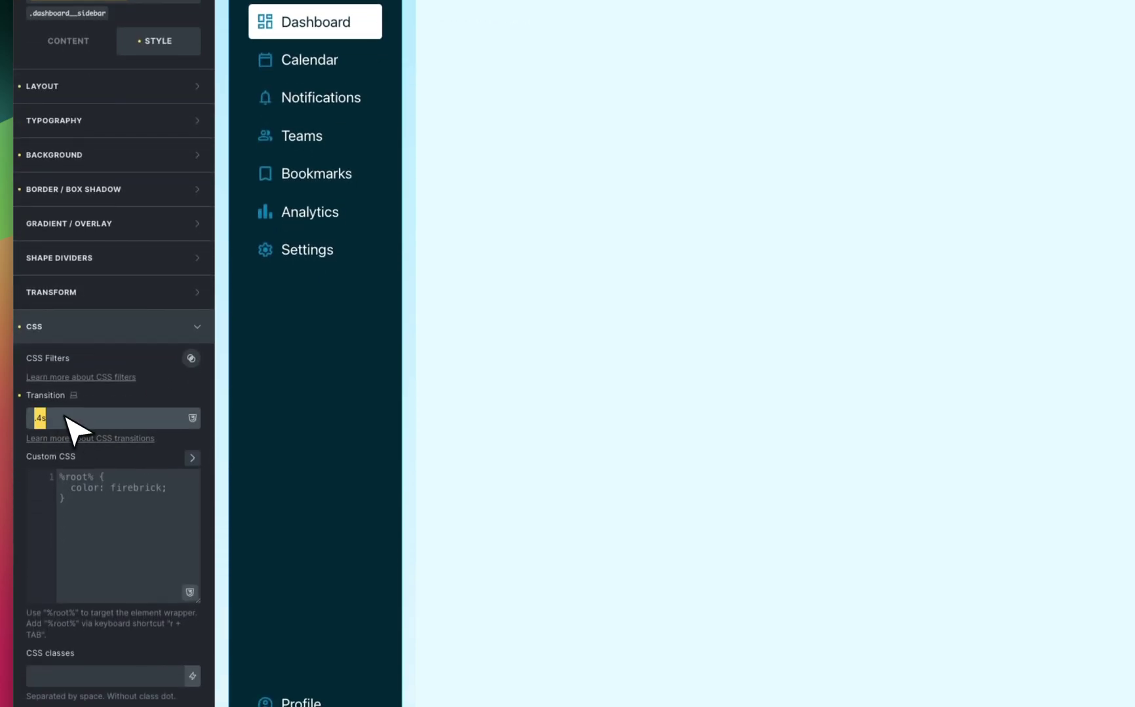
left_click(44, 418)
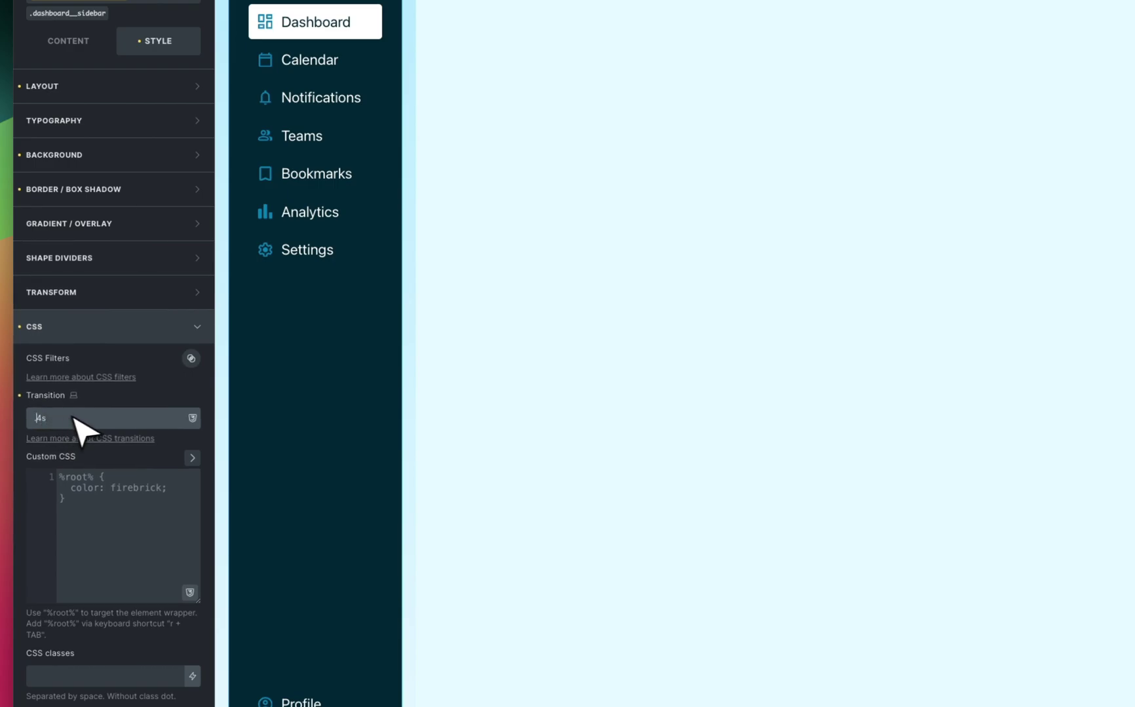
left_click(137, 324)
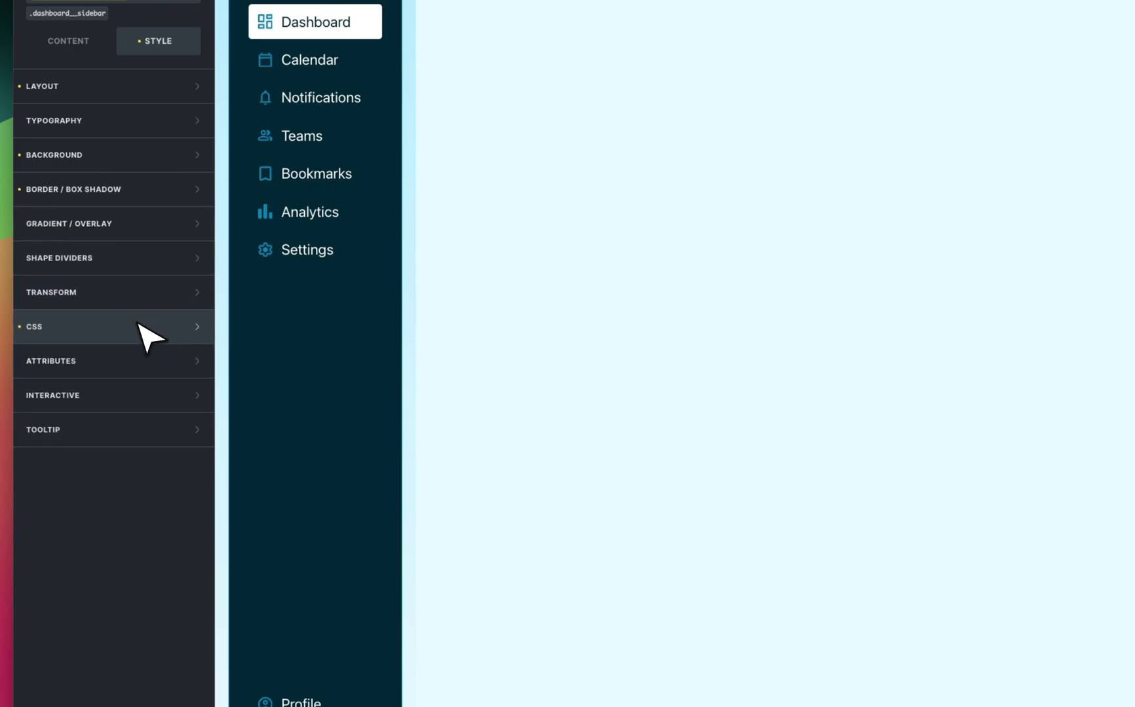
- Inspect the transition duration set on the .dashboard__sidebar class, highlighting its value and closing the CSS styles
left_click(137, 324)
double_click(78, 420)
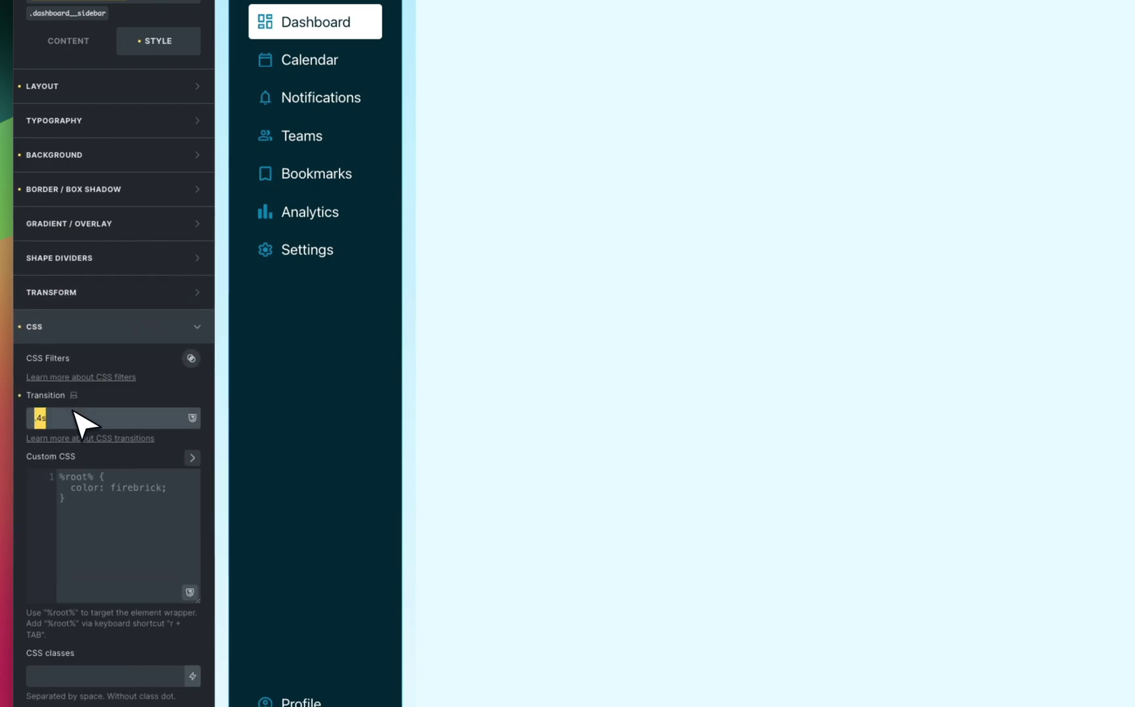
left_click(143, 324)
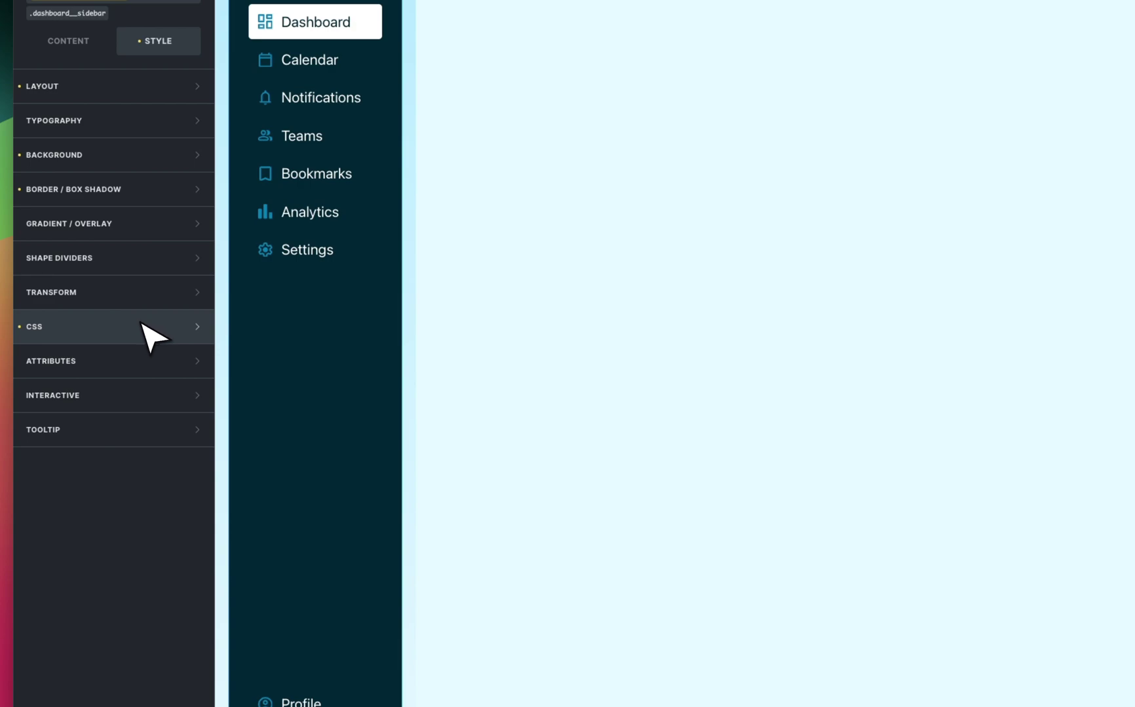
left_click(141, 325)
left_click(90, 419)
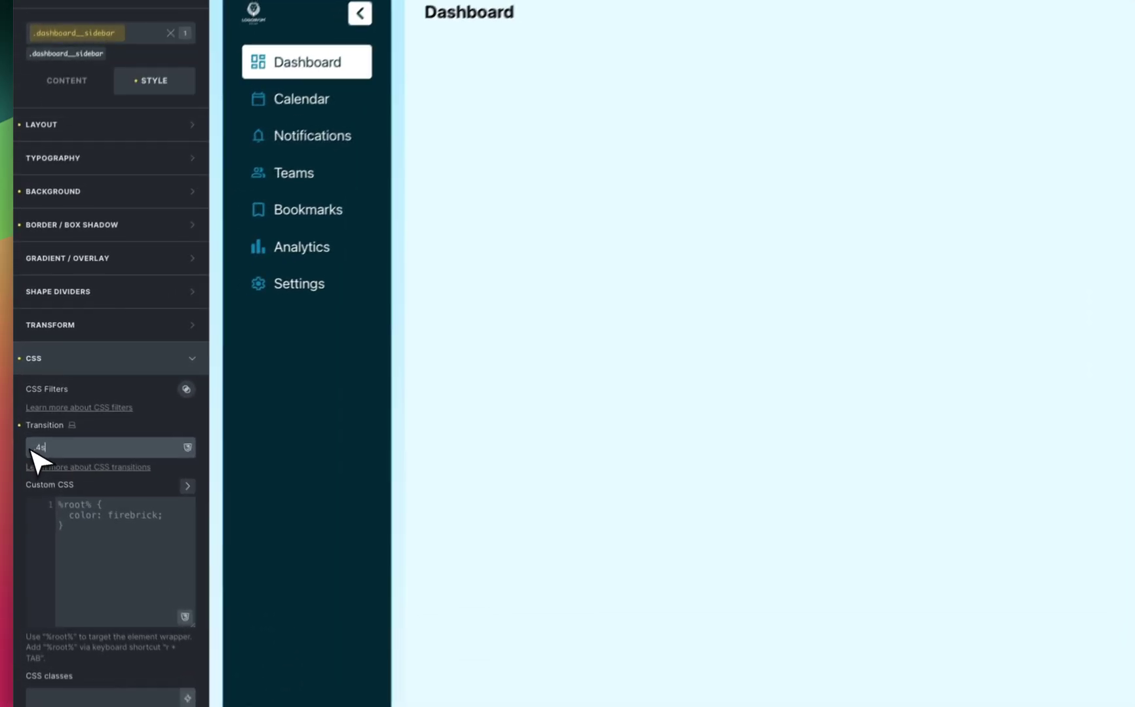
left_click_drag(27, 429, 60, 427)
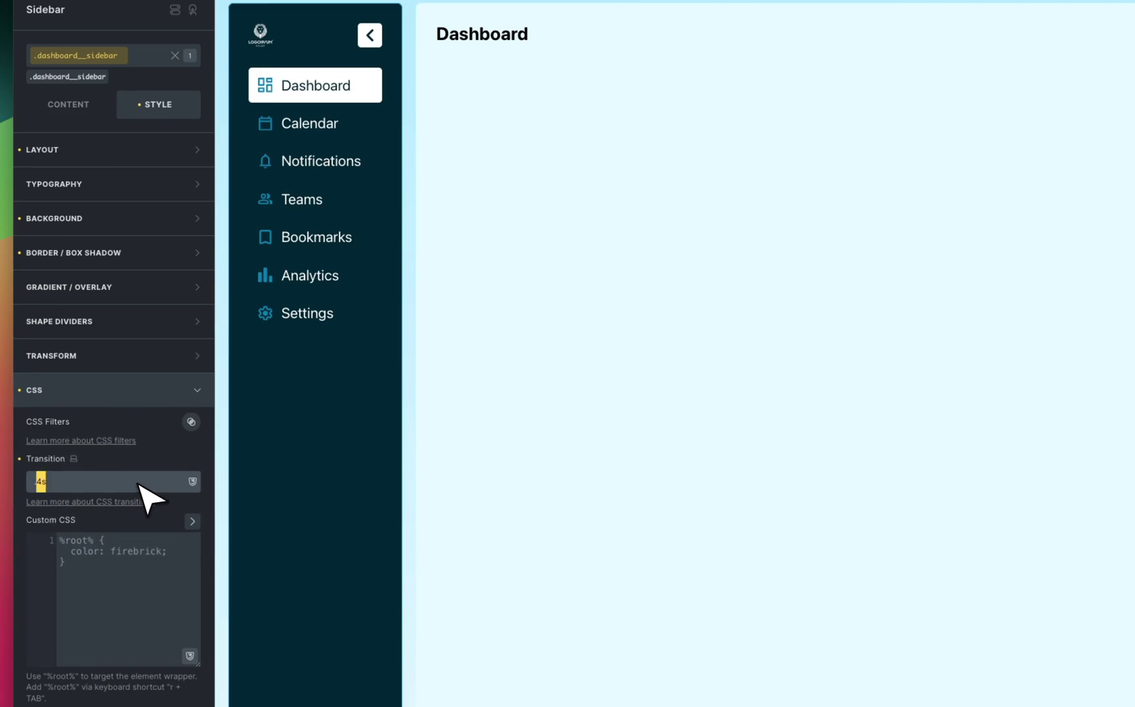
left_click(152, 385)
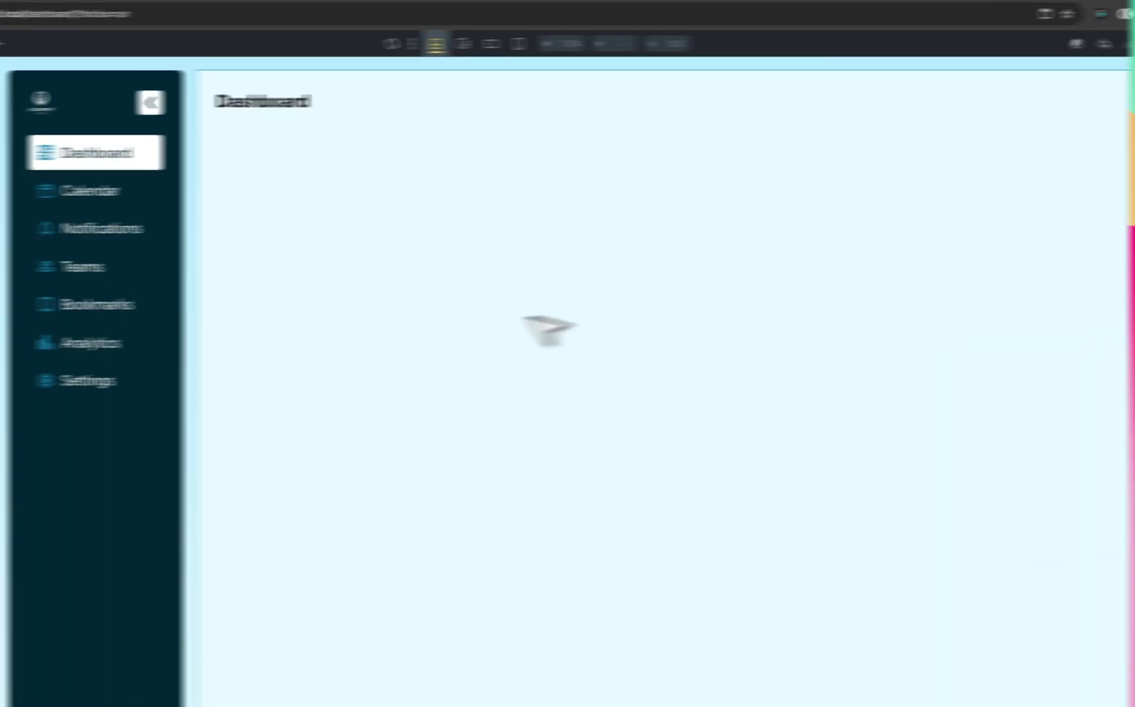
- Examine the Nav Icon's content settings in the .dashboard__nav-icon class, including its SVG code source, size and fill
left_click(78, 125)
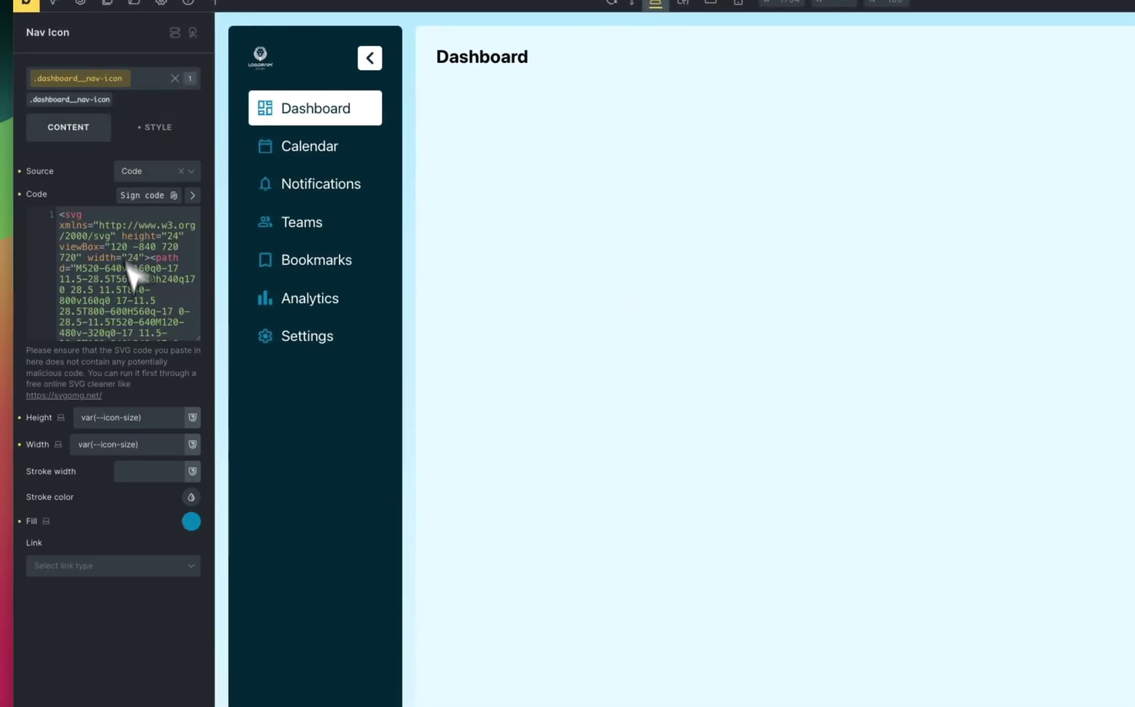
left_click(151, 174)
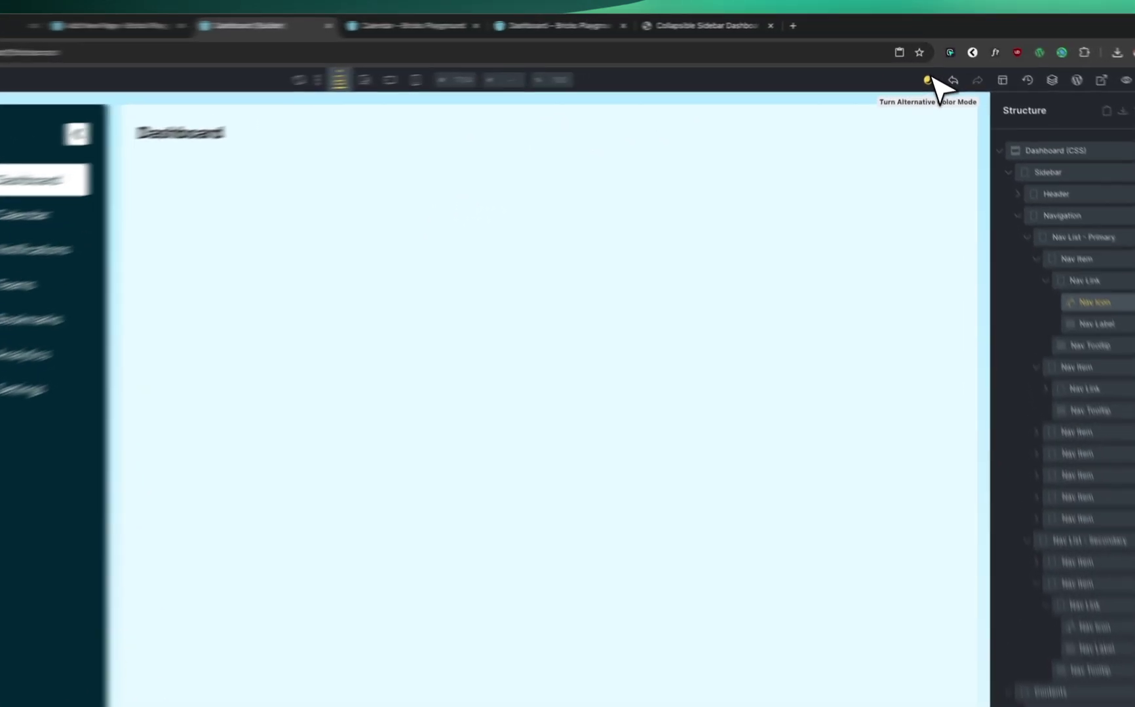
- Toggle the builder preview repeatedly between the main and alternative color modes to compare the dashboard's colors, ending in the alternative mode
left_click(929, 64)
left_click(929, 86)
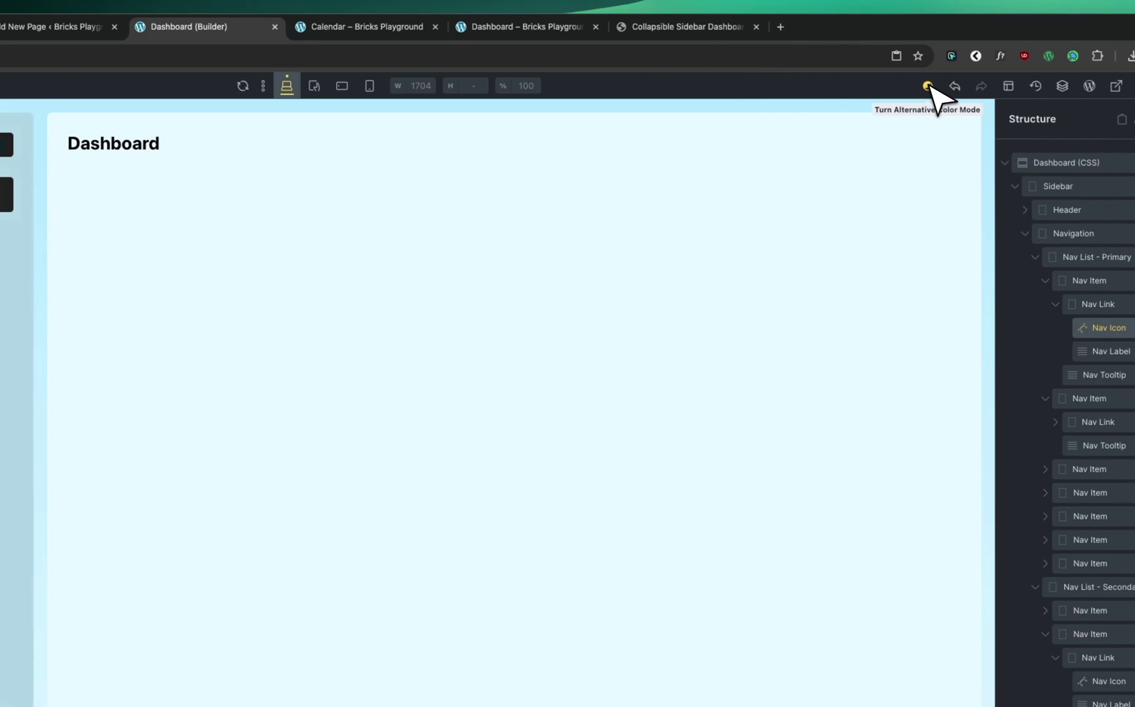
left_click(929, 87)
left_click(929, 86)
left_click(929, 86)
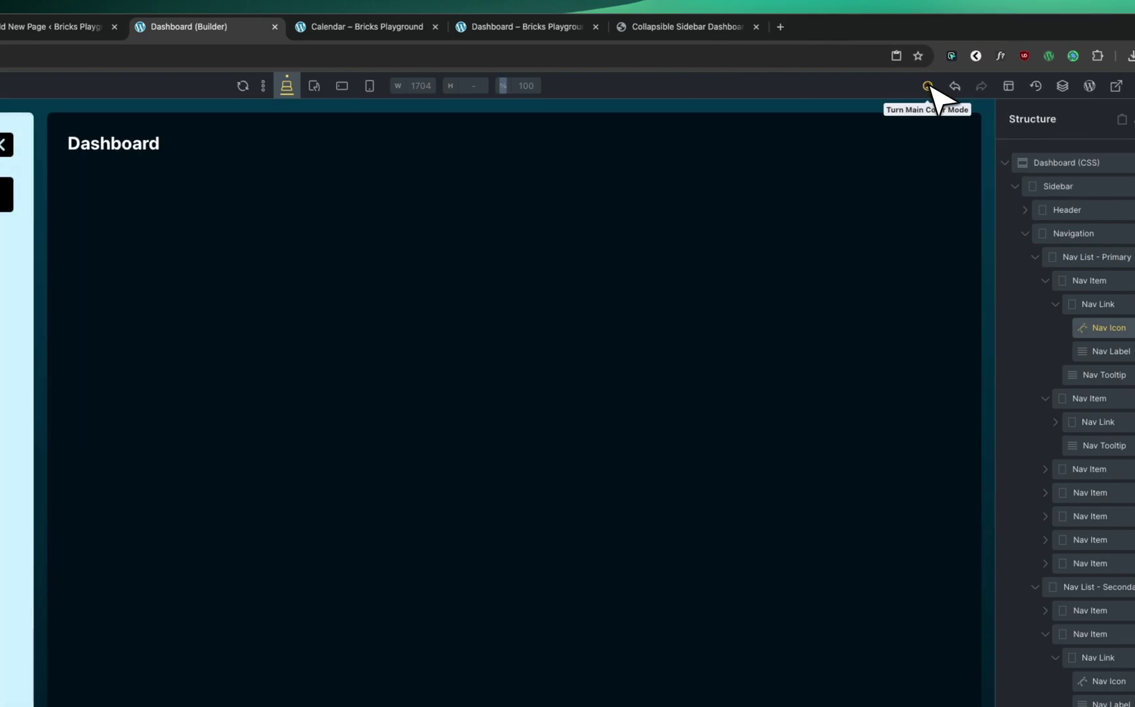
left_click(929, 86)
left_click(929, 85)
left_click(929, 86)
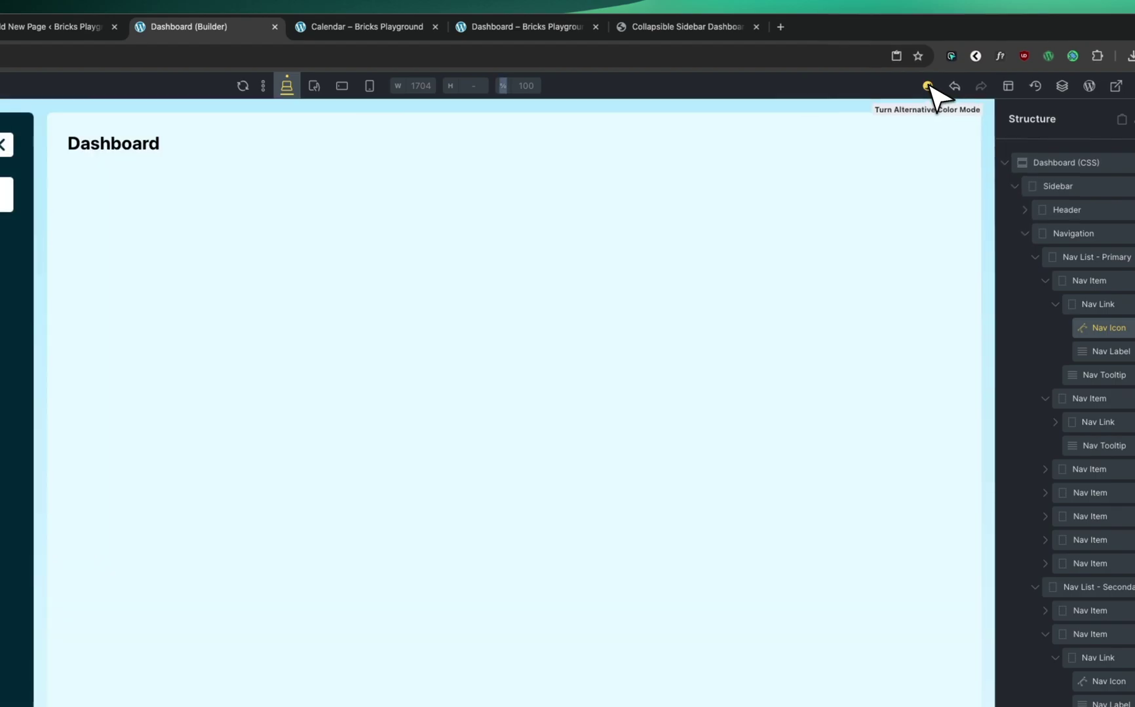
left_click(929, 86)
left_click(928, 86)
left_click(927, 86)
left_click(927, 86)
left_click(928, 86)
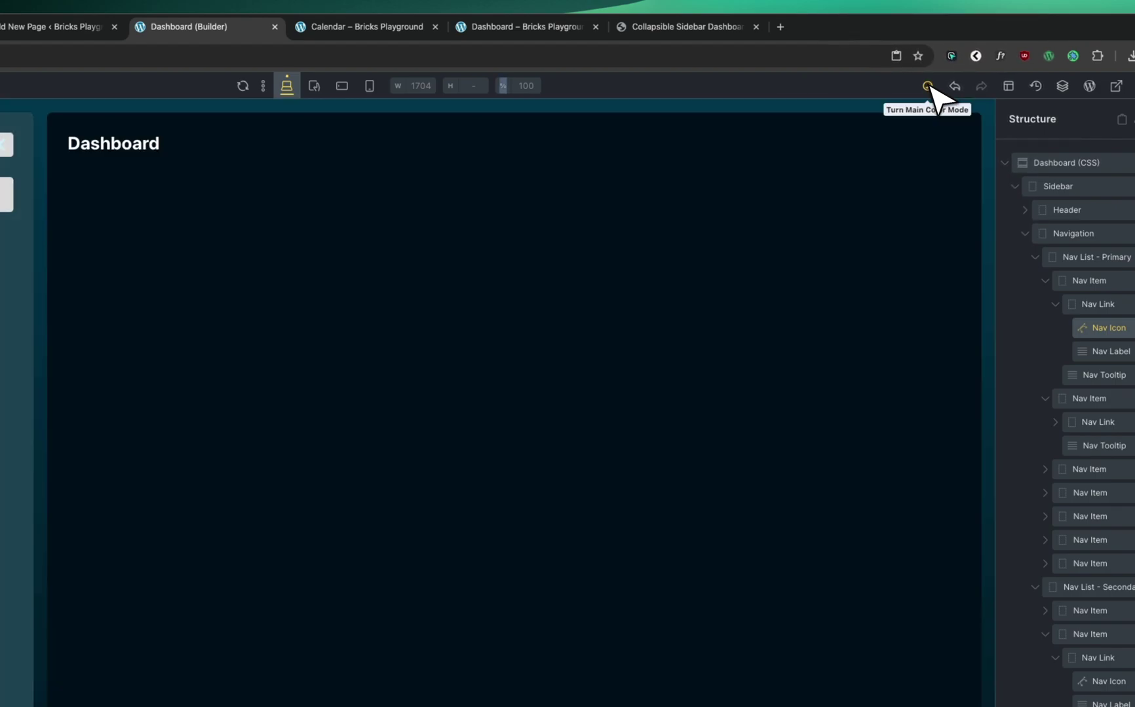
left_click(928, 86)
left_click(929, 86)
left_click(928, 86)
left_click(928, 86)
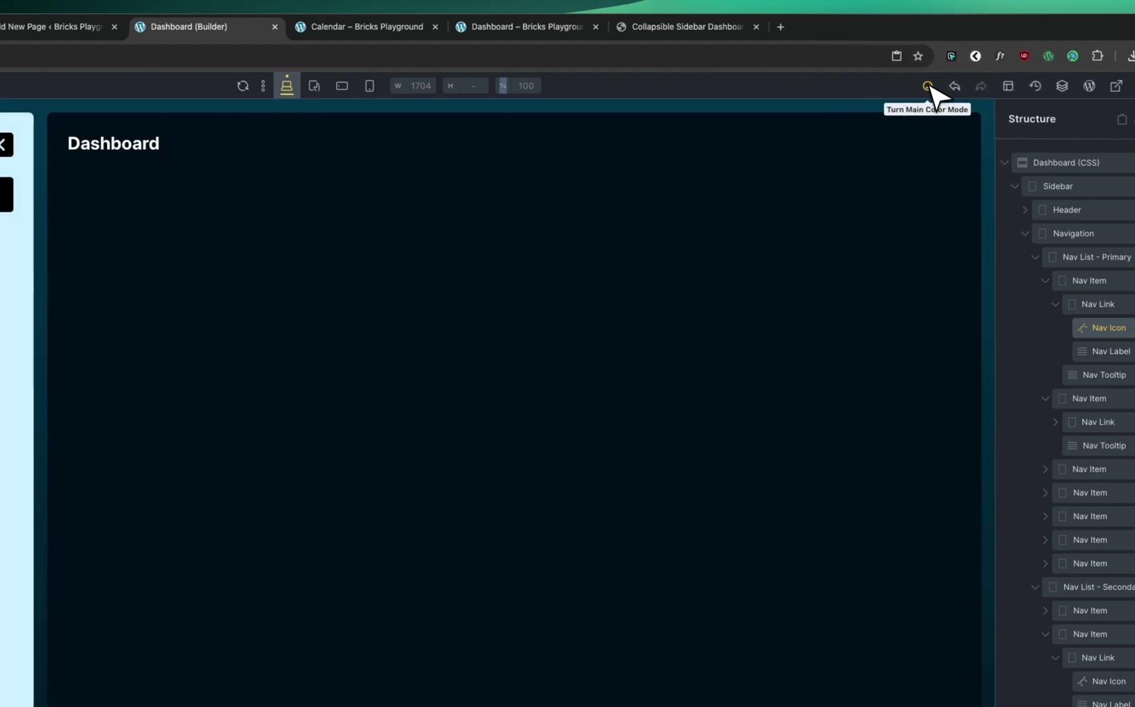
left_click(928, 86)
left_click(928, 86)
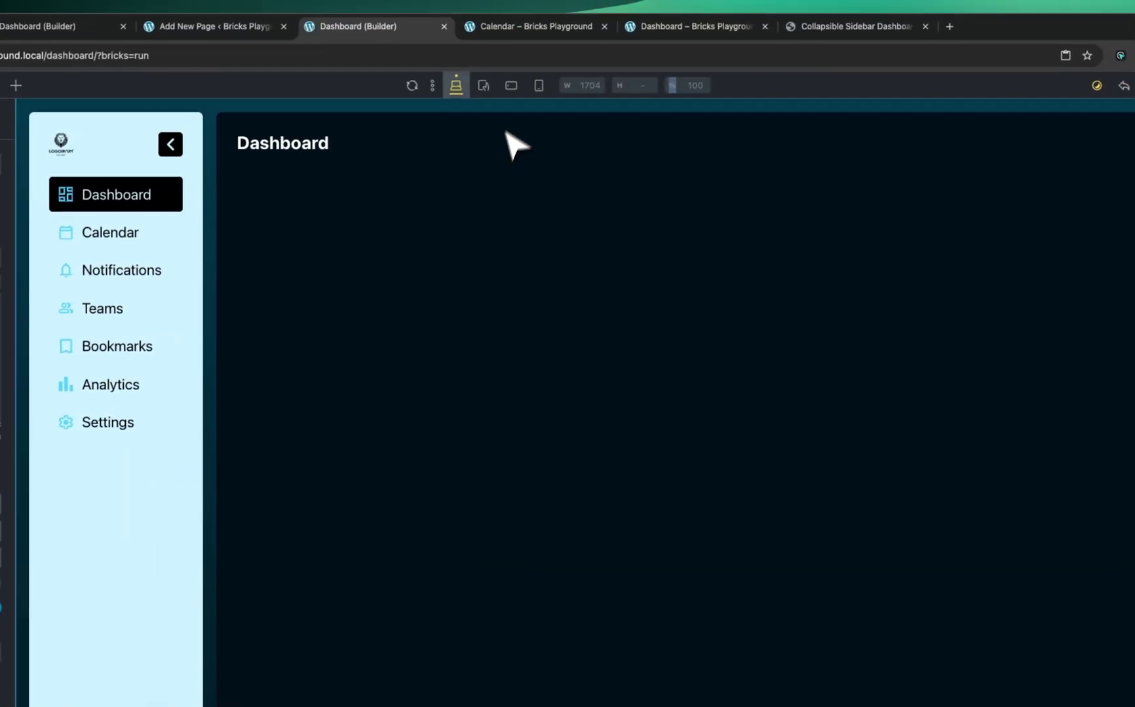
- On the Calendar page, open the Automatic.css color palette and examine the Primary color's main and alternative settings
left_click(552, 26)
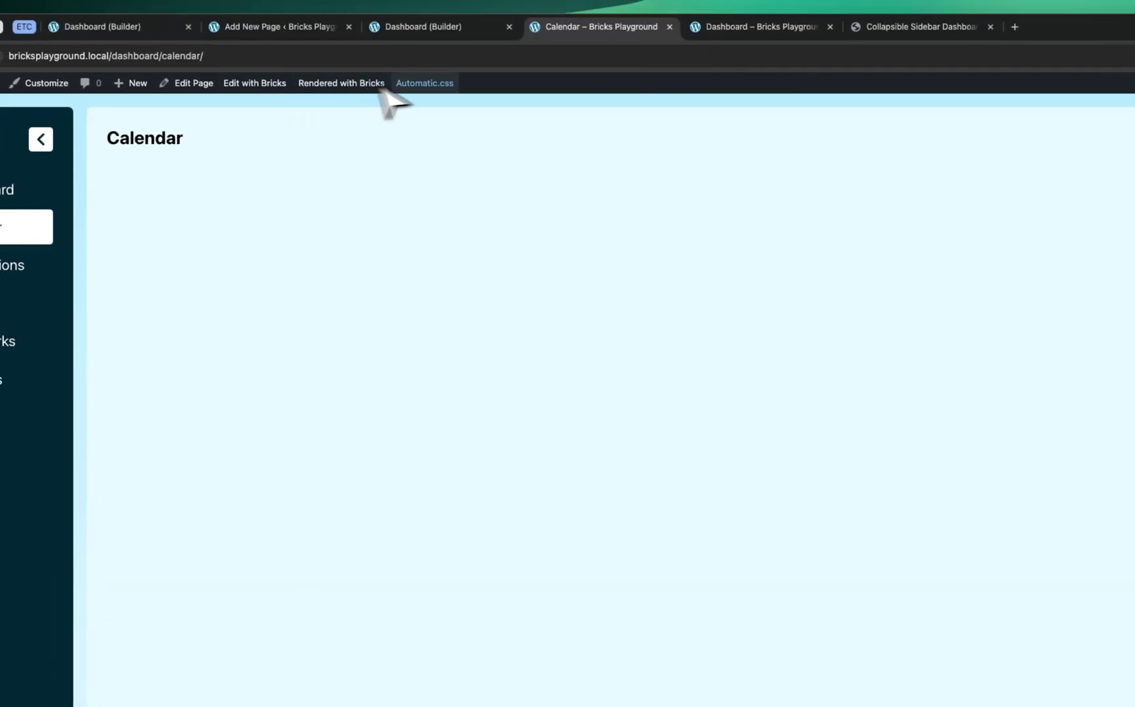
left_click(433, 83)
left_click(1002, 254)
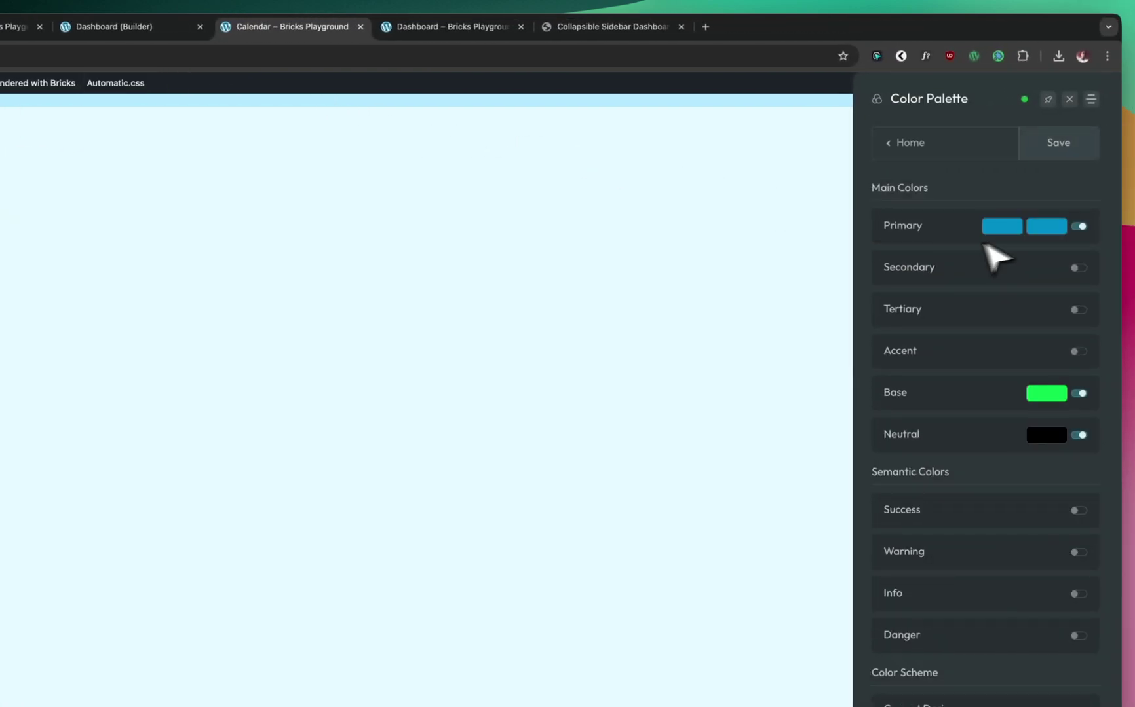
left_click(952, 234)
left_click(953, 233)
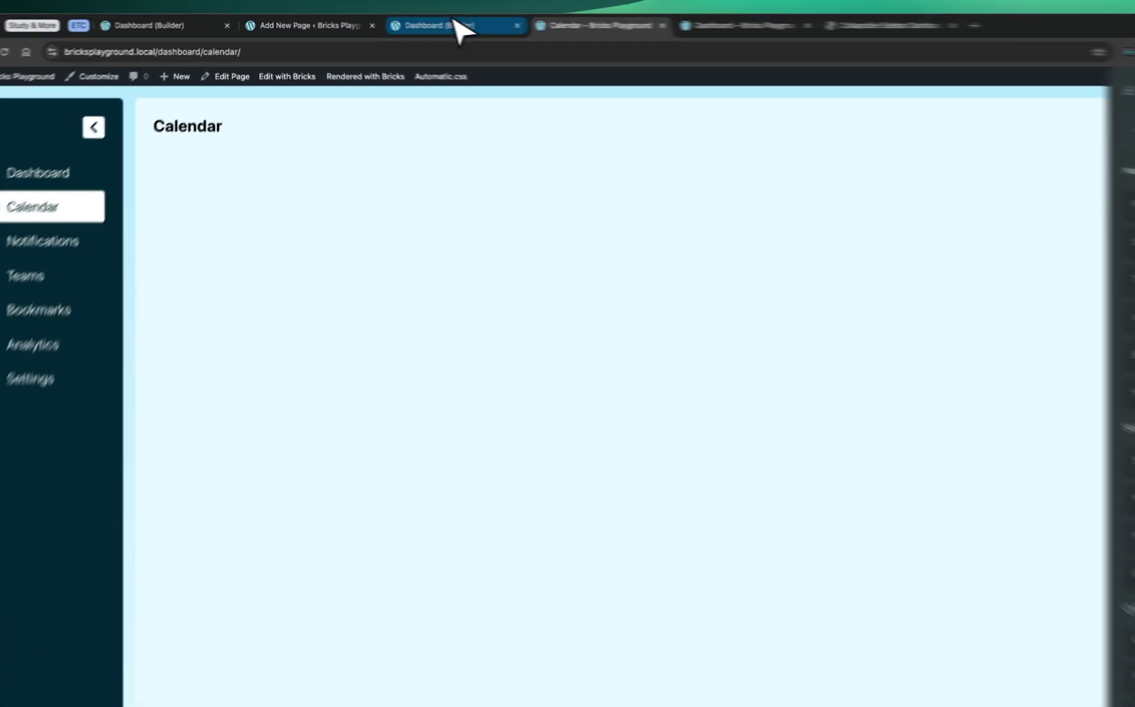
- Return the Dashboard builder preview to the main color mode and open the custom CSS of the Dashboard (CSS) section's .dashboard class
left_click(401, 22)
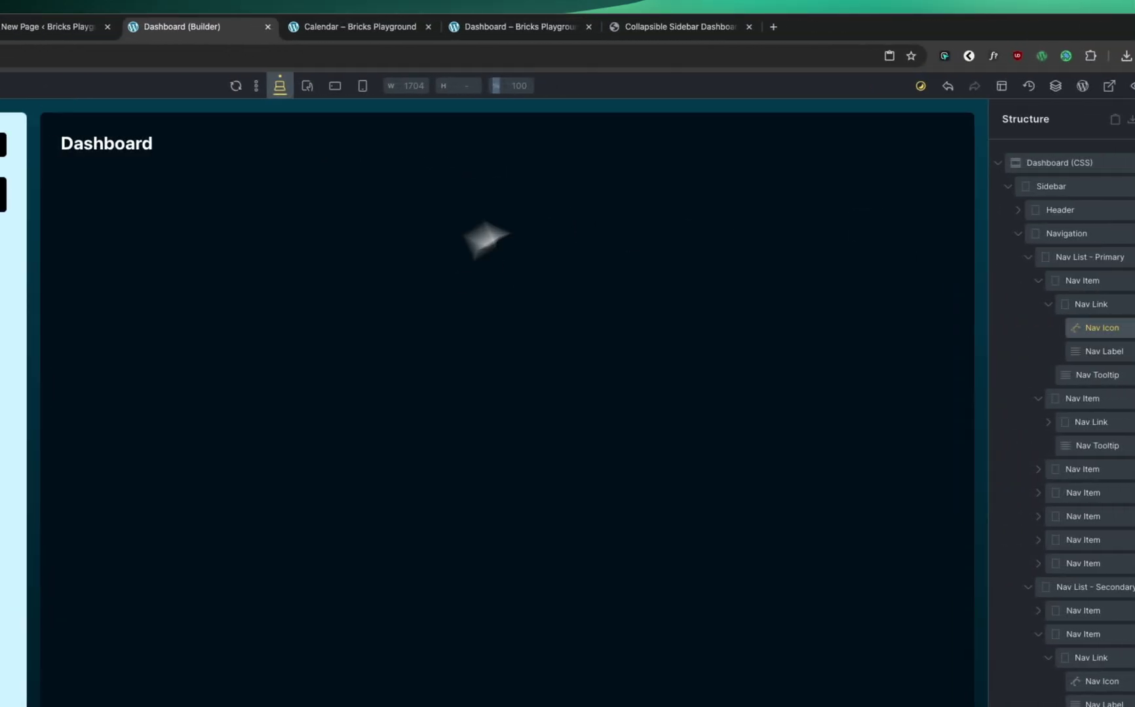
left_click(853, 86)
left_click(976, 163)
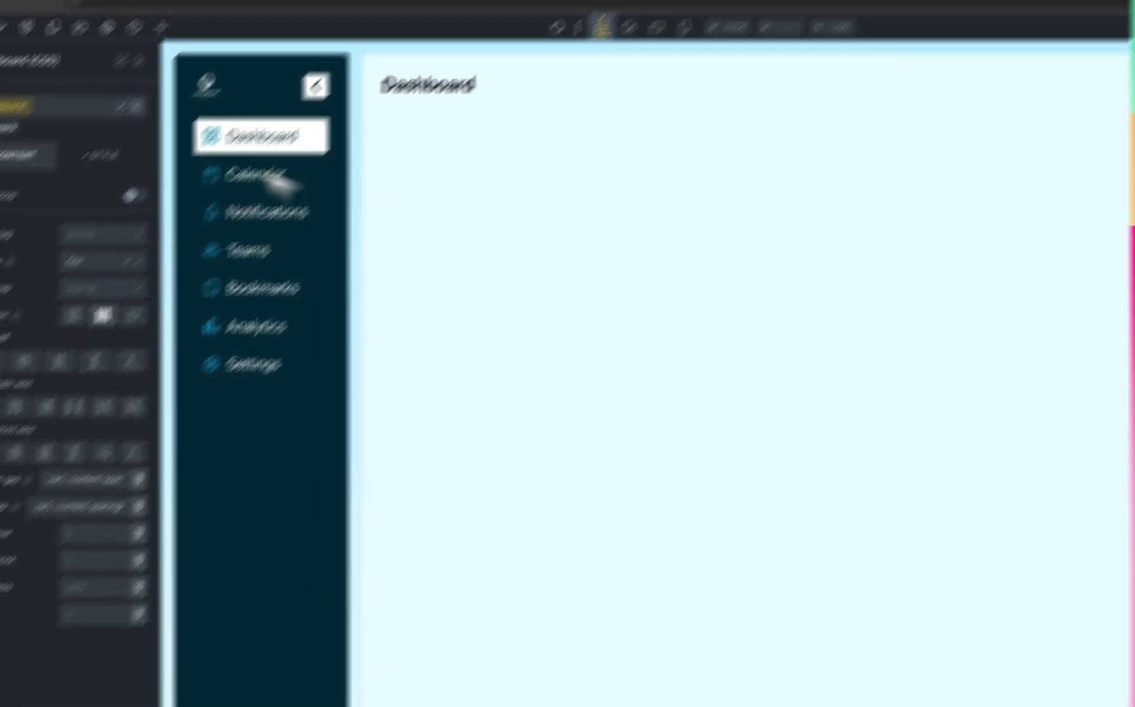
left_click(175, 113)
left_click(173, 392)
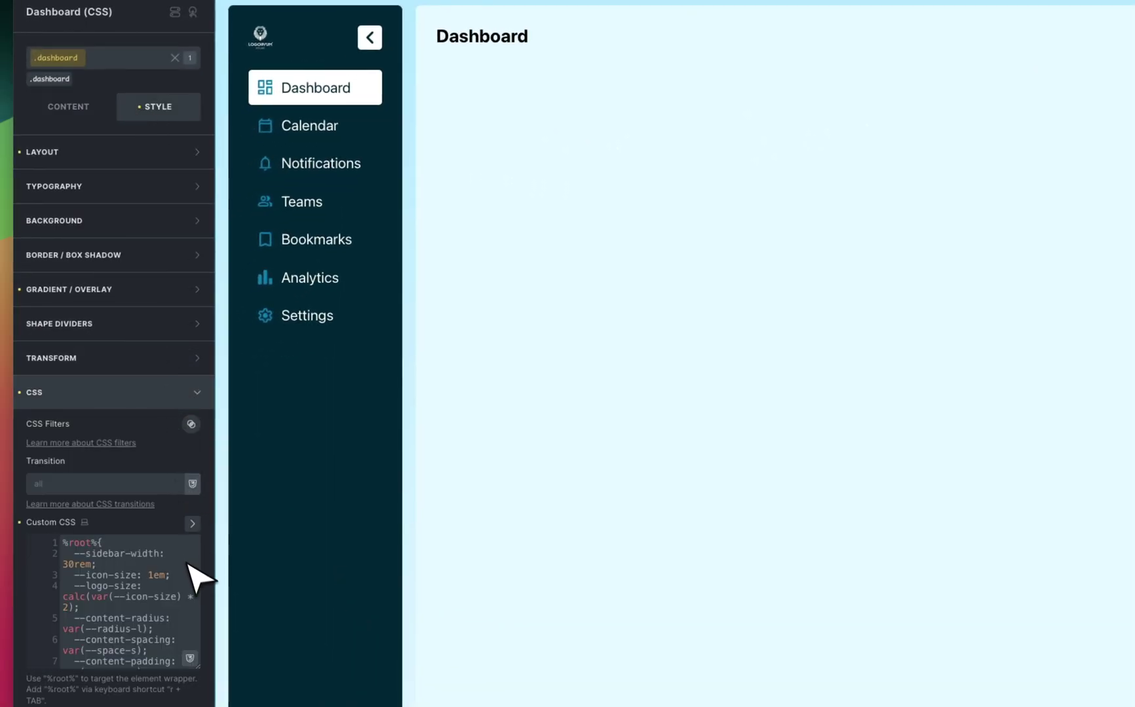